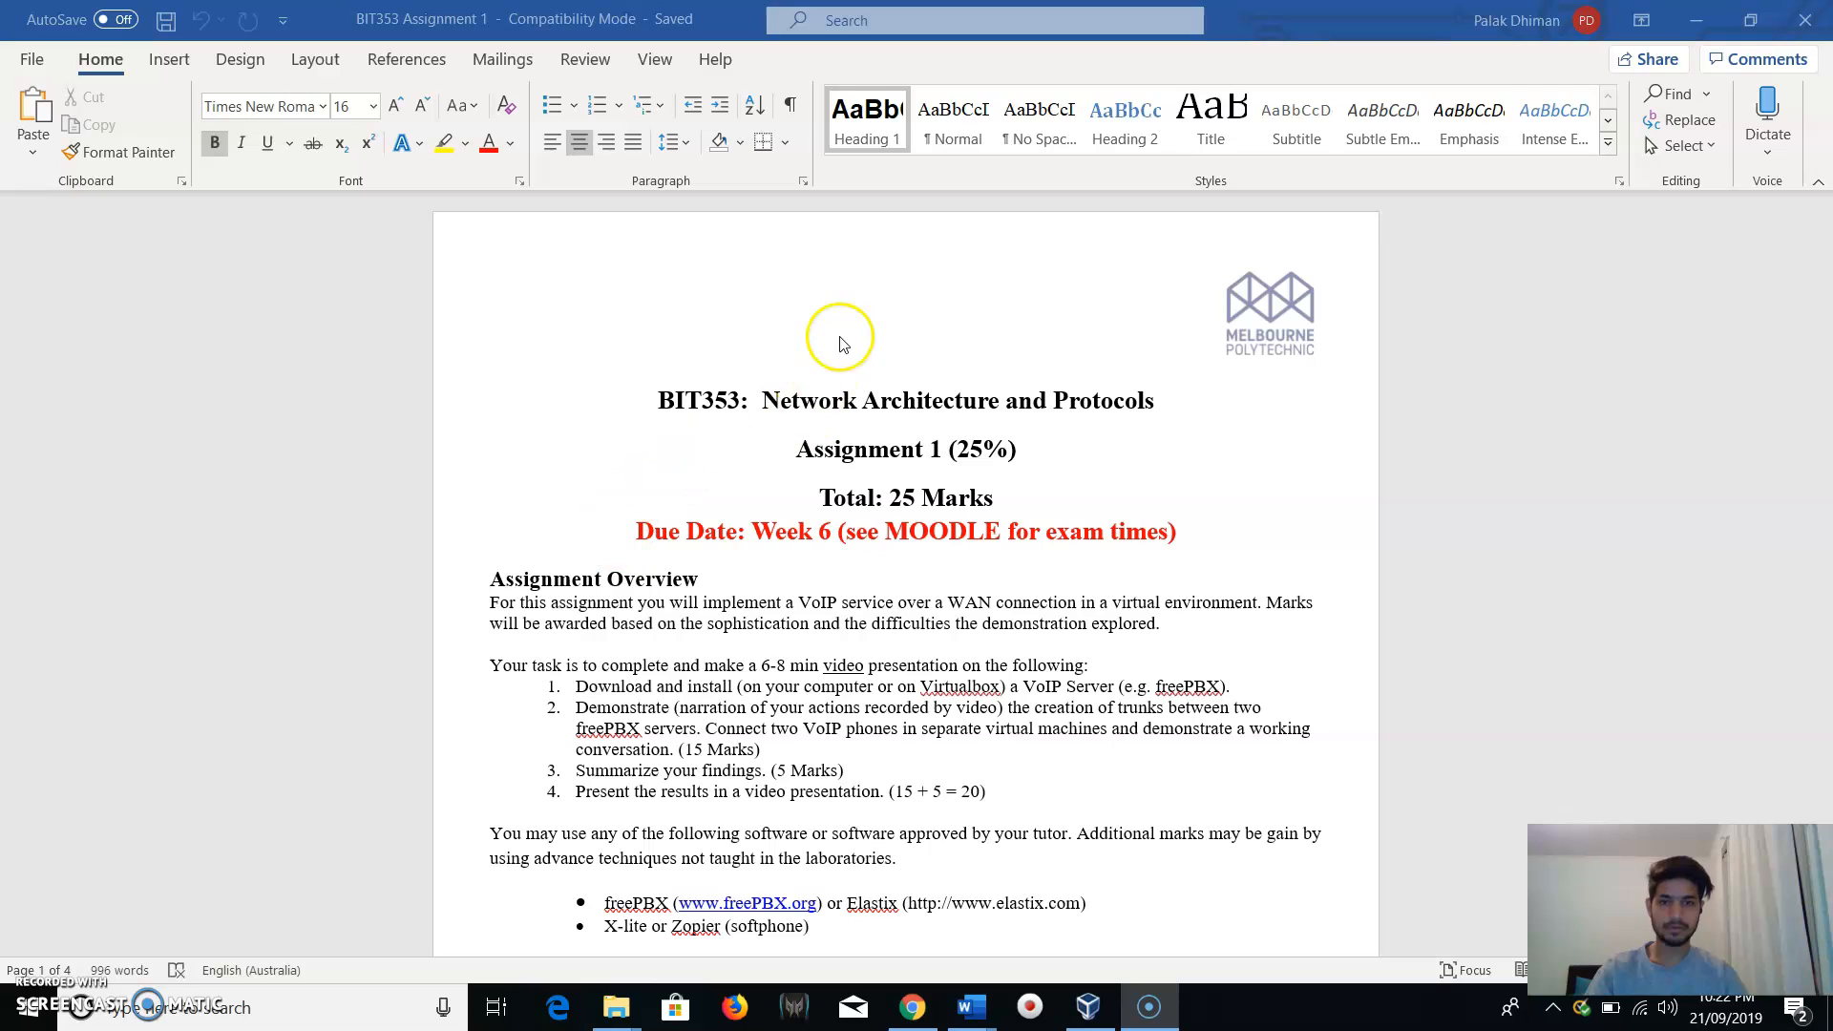
Read the assignment overview and highlight the first task about downloading and installing a VoIP server.
scroll(756, 497, "down", 1)
scroll(755, 491, "down", 1)
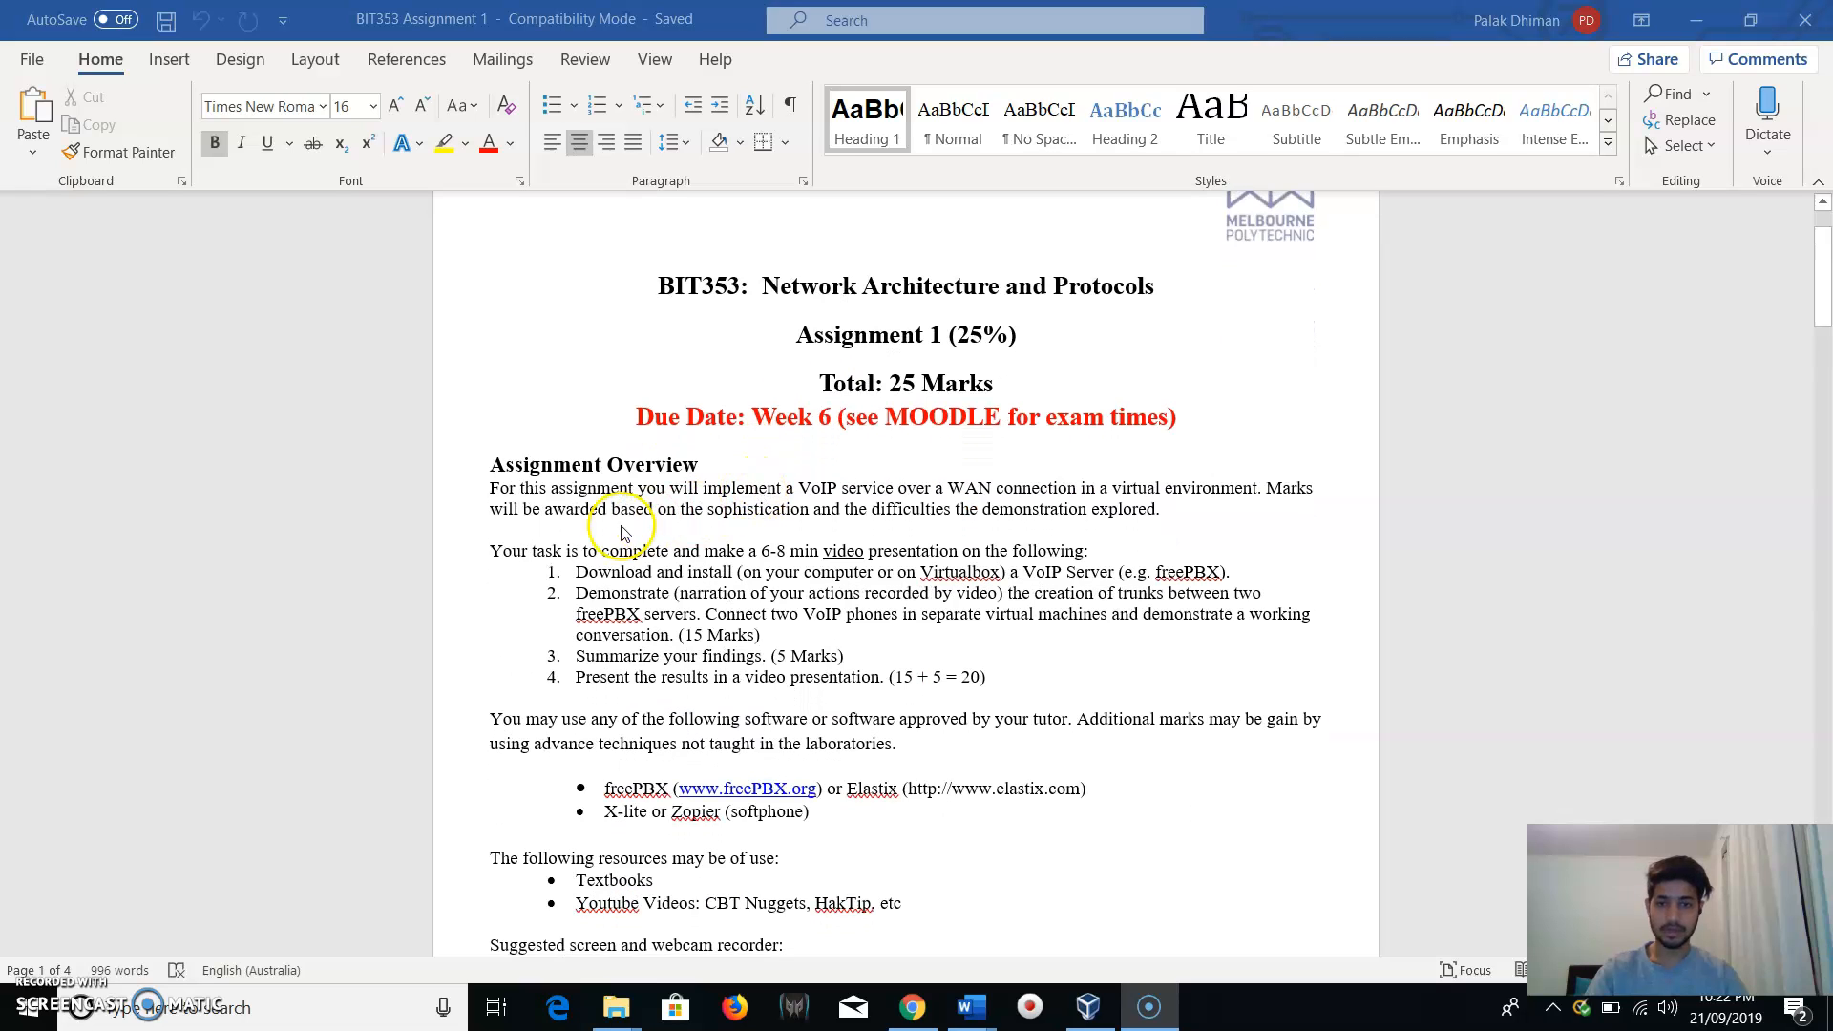
left_click(569, 581)
left_click(652, 571)
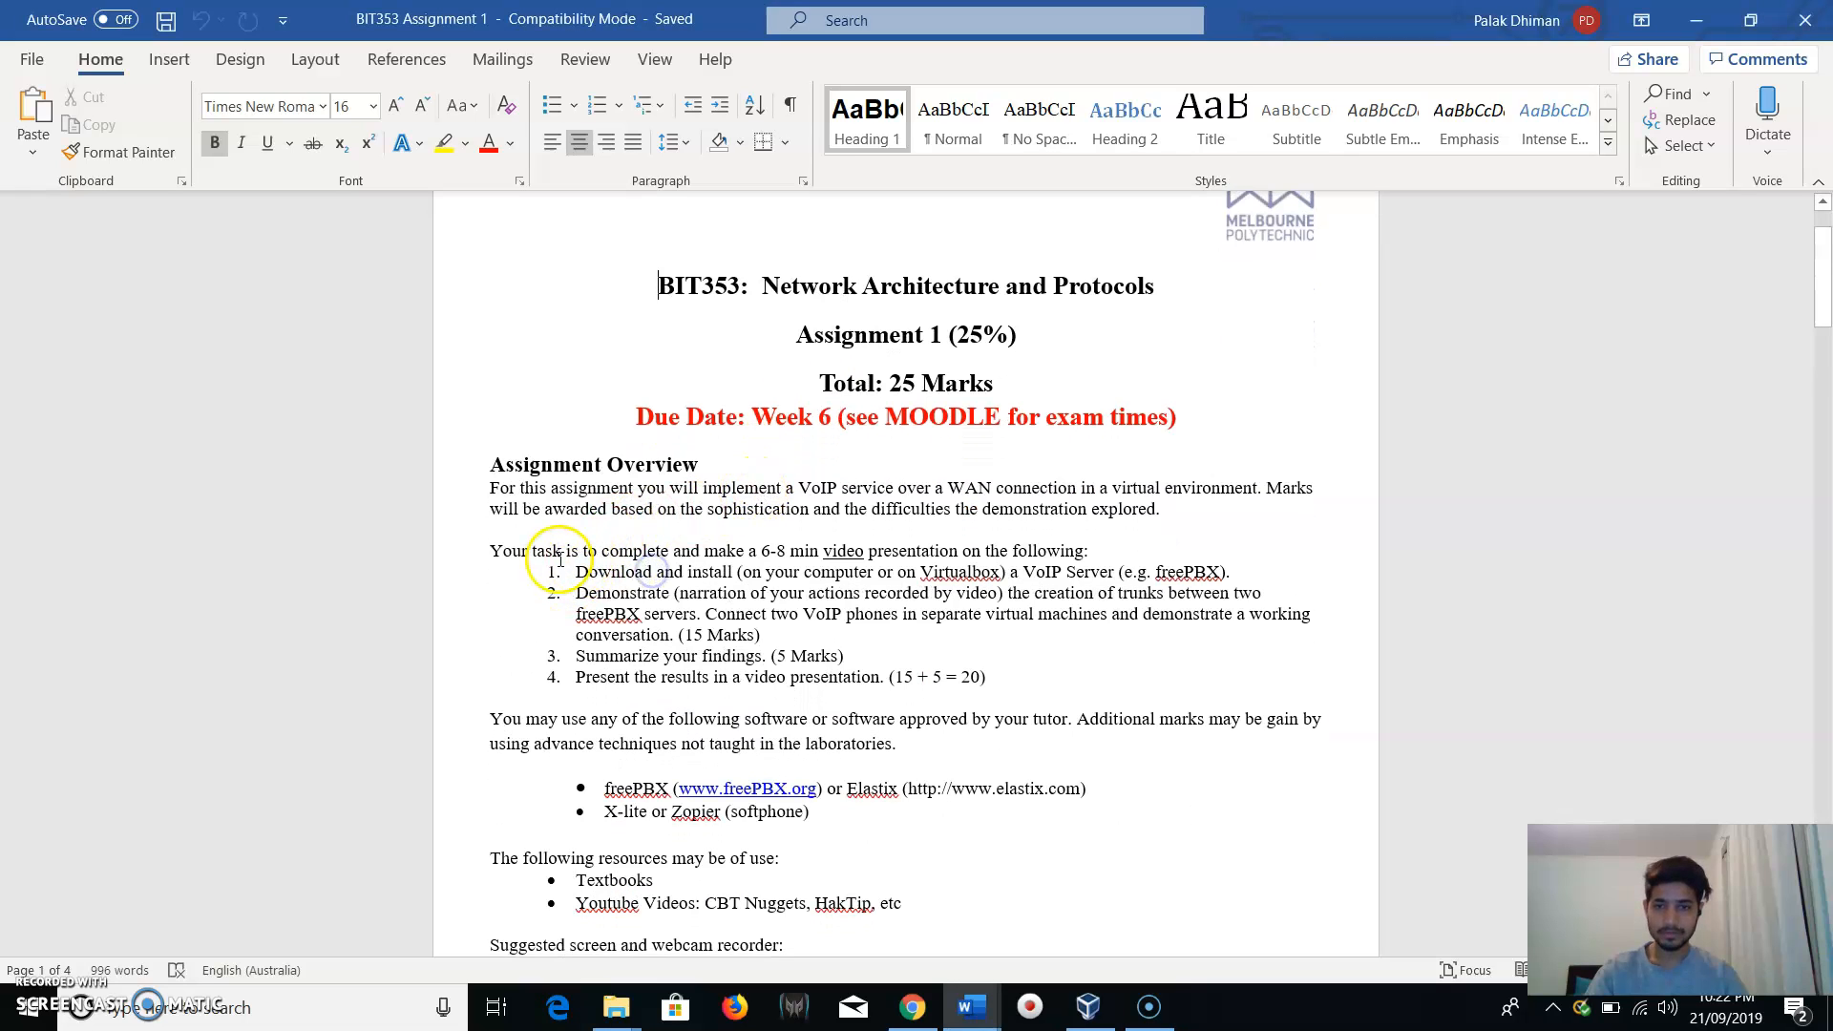
left_click_drag(574, 571, 1226, 565)
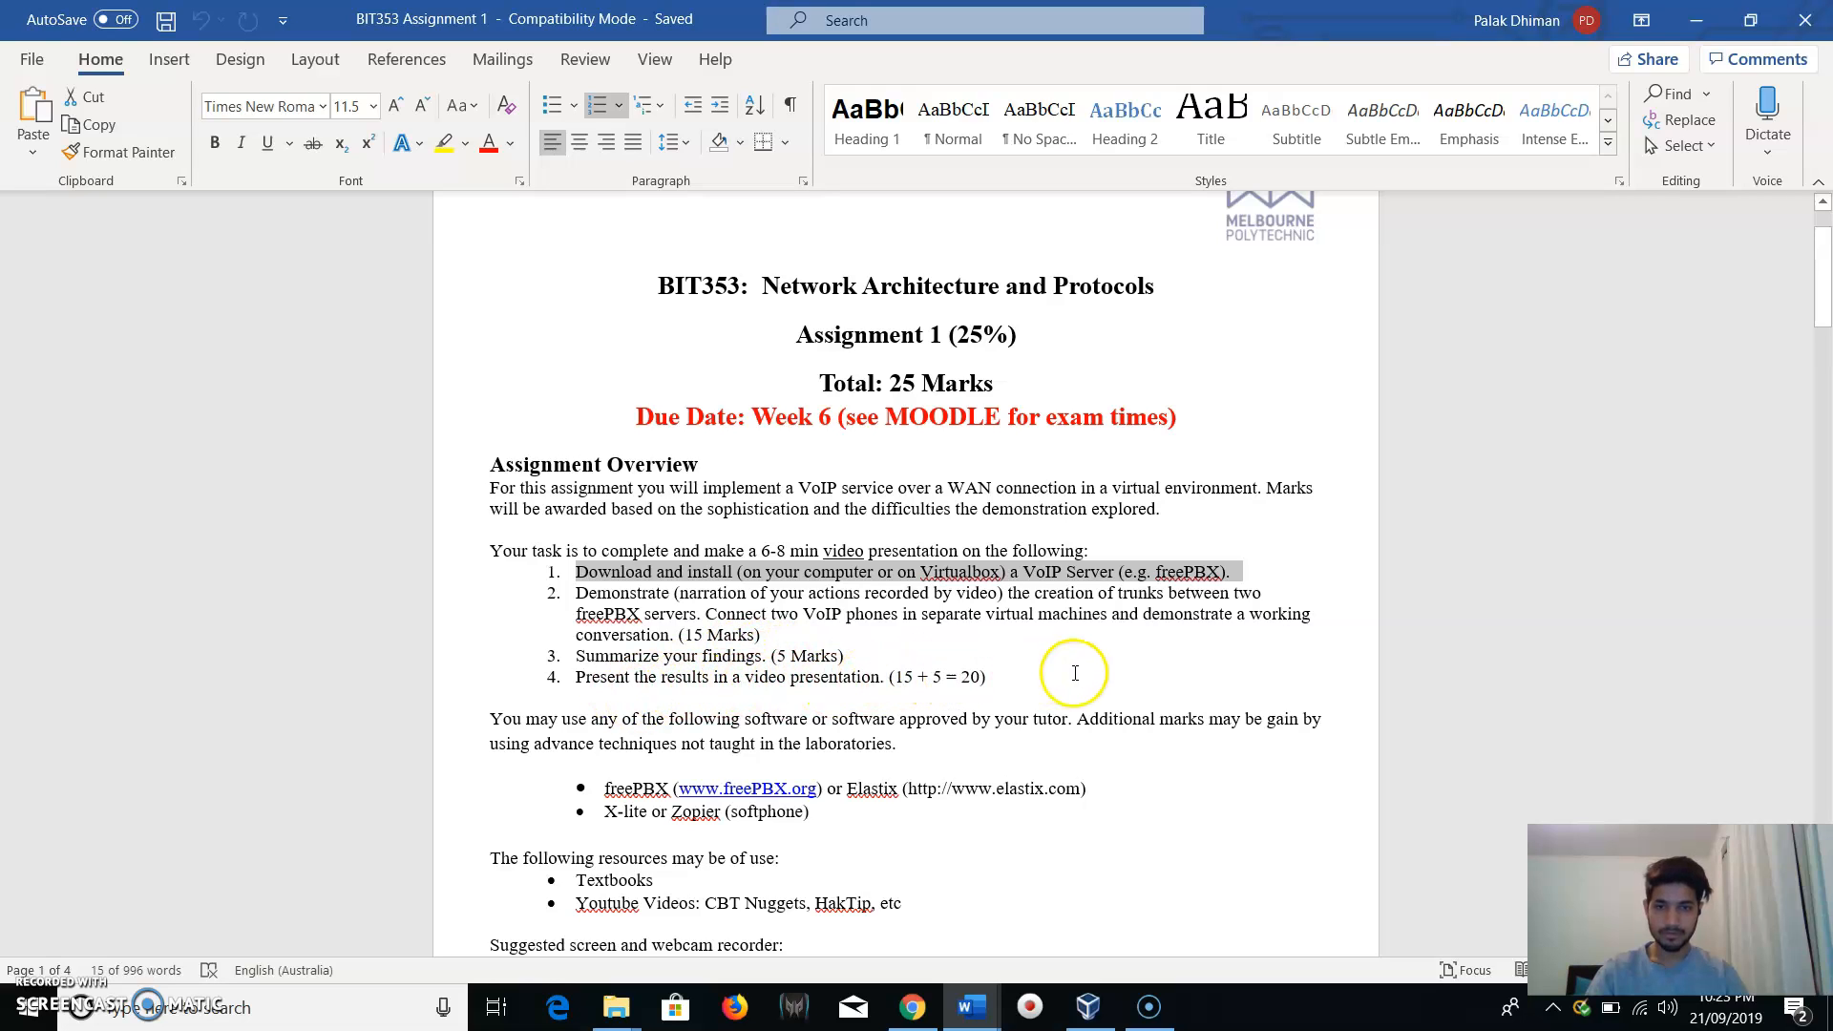
left_click(1522, 425)
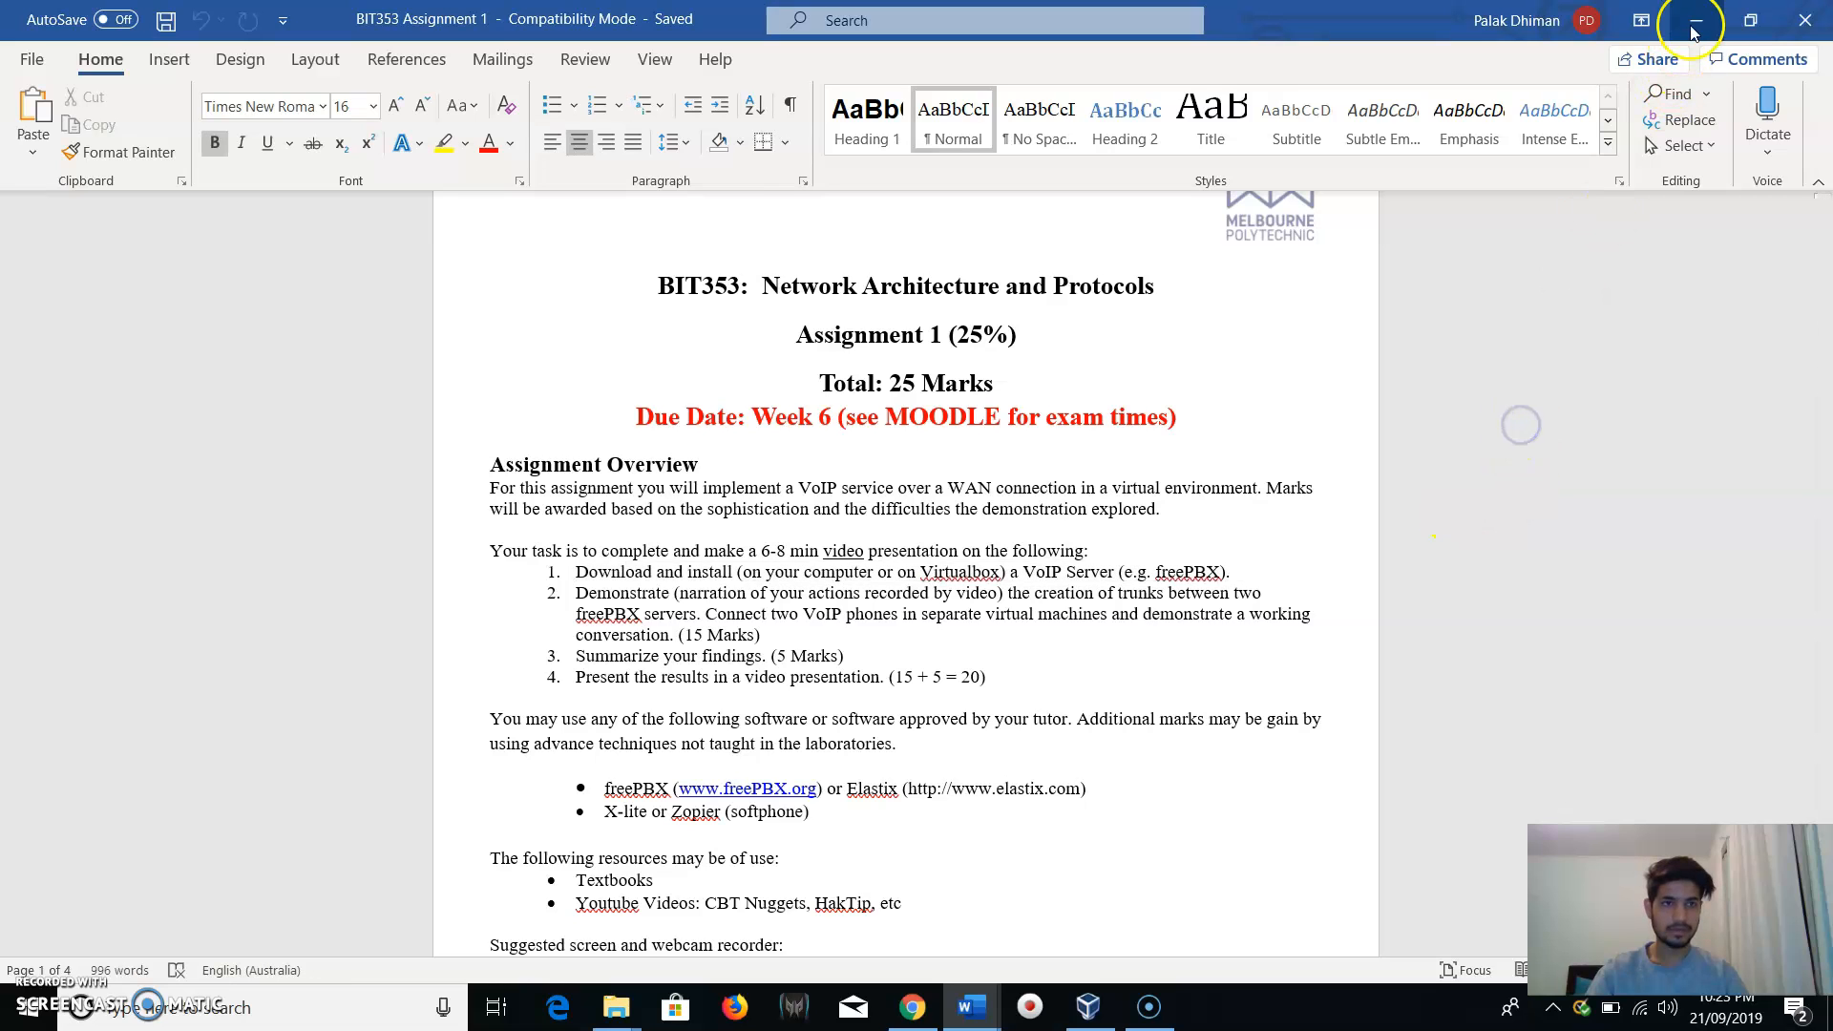
Minimise the open windows, refresh the desktop, and bring up Oracle VM VirtualBox Manager.
left_click(1695, 19)
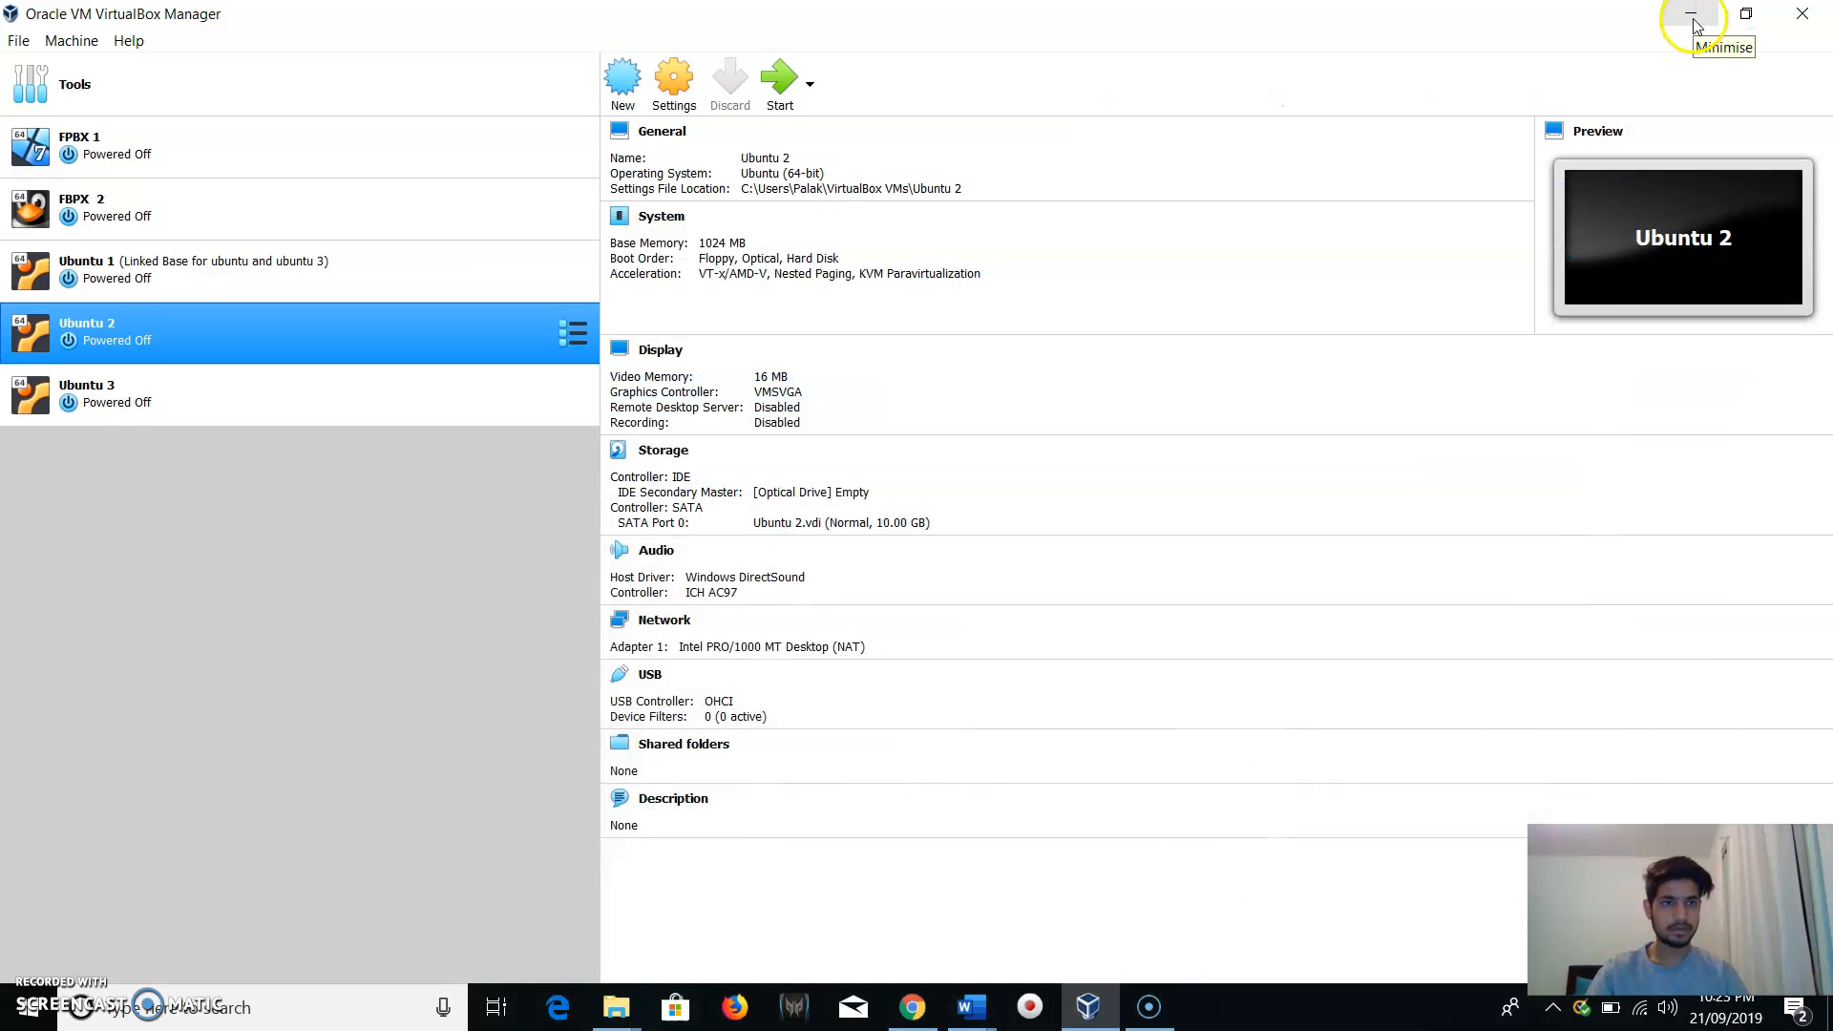
left_click(1693, 21)
right_click(894, 292)
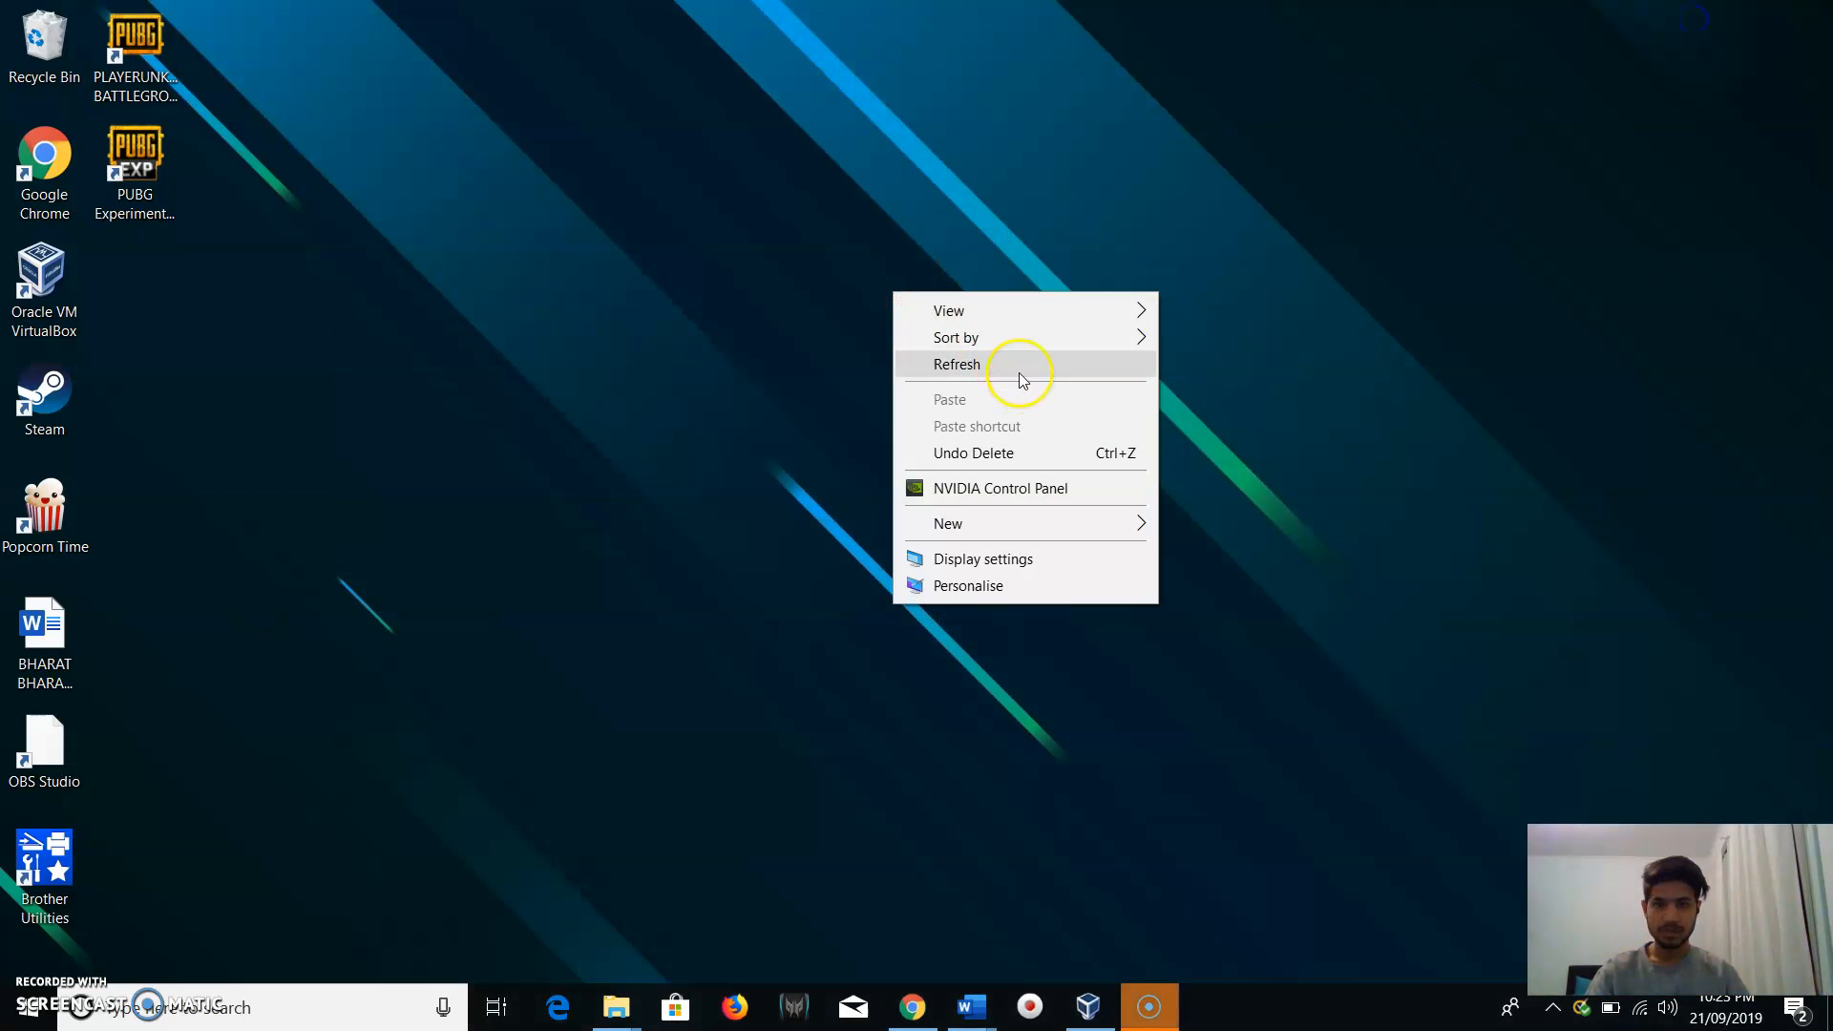
left_click(1022, 380)
right_click(867, 279)
left_click(961, 352)
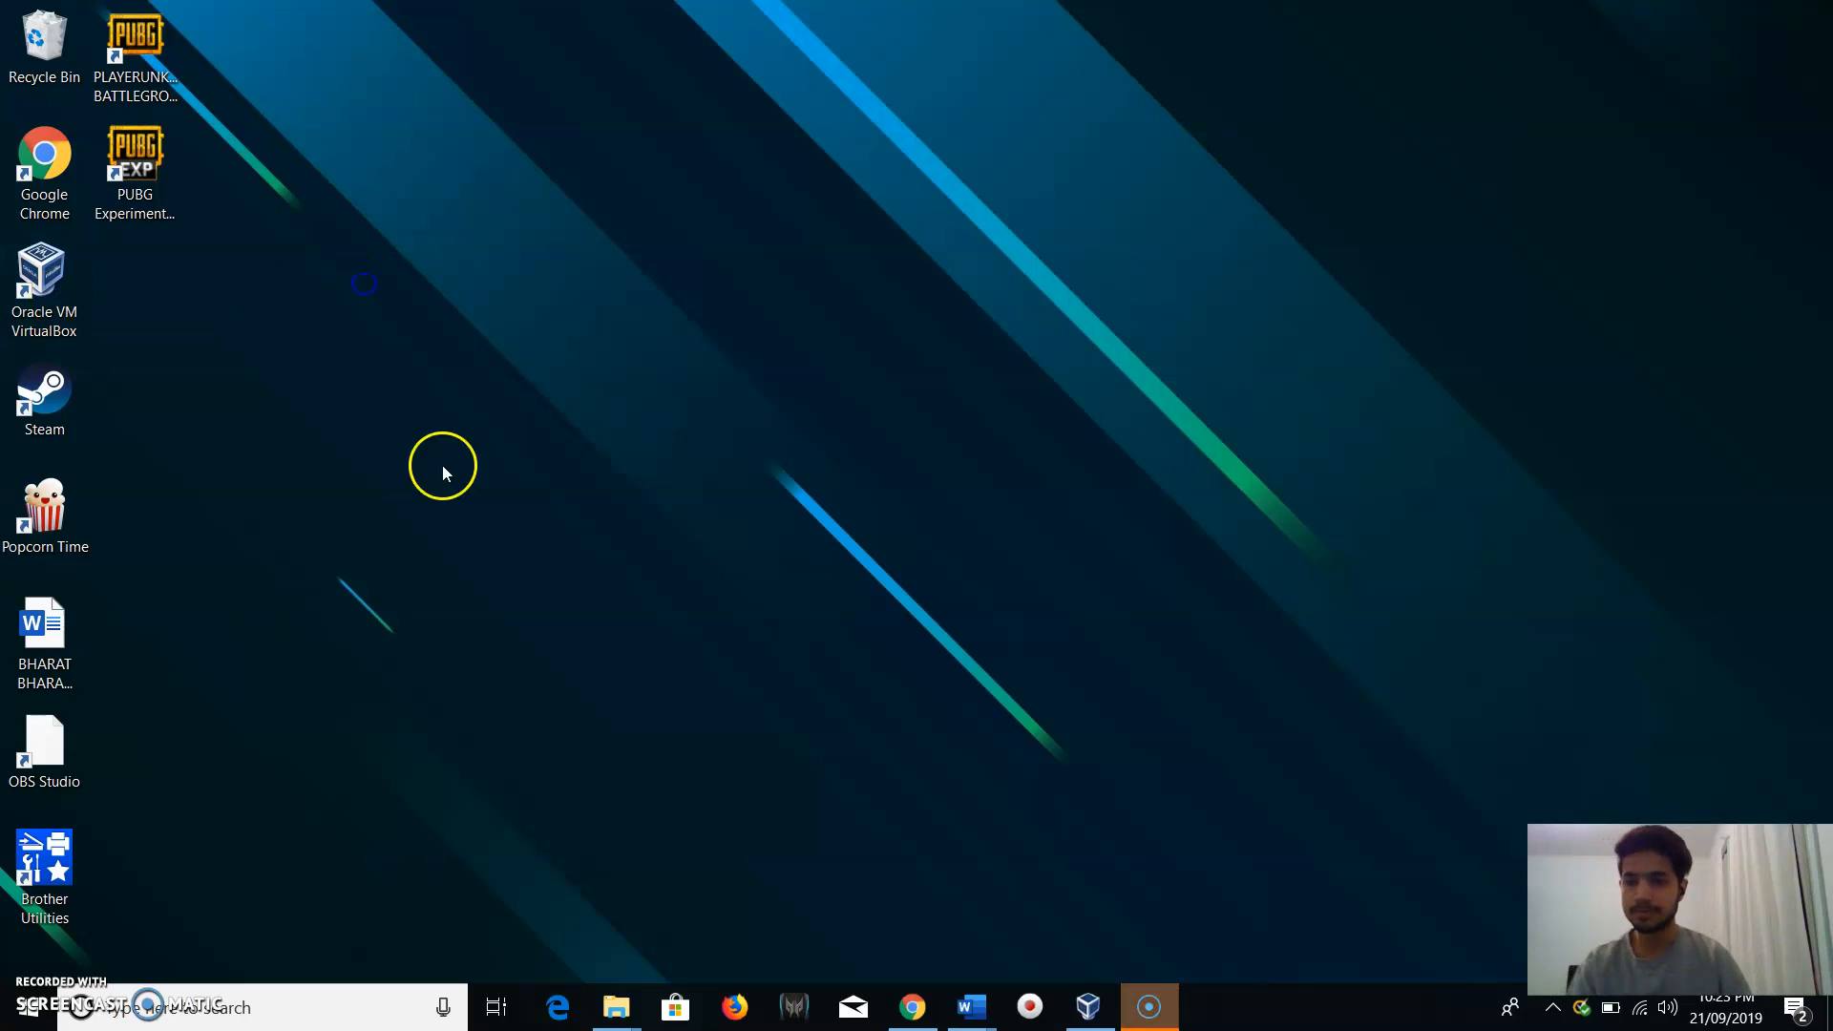
left_click(1088, 1009)
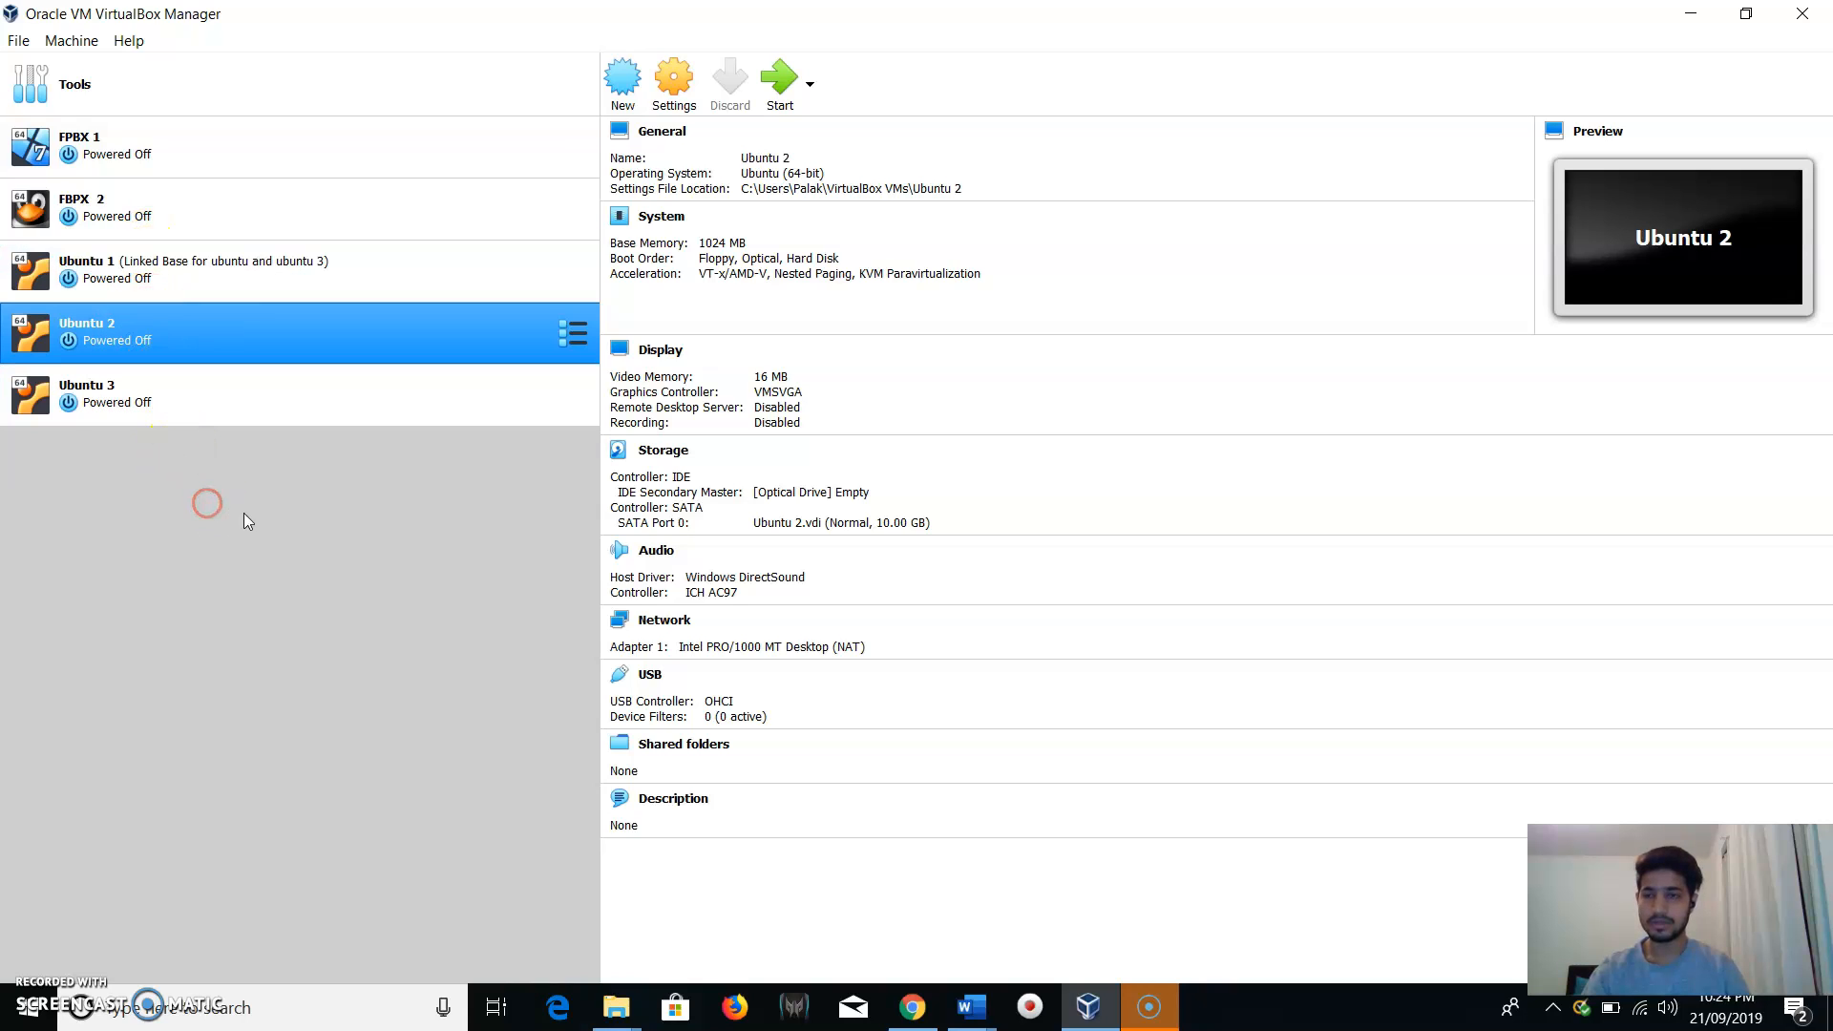
Switch to Chrome, search the web for "ubuntu iso" and open the Ubuntu Desktop page offering the 18.04.3 LTS download.
left_click(911, 1007)
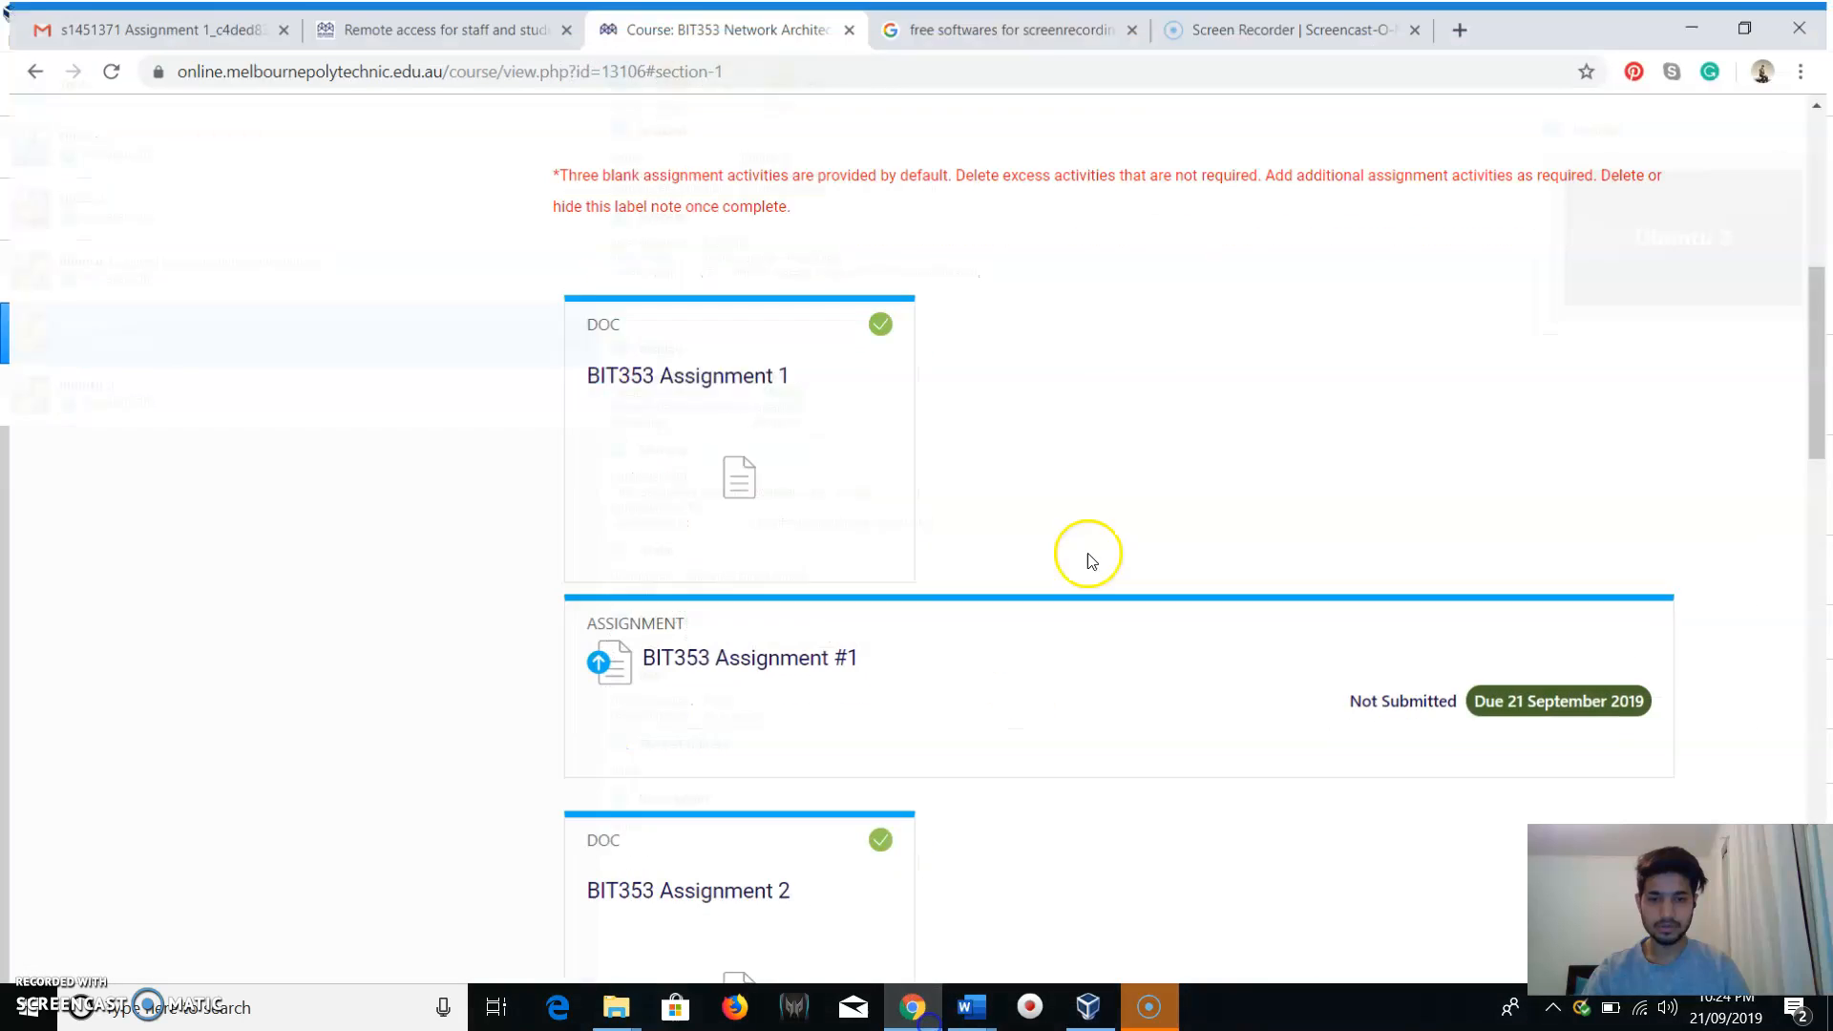
left_click(1460, 21)
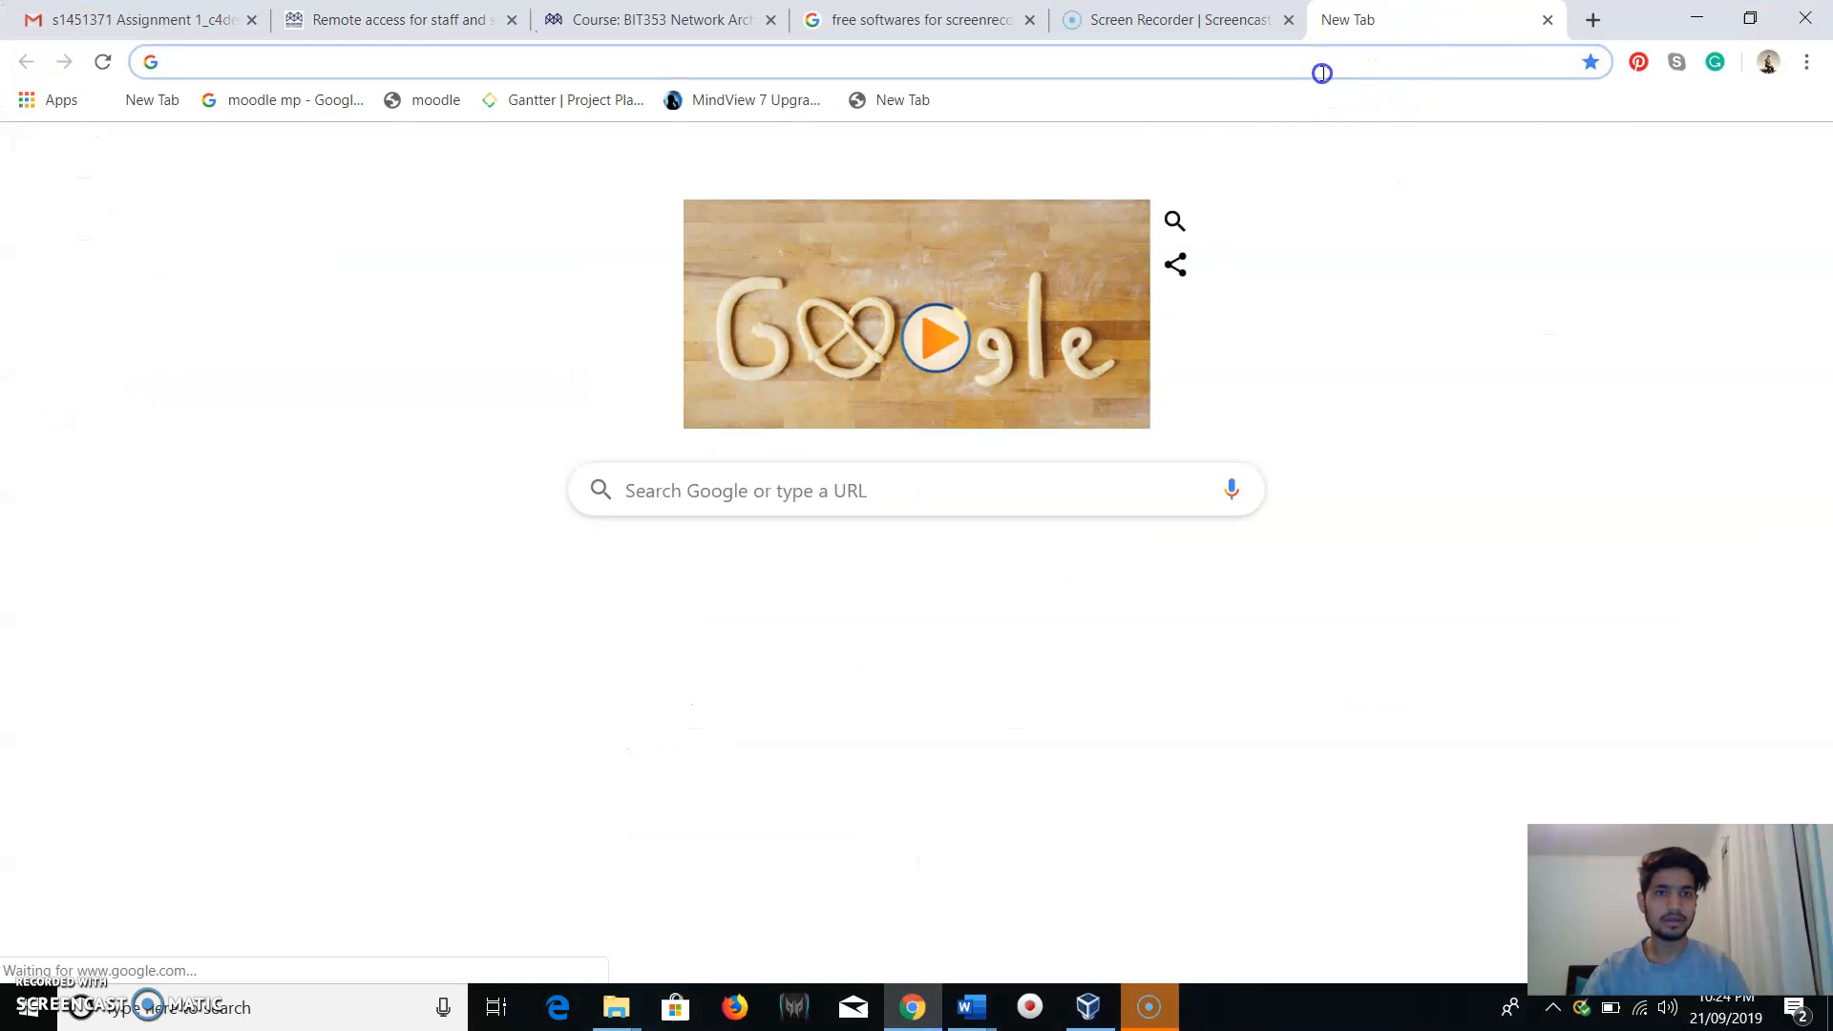
type("ubuntu iso")
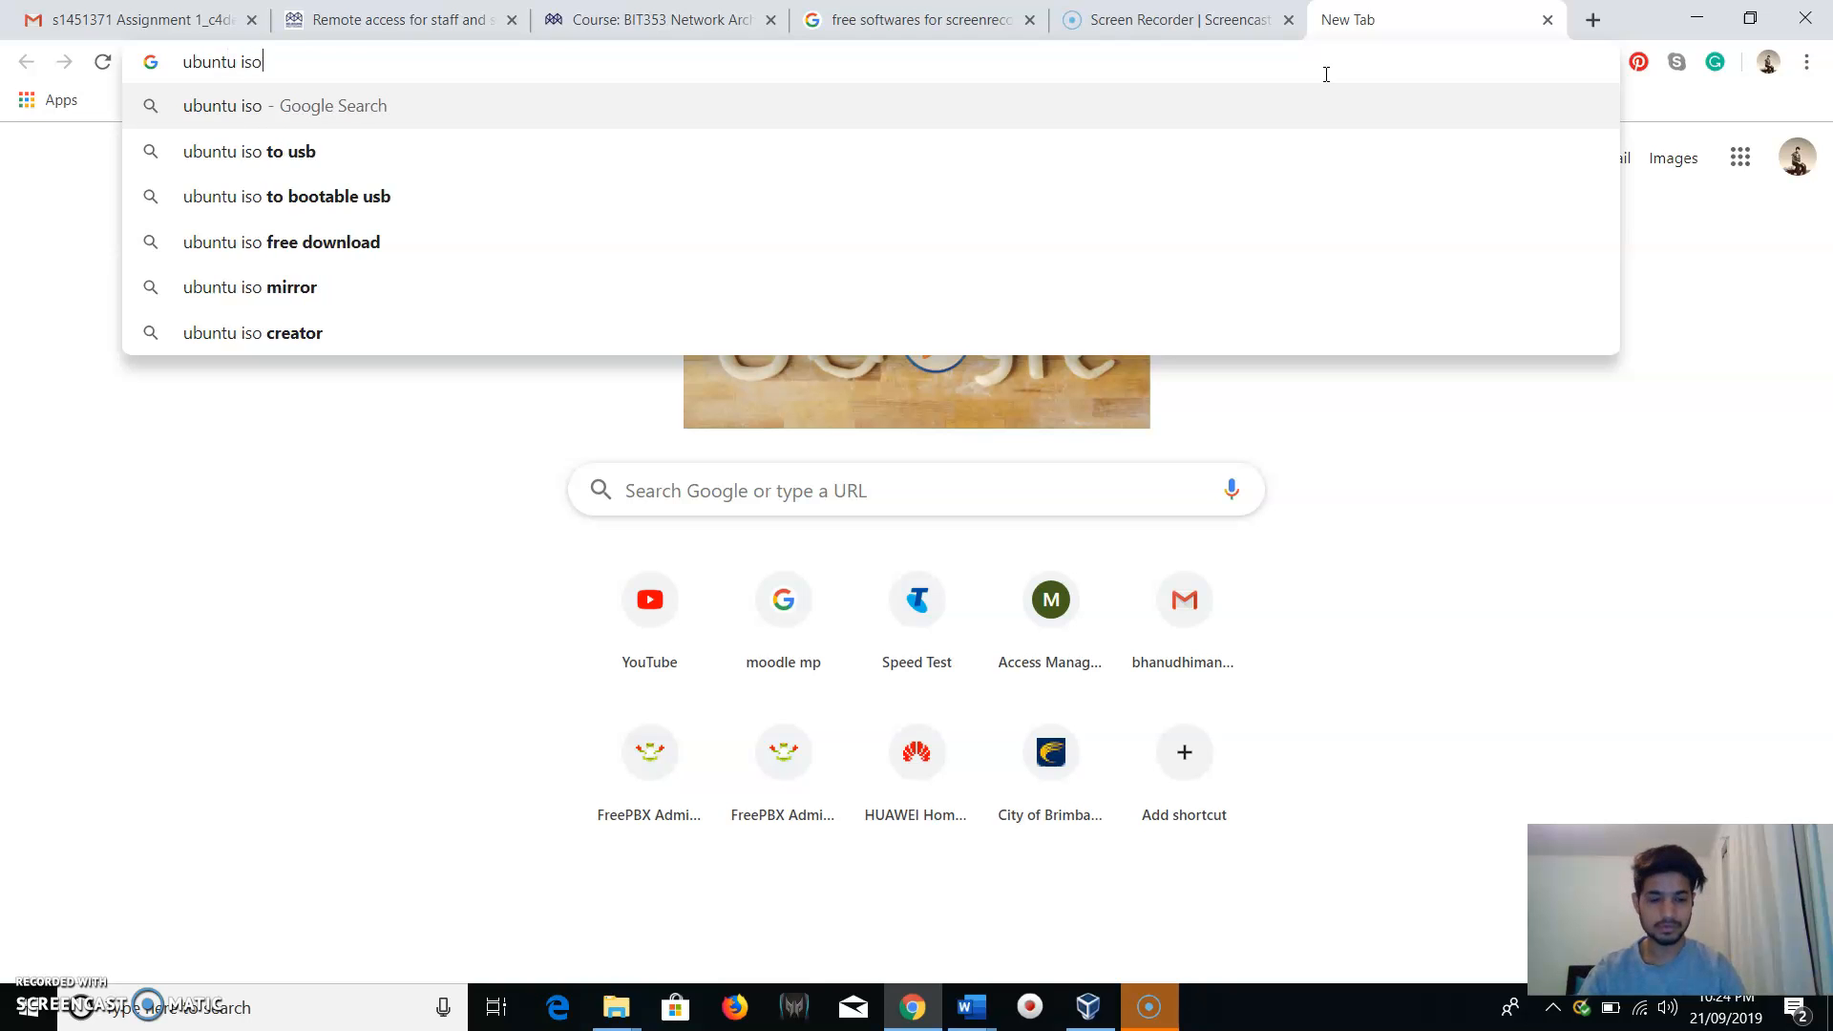
key("Return")
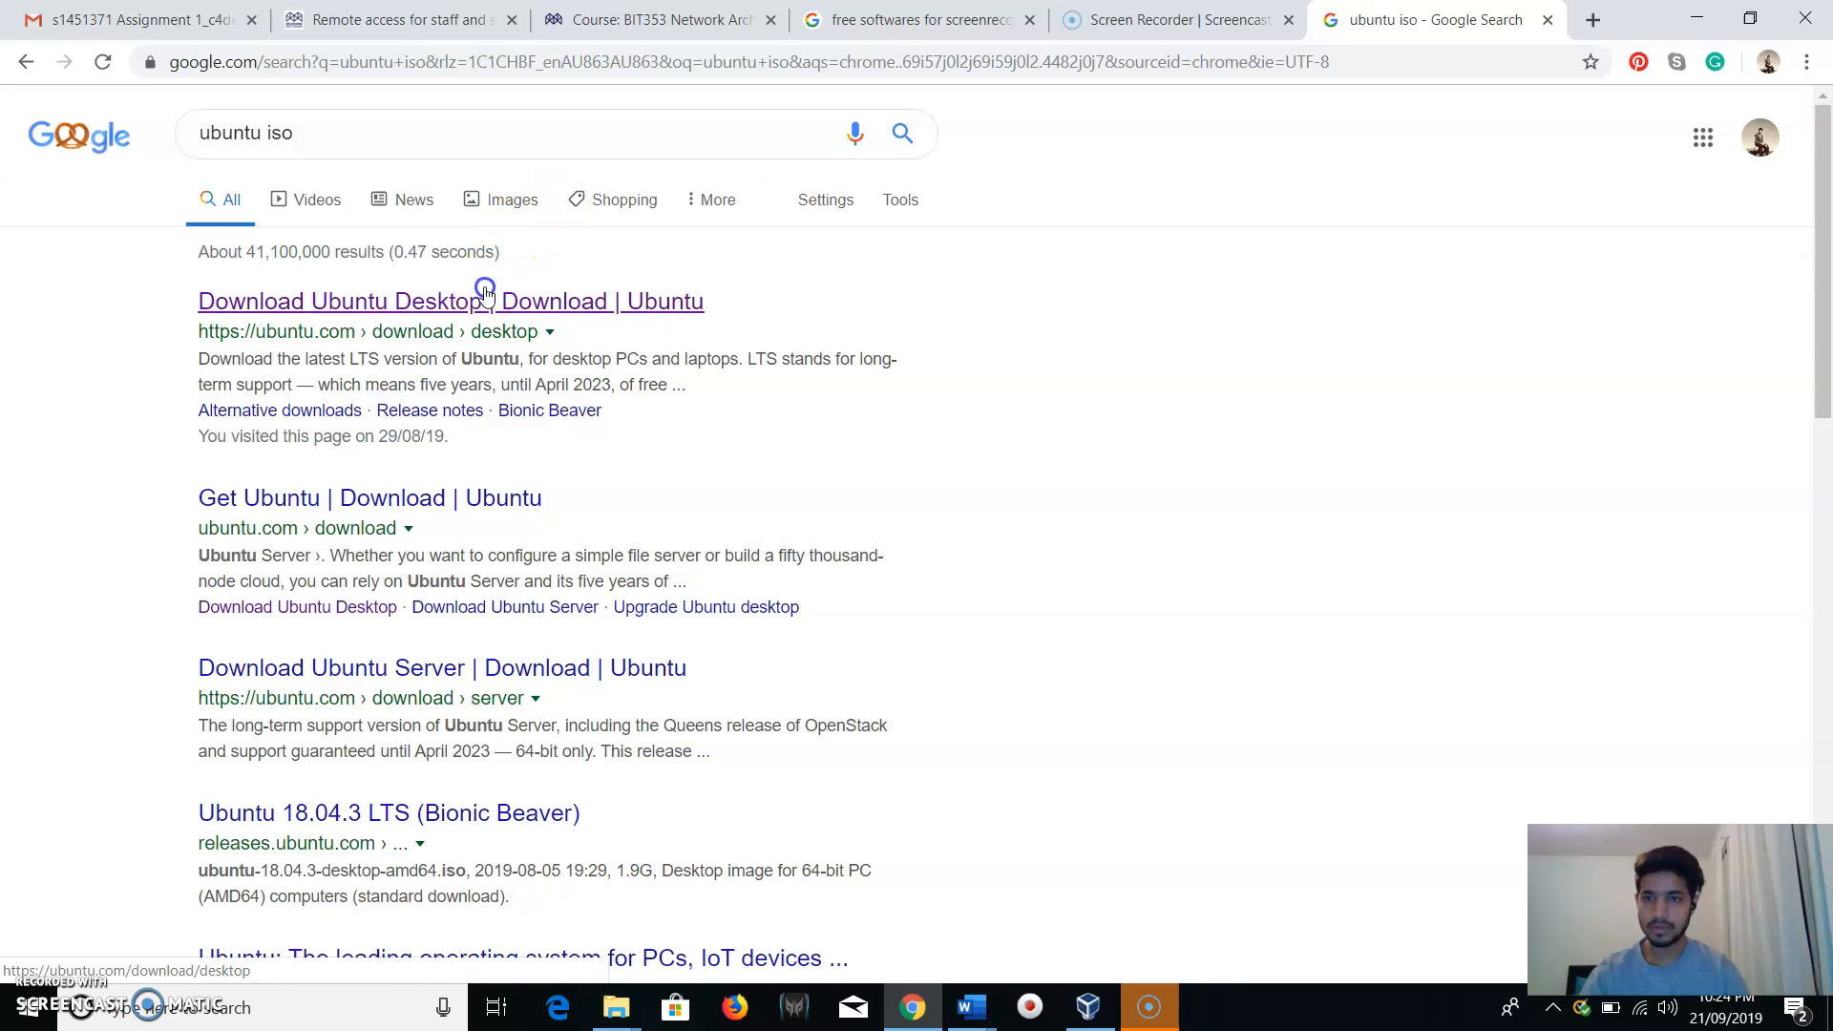
left_click(485, 298)
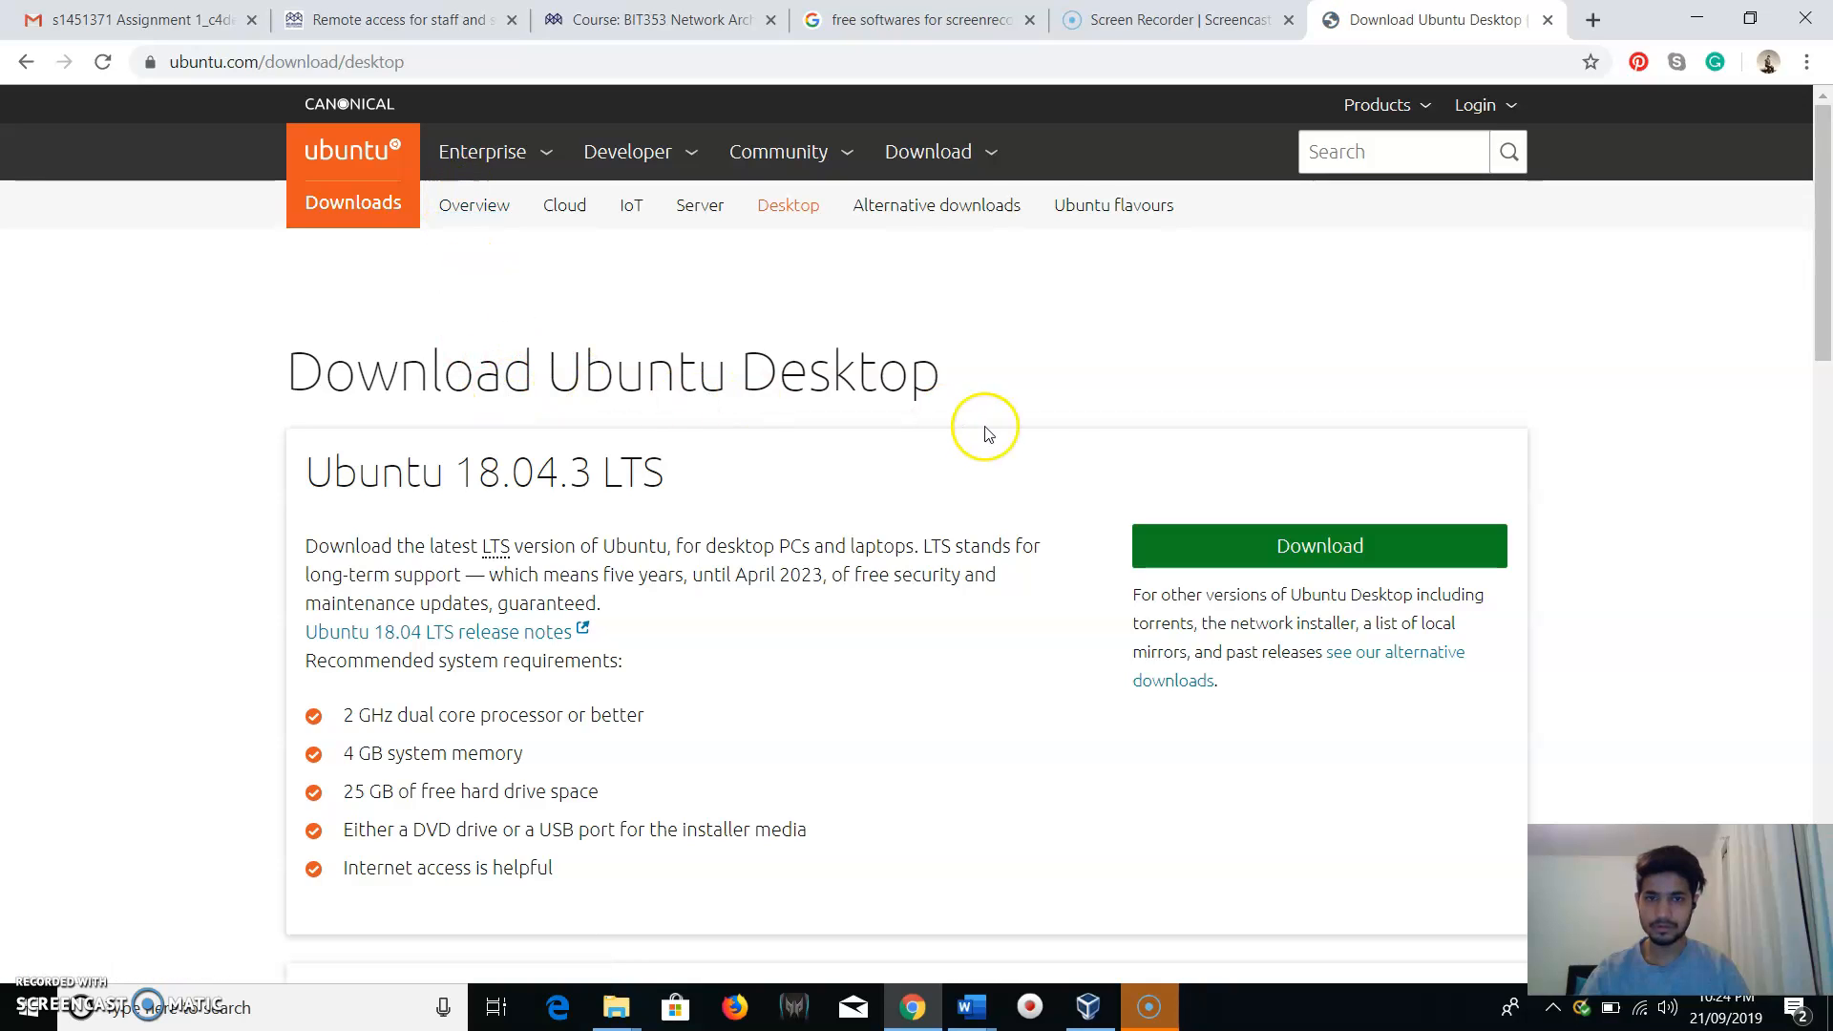
left_click(1248, 545)
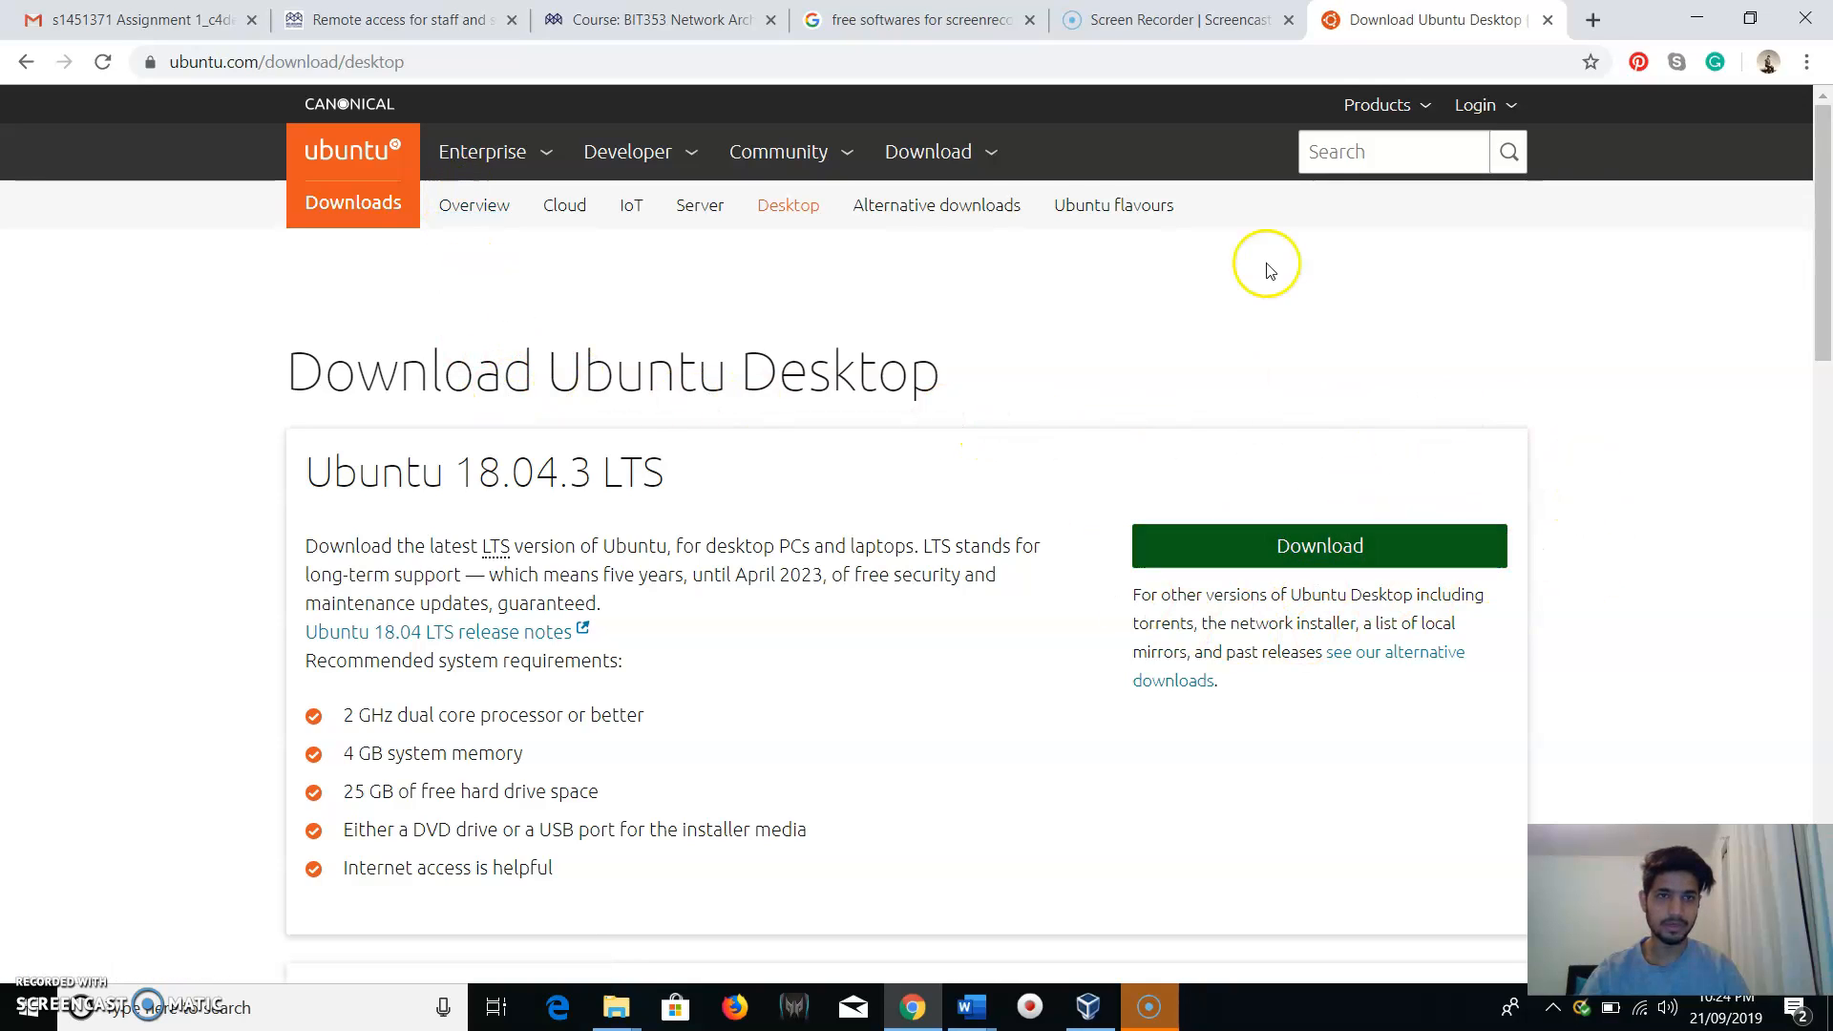
Return to VirtualBox Manager and set up a new Linux Ubuntu (64-bit) virtual machine named "ubuntu" with the default memory size.
left_click(1697, 19)
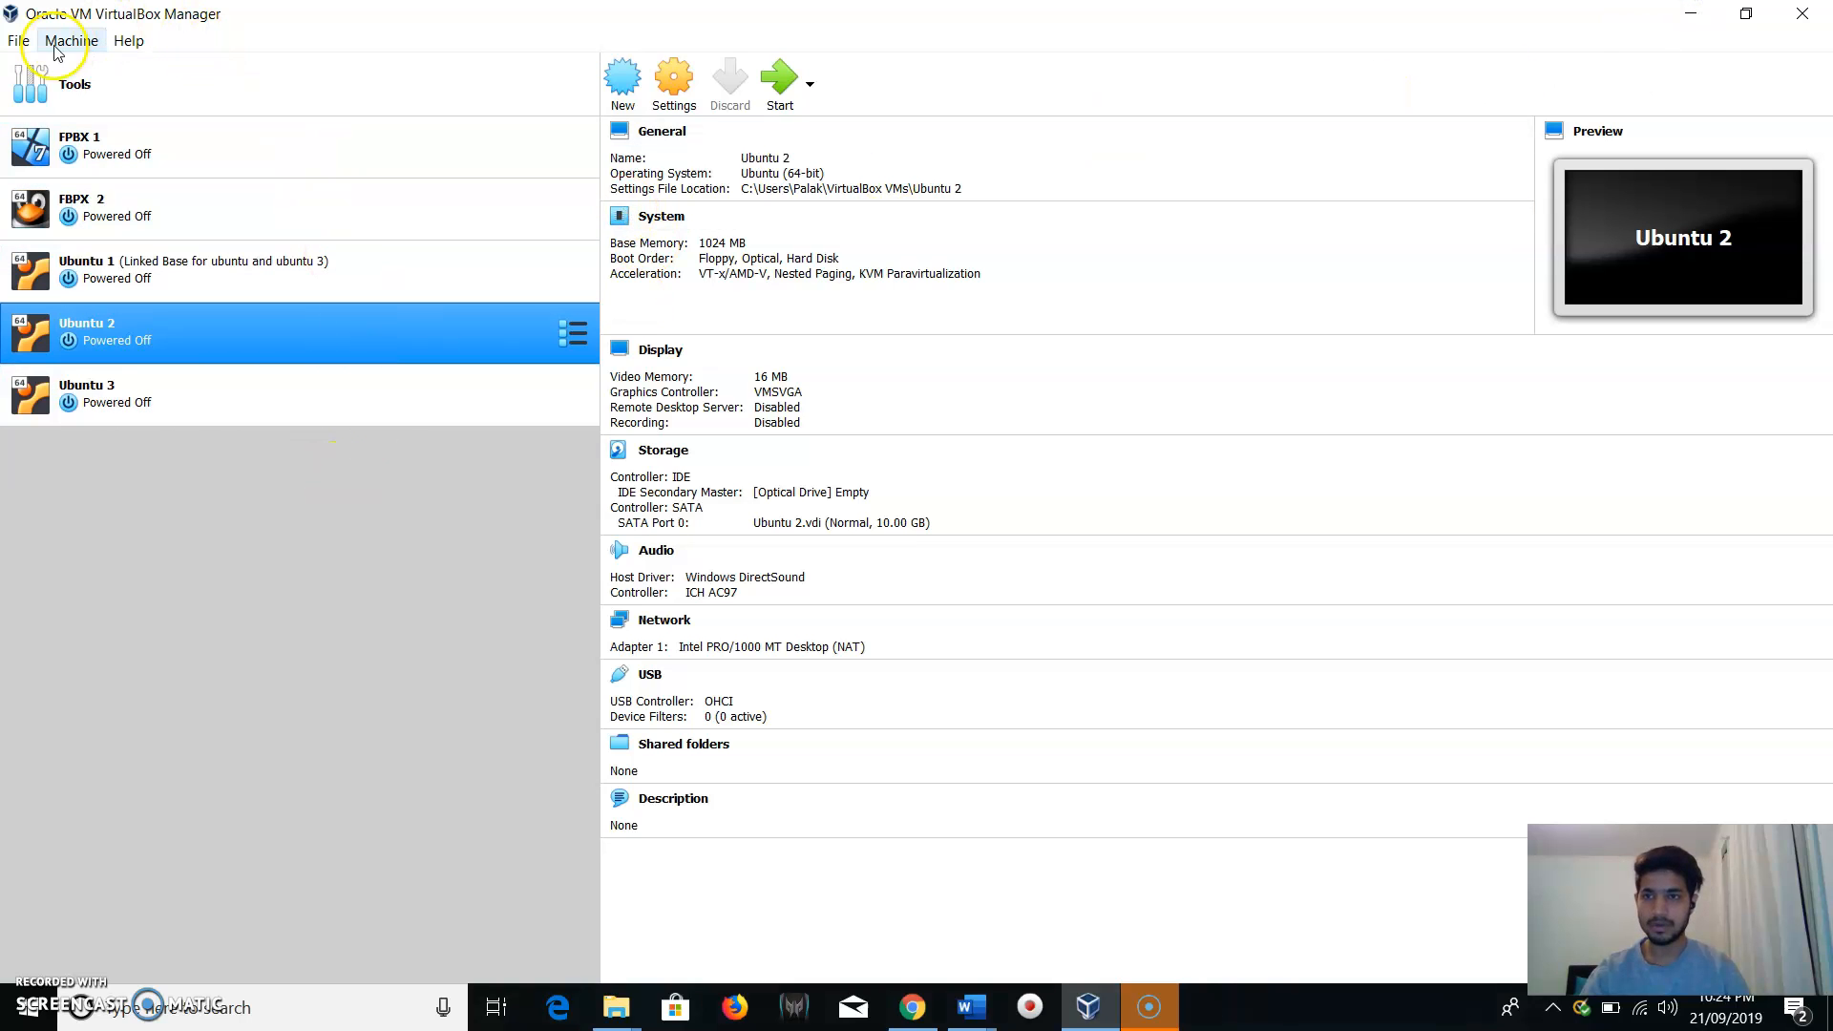
left_click(622, 78)
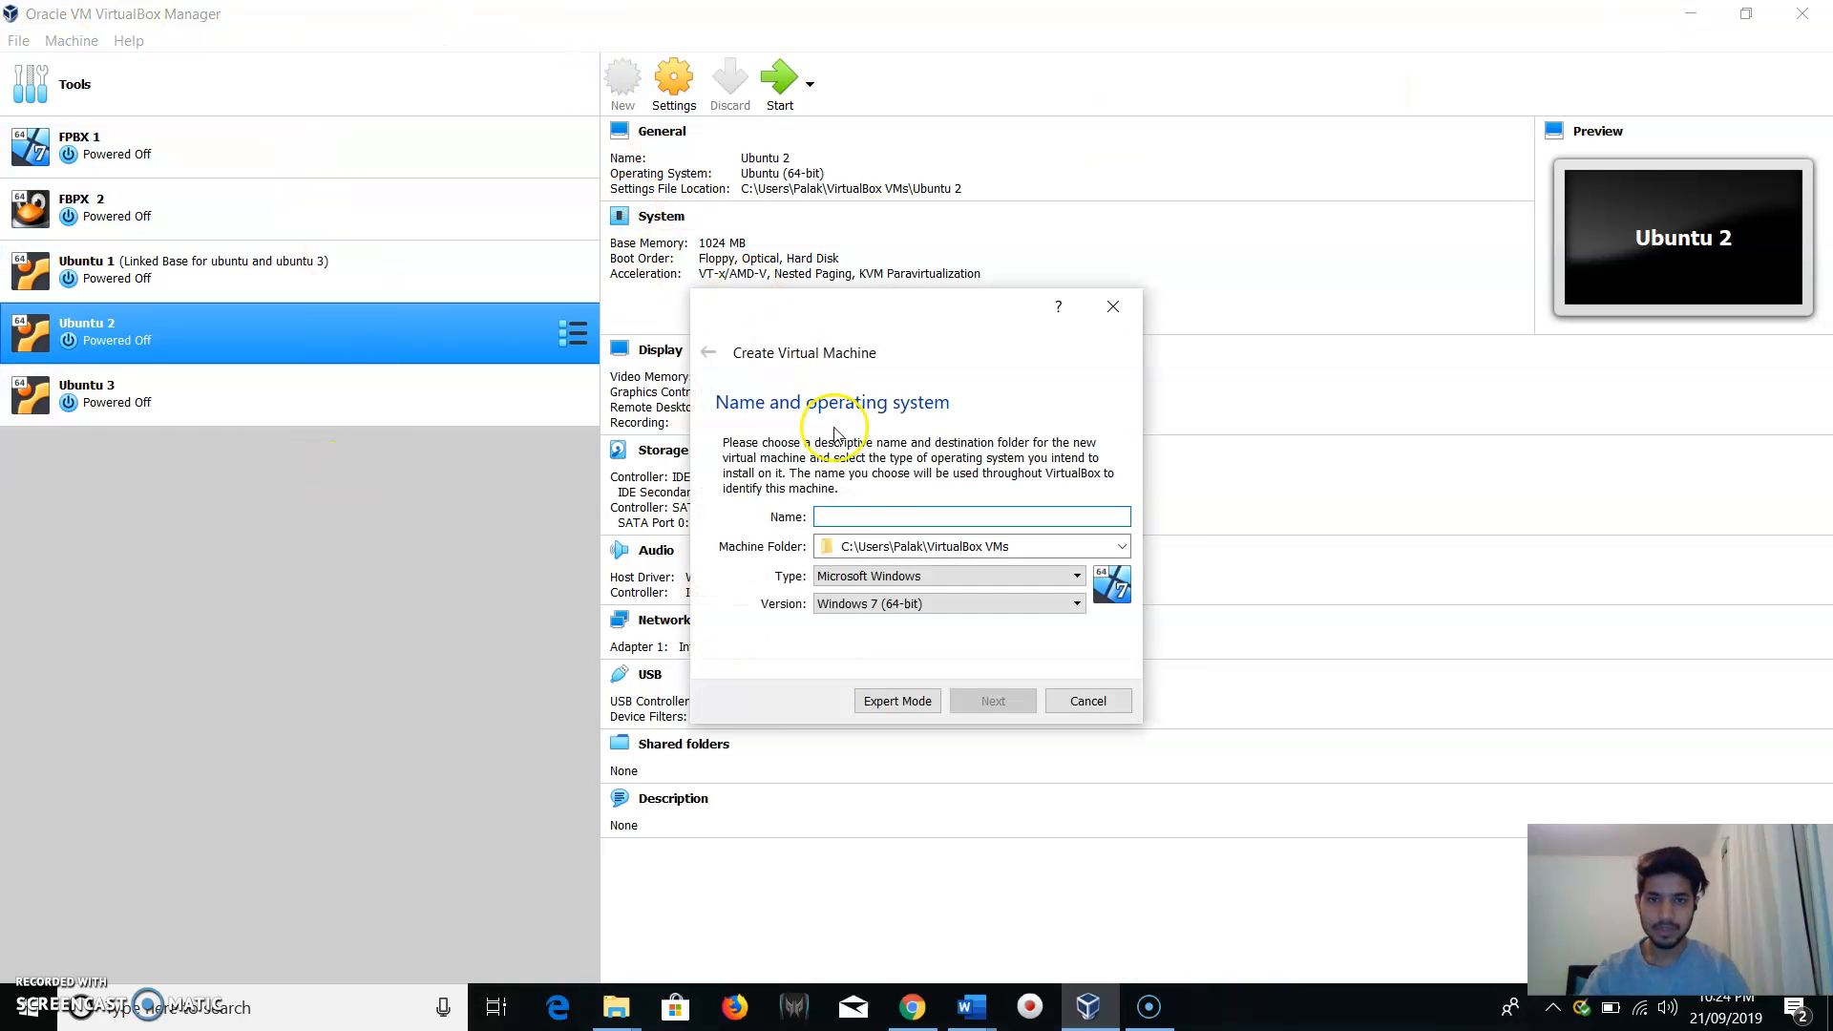
type("ubuntu")
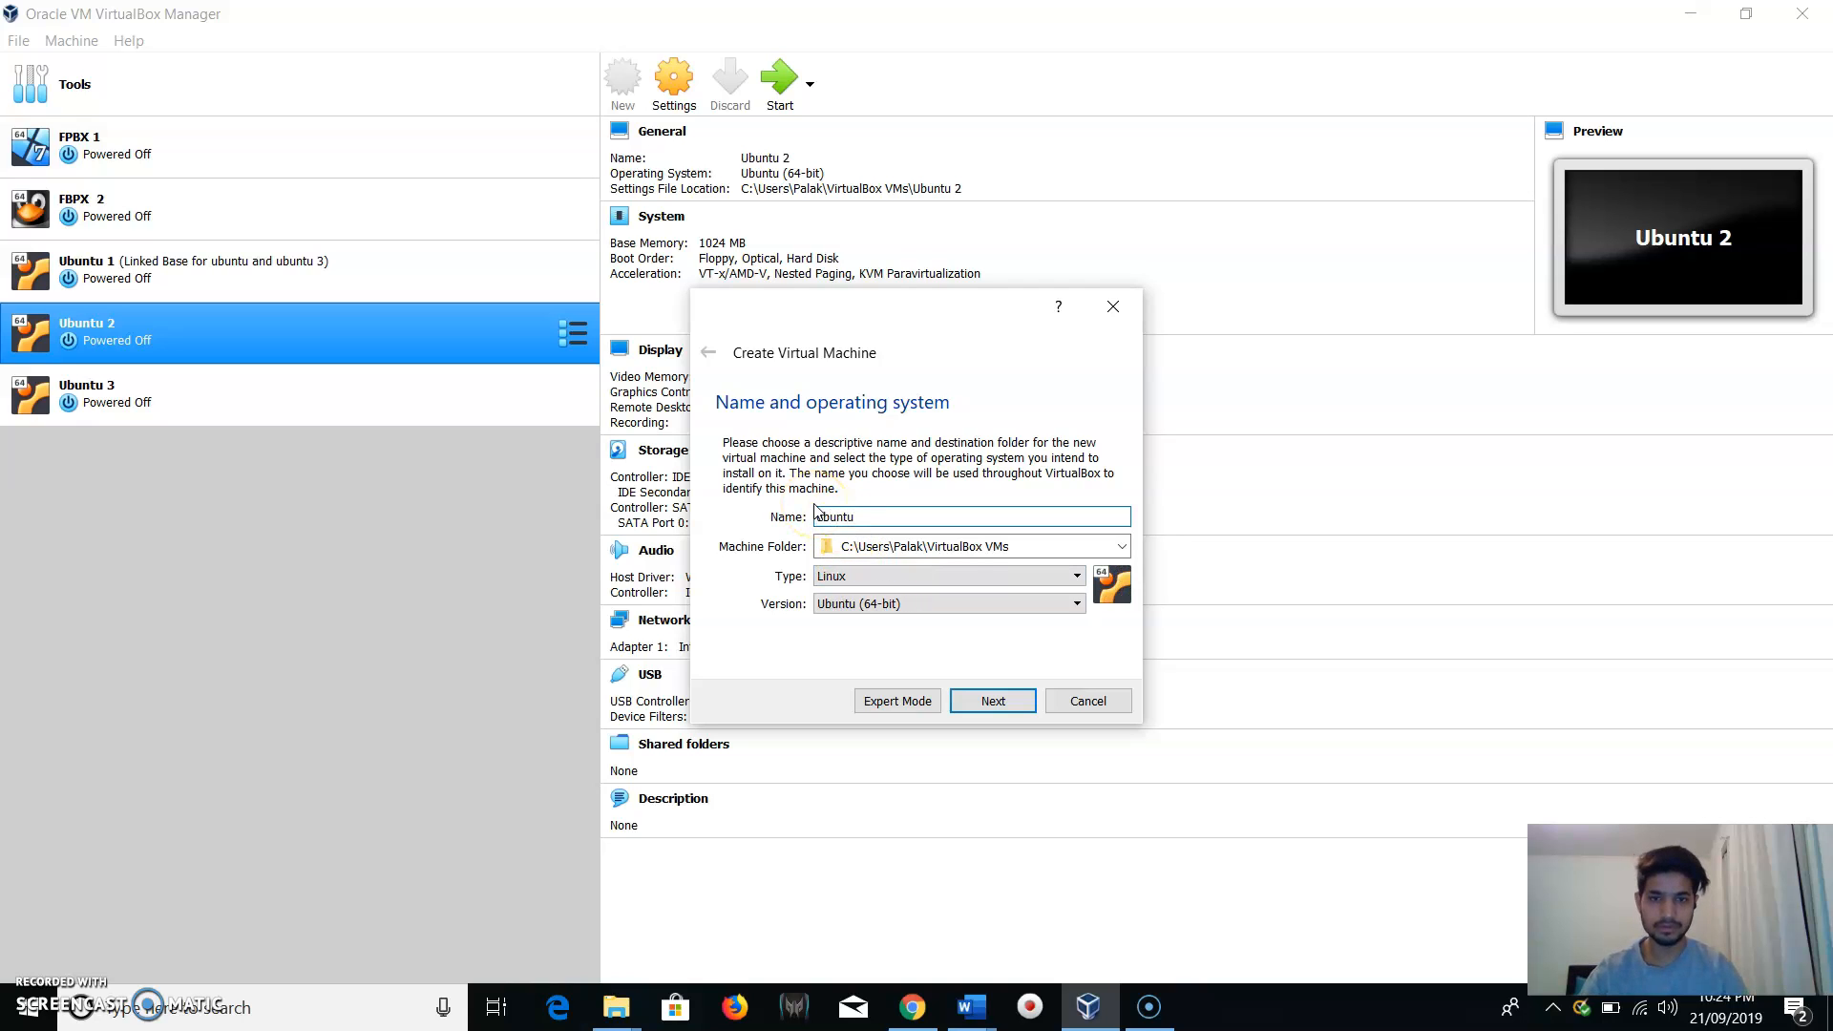
left_click(1033, 702)
left_click(1031, 701)
Create a dynamically allocated 10.00 GB VDI hard disk for the new machine and finish creating it.
left_click(1022, 701)
left_click(986, 743)
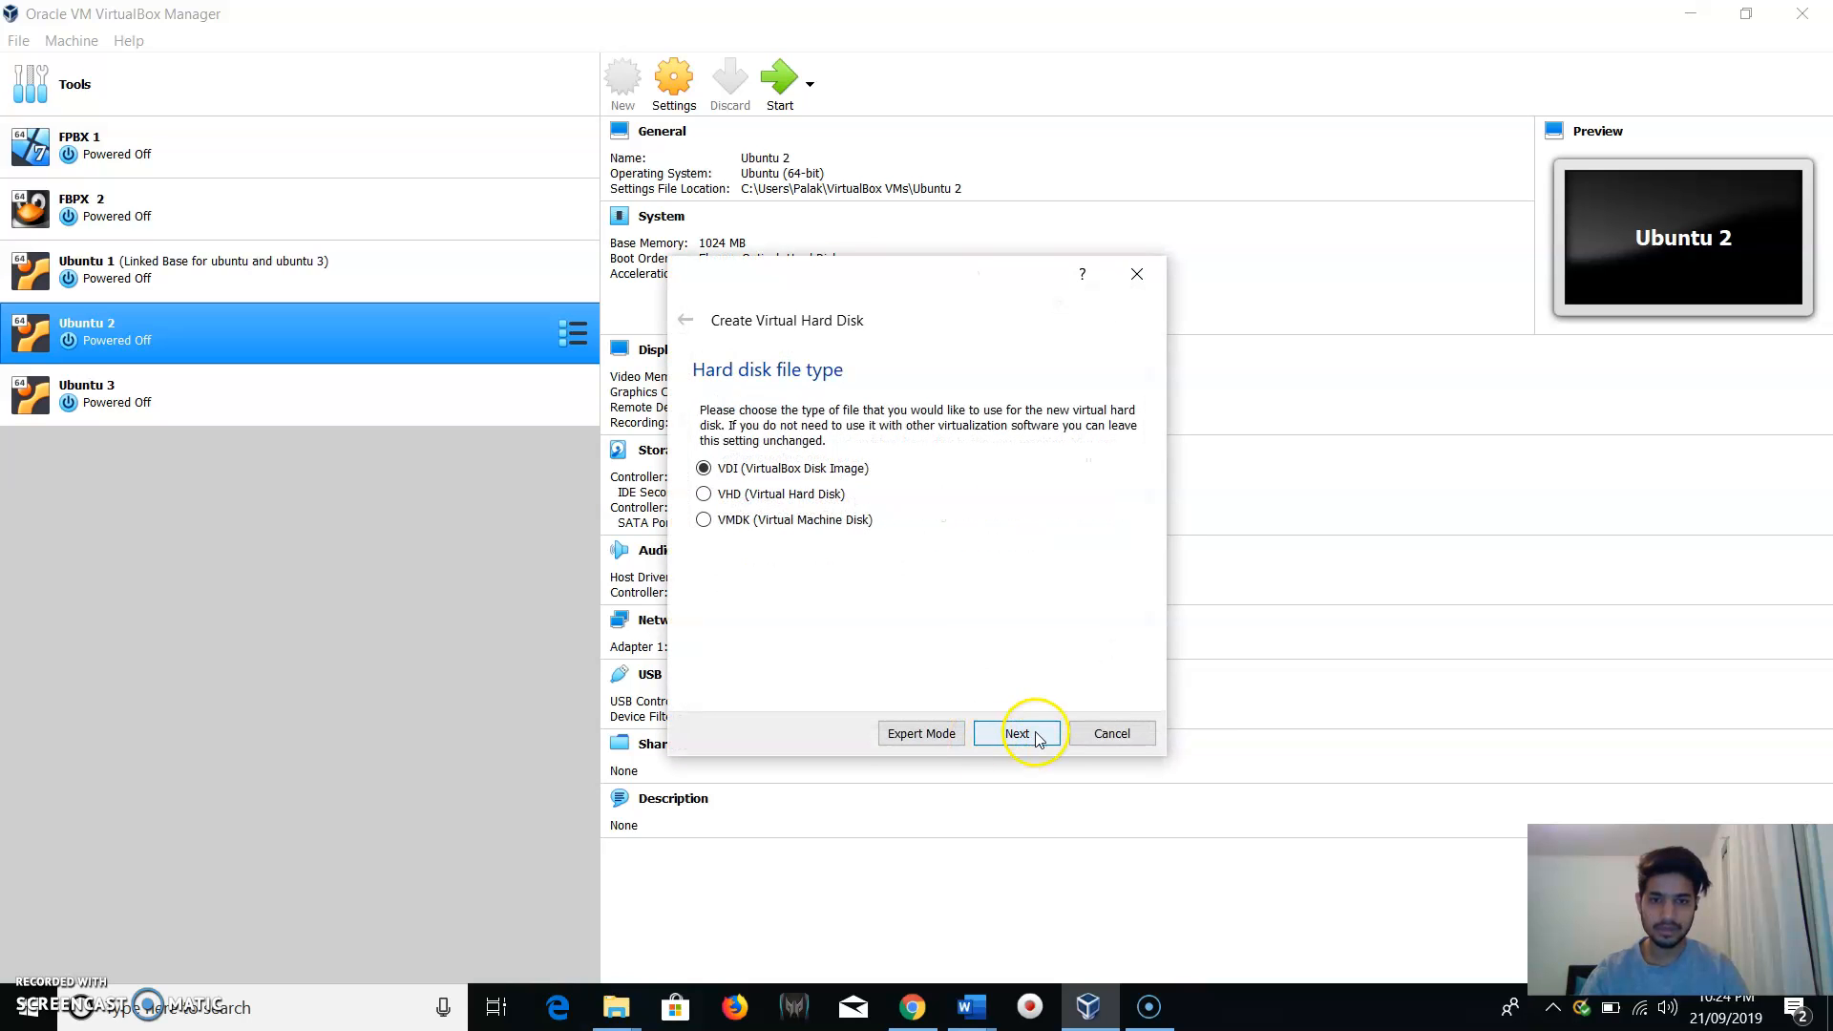
left_click(1017, 733)
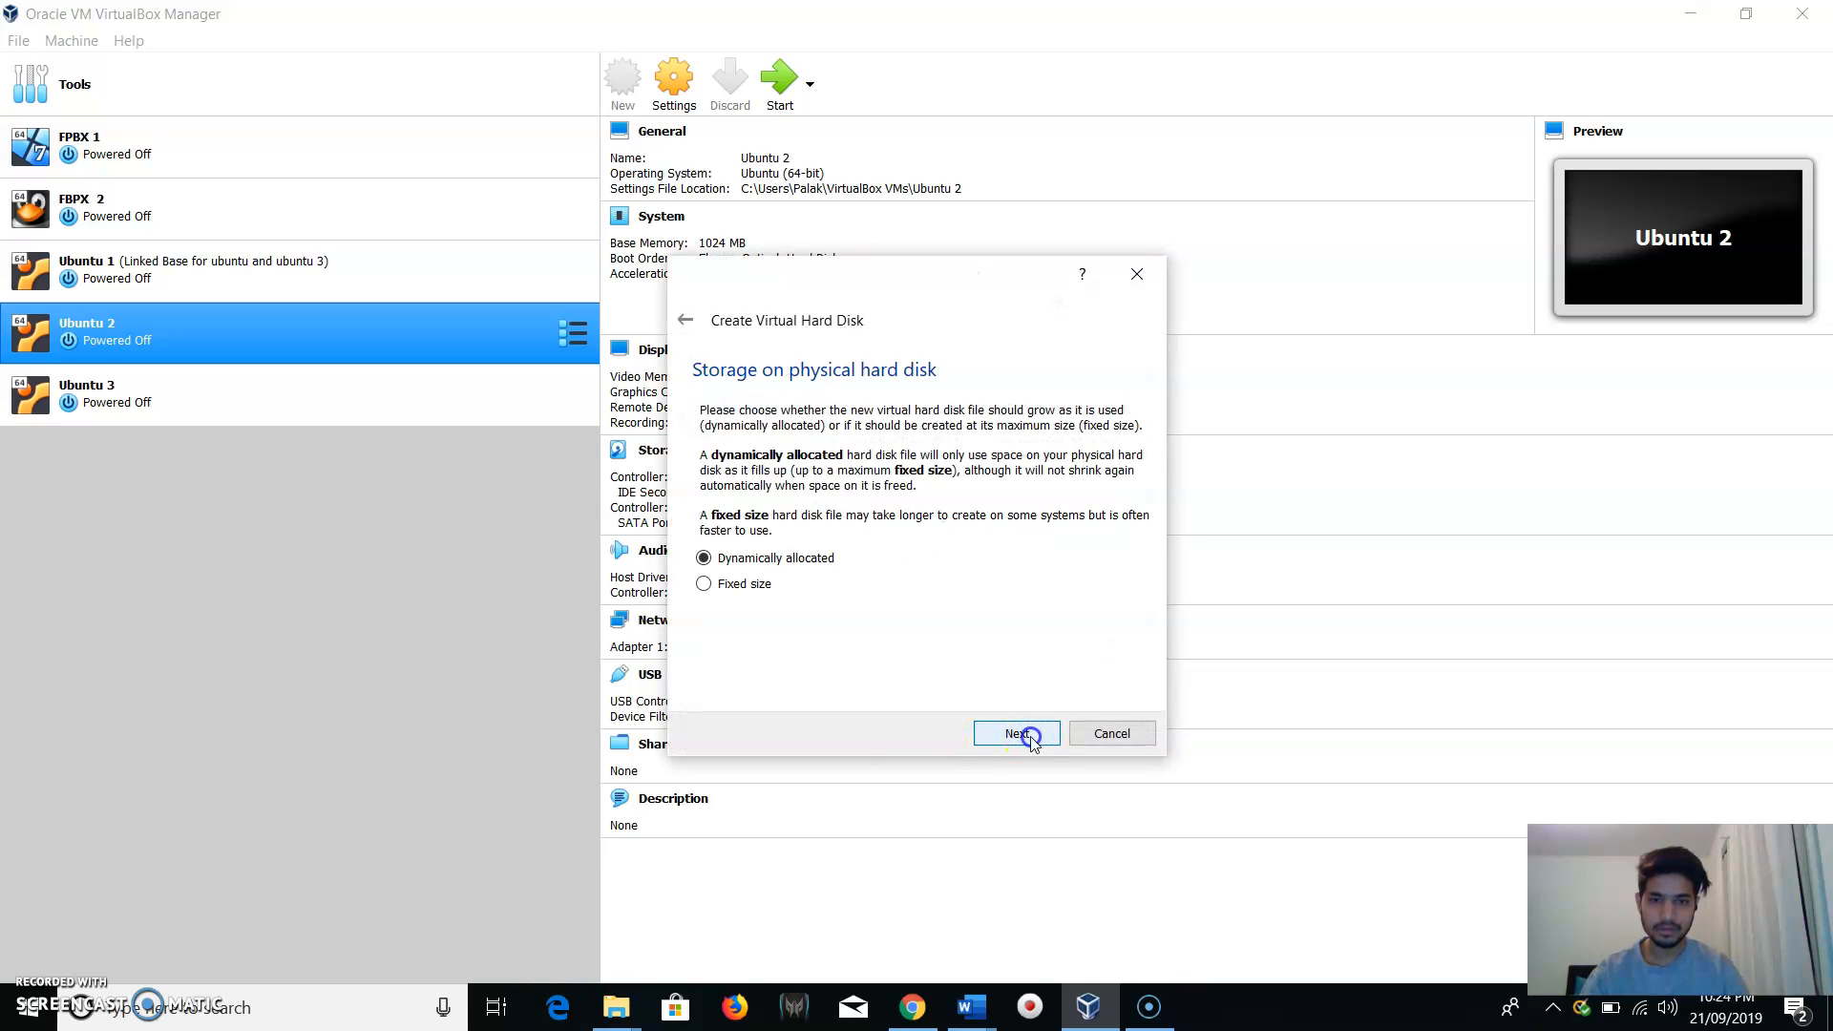
left_click(1032, 741)
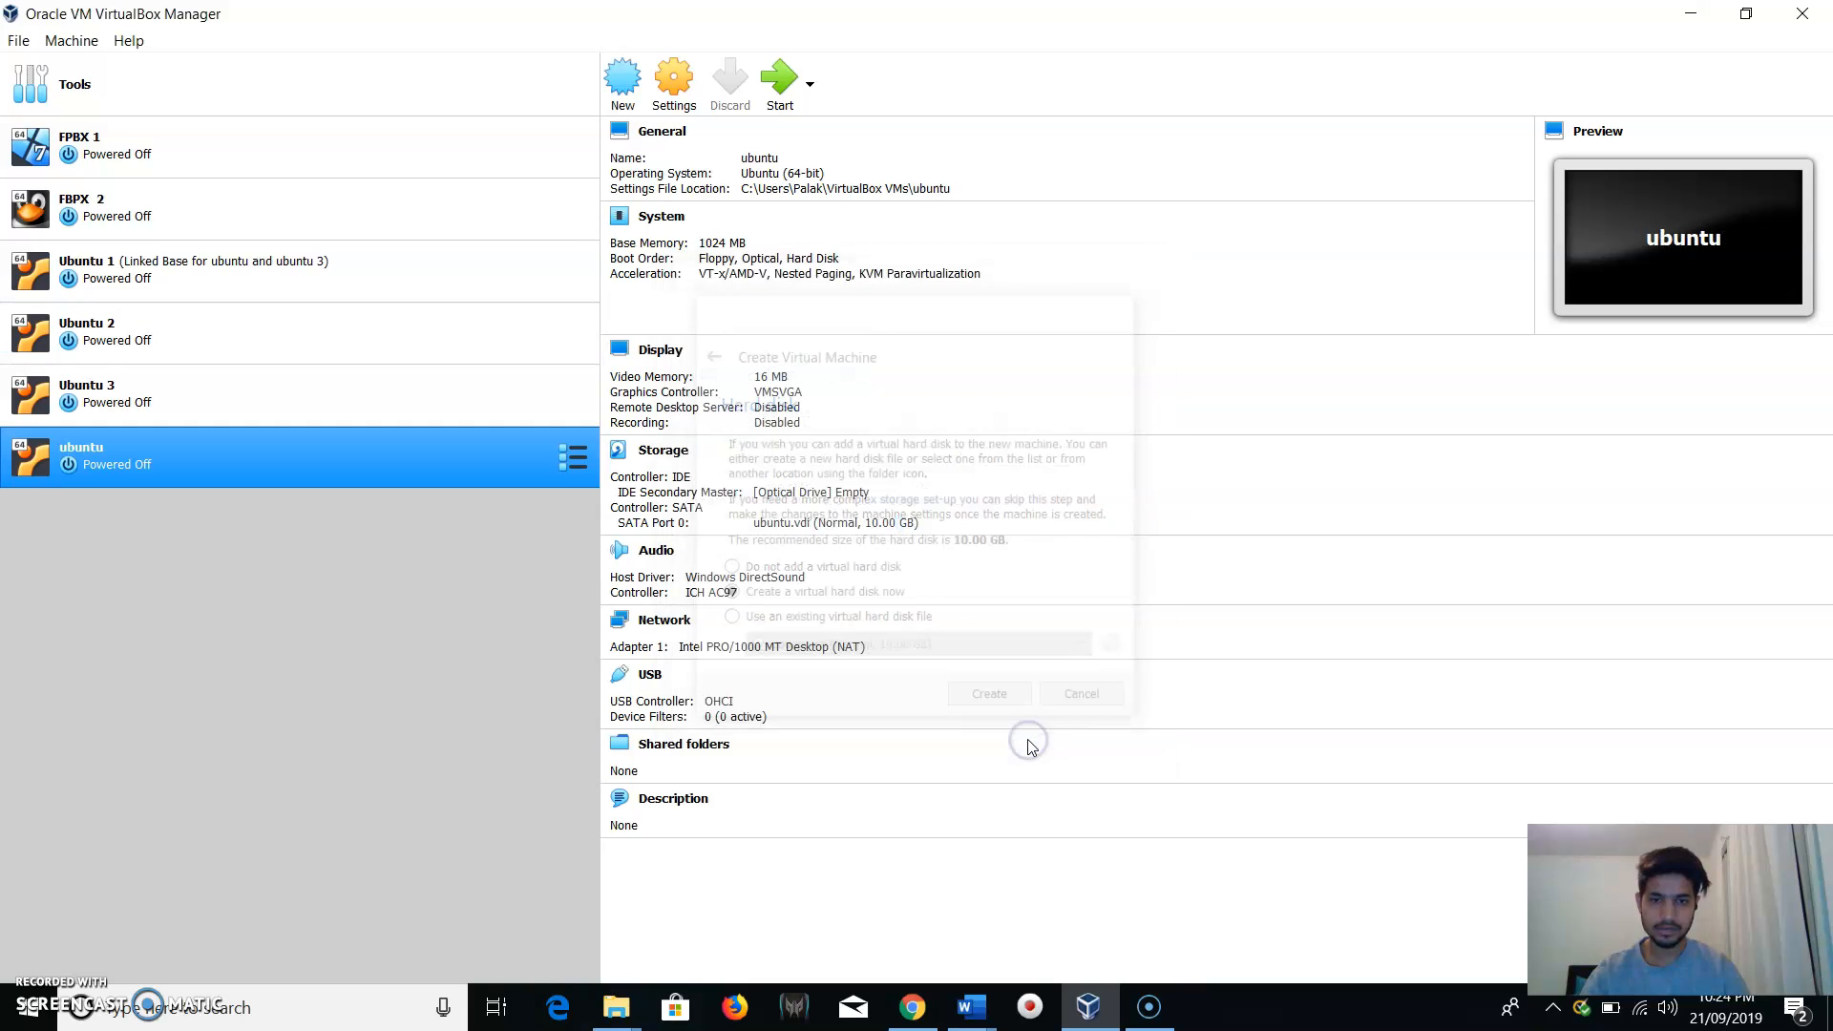
Open the ubuntu machine's storage settings and try adding a hard disk to the IDE controller.
right_click(236, 458)
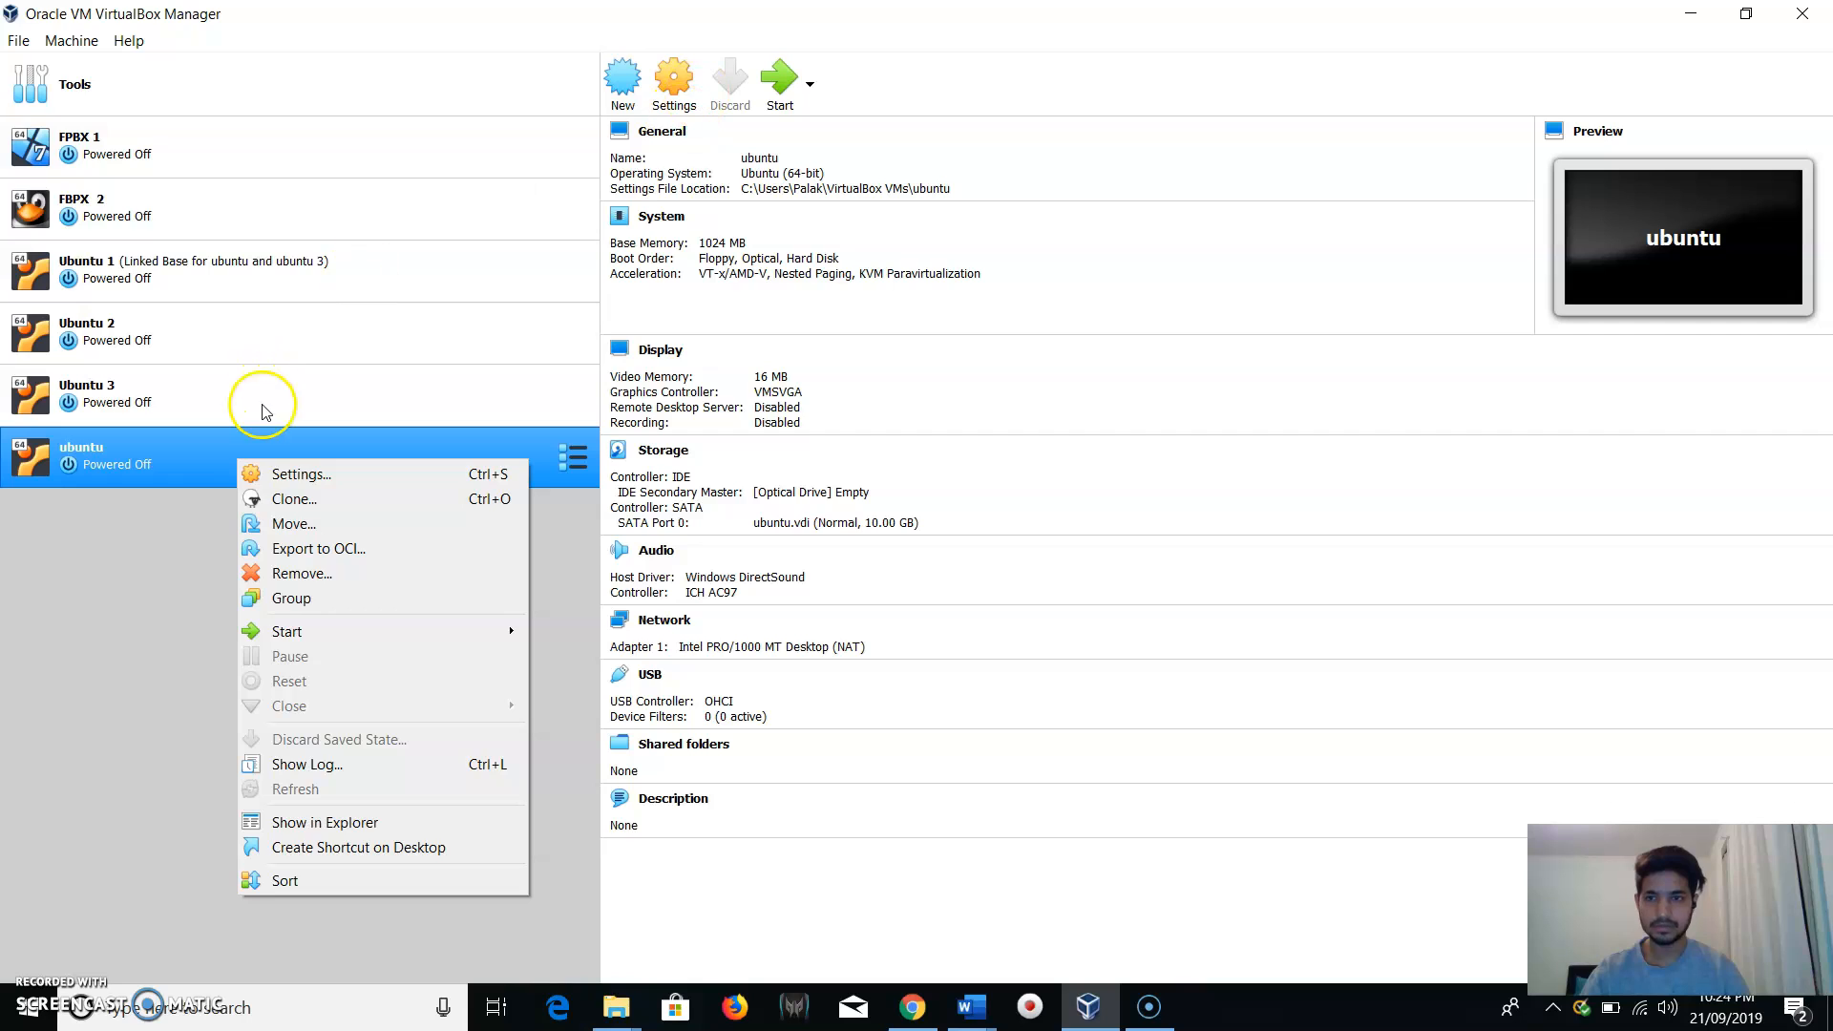
left_click(153, 596)
left_click(672, 86)
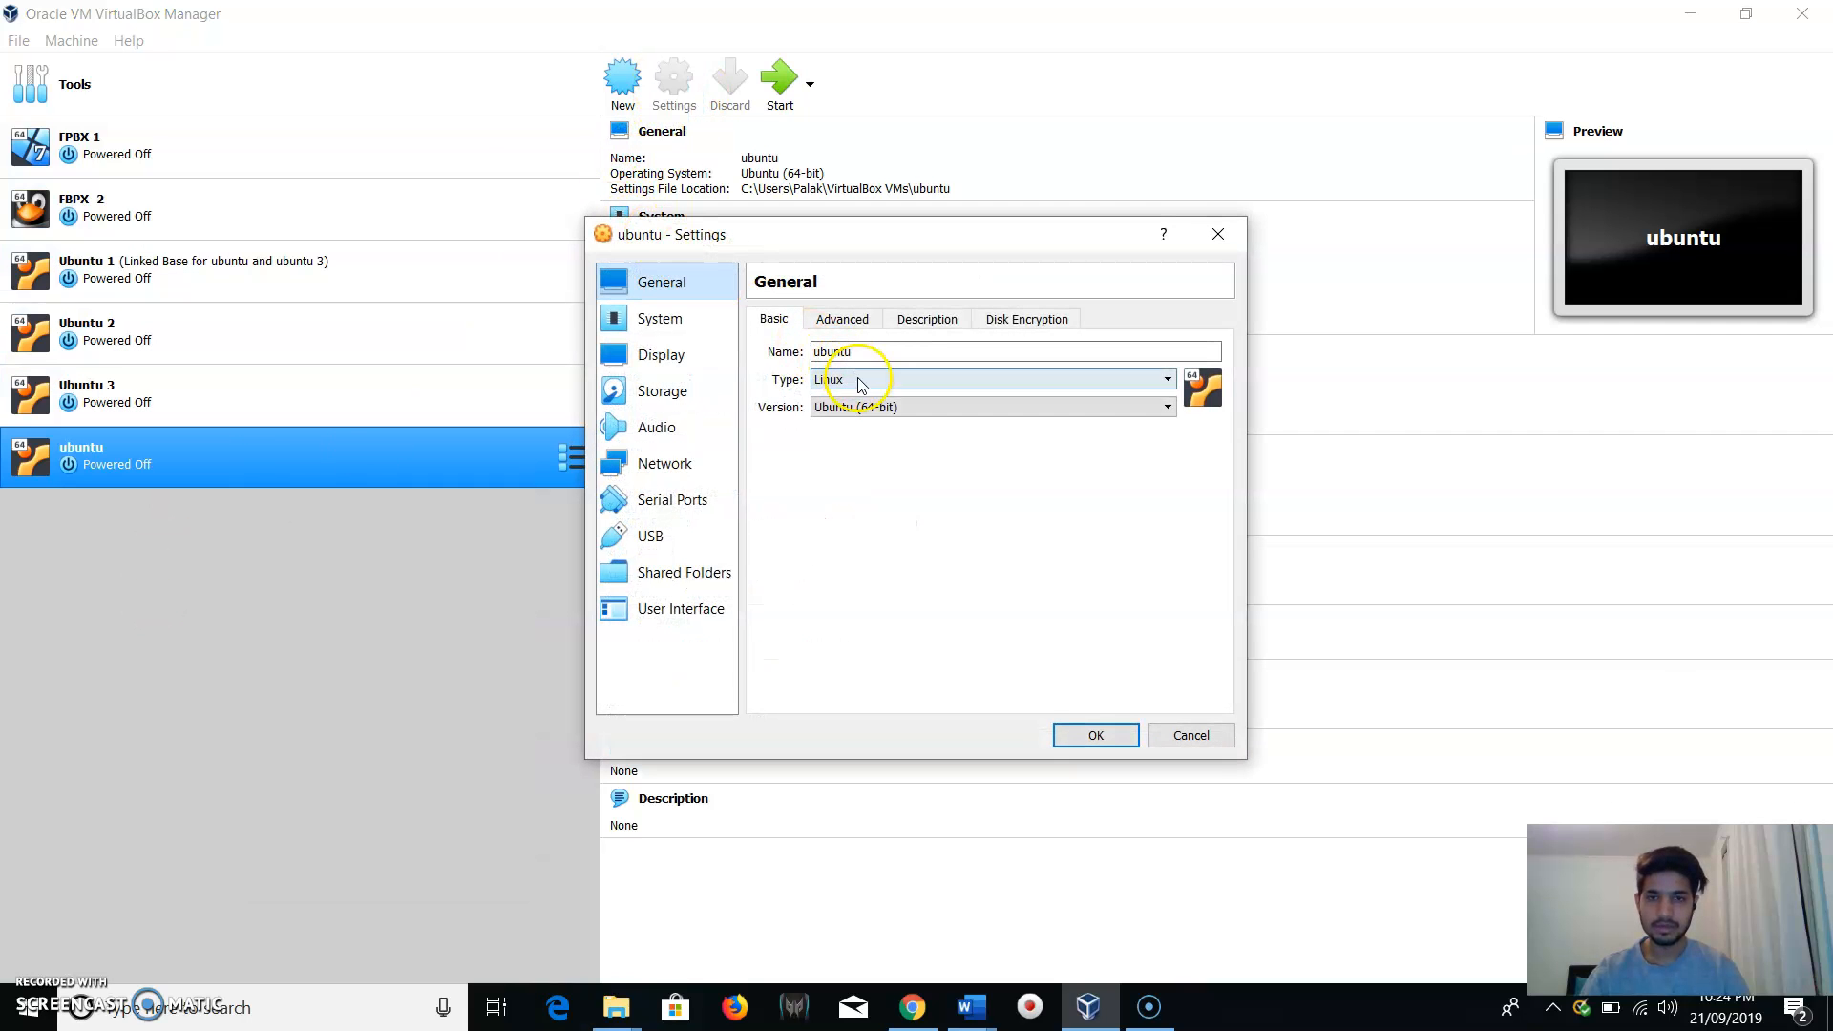
left_click(664, 391)
left_click(941, 345)
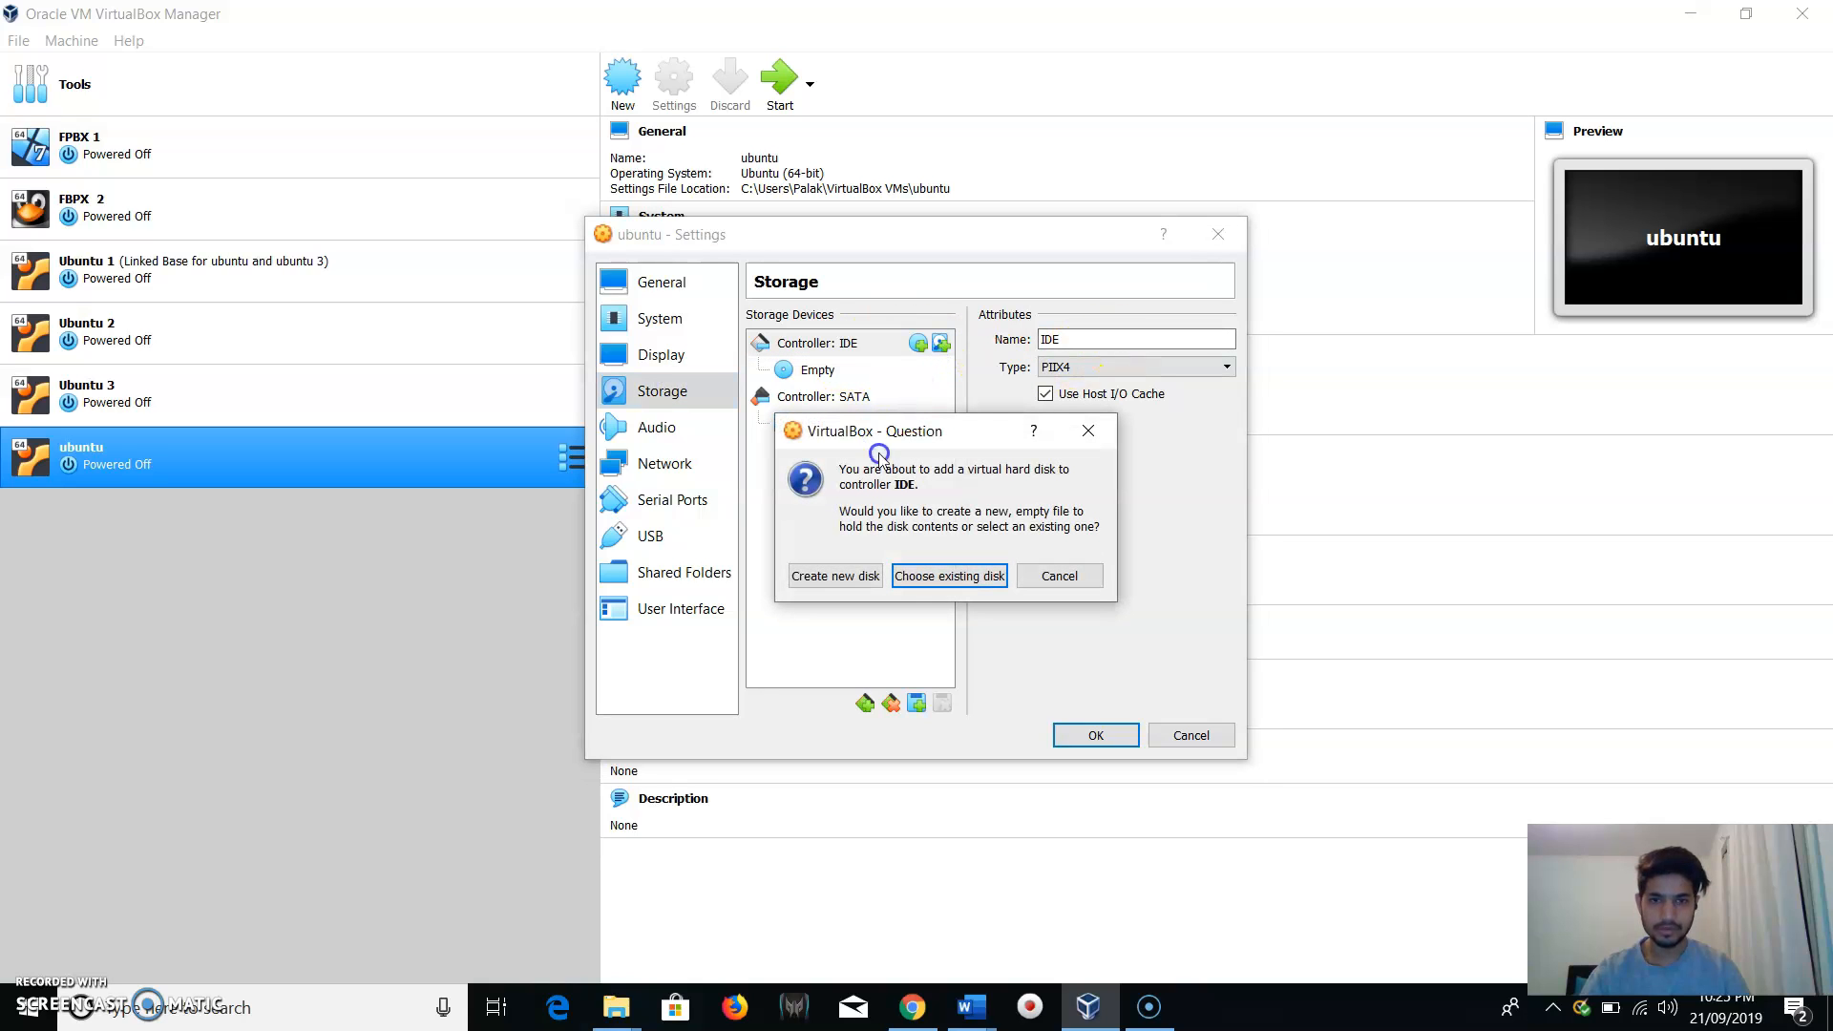
left_click(1048, 573)
Pick the ubuntu-16.04.6-desktop-amd64 image from Documents for the empty optical drive, and cancel both the file choice and the settings.
left_click(817, 369)
left_click(1222, 340)
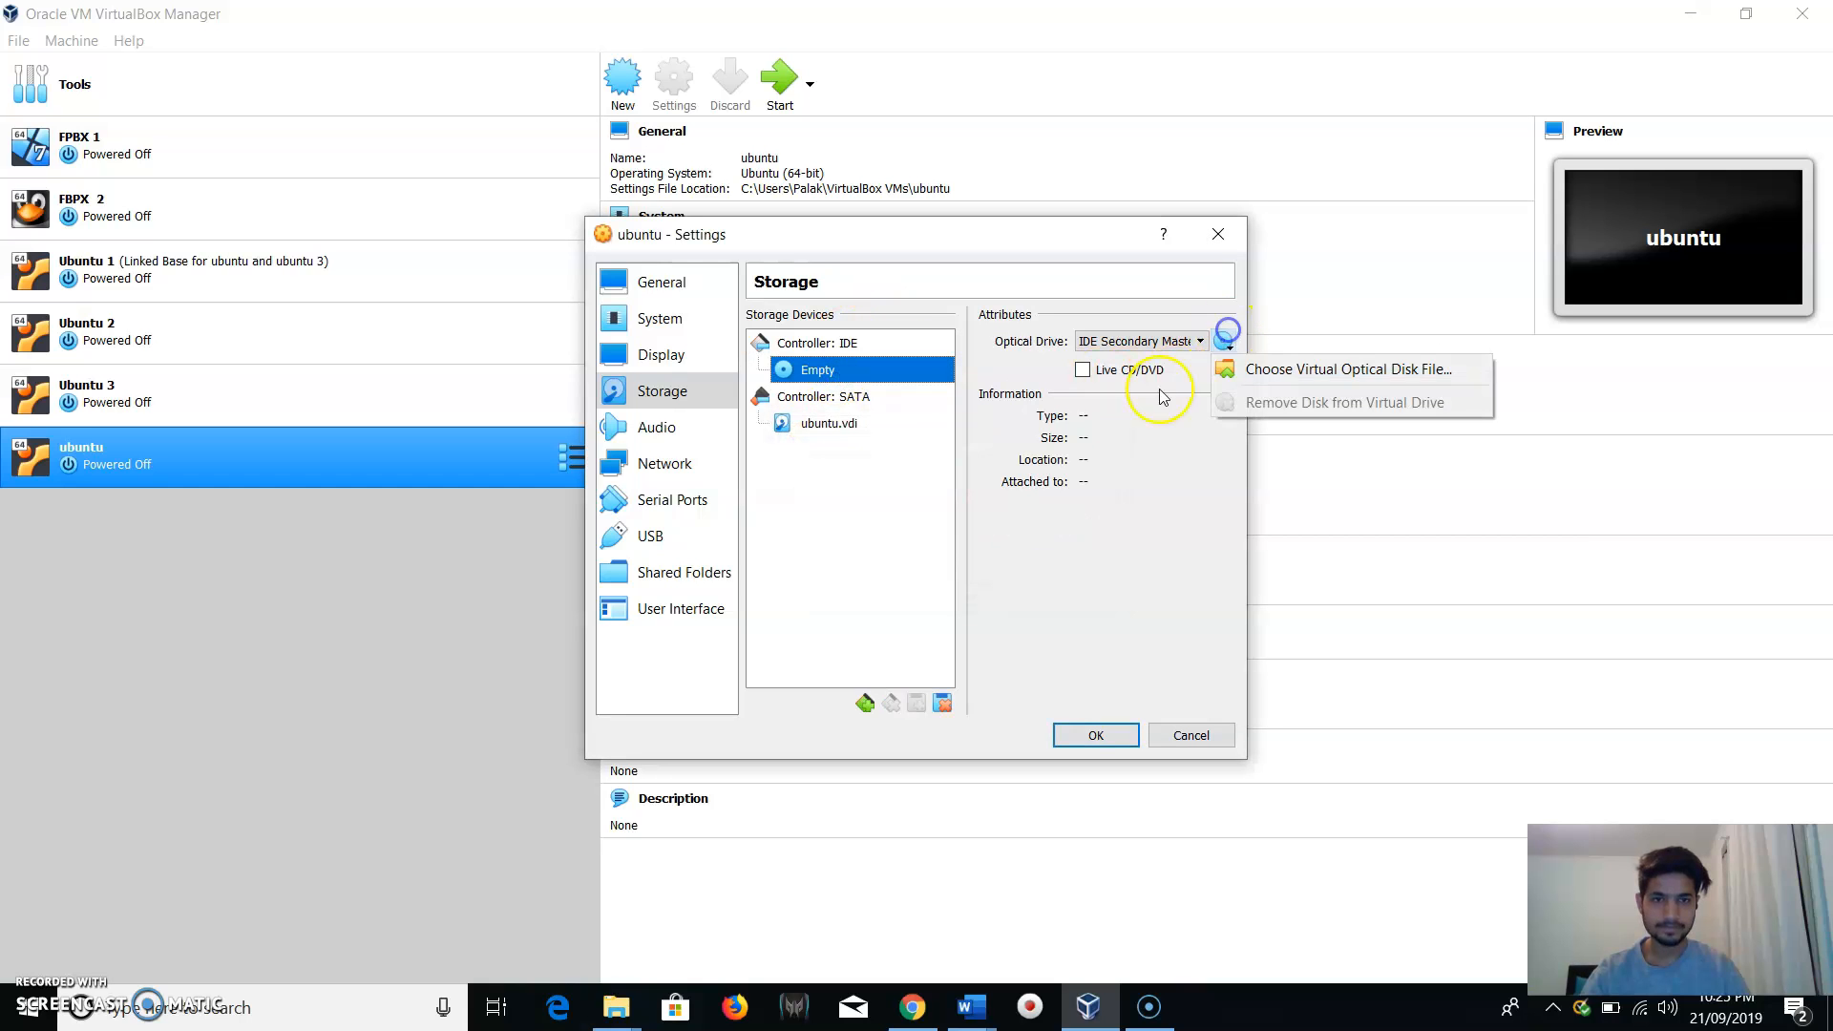
left_click(1254, 378)
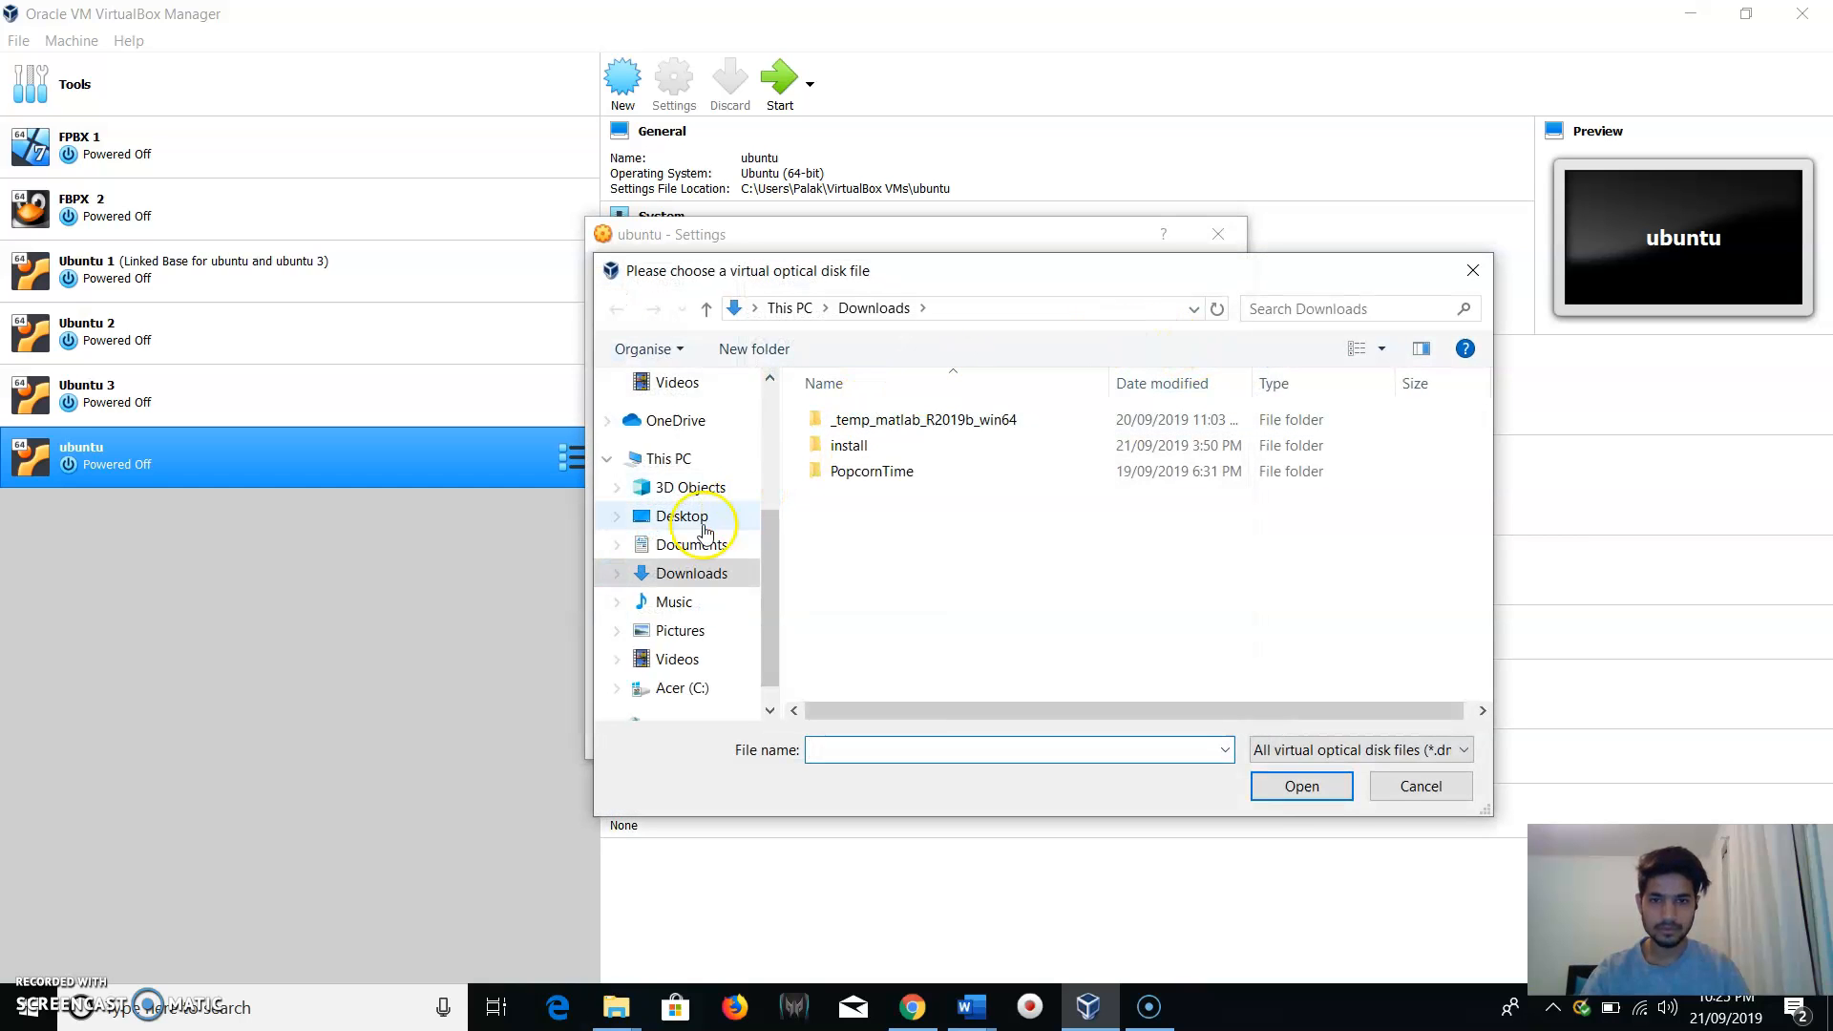
left_click(699, 570)
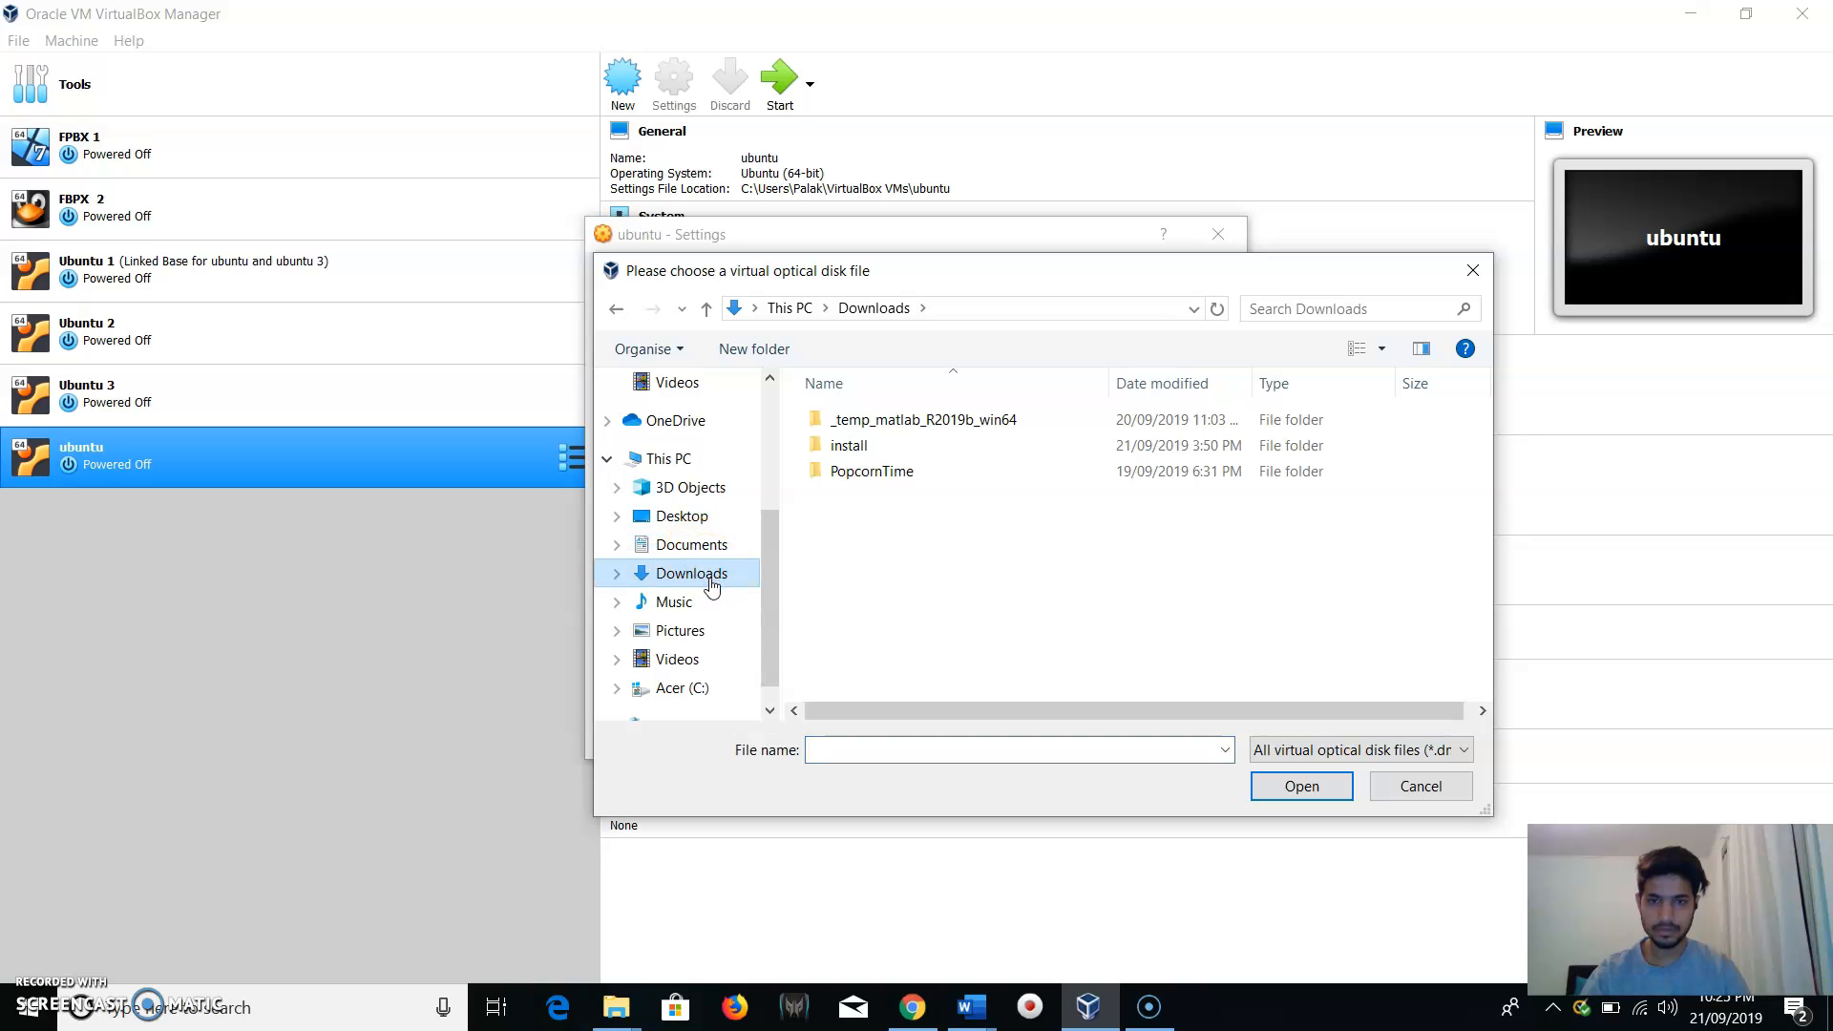
left_click(693, 542)
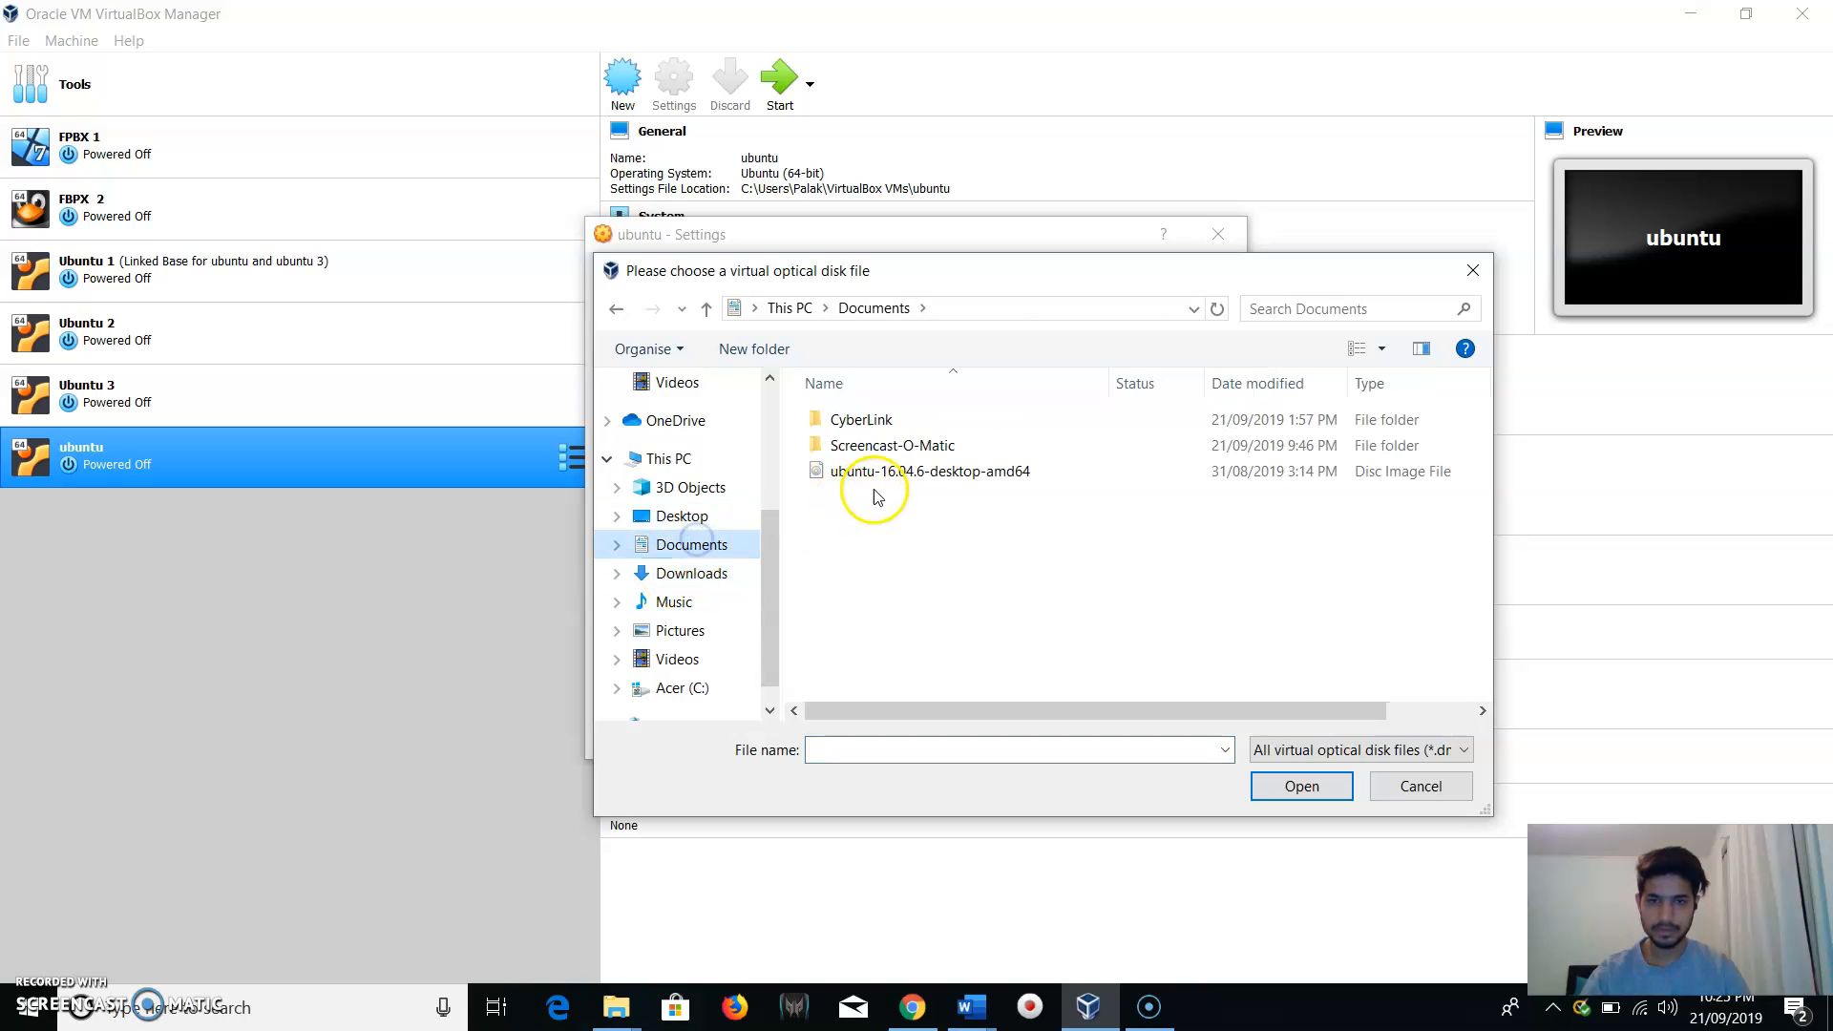
left_click(917, 474)
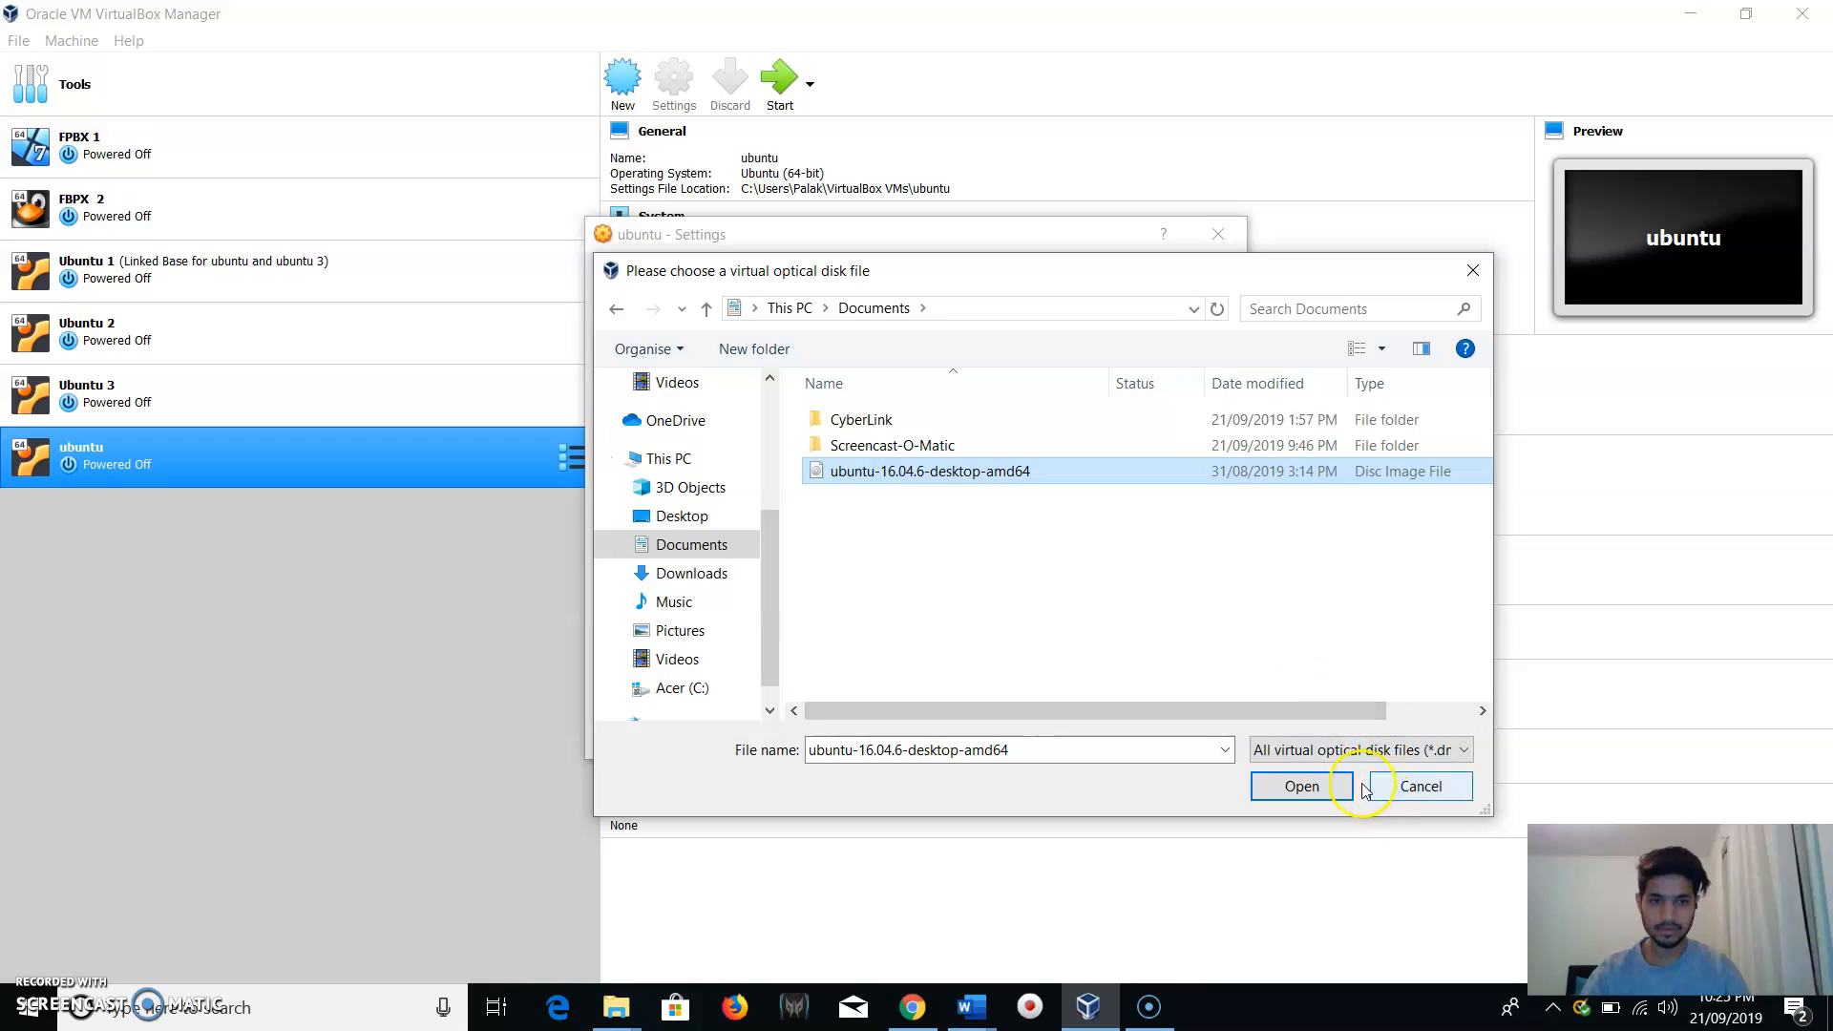
left_click(1422, 787)
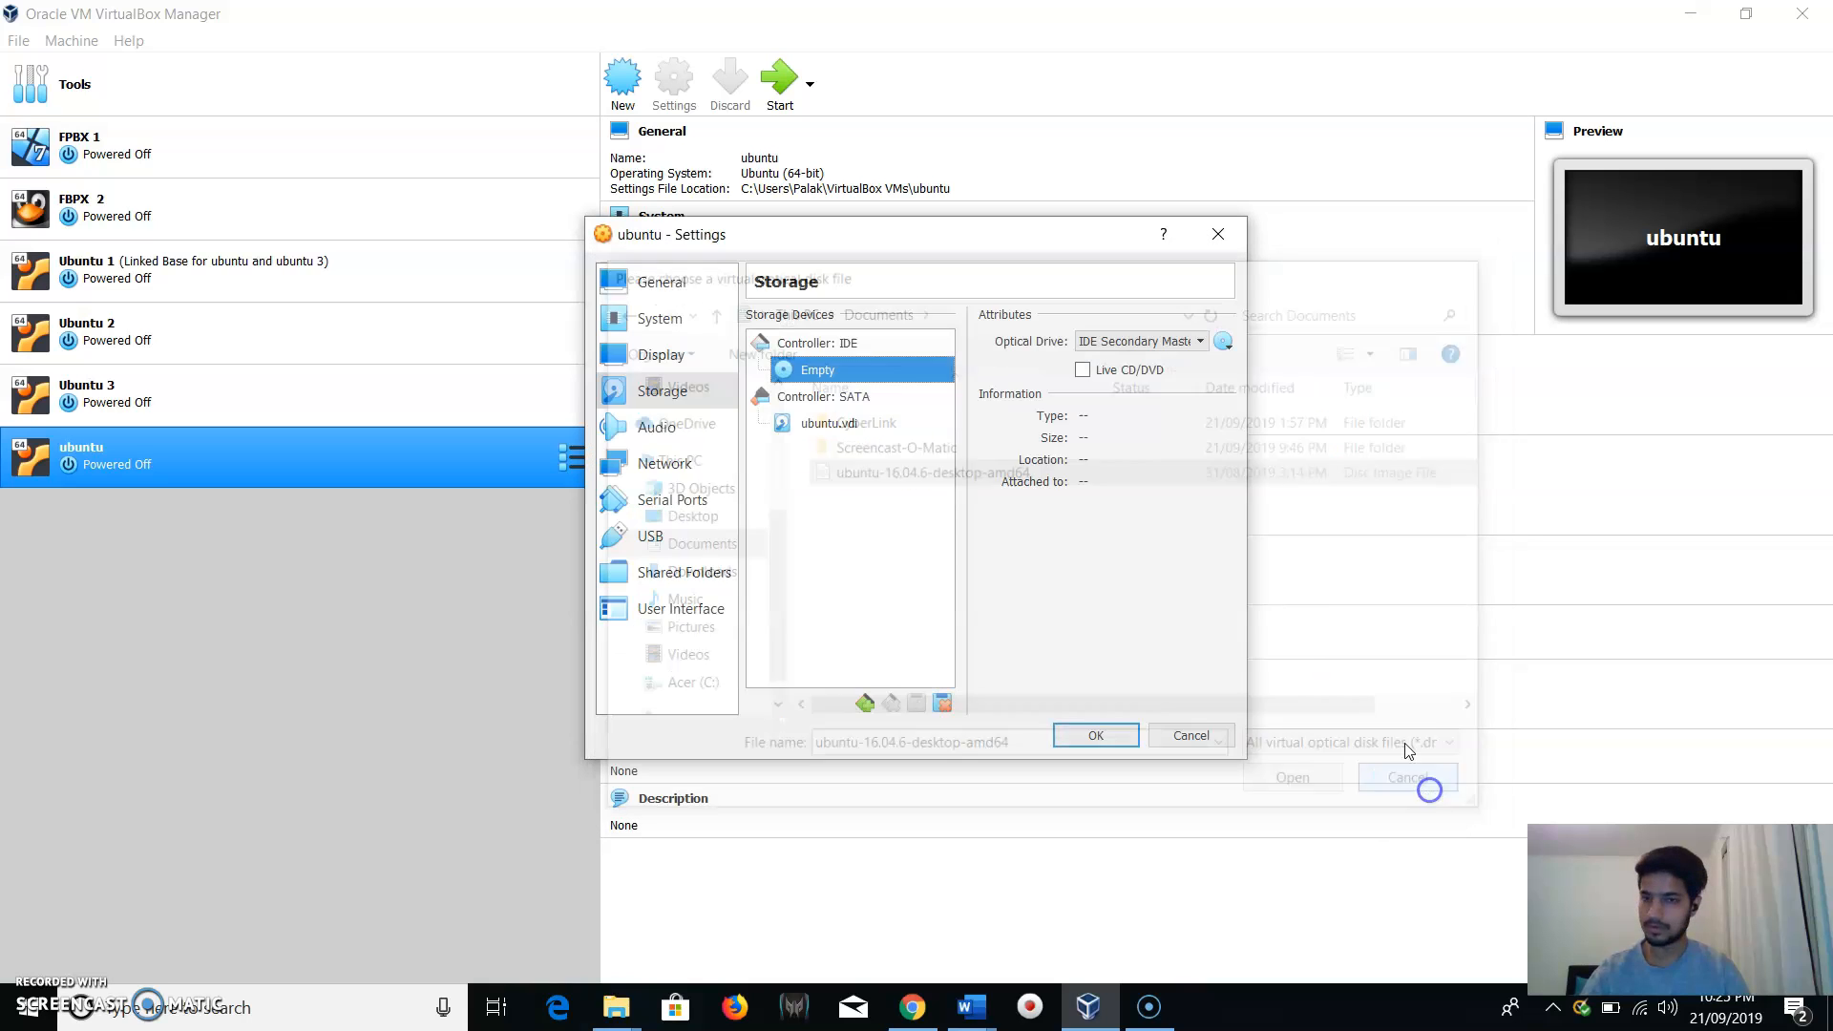
left_click(1191, 737)
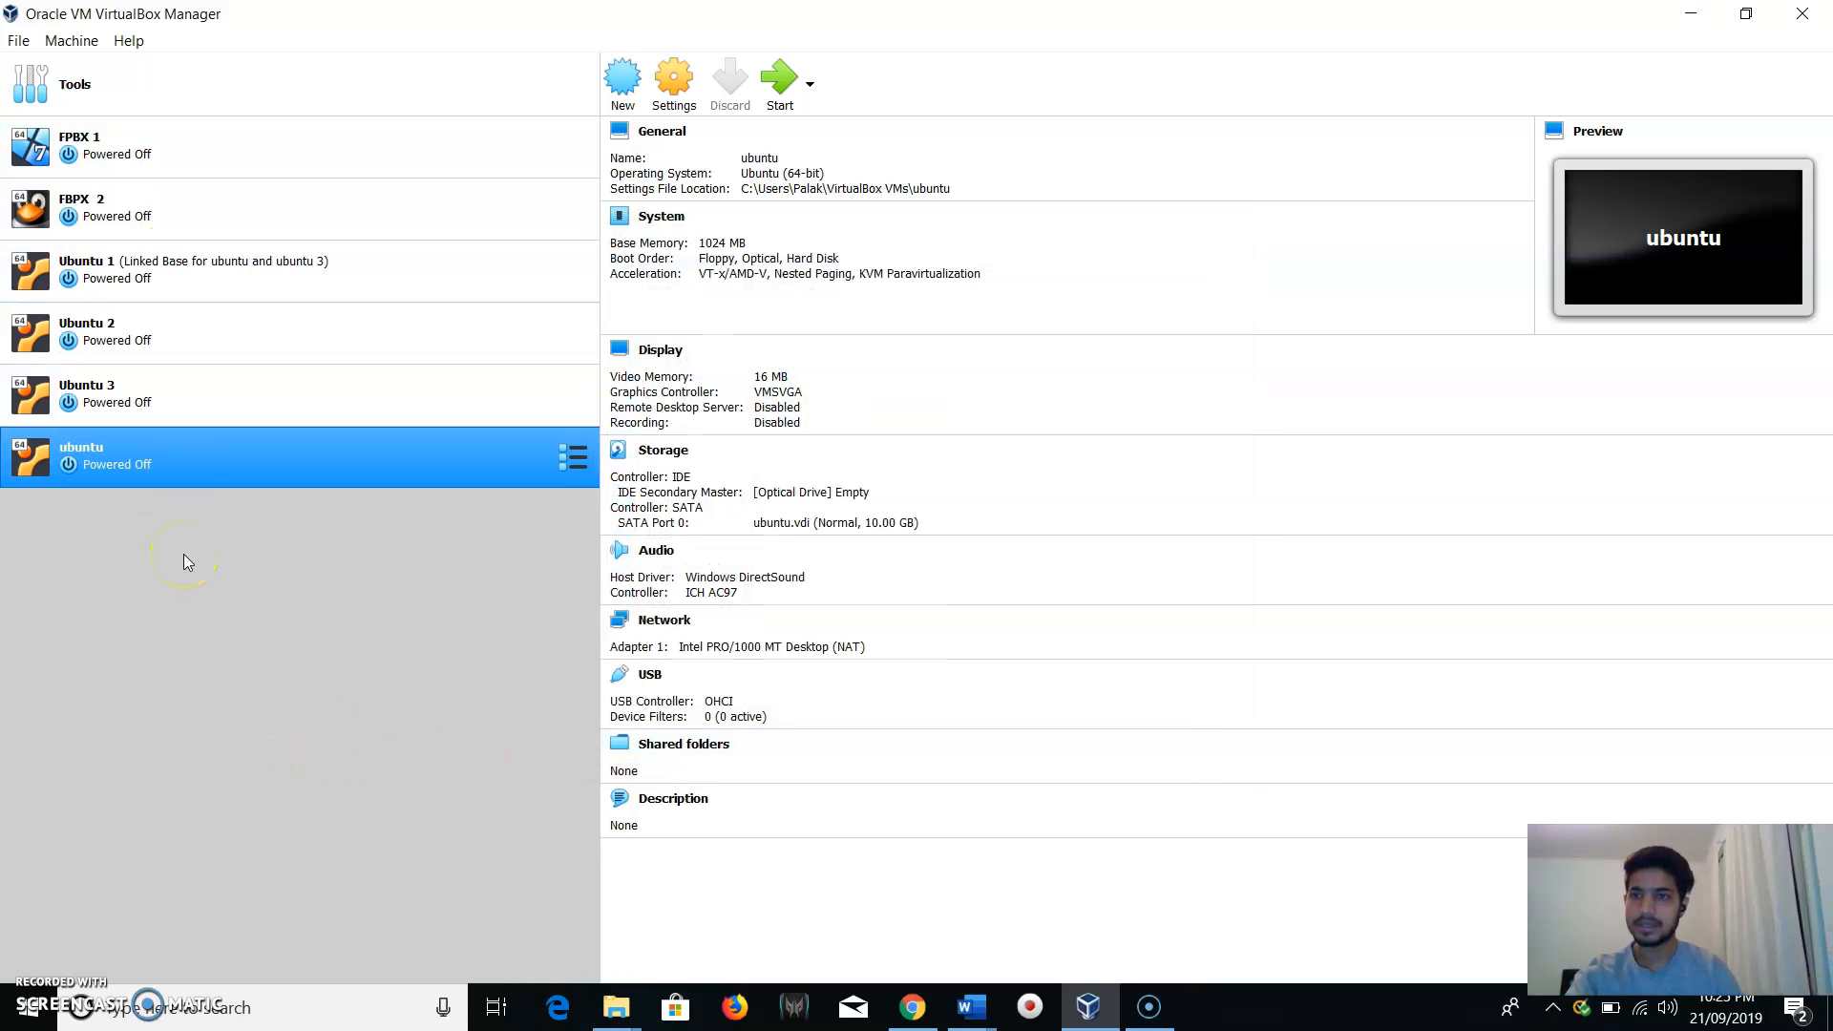
Start the FPBX 1 virtual machine, log in as root with the account password, and minimise its window.
left_click(107, 143)
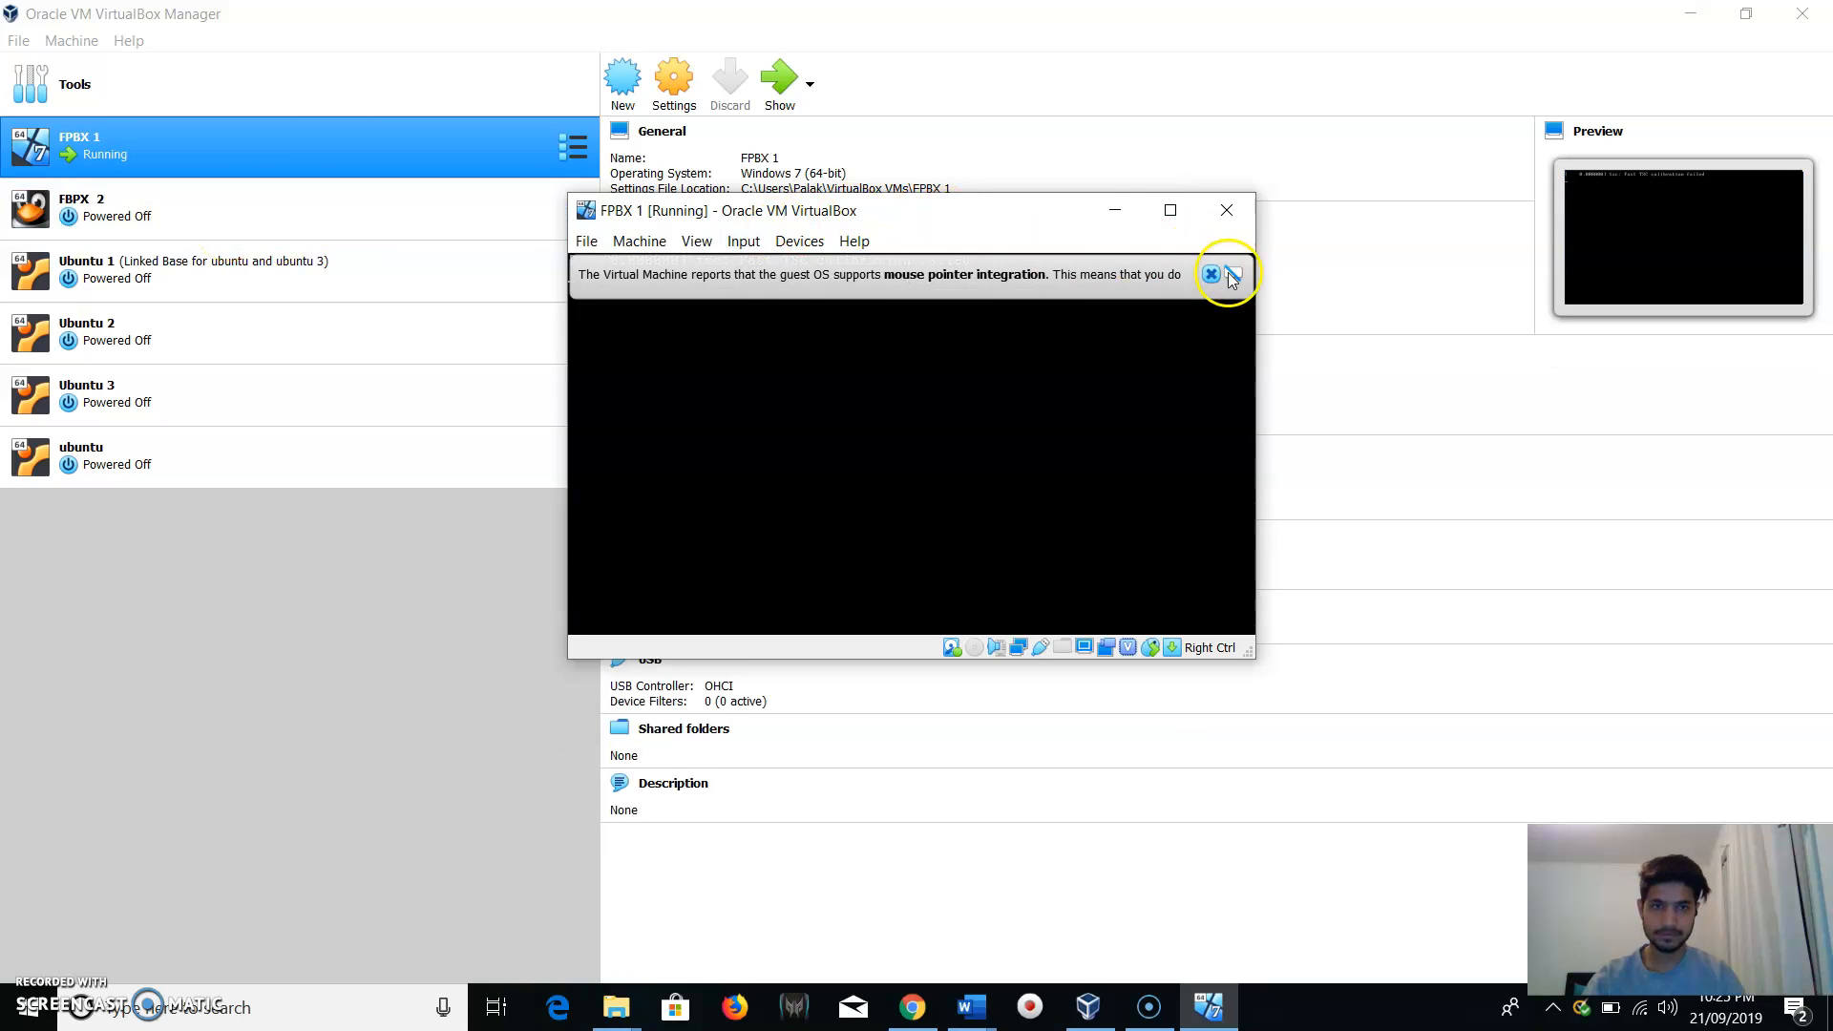
left_click(1210, 274)
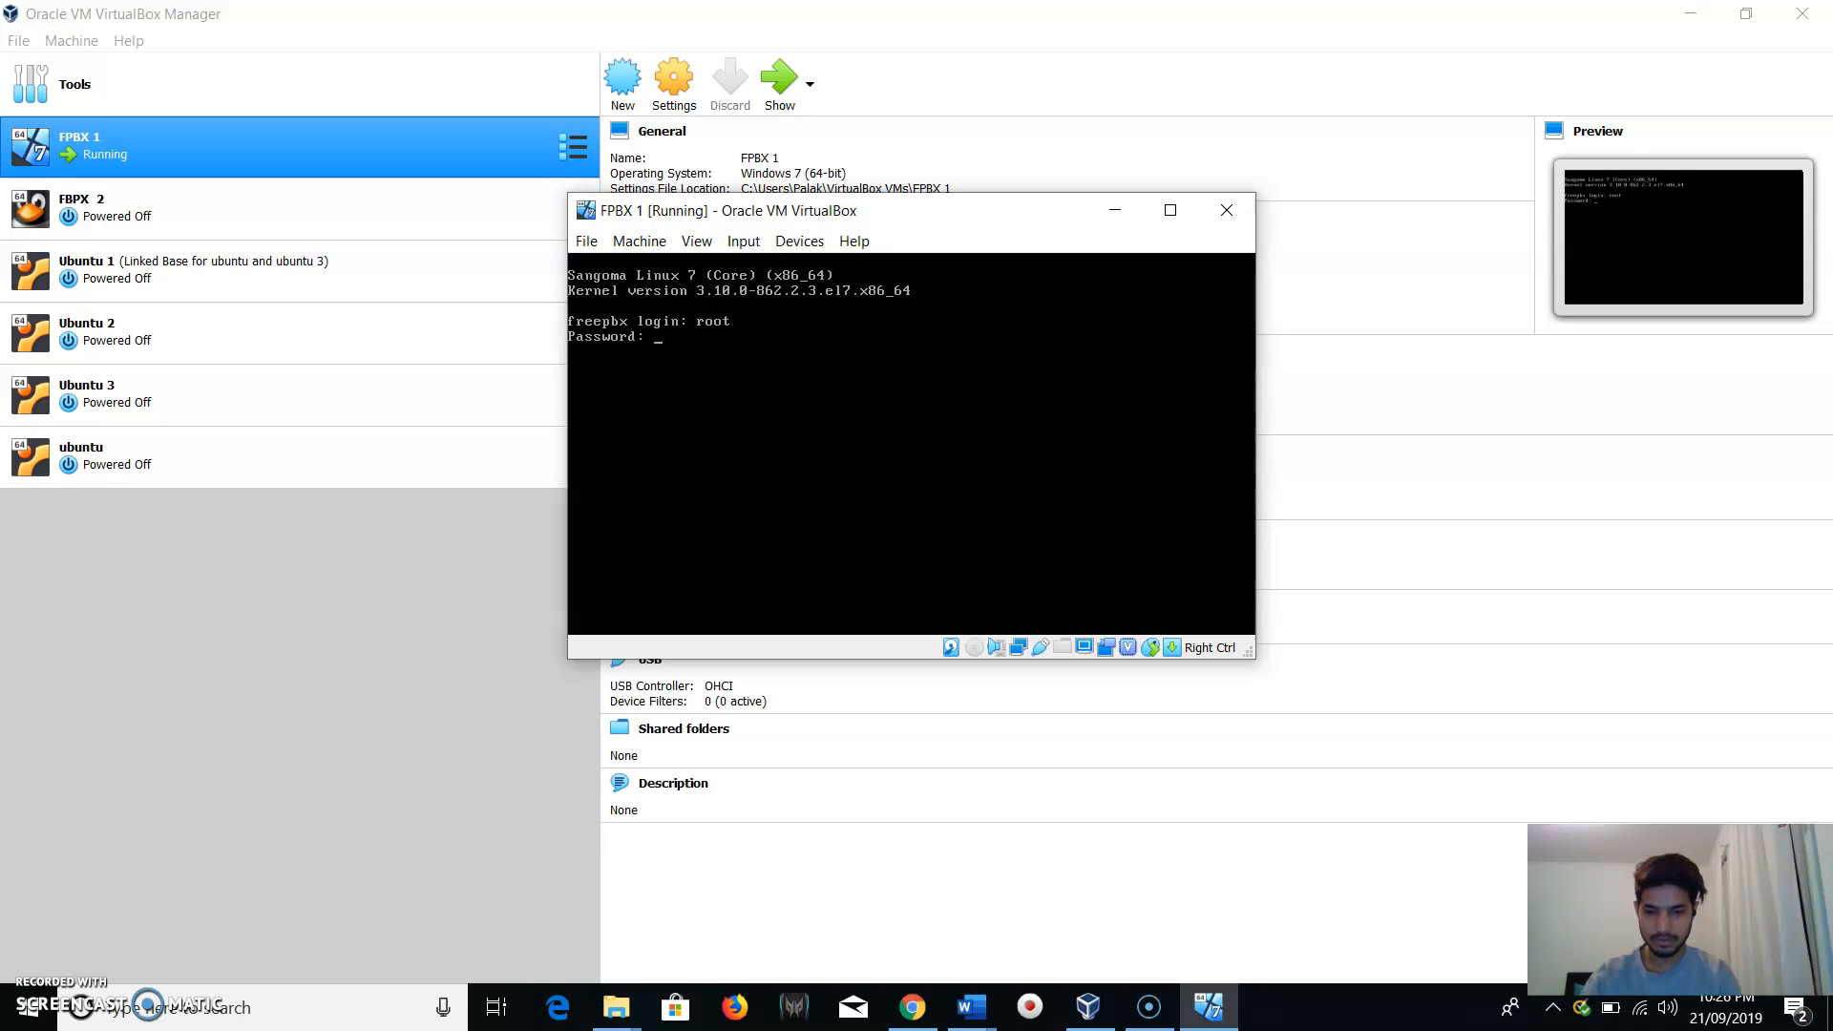
key("Return")
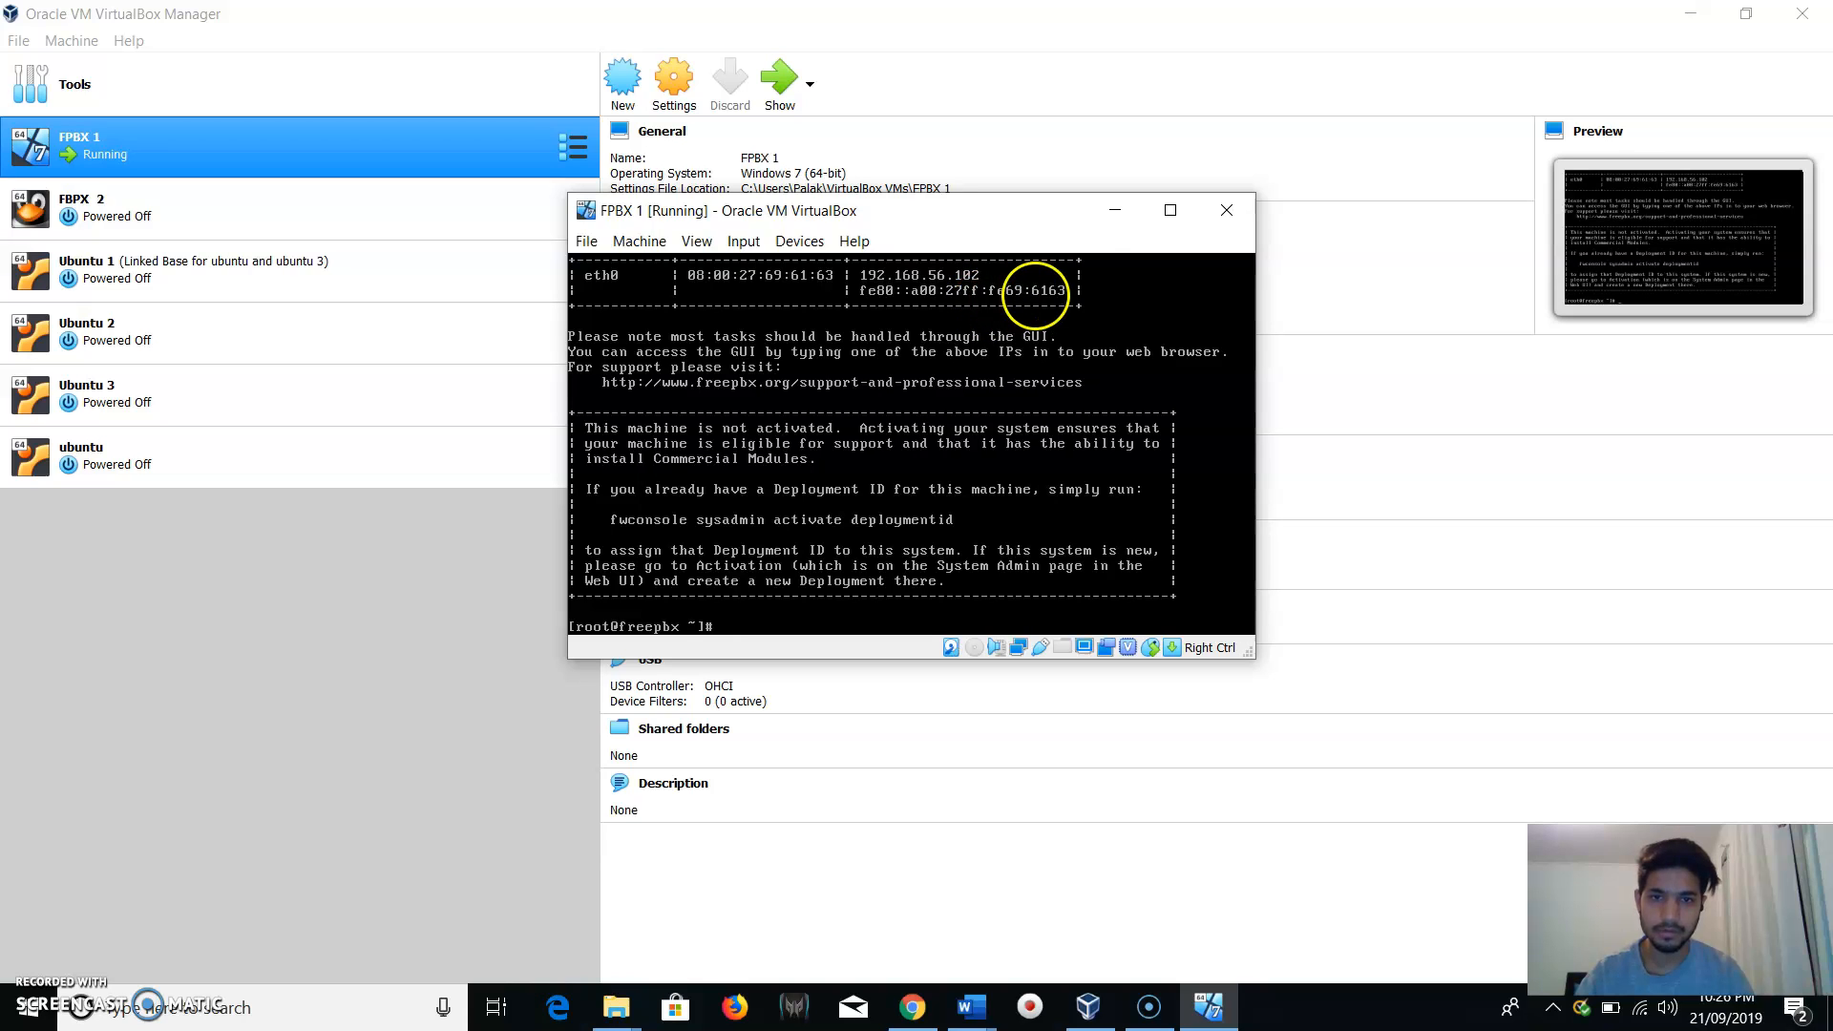
left_click(1115, 210)
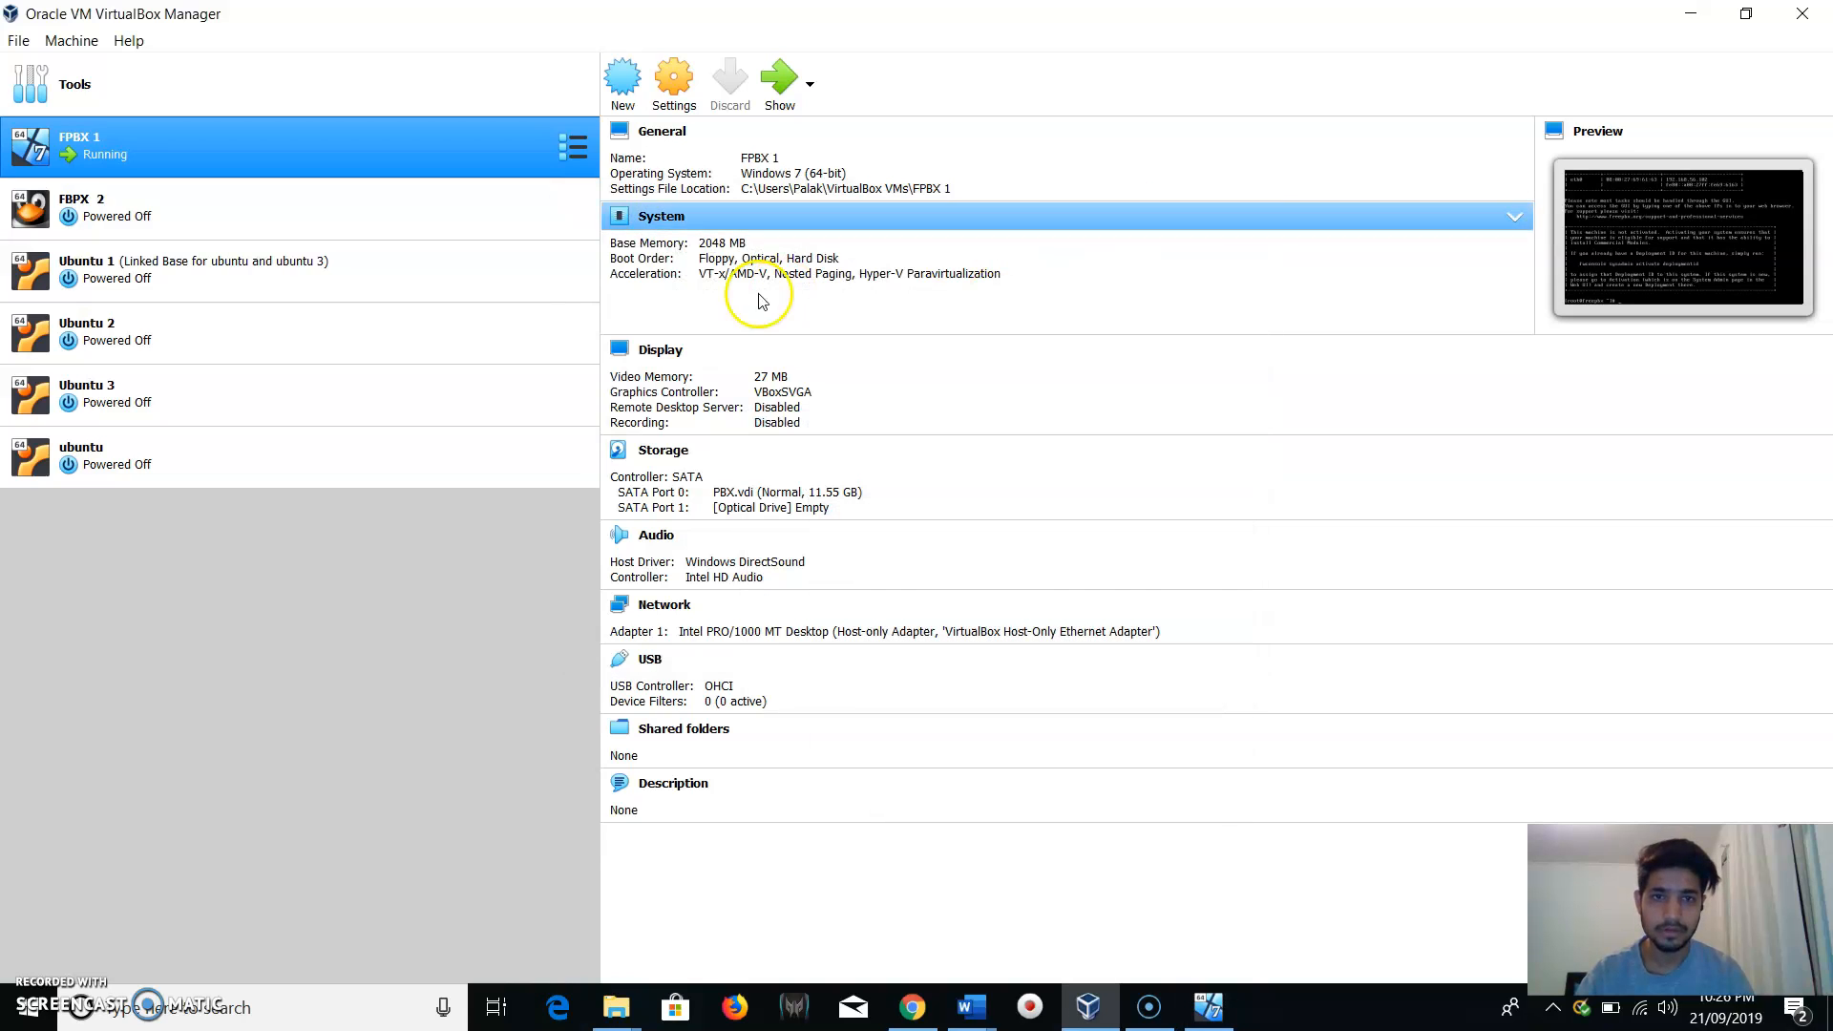
Start the FBPX 2 virtual machine, accept the switch to Scale mode, and dismiss the mouse pointer integration message.
left_click(158, 223)
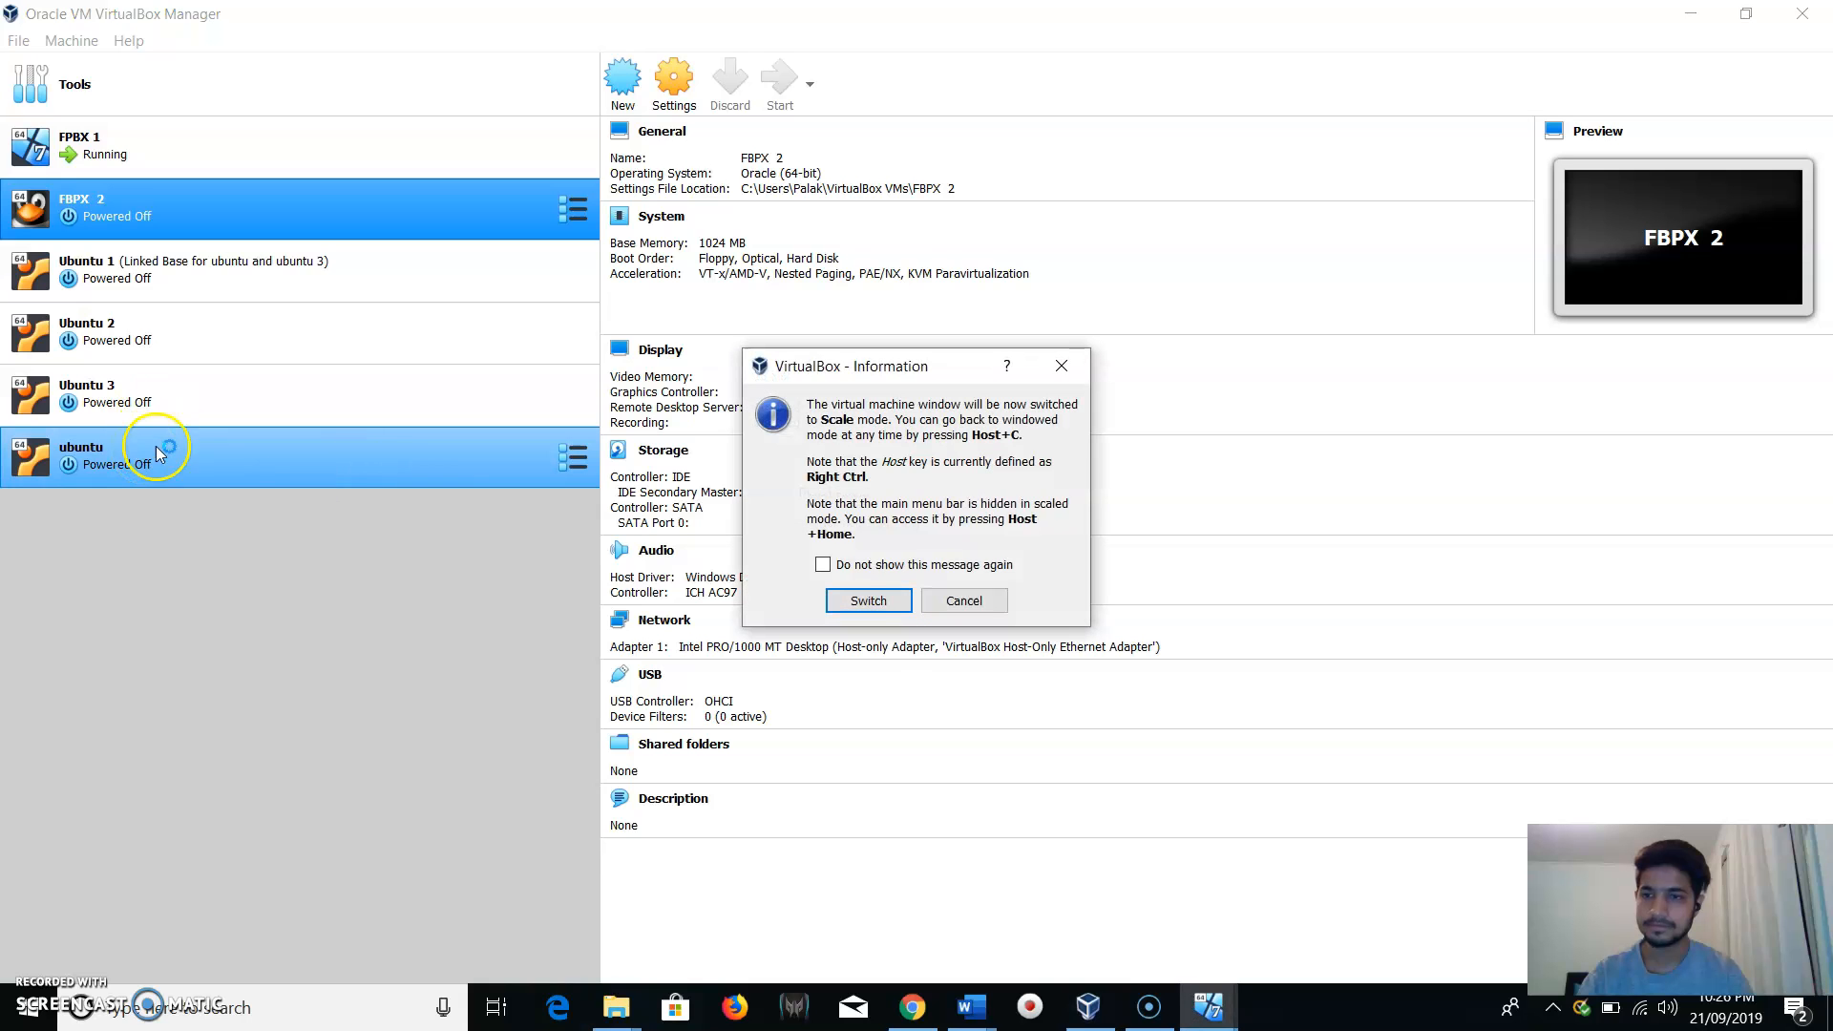
left_click(844, 599)
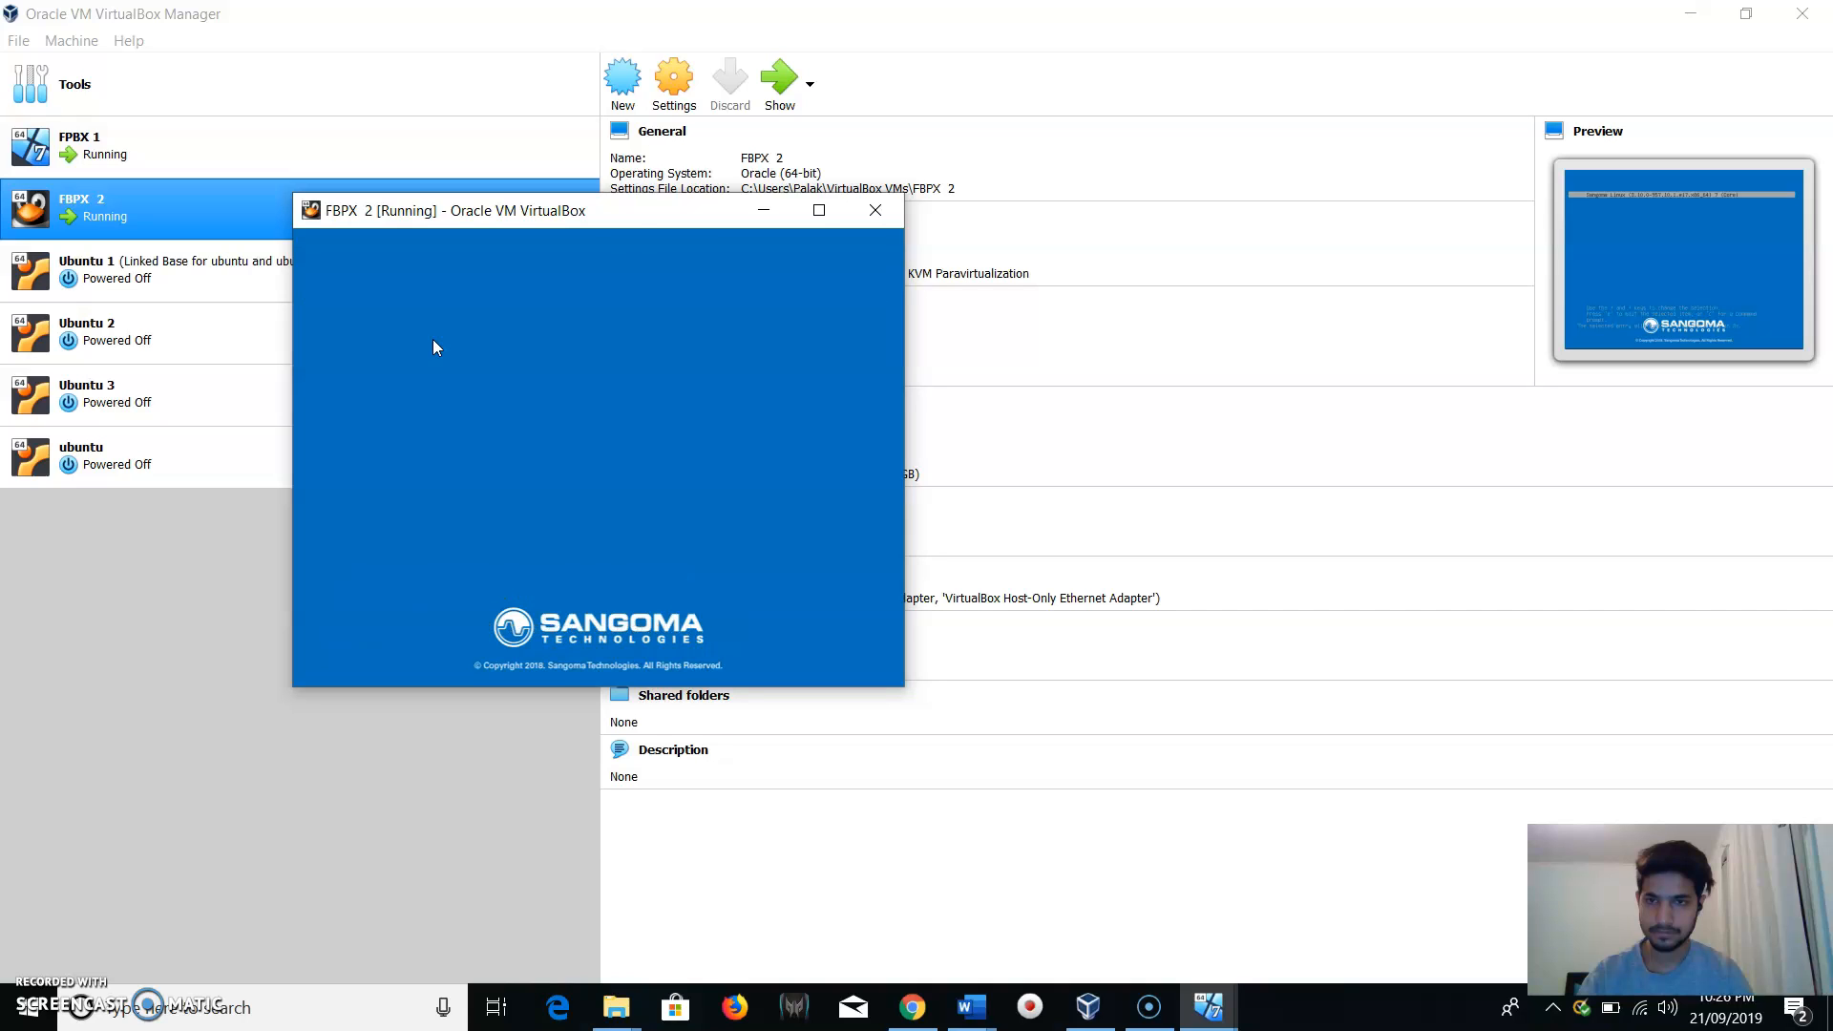
left_click_drag(628, 217, 747, 213)
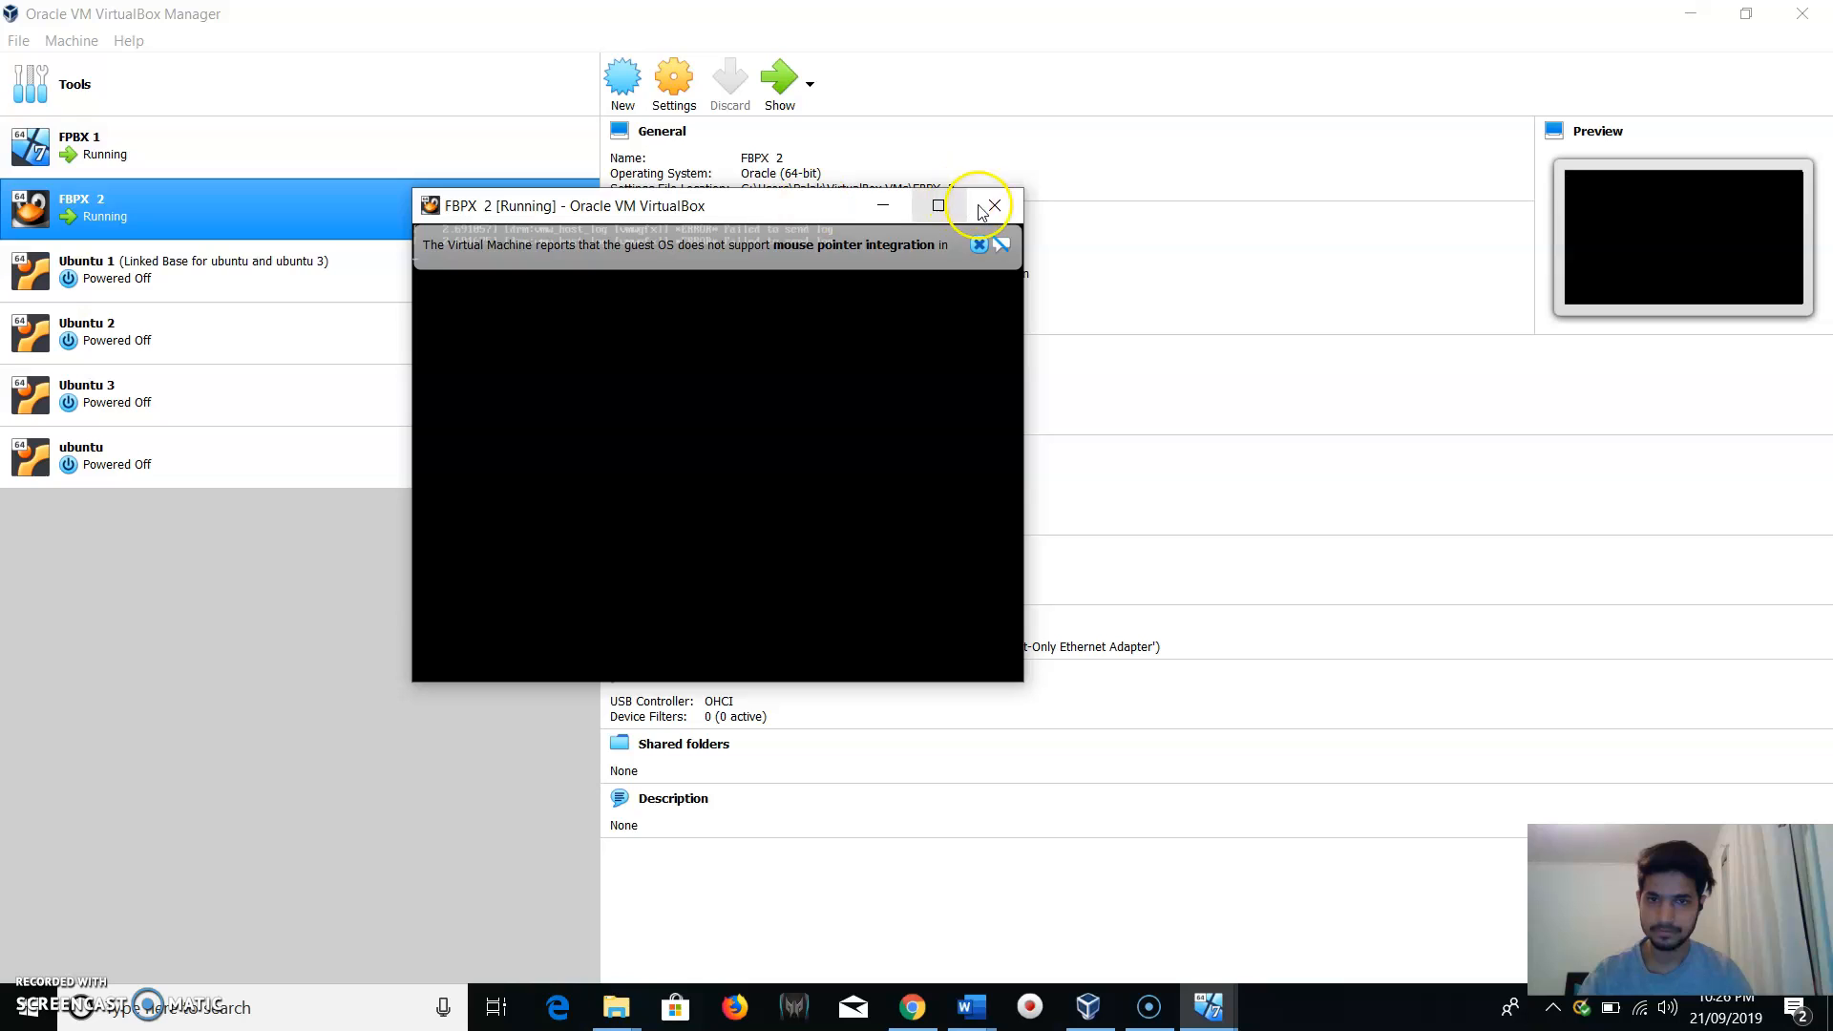
left_click(976, 245)
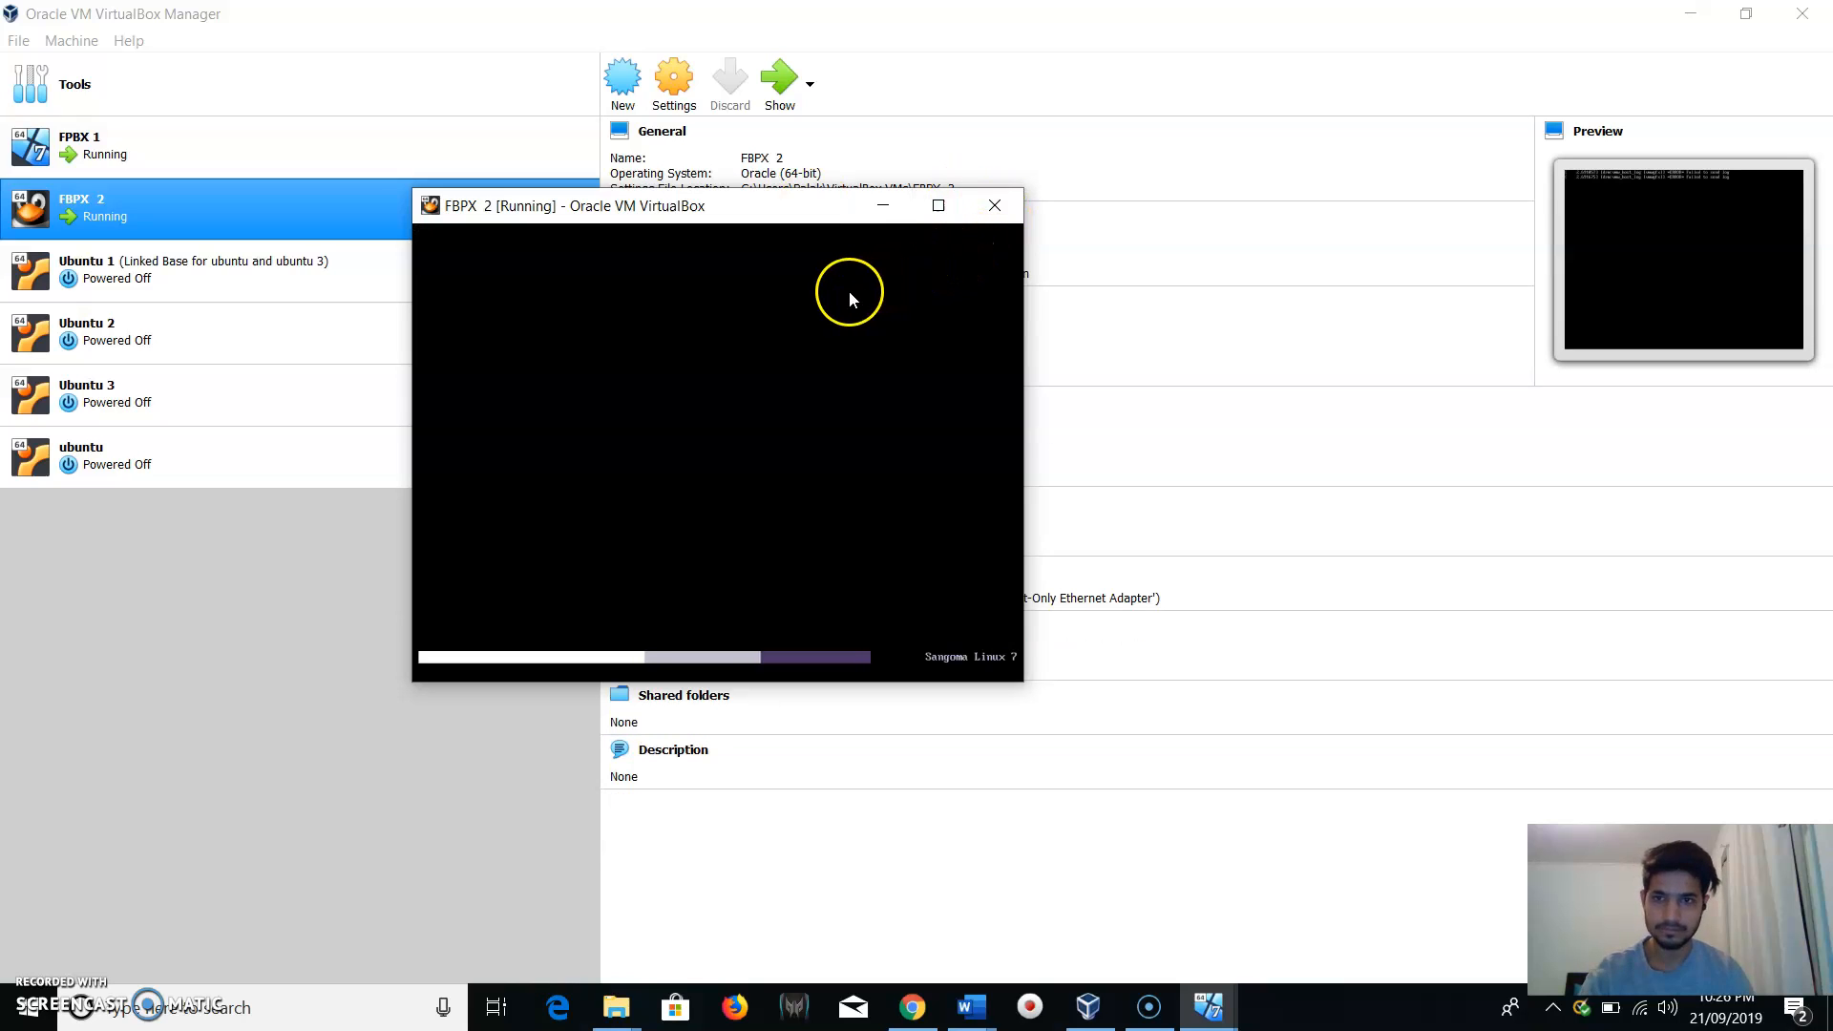
Remove the powered-off ubuntu virtual machine and delete all of its files from the hard disk.
left_click(130, 468)
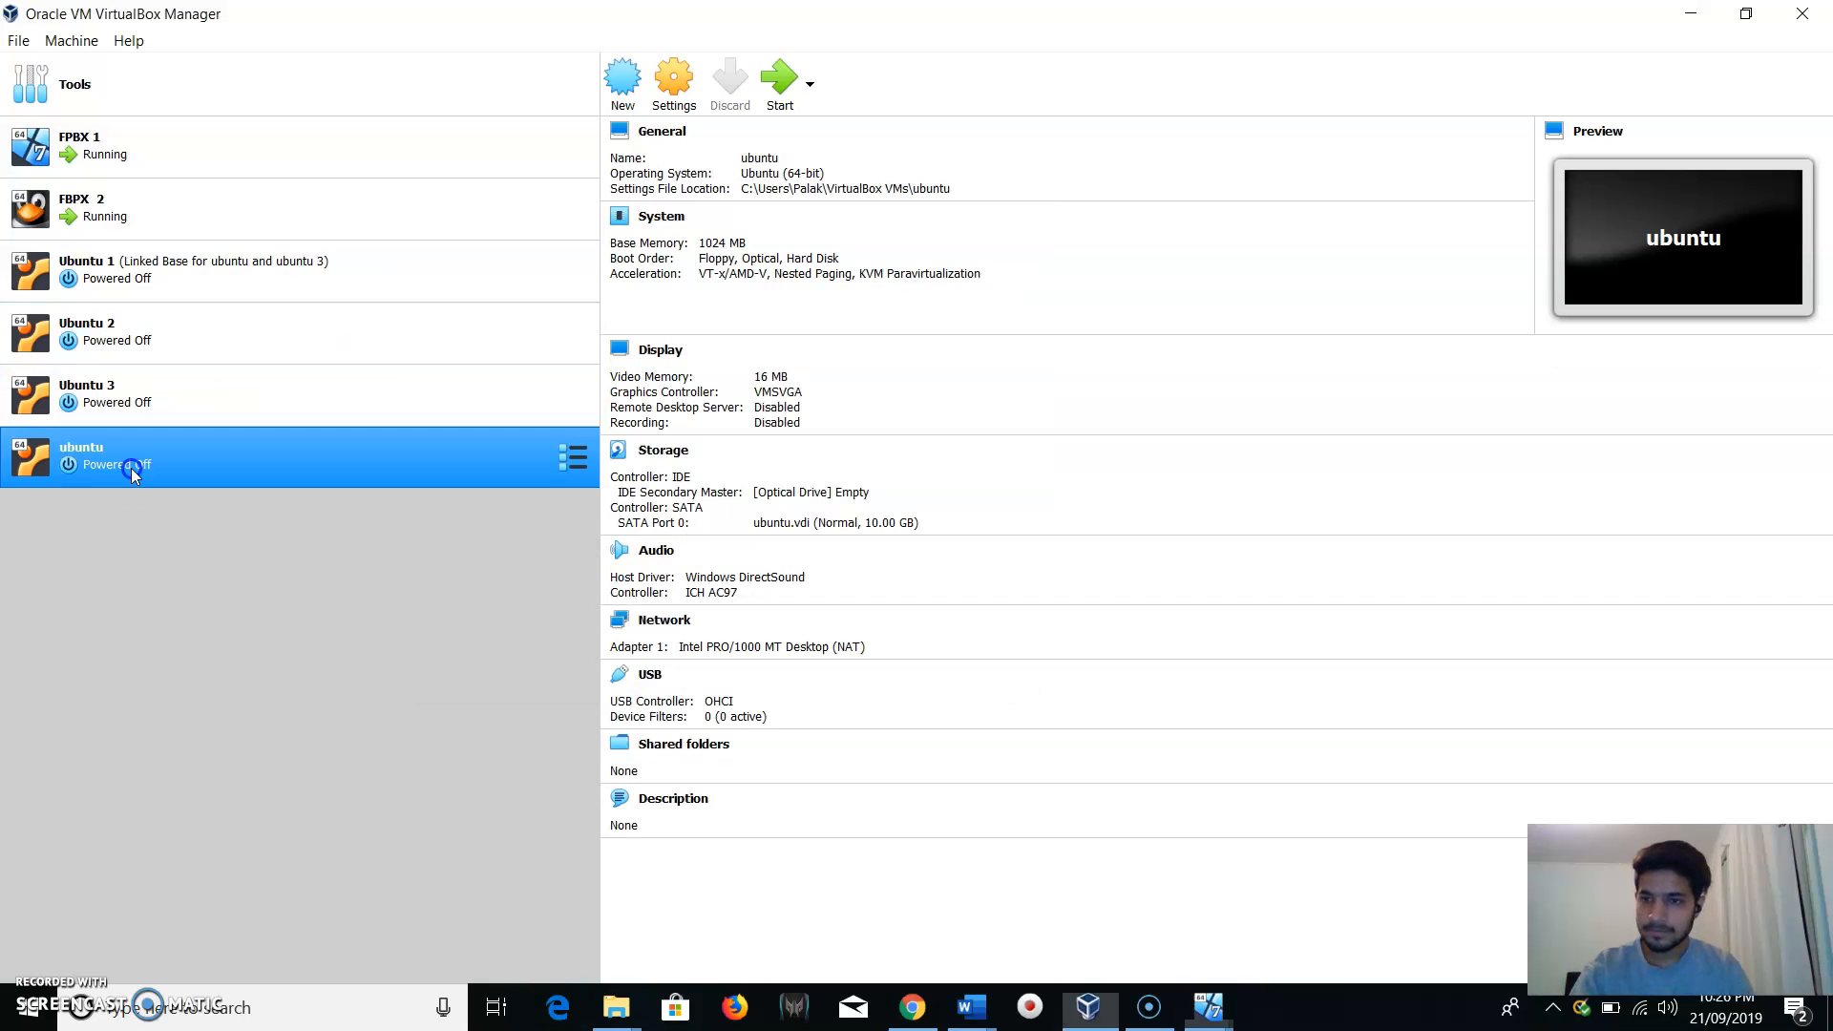
right_click(386, 446)
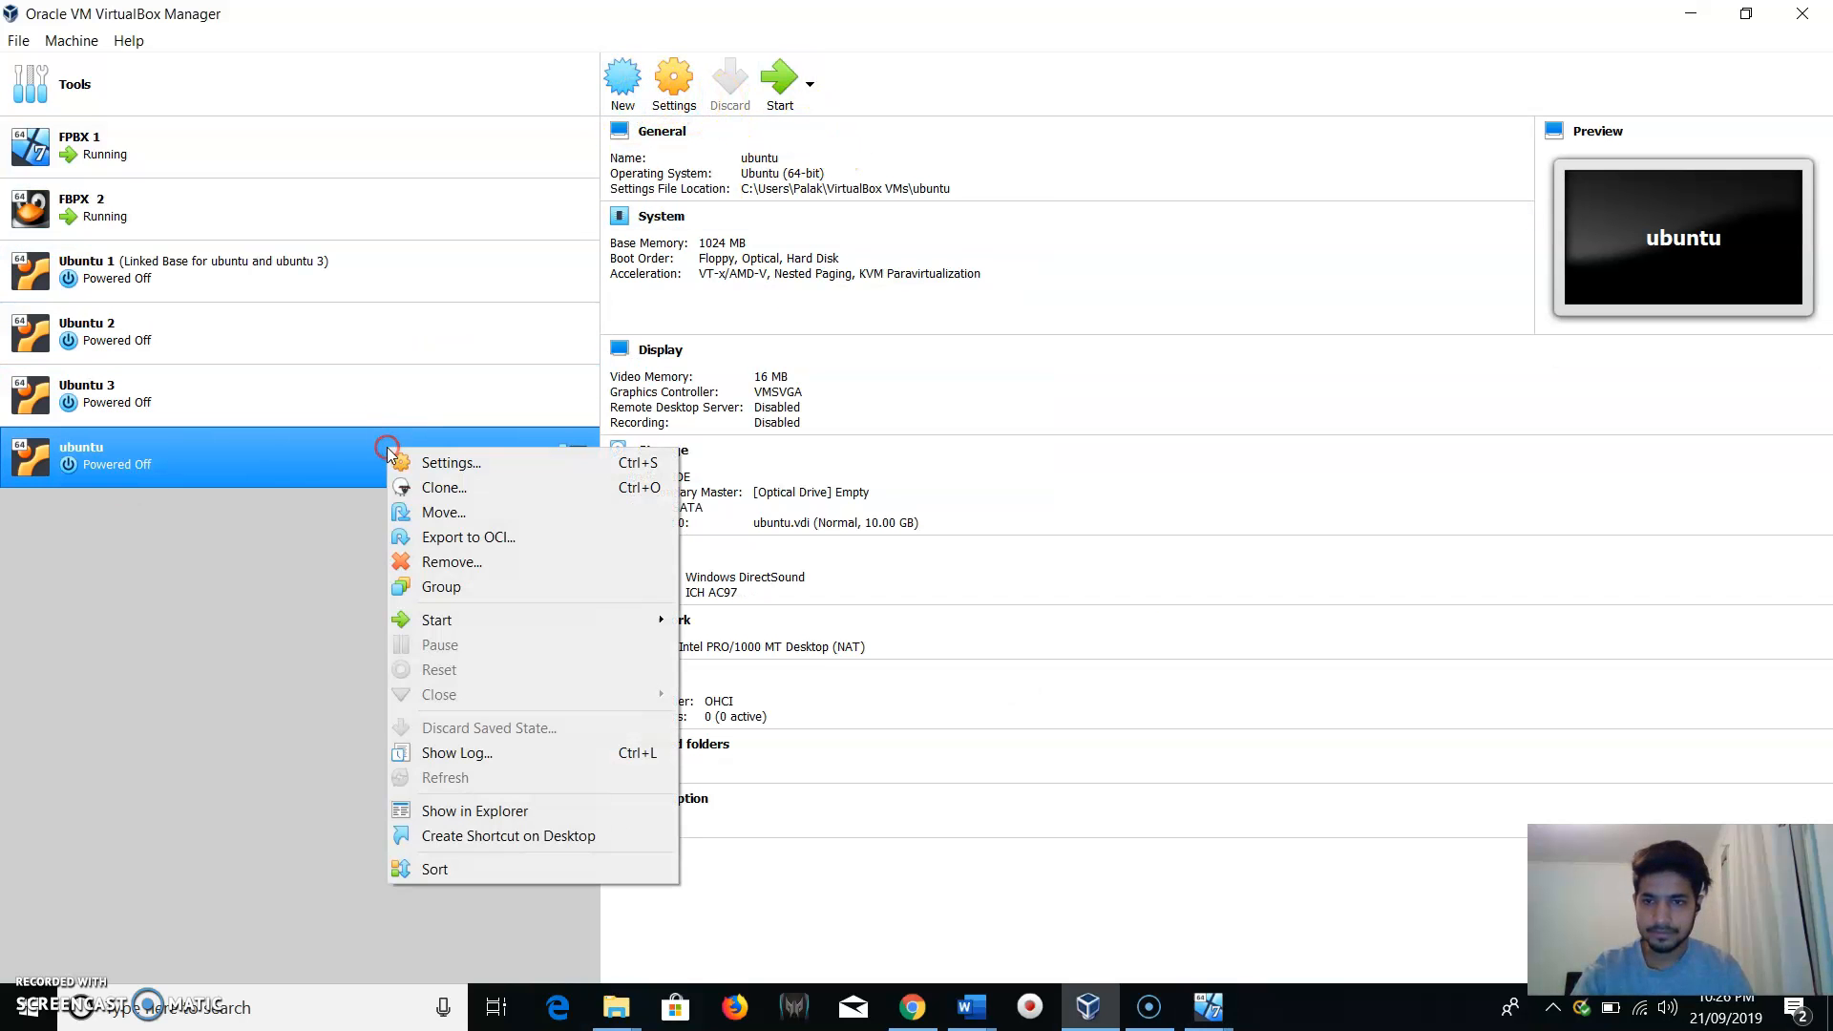
left_click(479, 565)
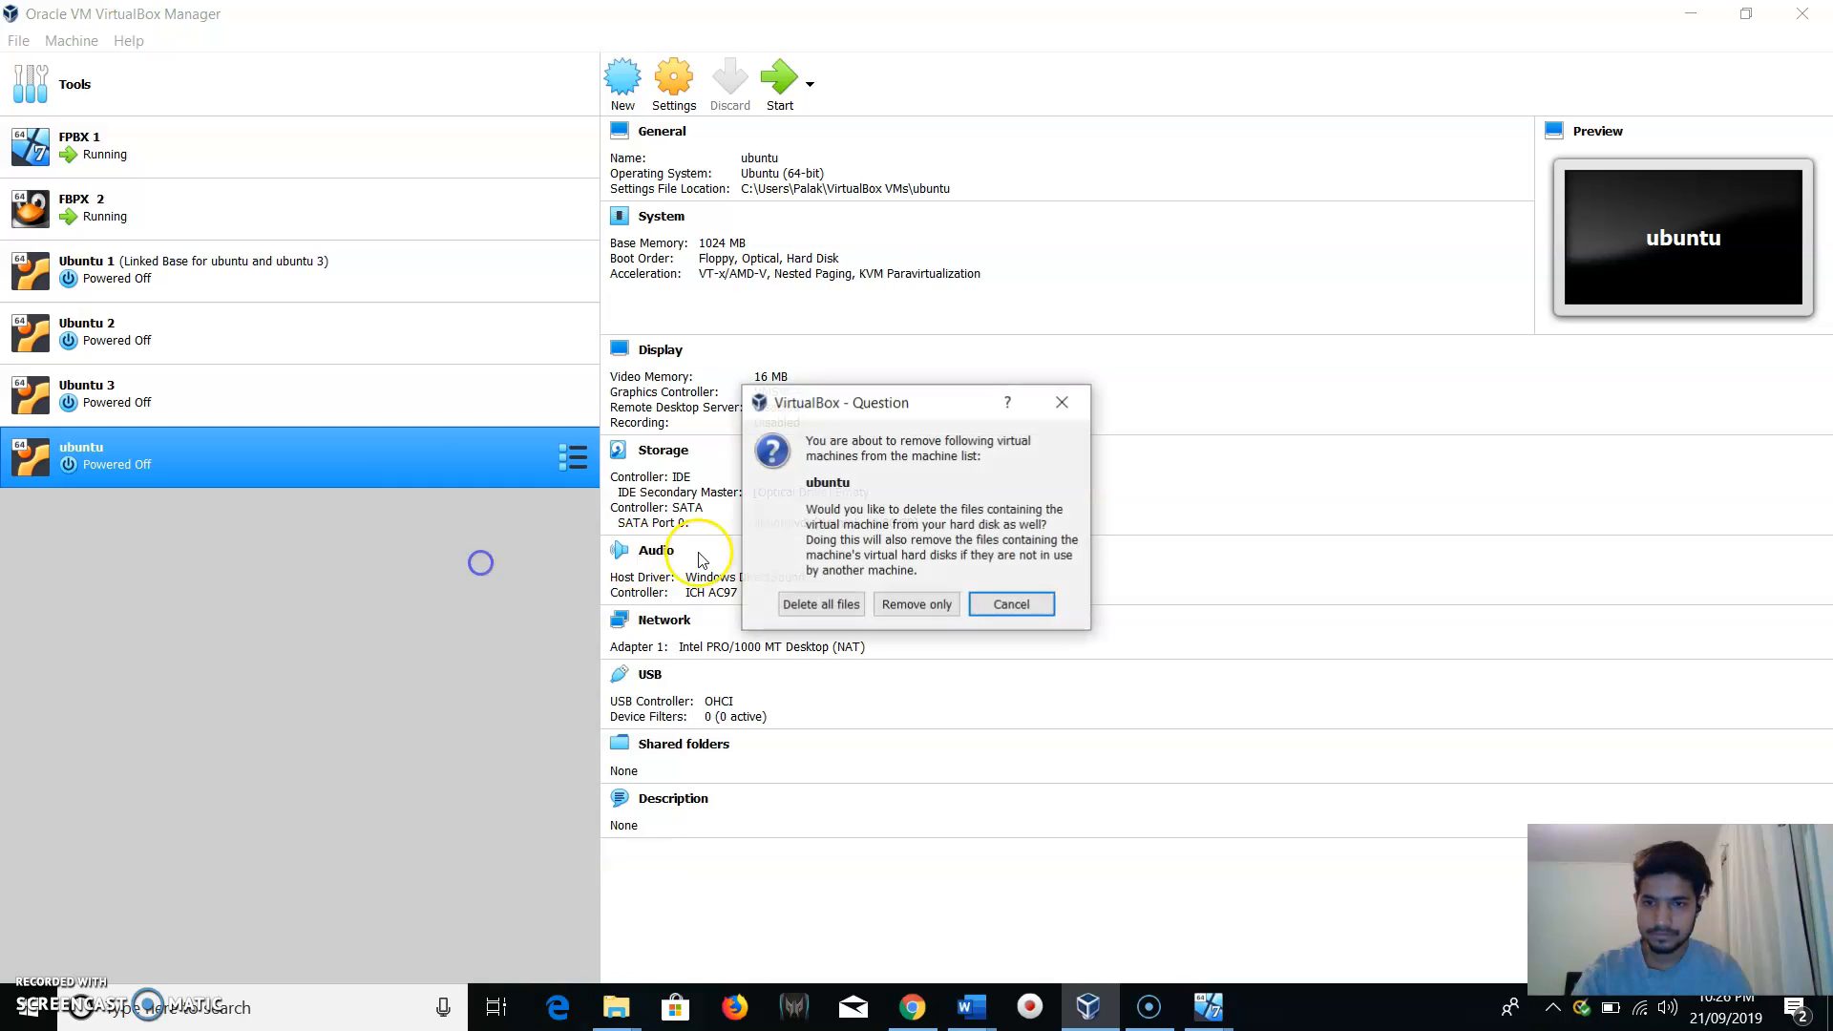
left_click(816, 605)
Bring up the FBPX 2 console and log in as root with the account password.
mouse_move(1230, 1013)
mouse_move(1178, 930)
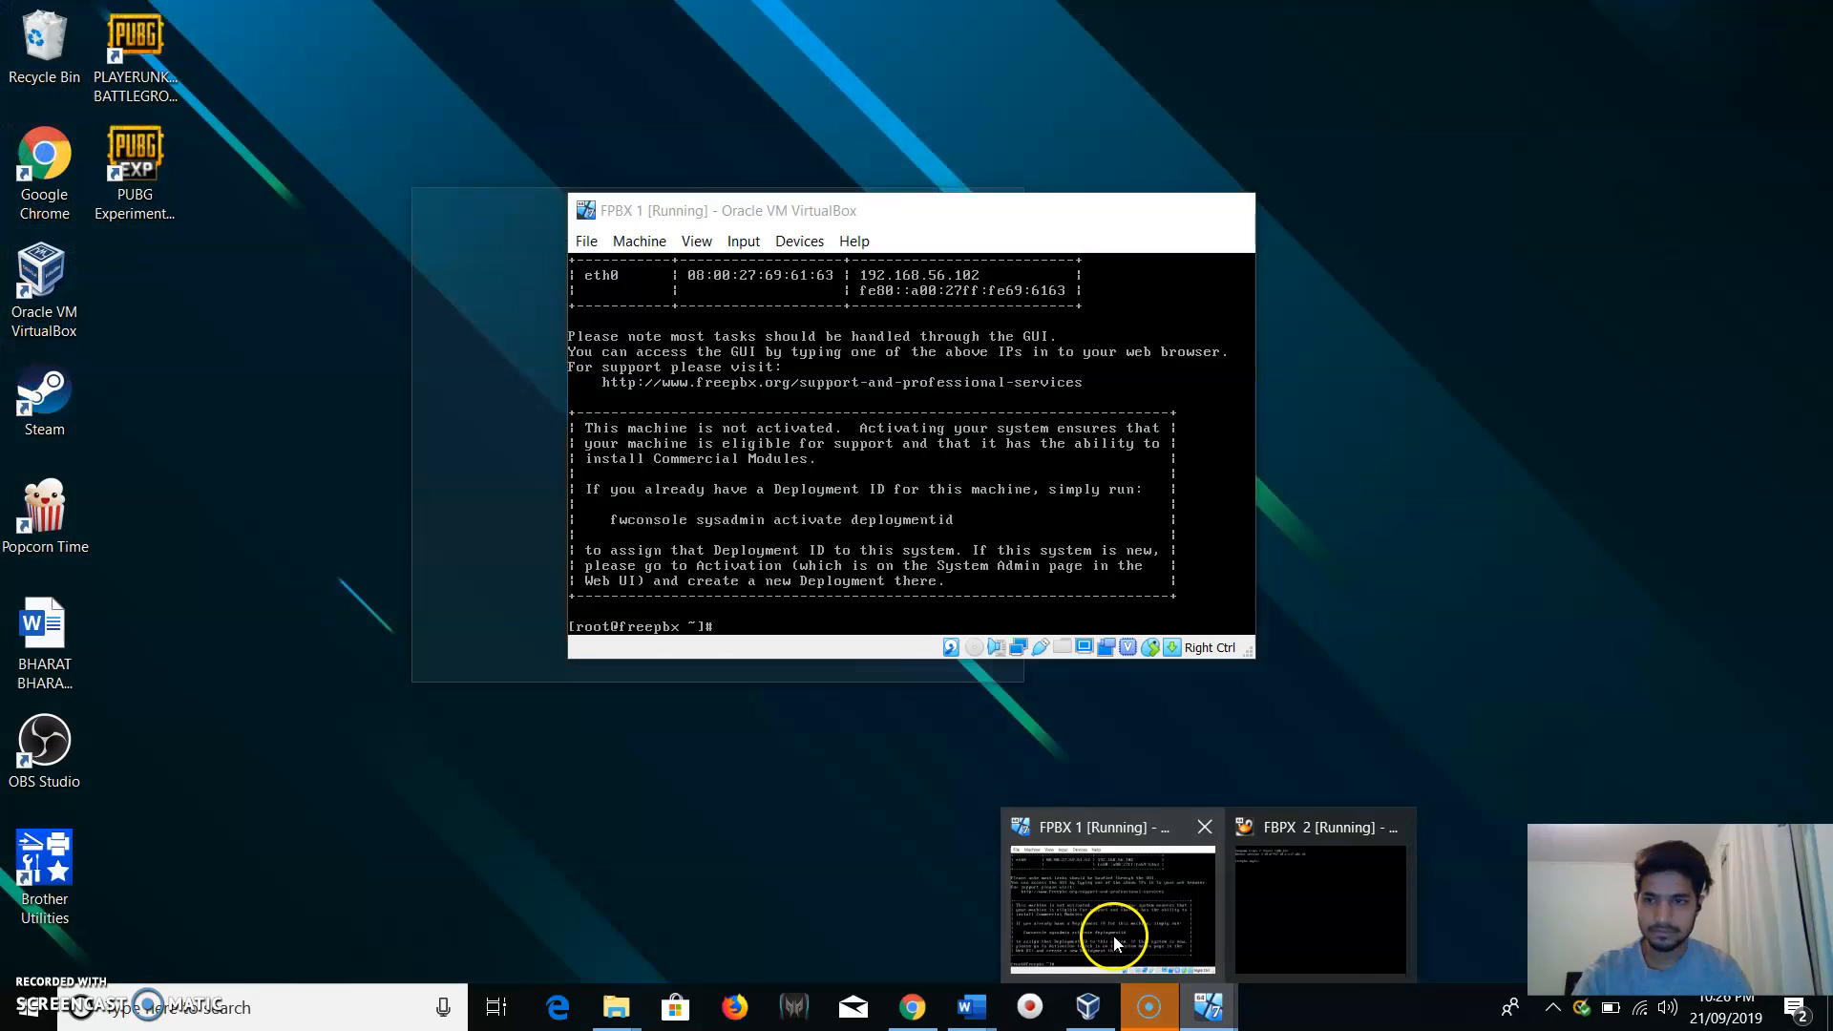
left_click(1280, 922)
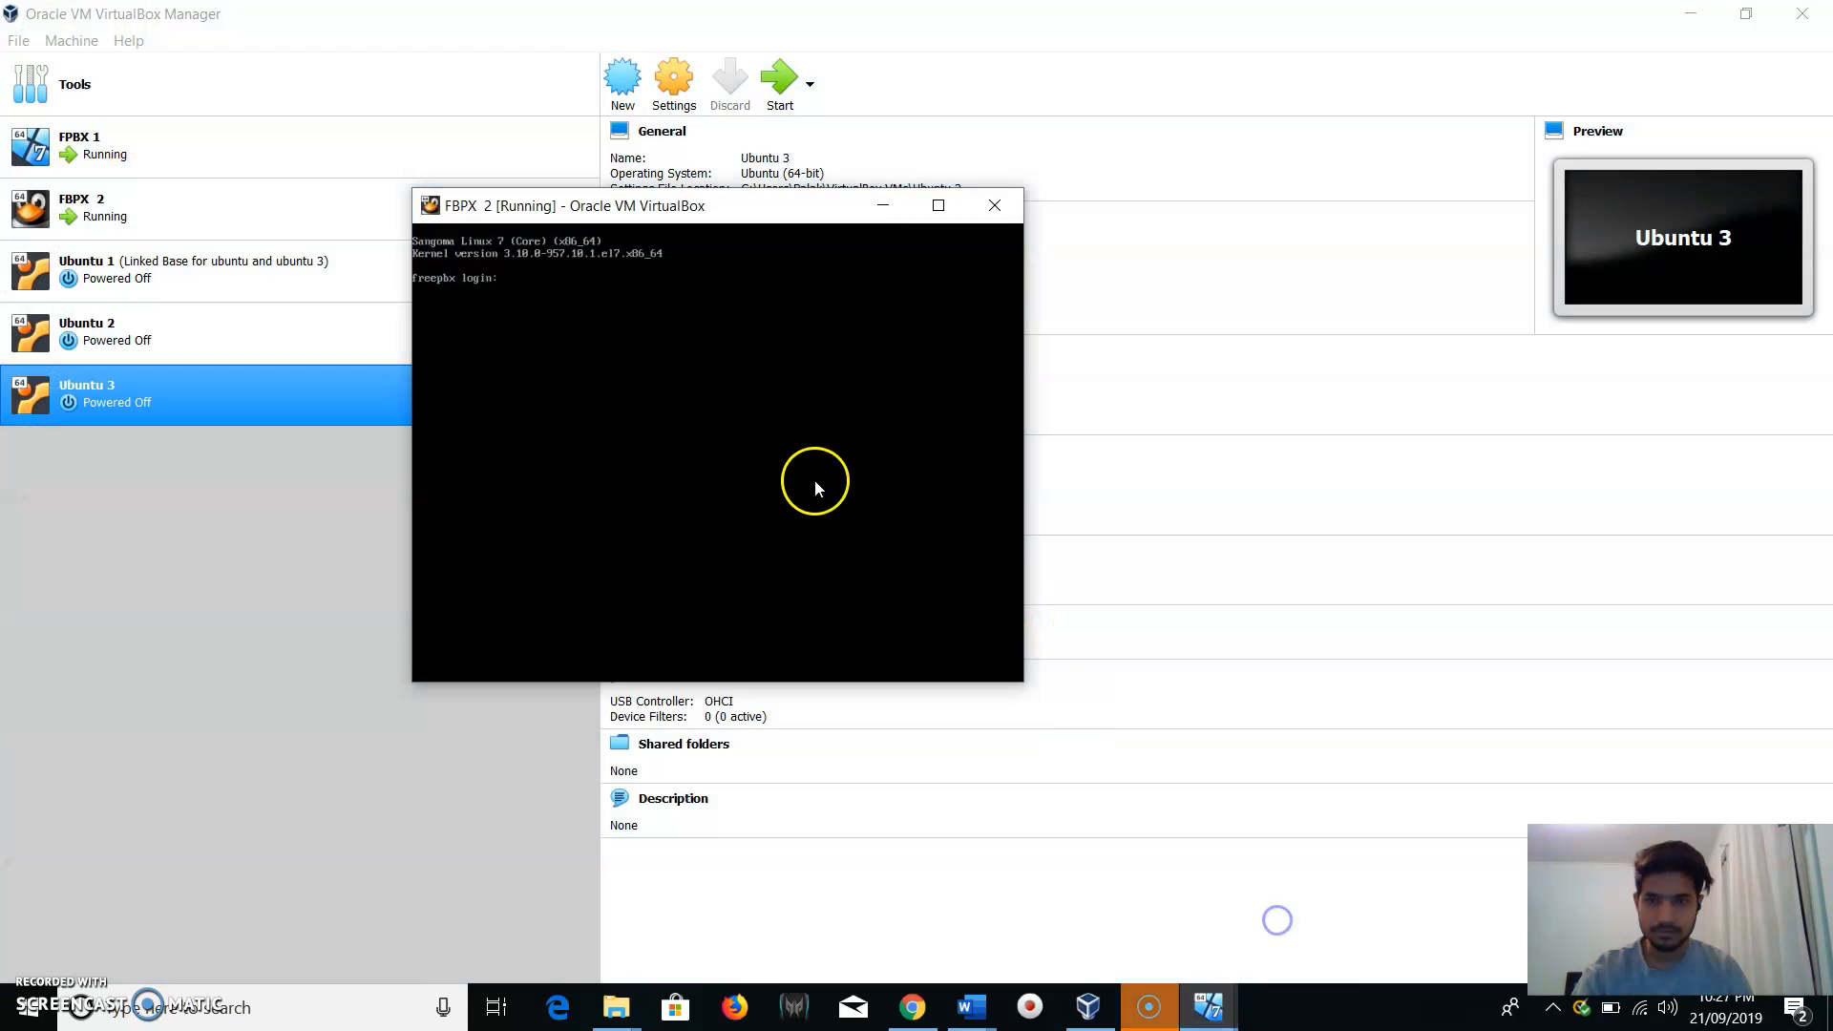
type("r")
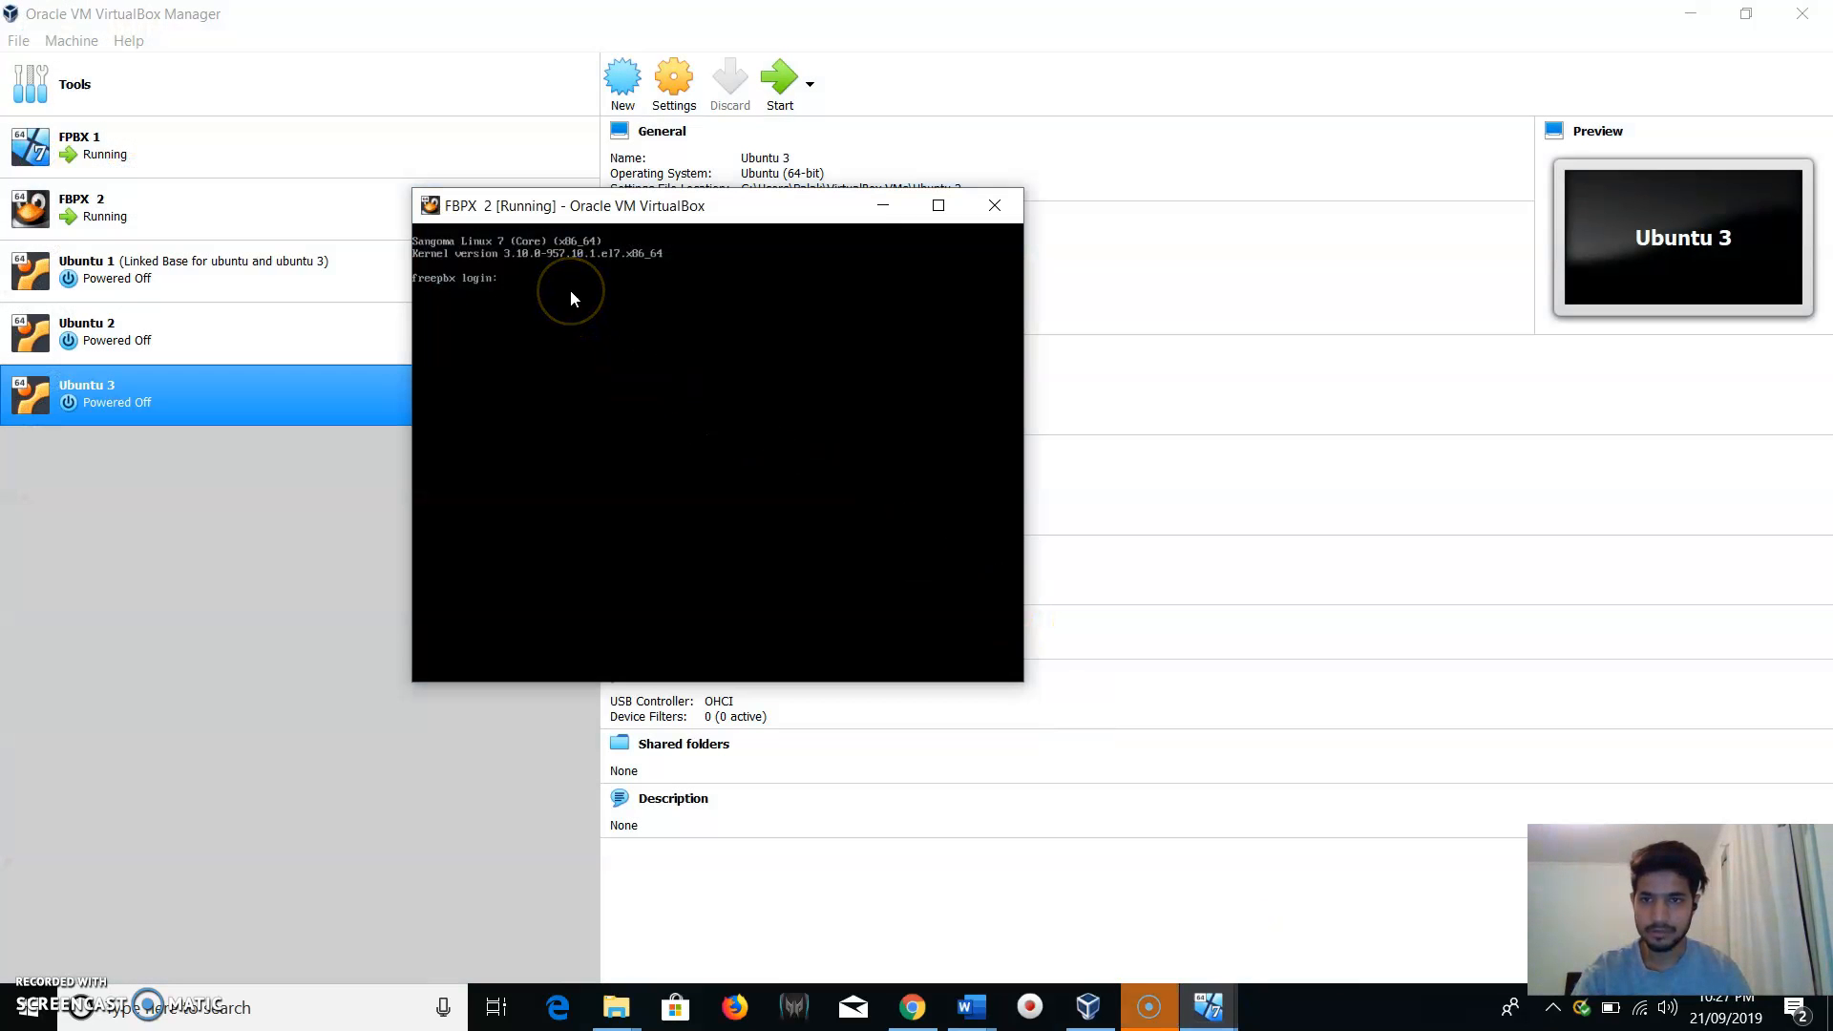
type("oot")
key("Return")
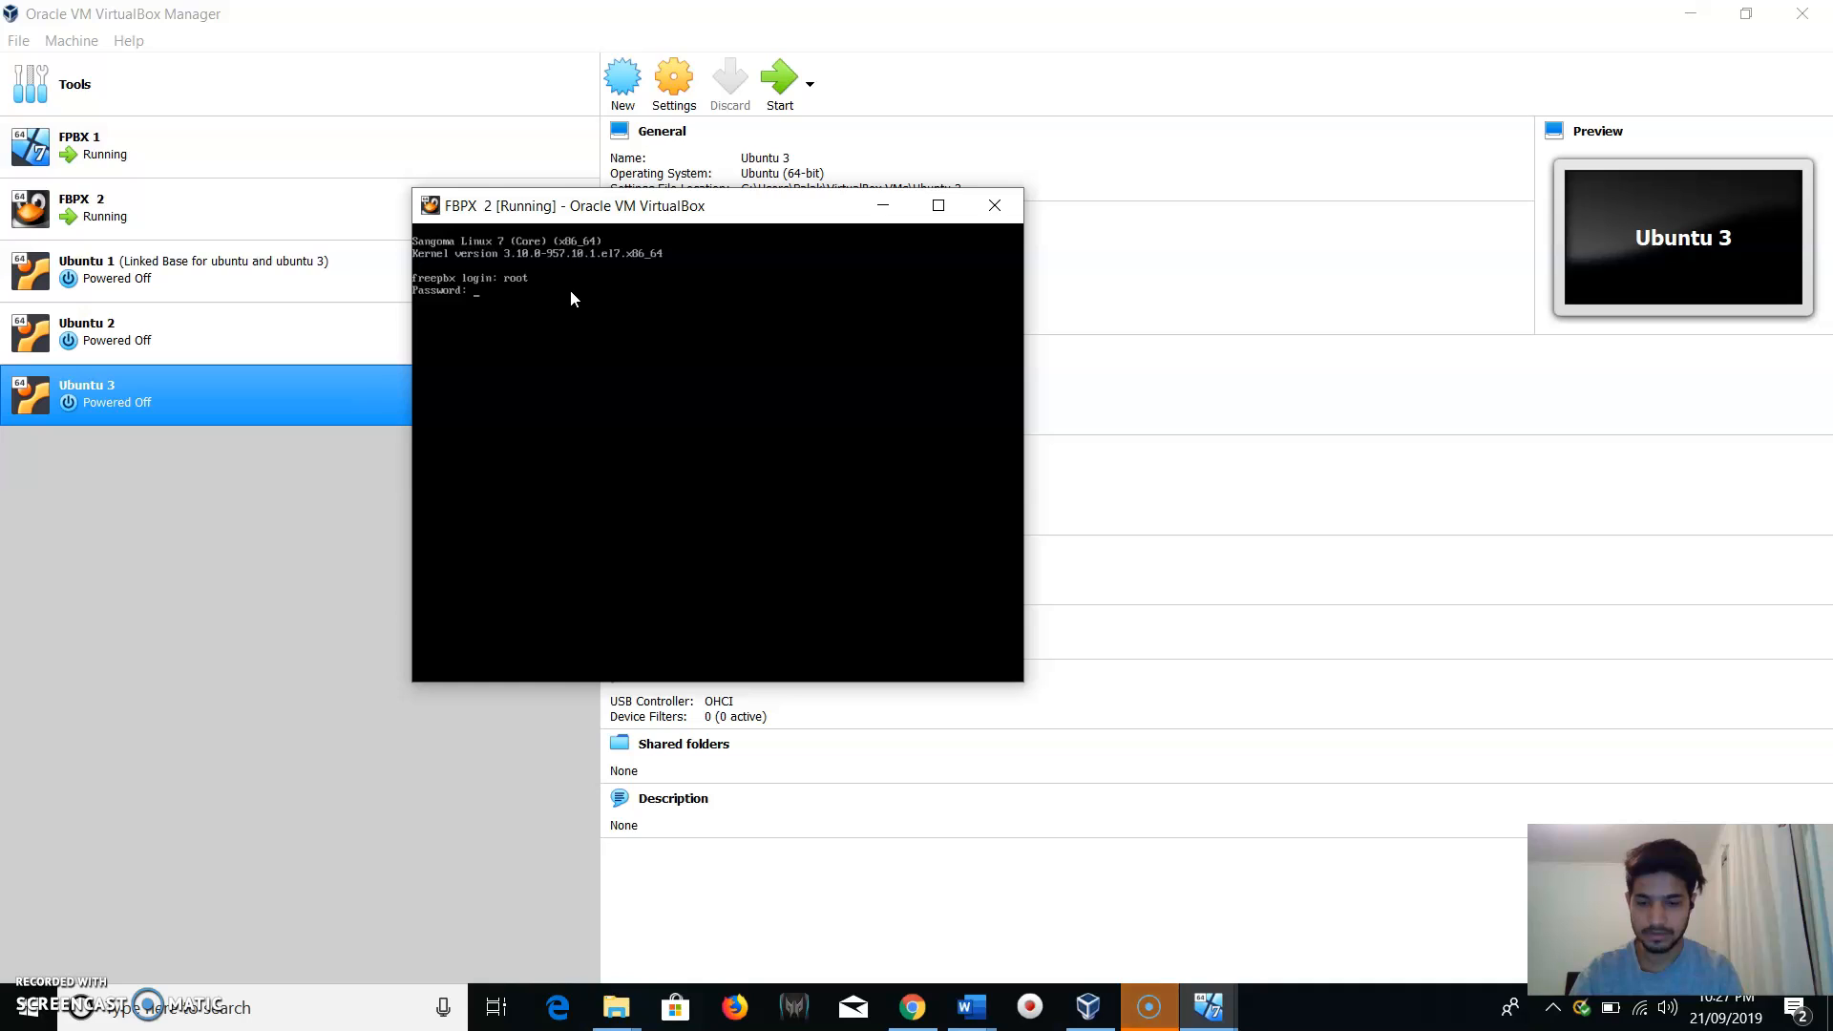
key("Return")
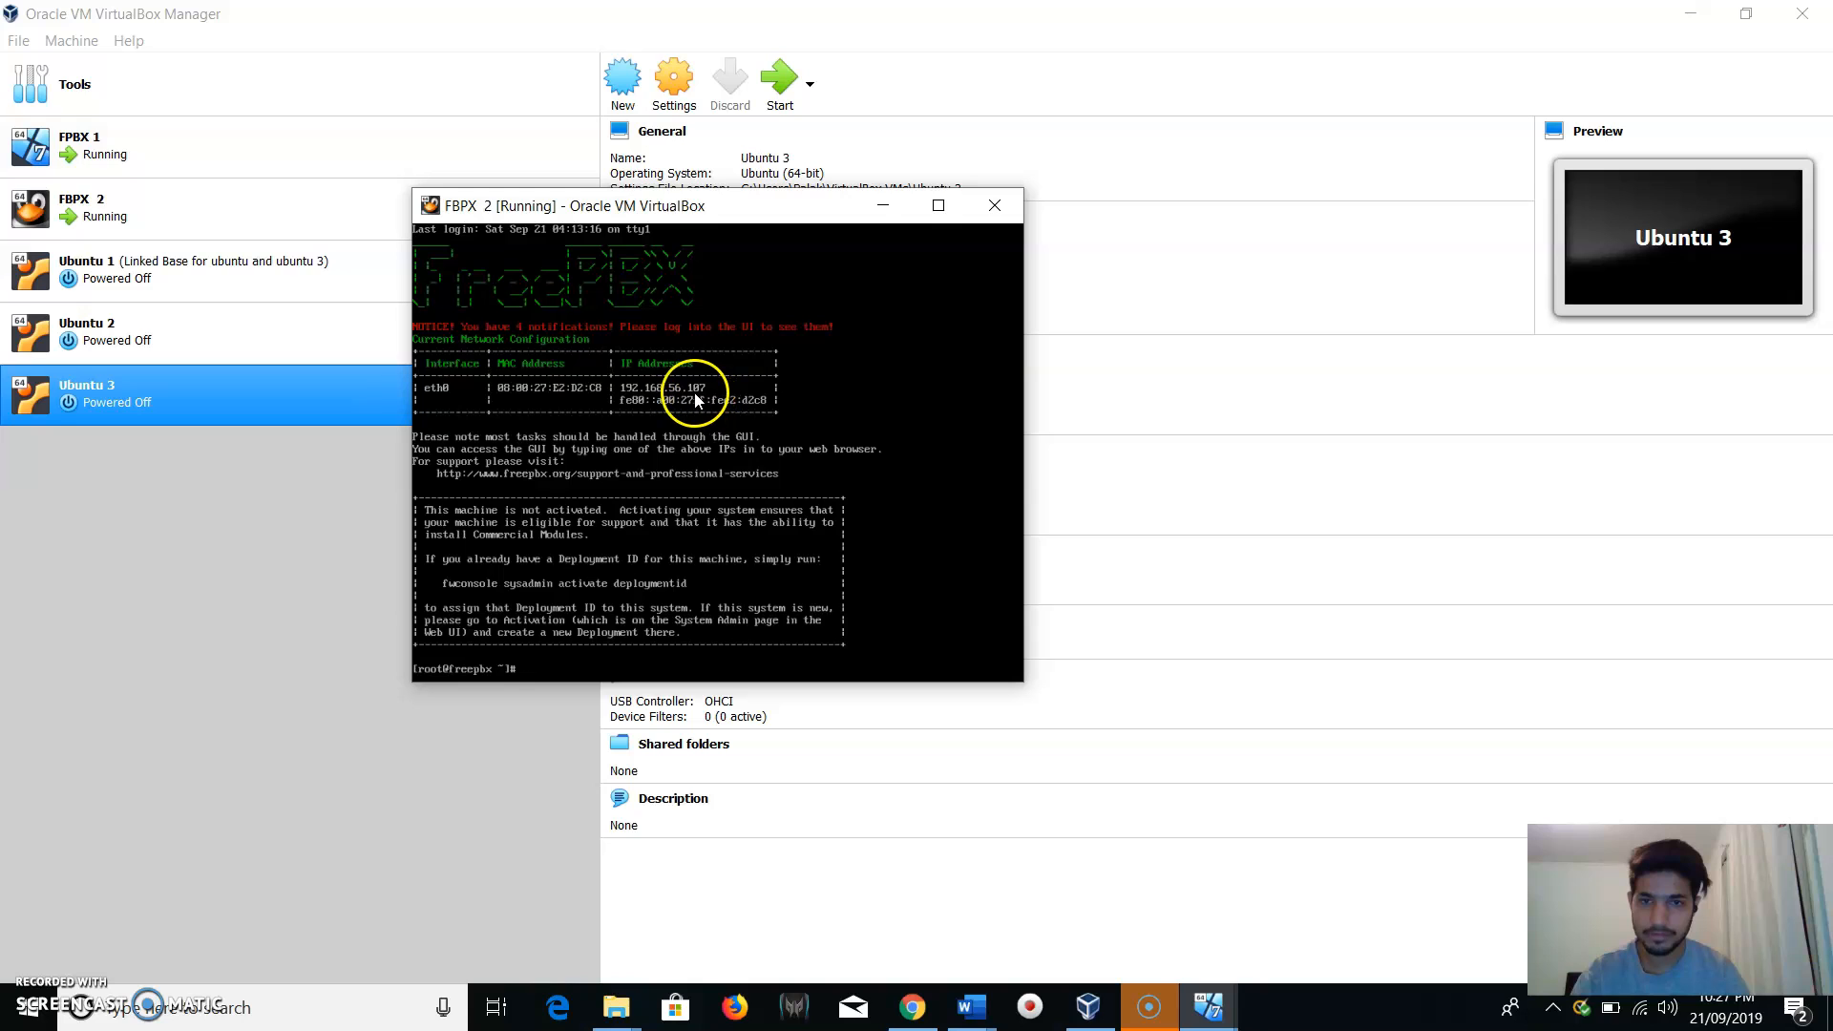
left_click(833, 276)
left_click_drag(789, 207, 871, 188)
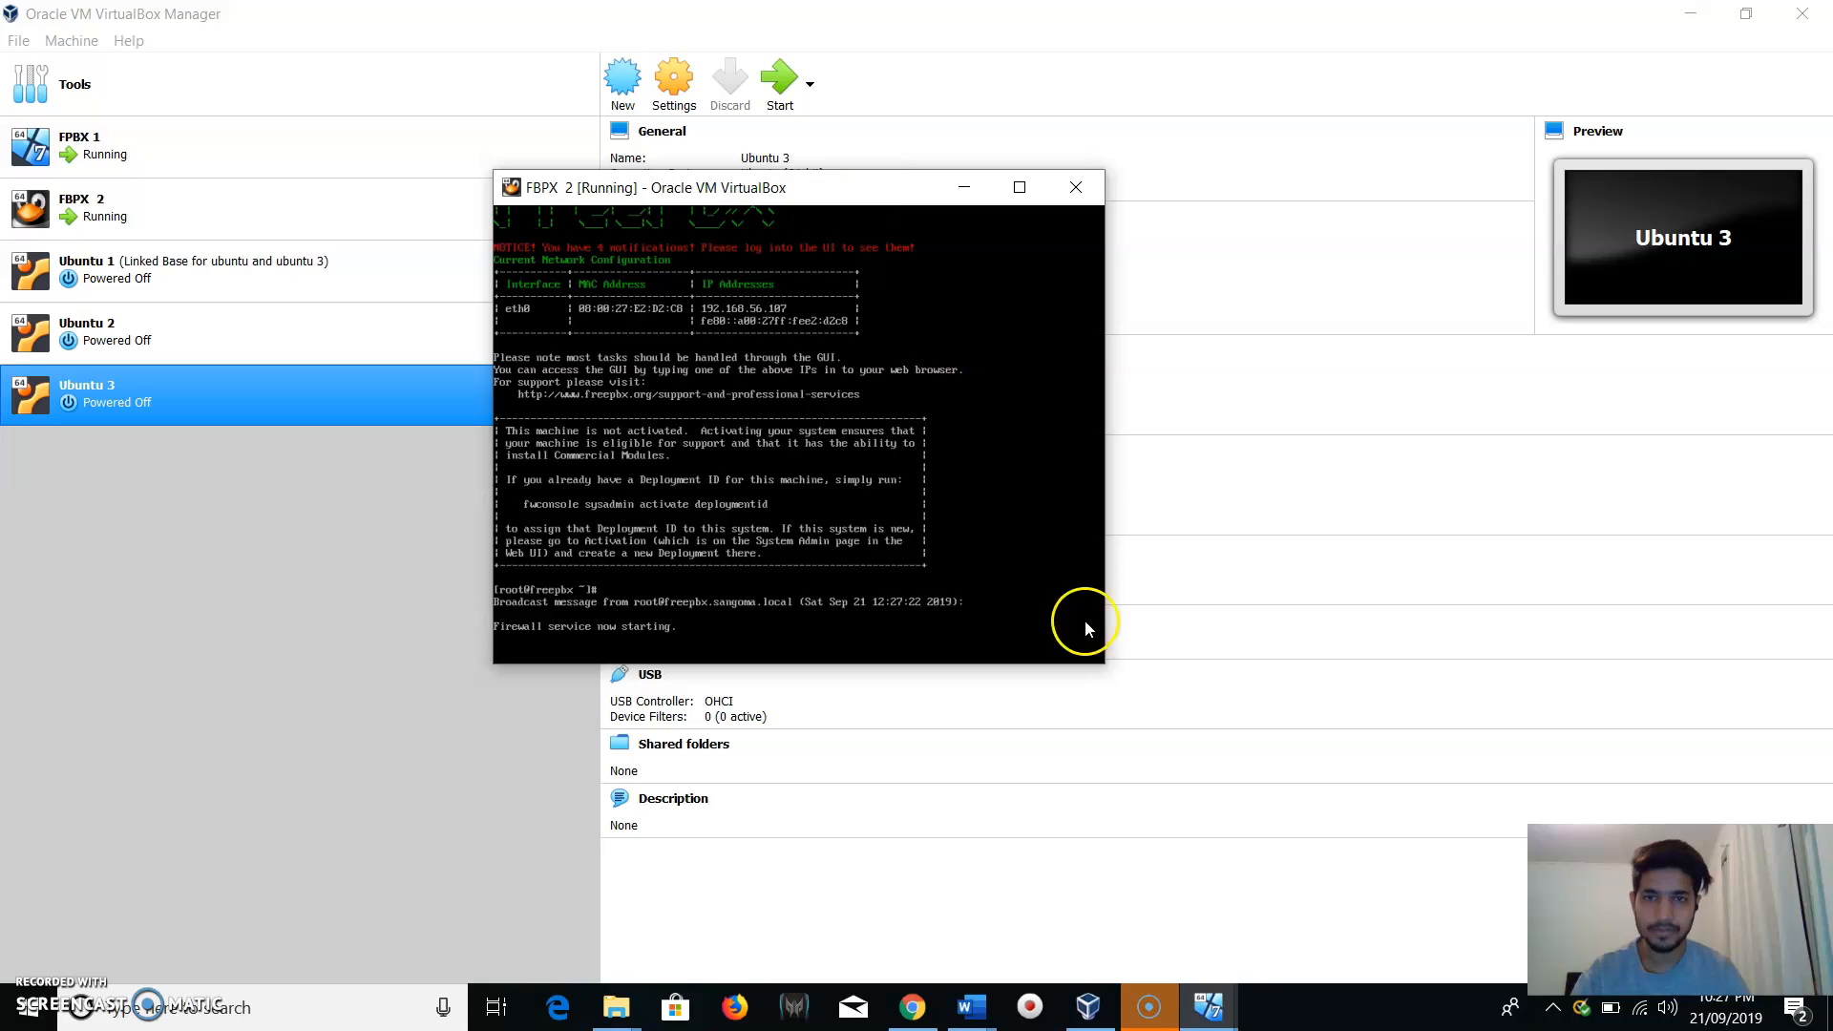
Switch to Chrome and open the FreePBX administration page at 192.168.56.107 in a new tab.
left_click(911, 1007)
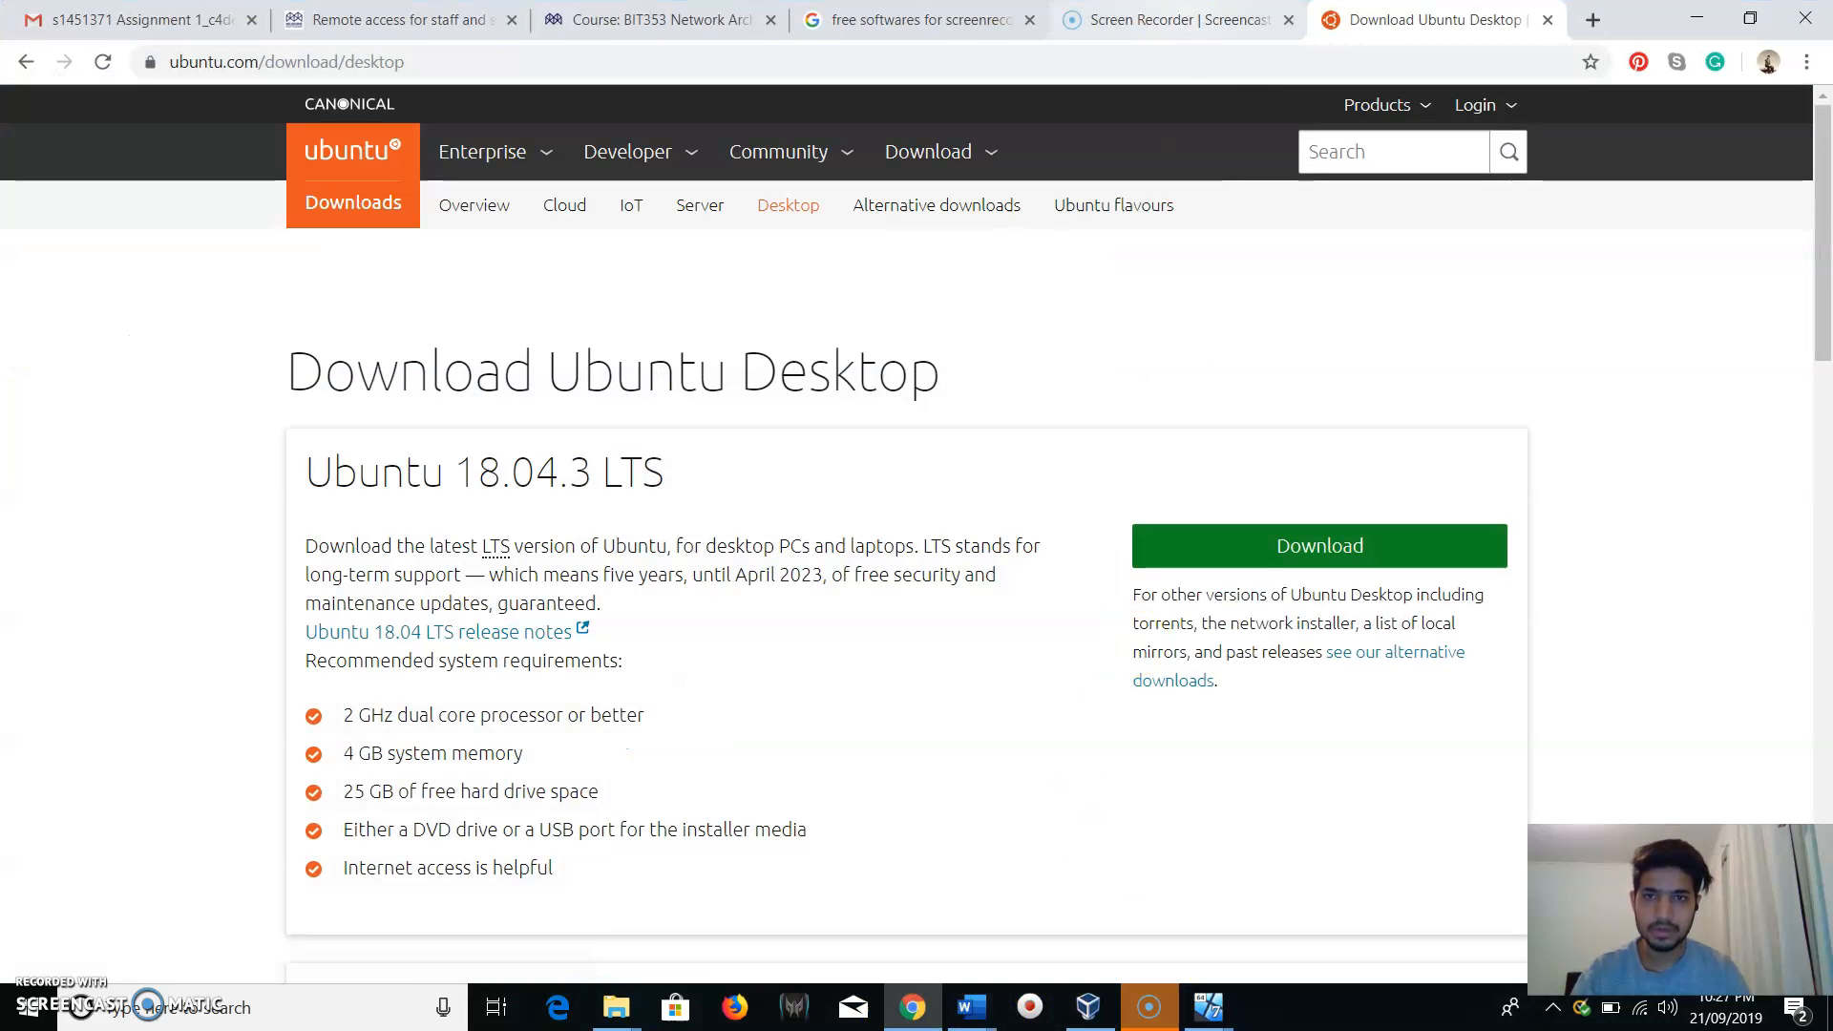
left_click(1592, 19)
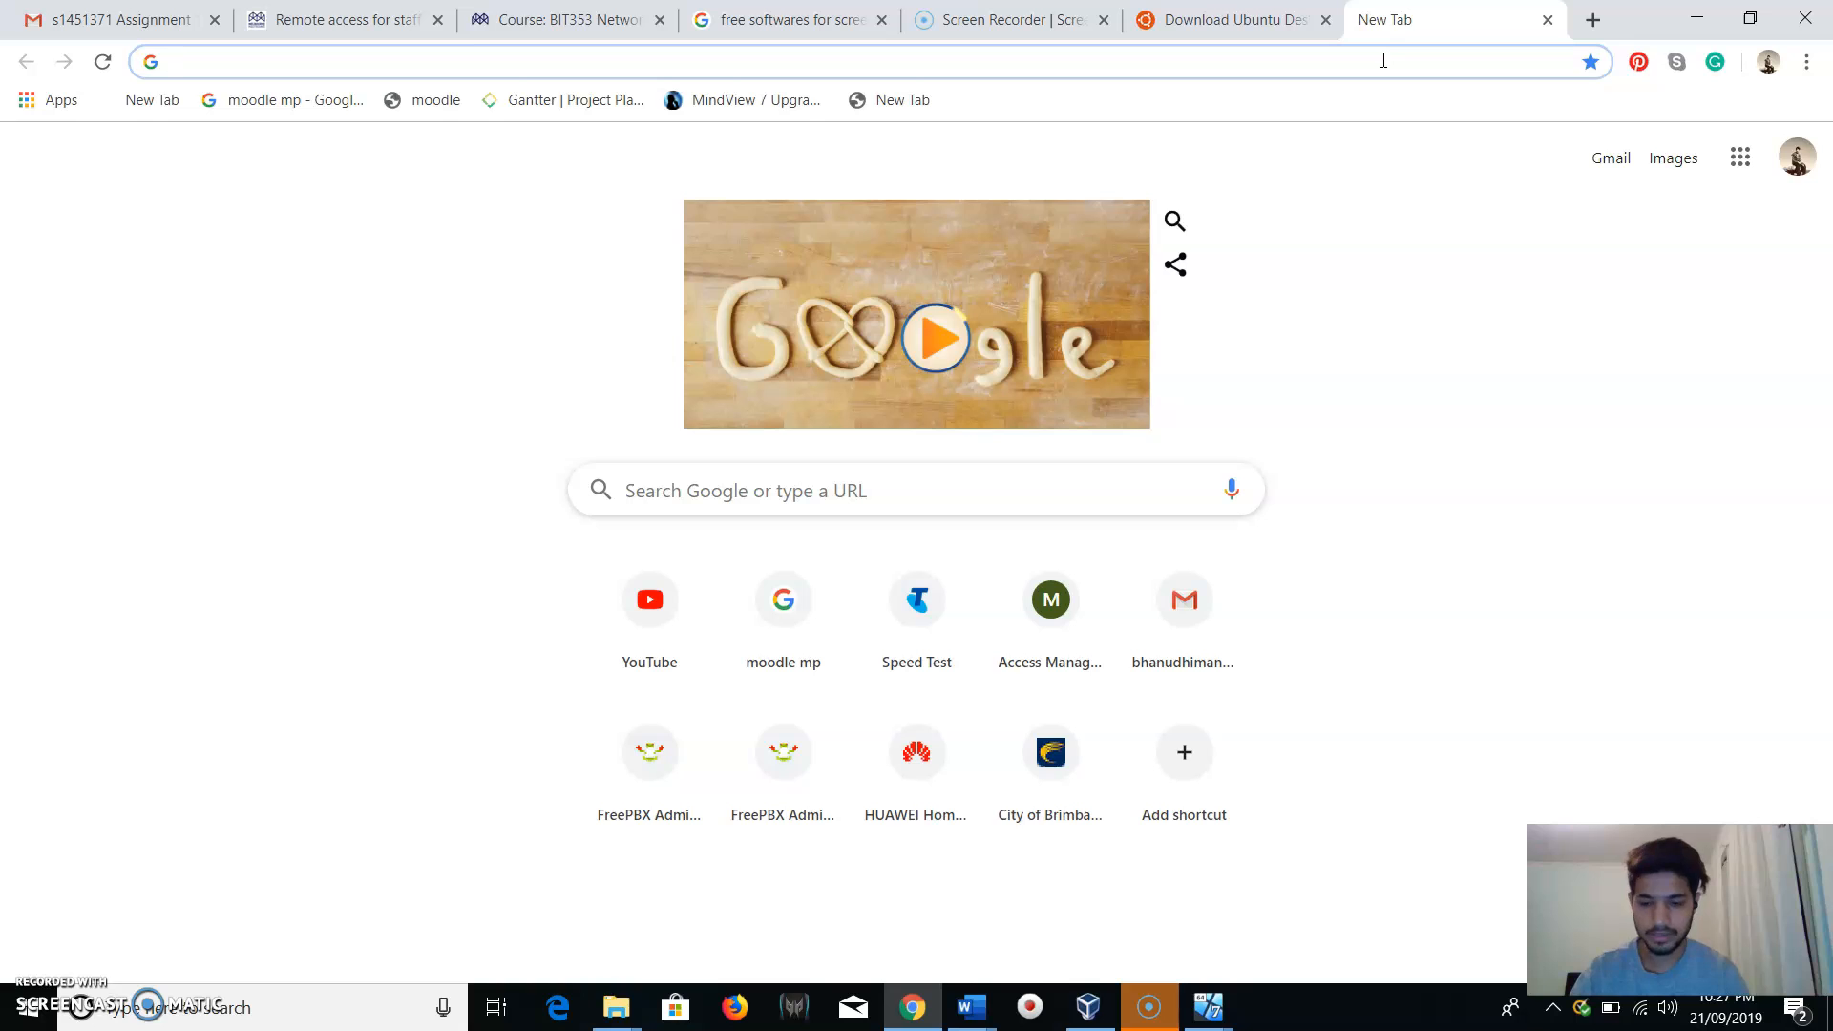
type("192.168")
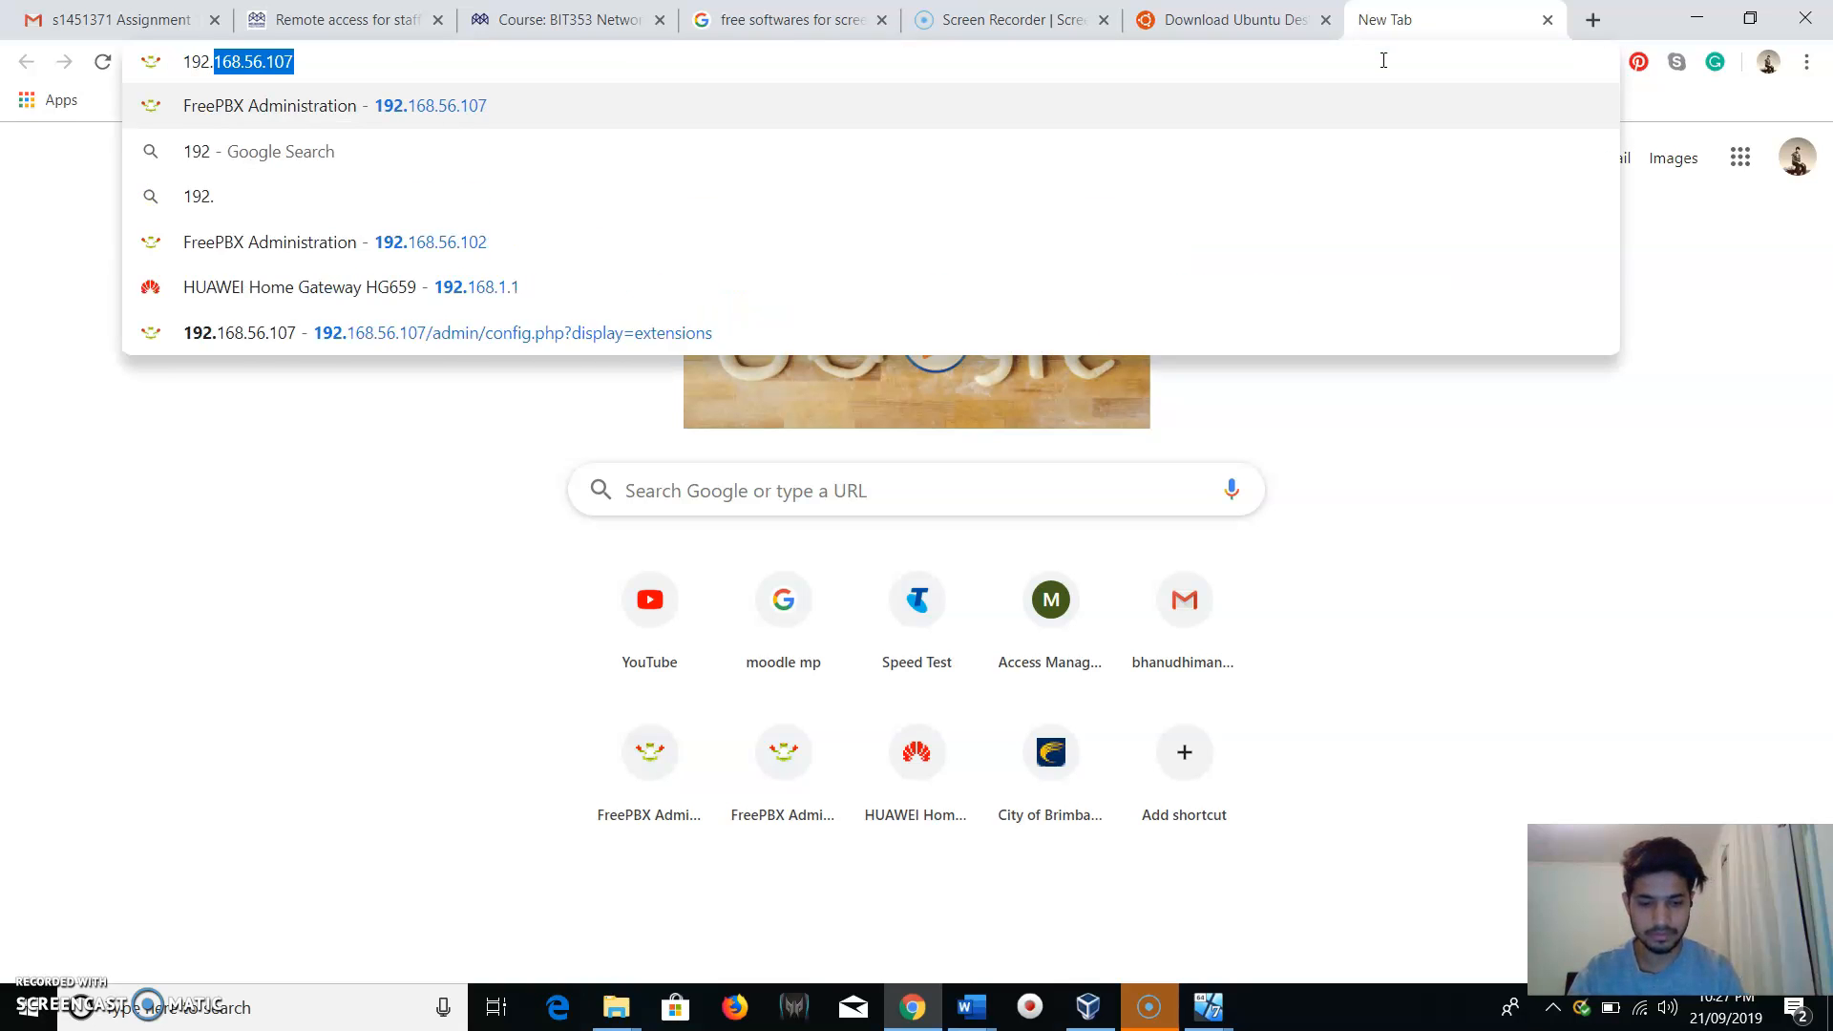
type(".56.")
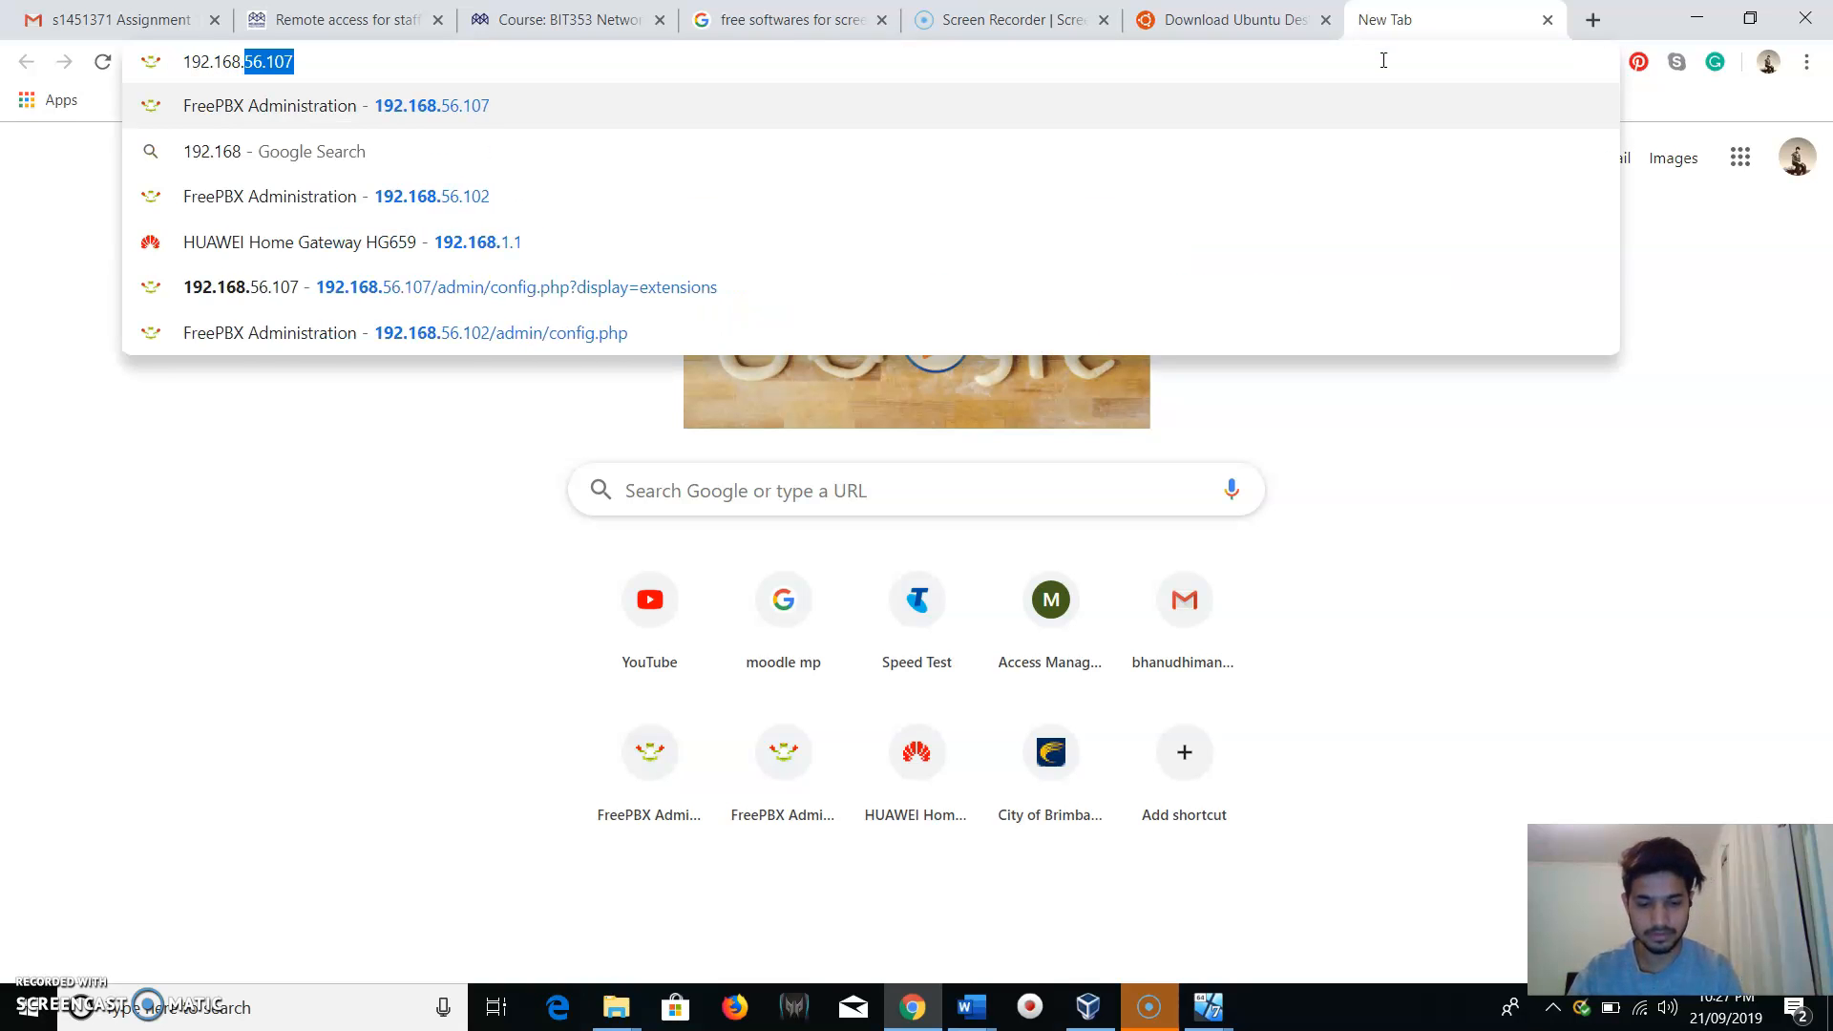
type("107")
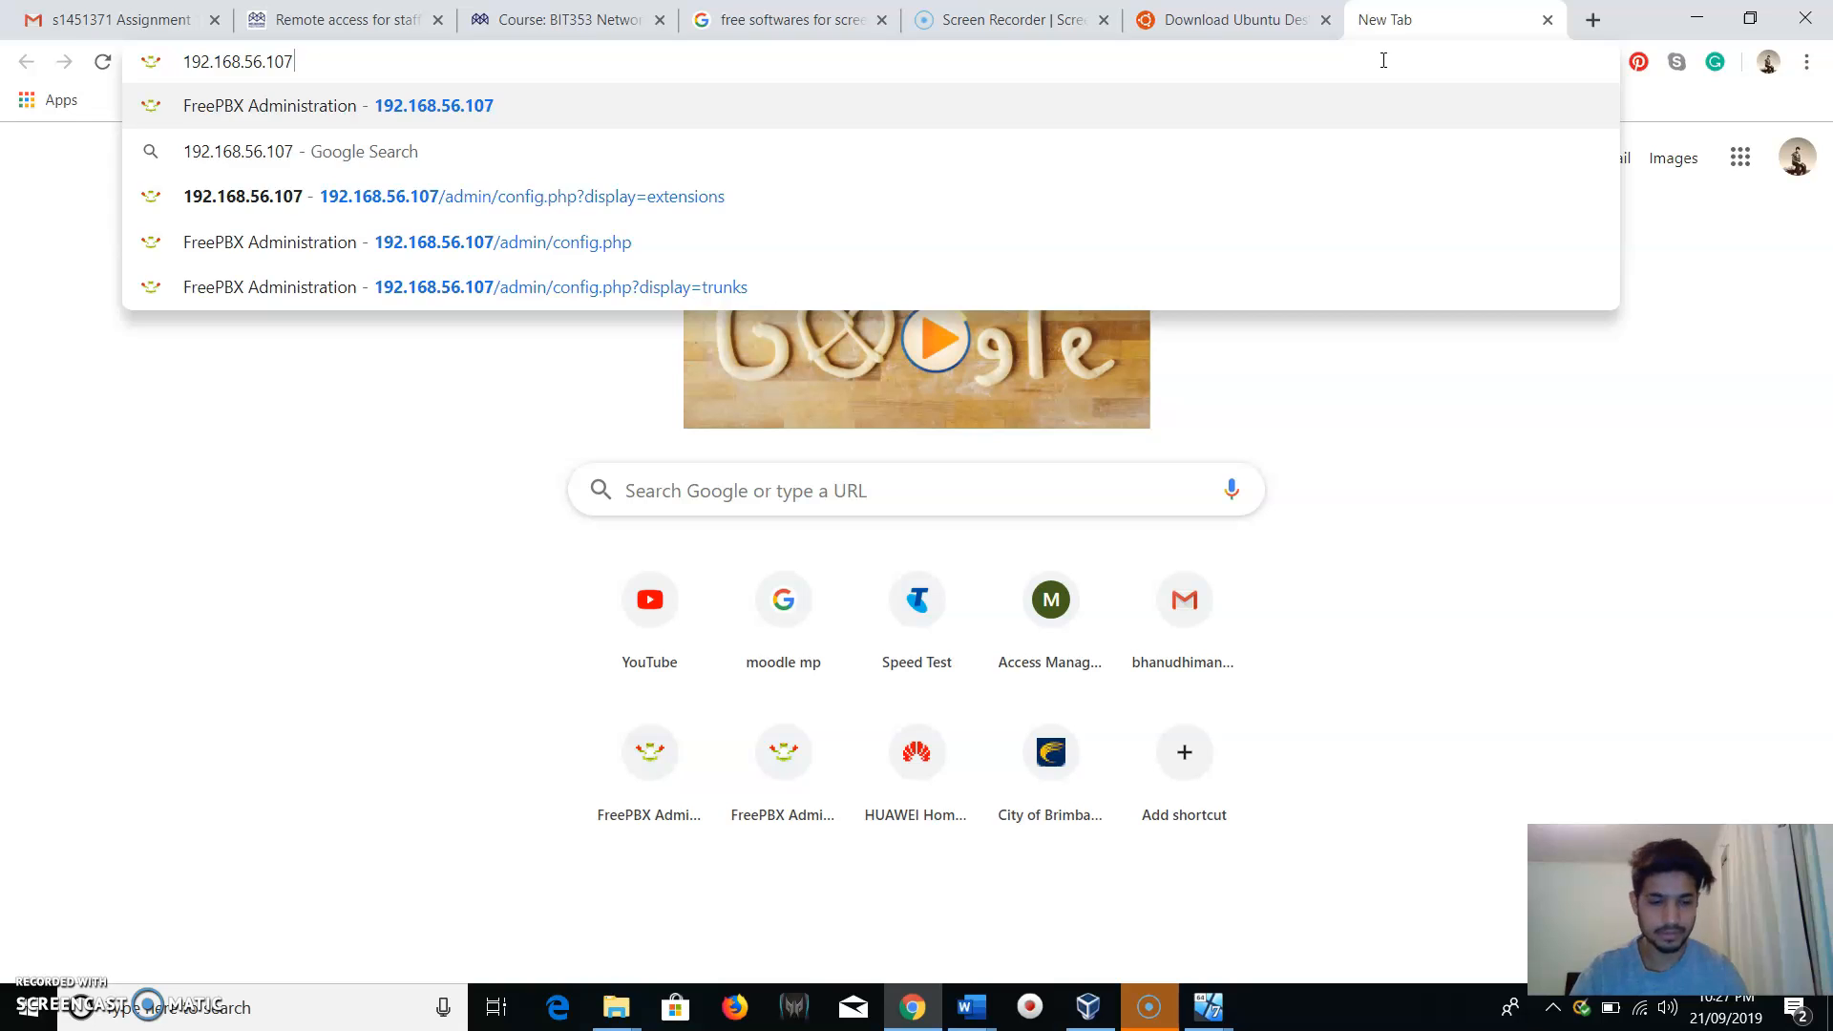
key("Return")
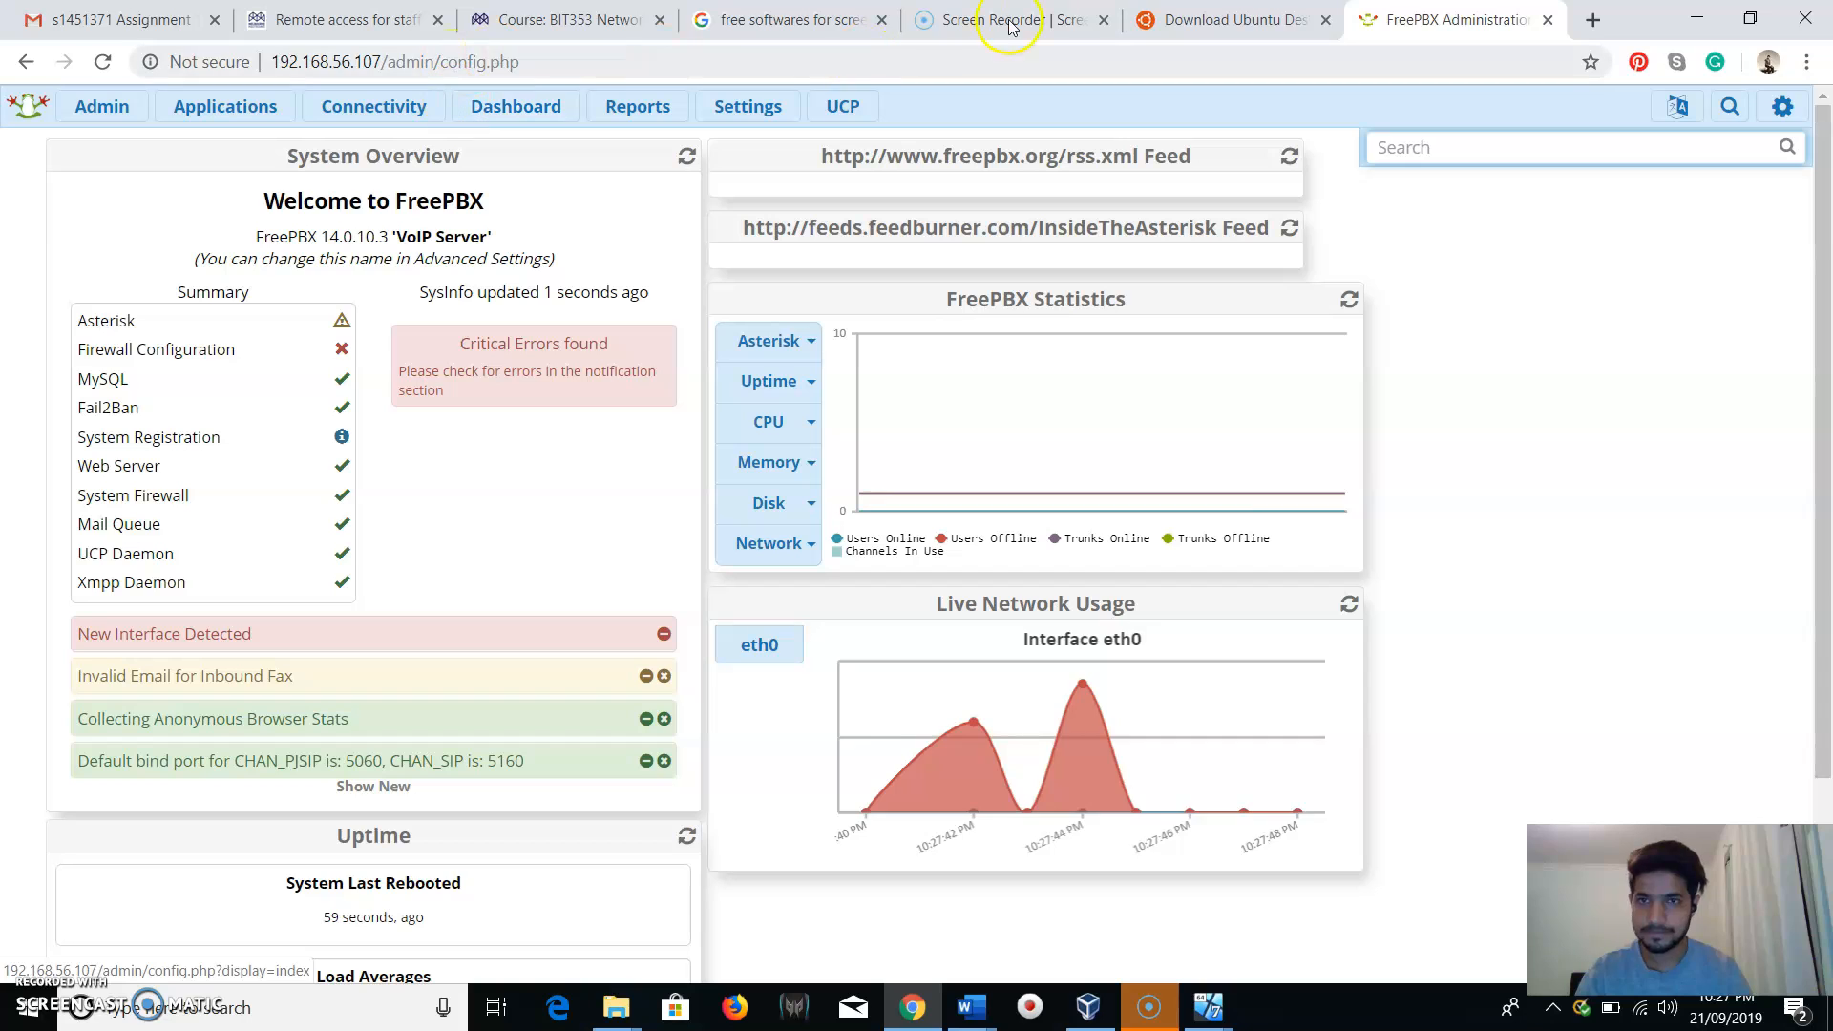
Open the FreePBX administration page at 192.168.56.102 in another new tab, checking the FPBX 1 console before loading it.
left_click(1589, 18)
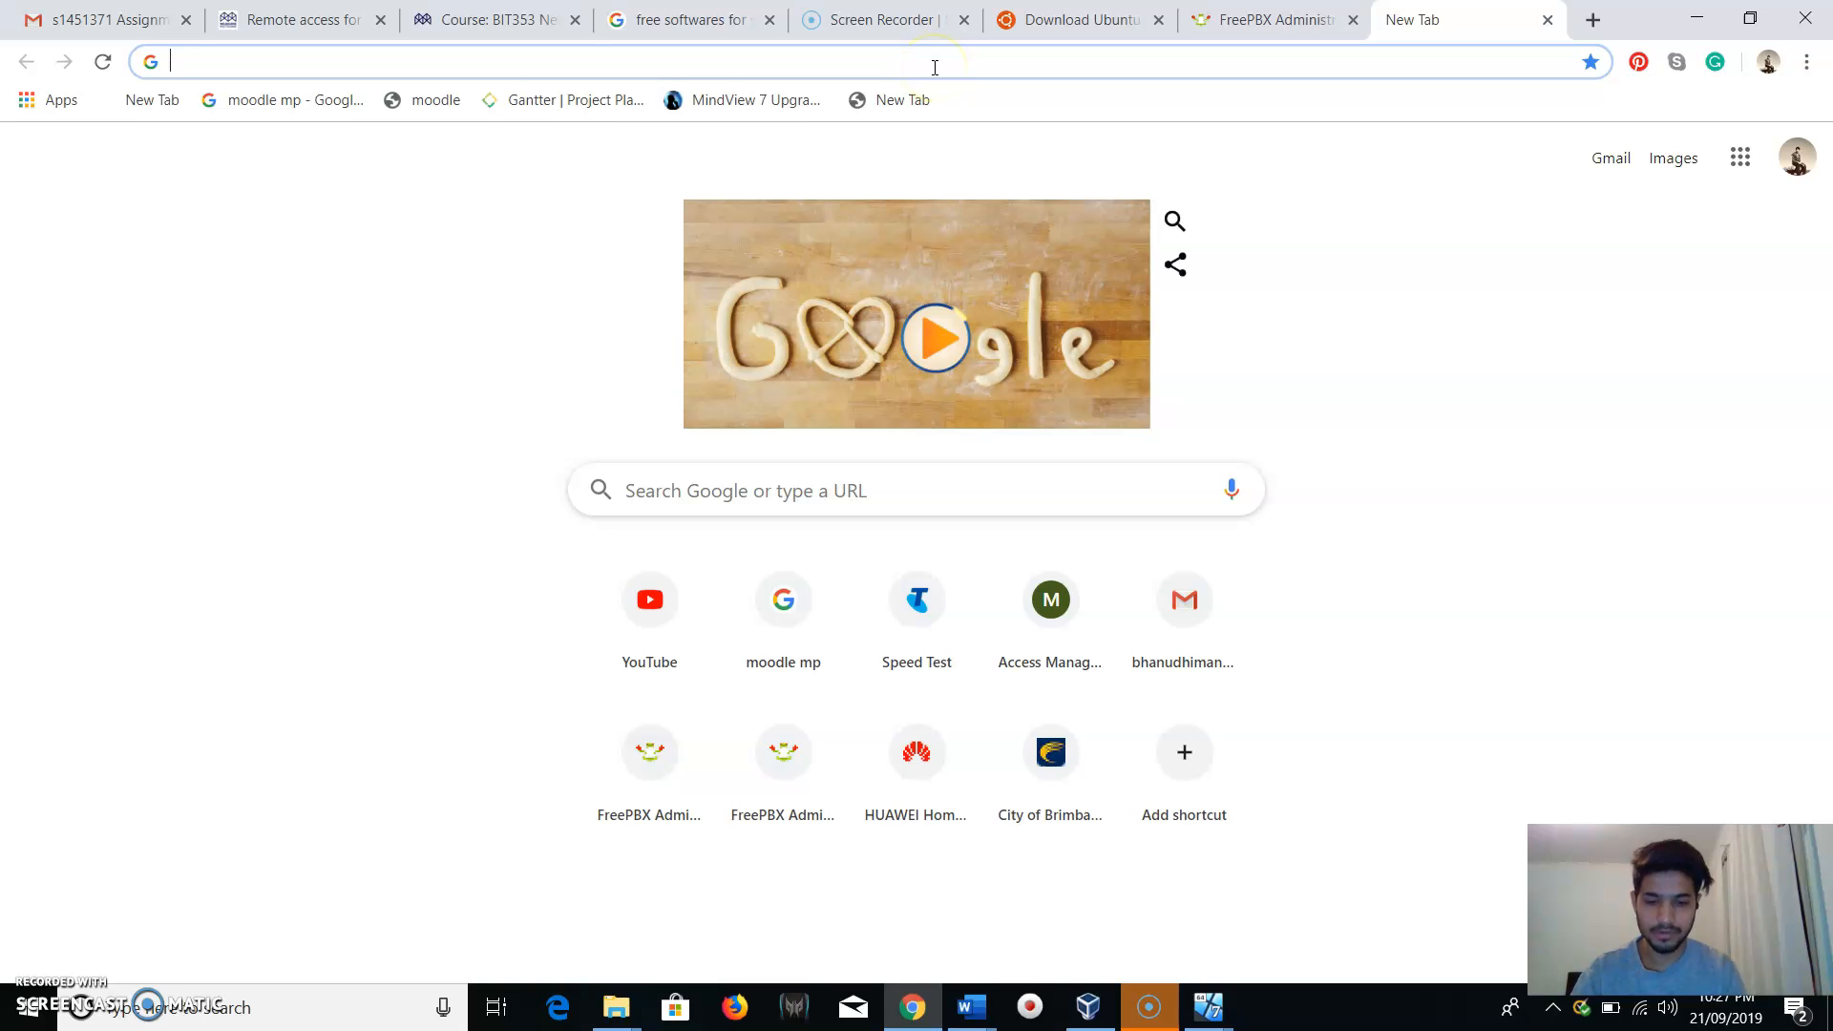
type("192.1")
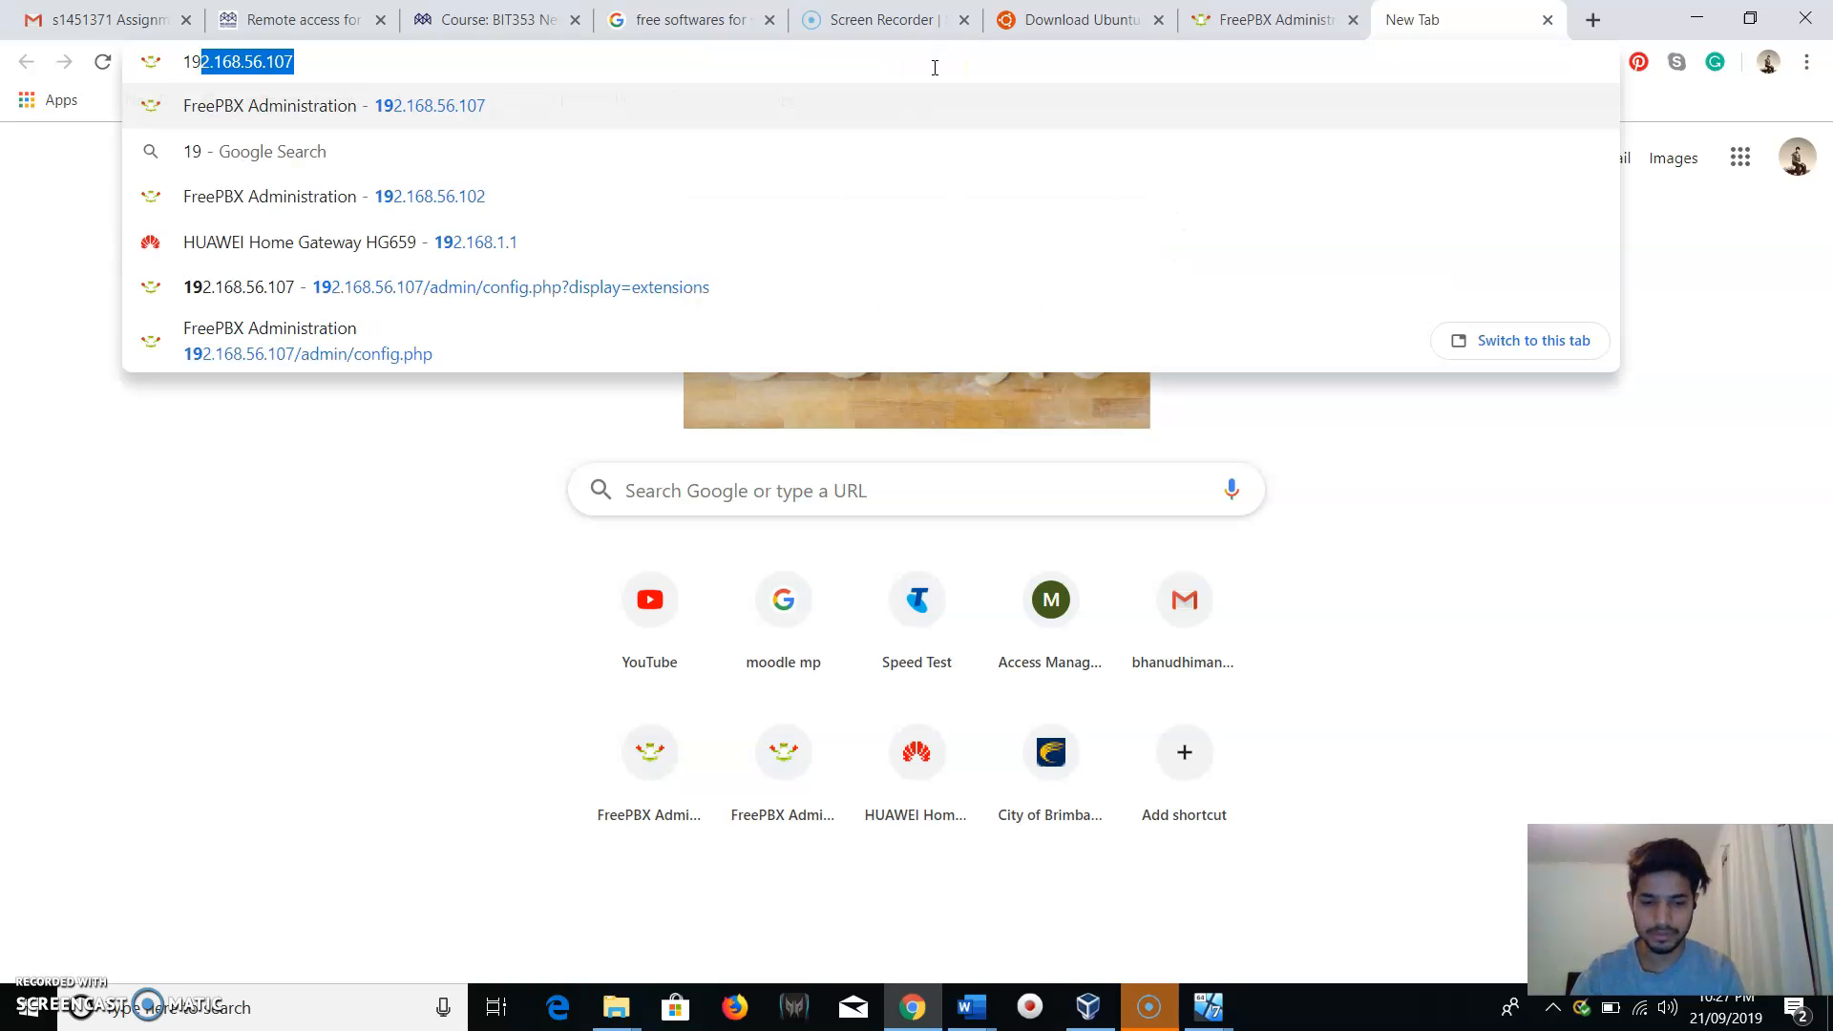
type("68.")
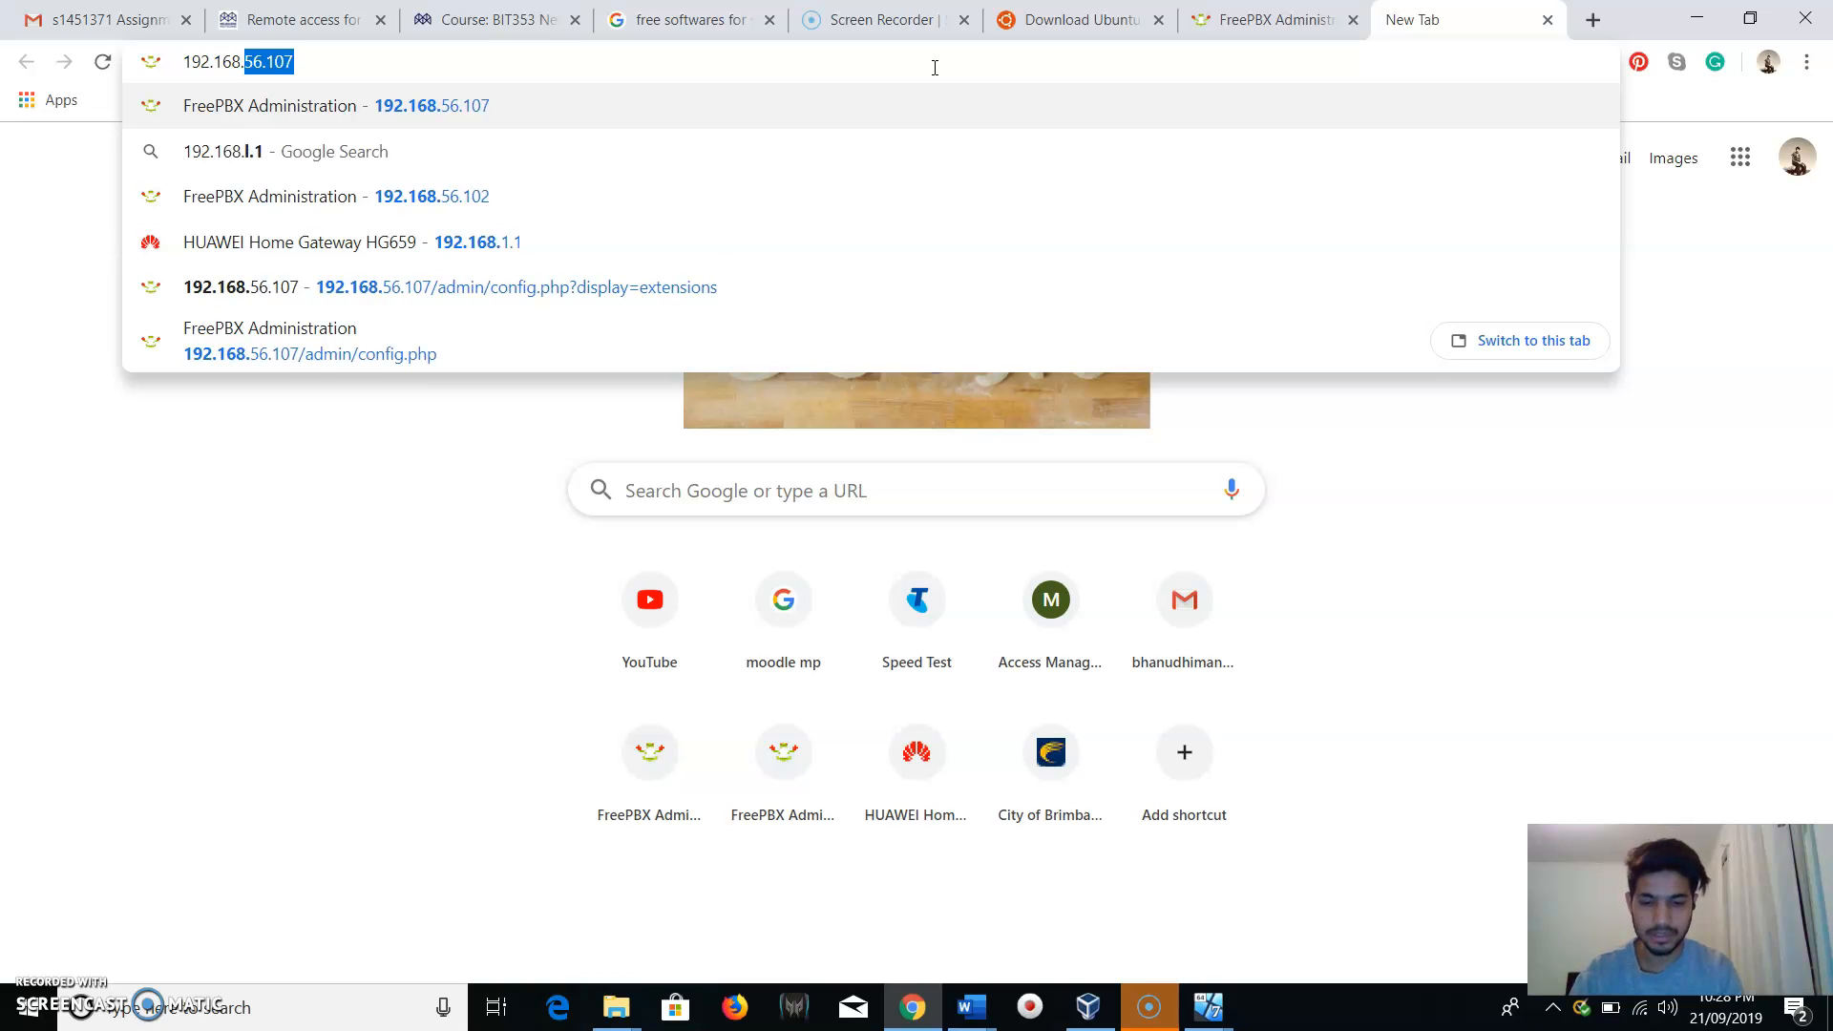
type("56.102")
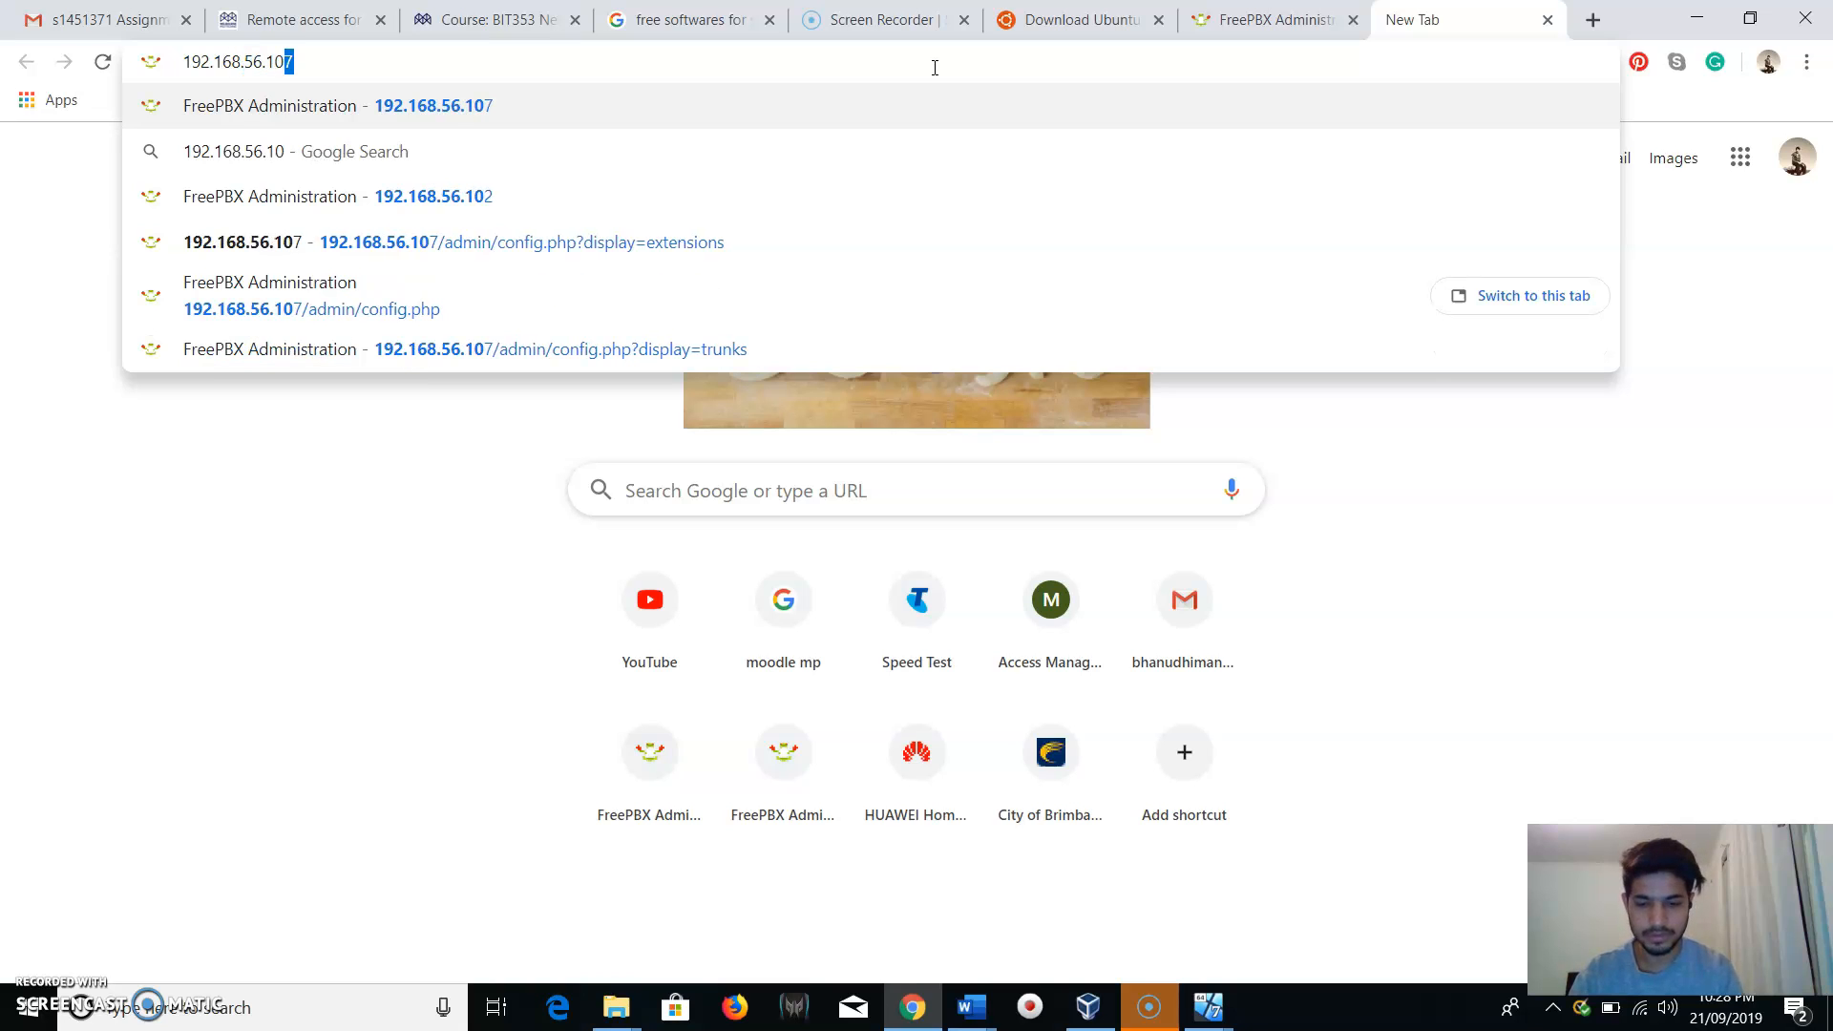
left_click(1208, 1007)
left_click(1110, 907)
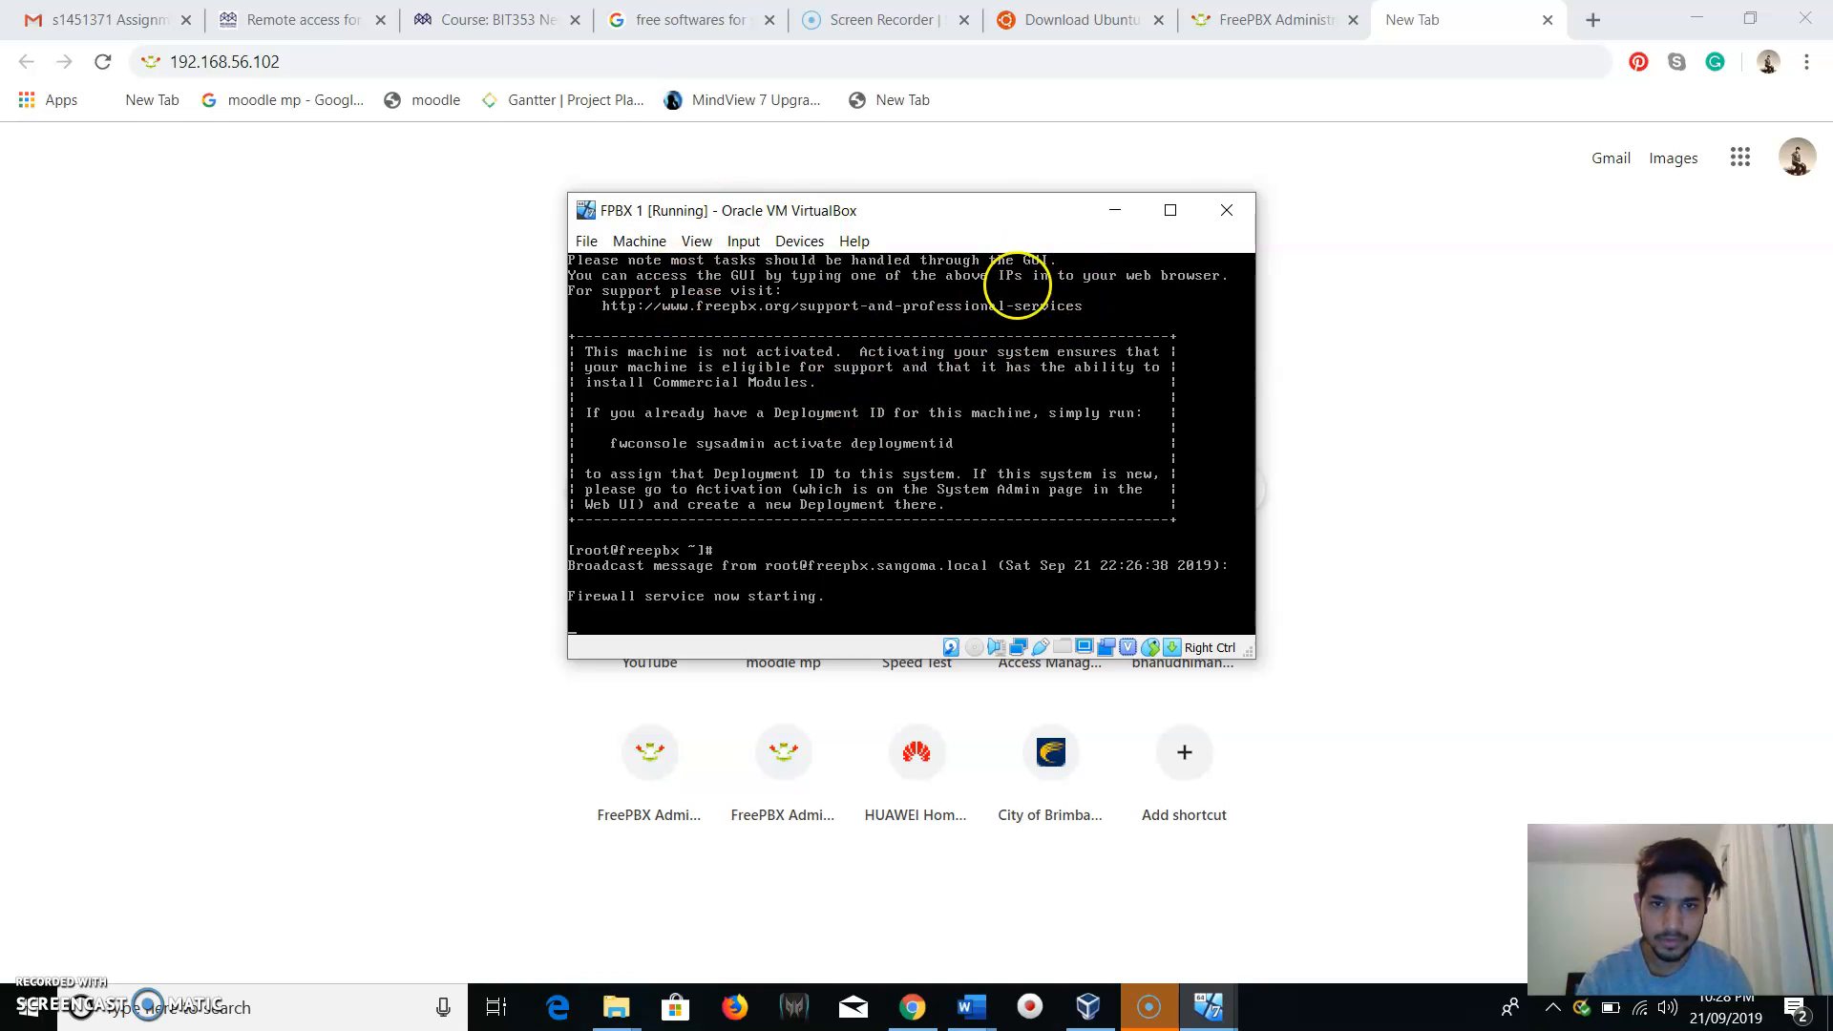
left_click_drag(1045, 217, 1033, 367)
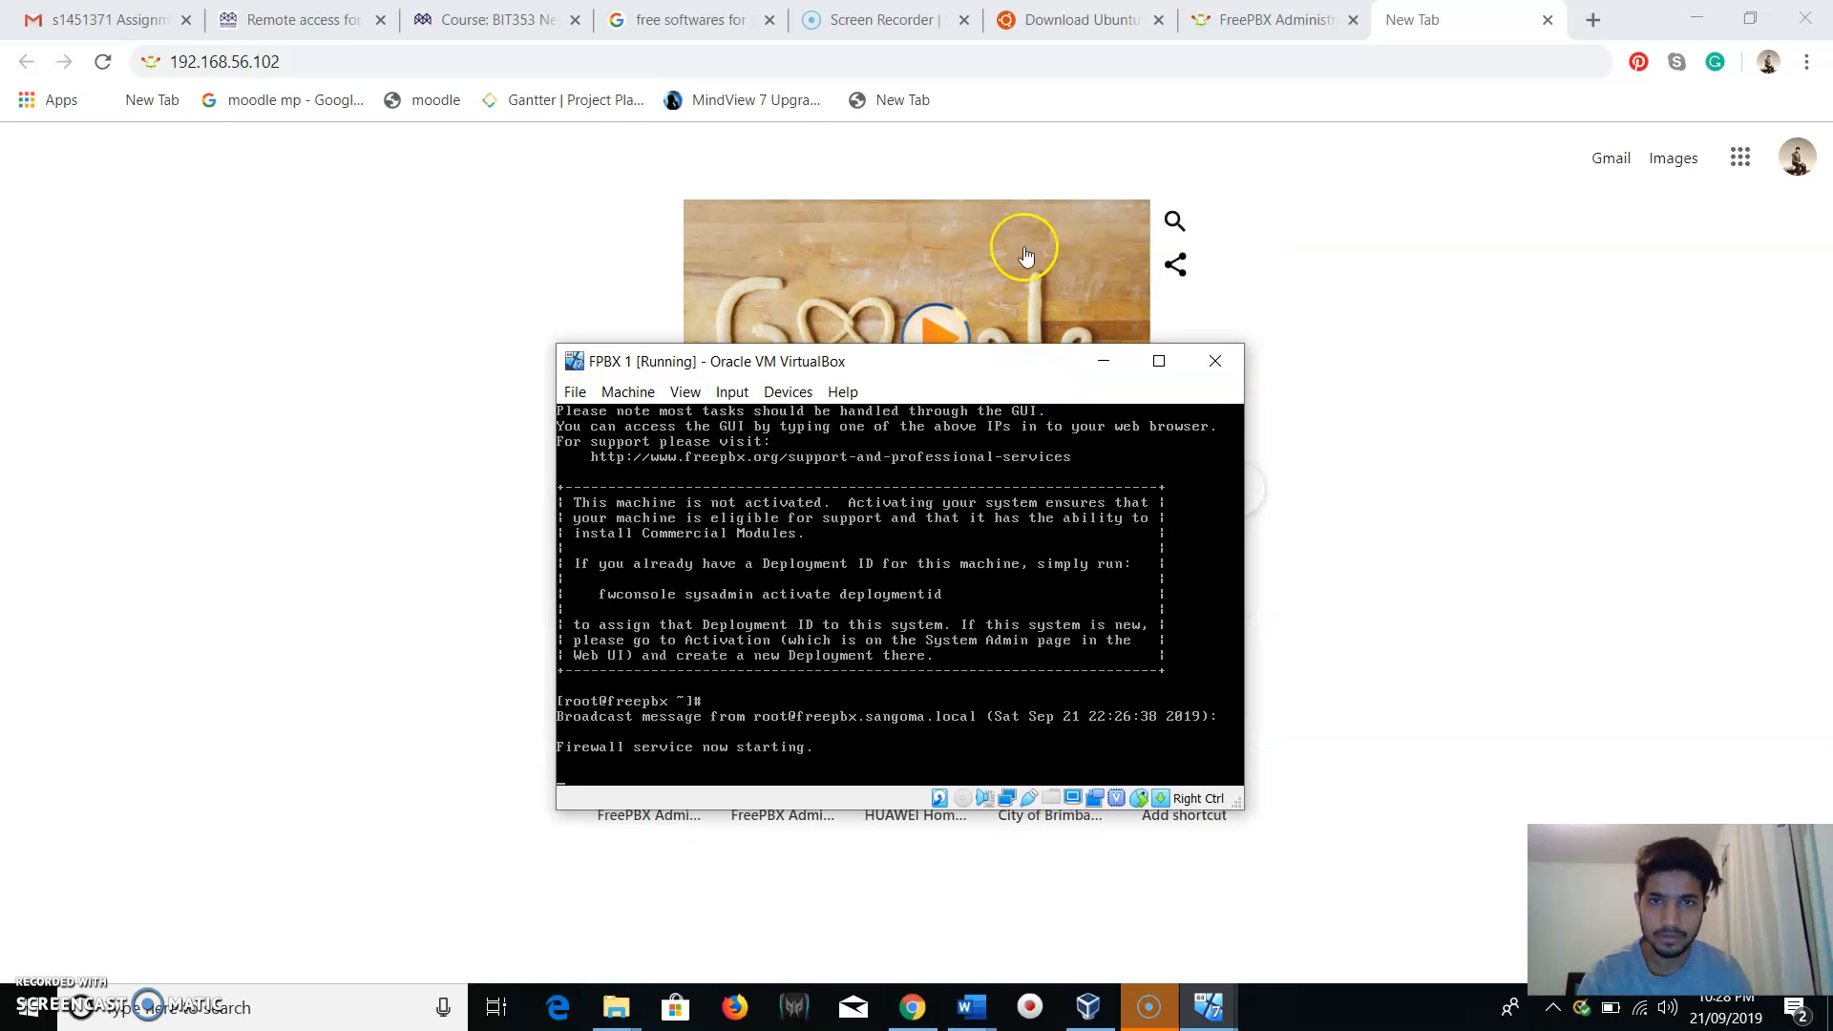
left_click(1091, 351)
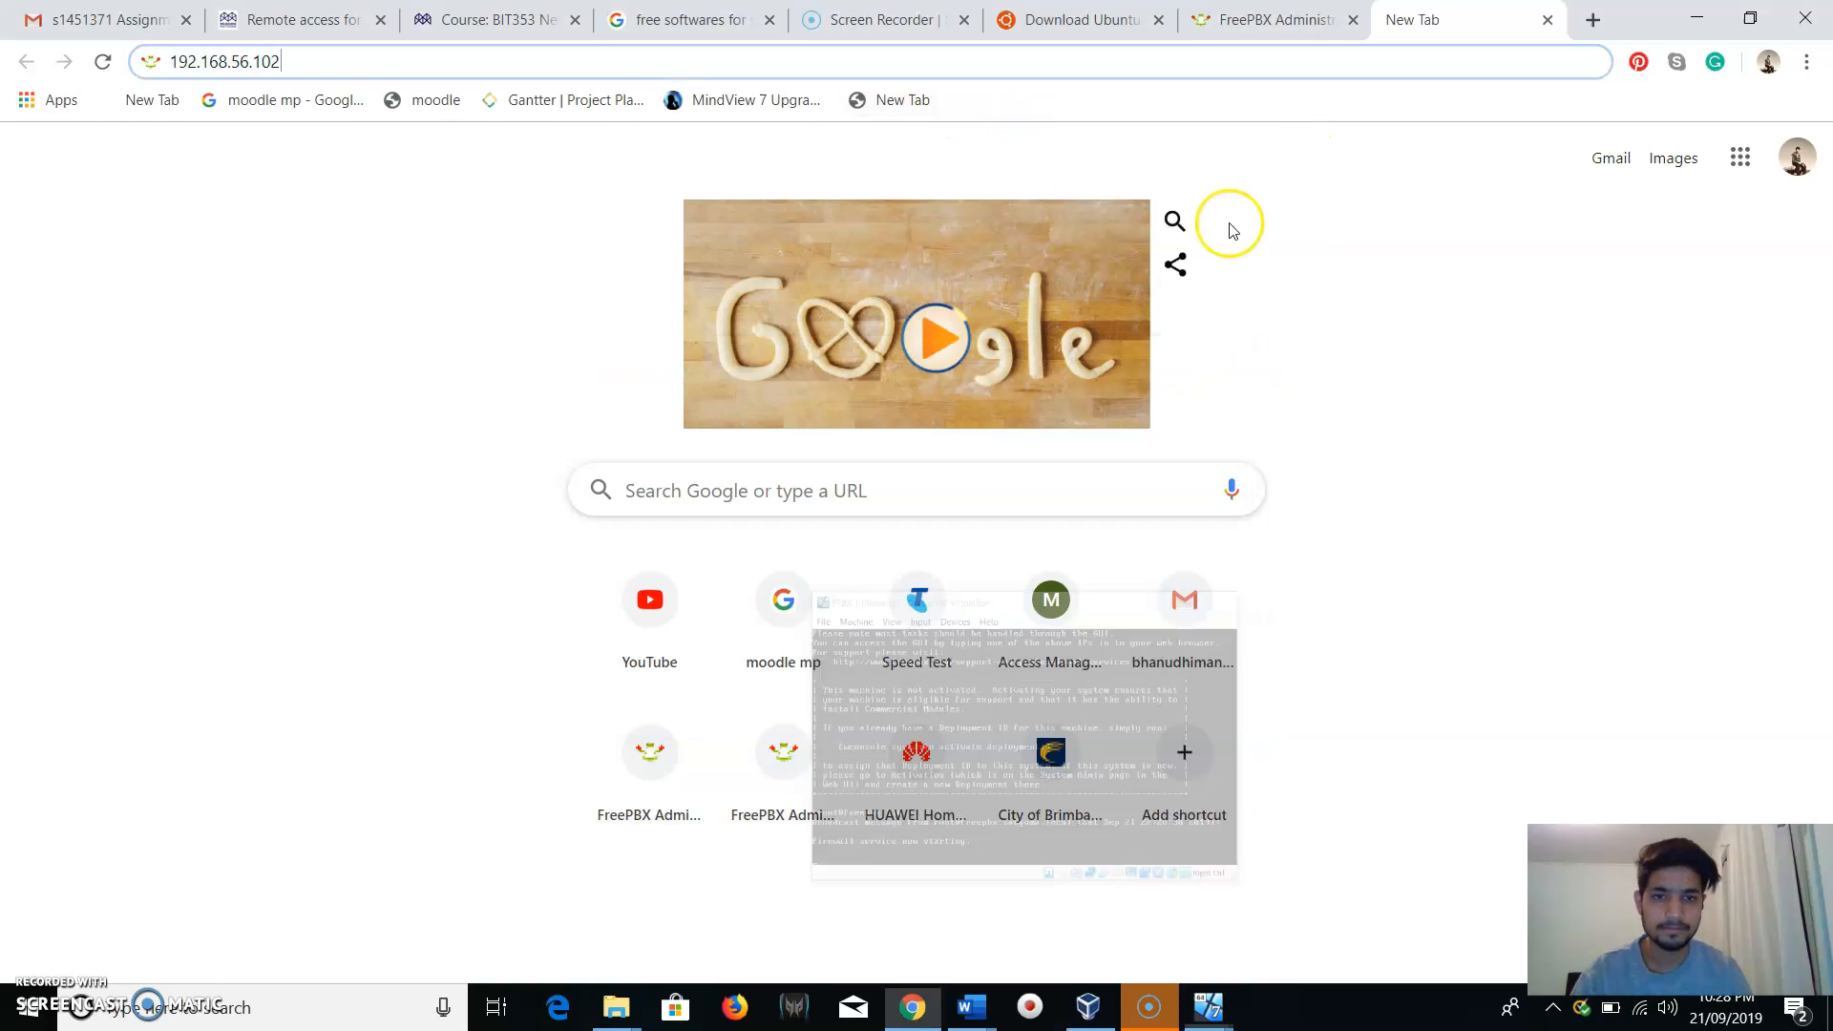
left_click(1307, 17)
left_click(1486, 18)
left_click(382, 139)
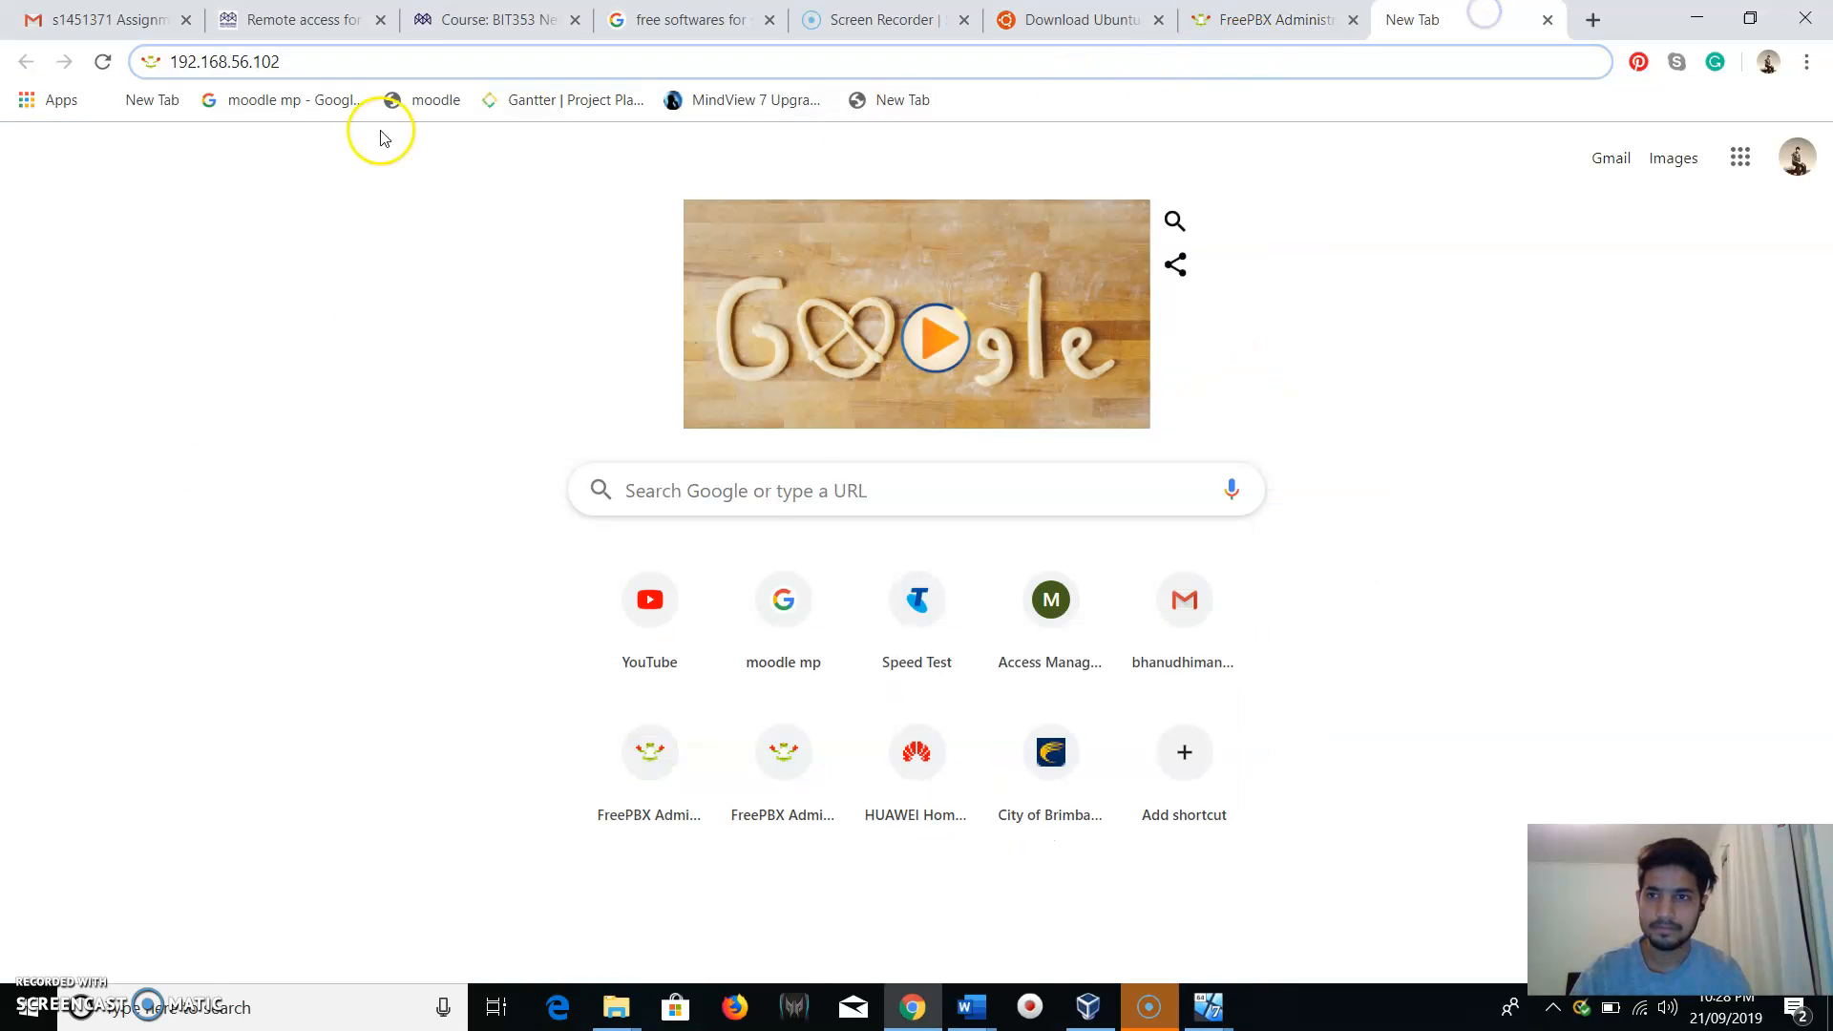
key("Return")
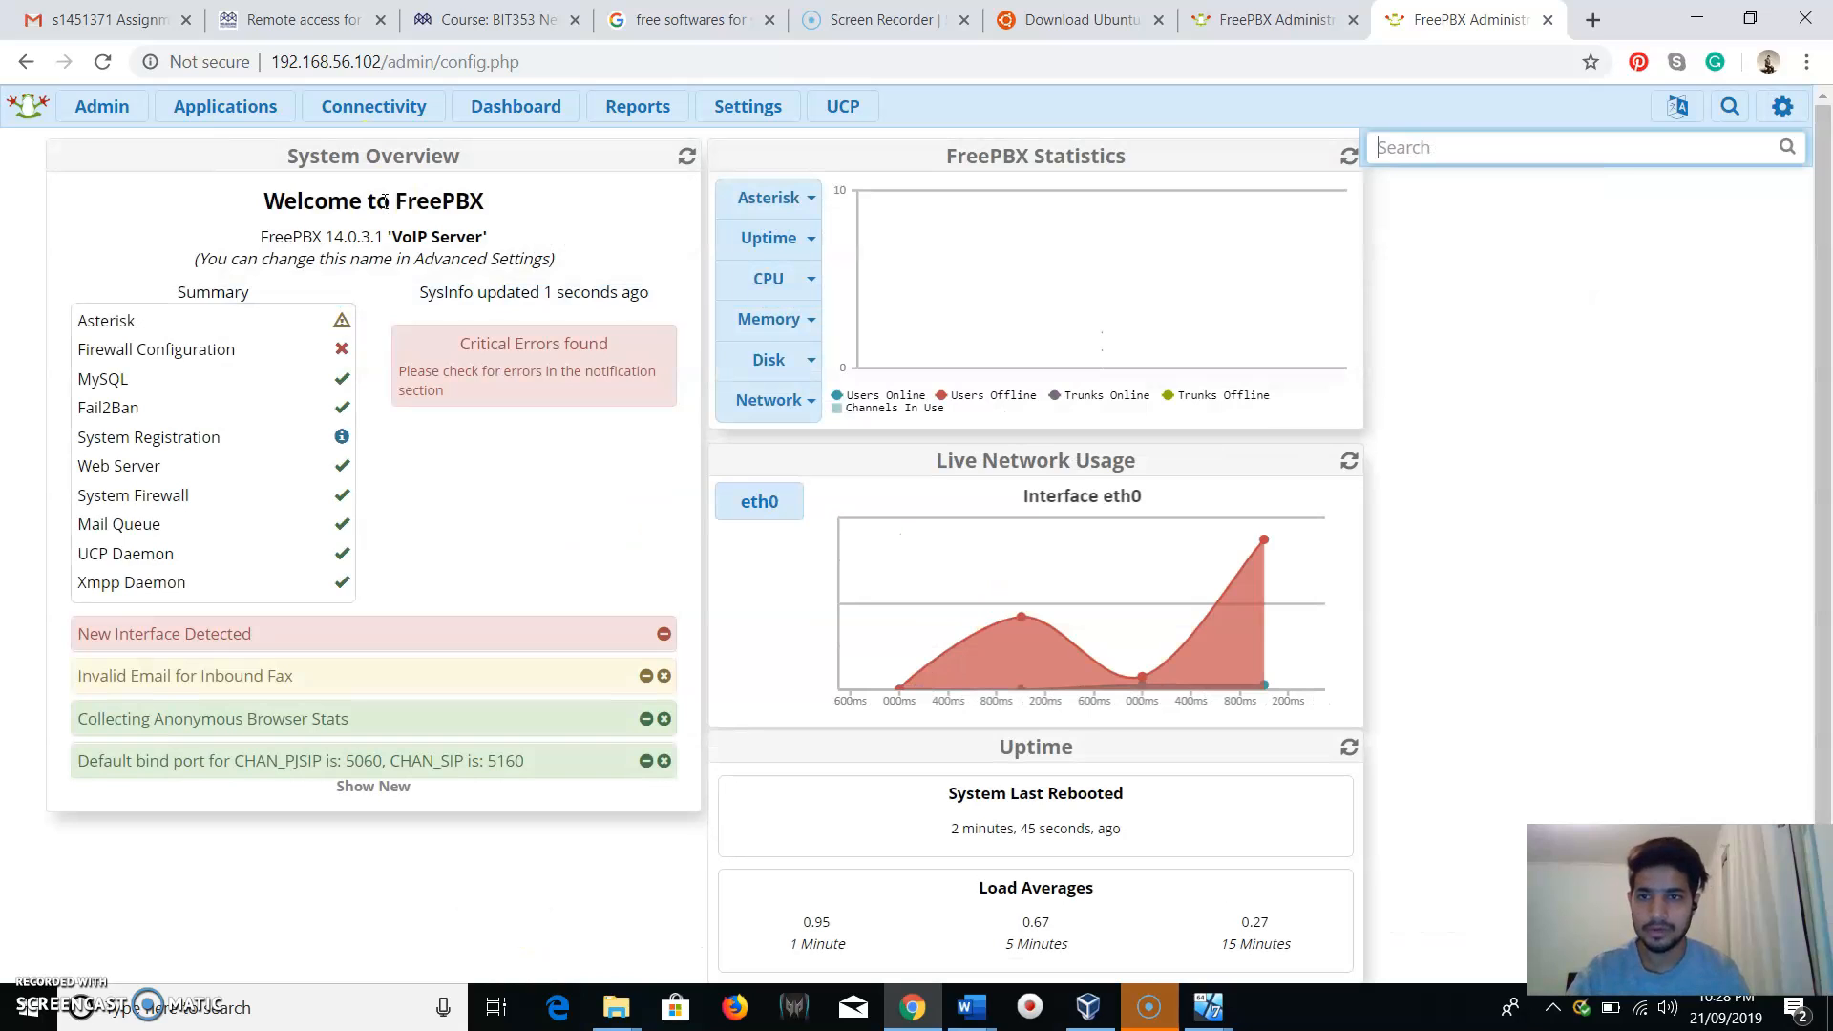
Look through the Applications and Connectivity options of the 192.168.56.102 server and open its Extensions page.
left_click(200, 110)
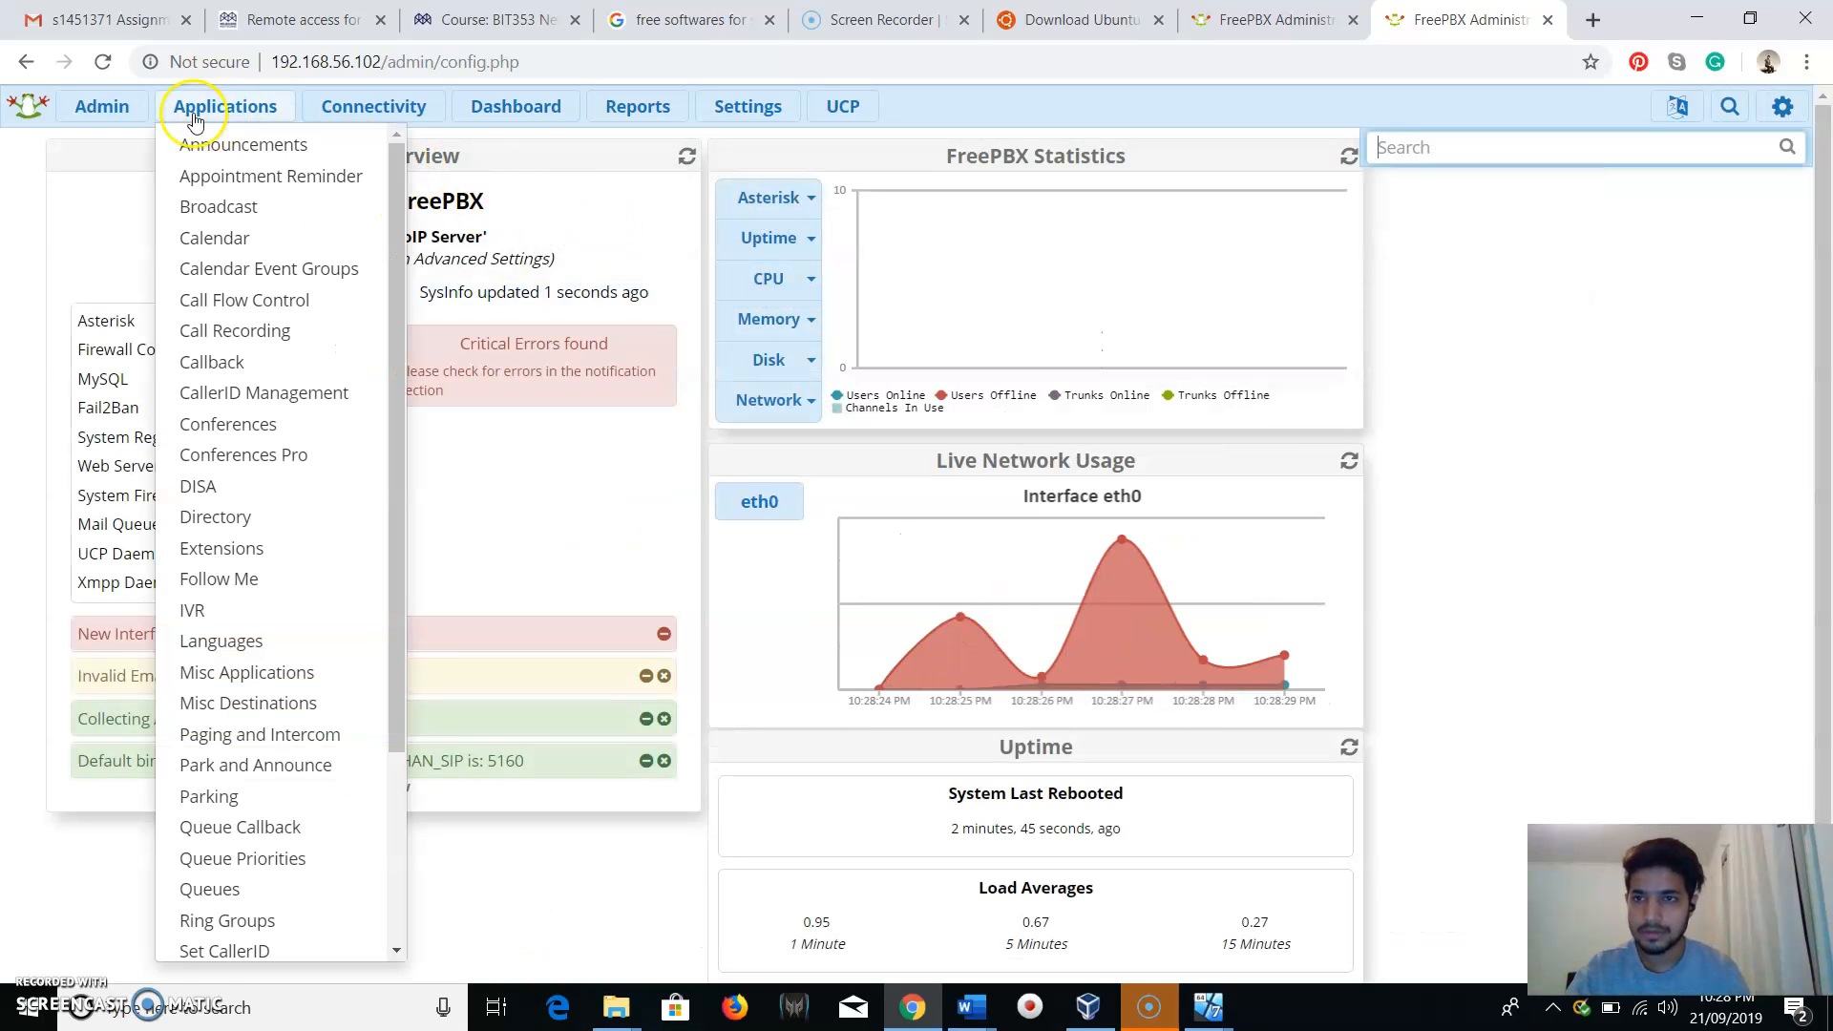
left_click(353, 107)
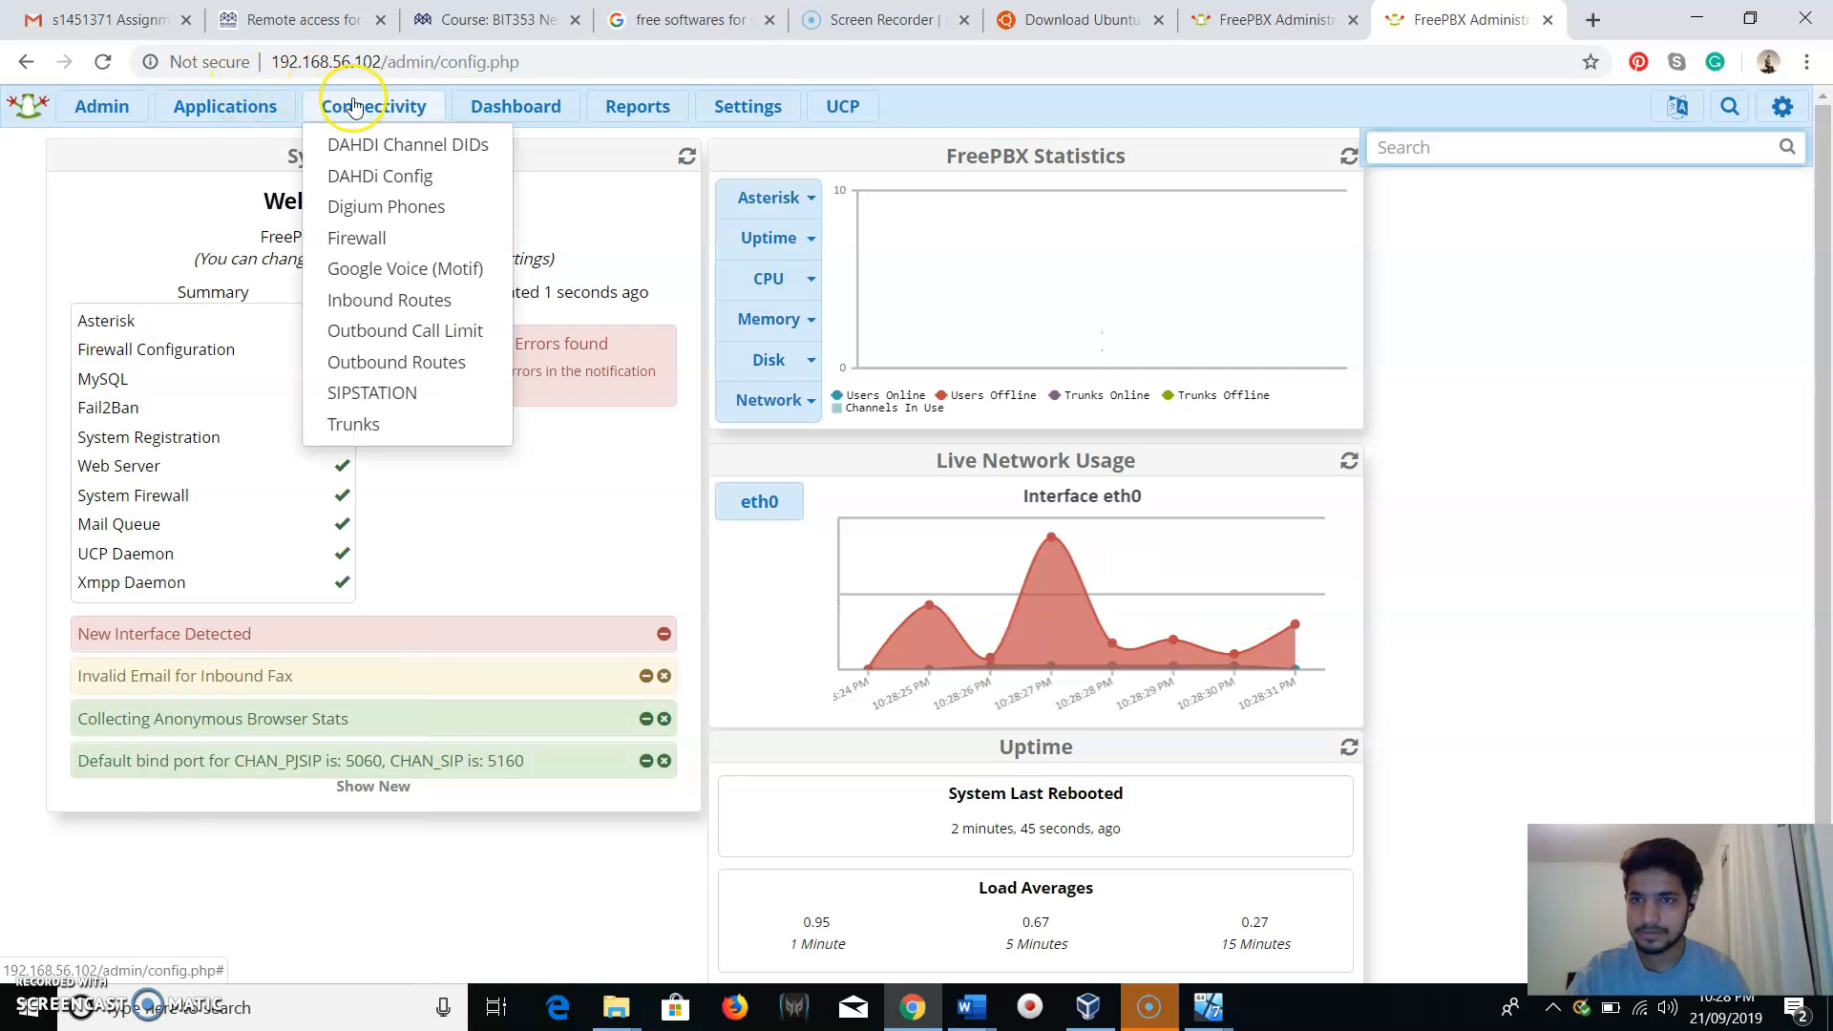
left_click(234, 110)
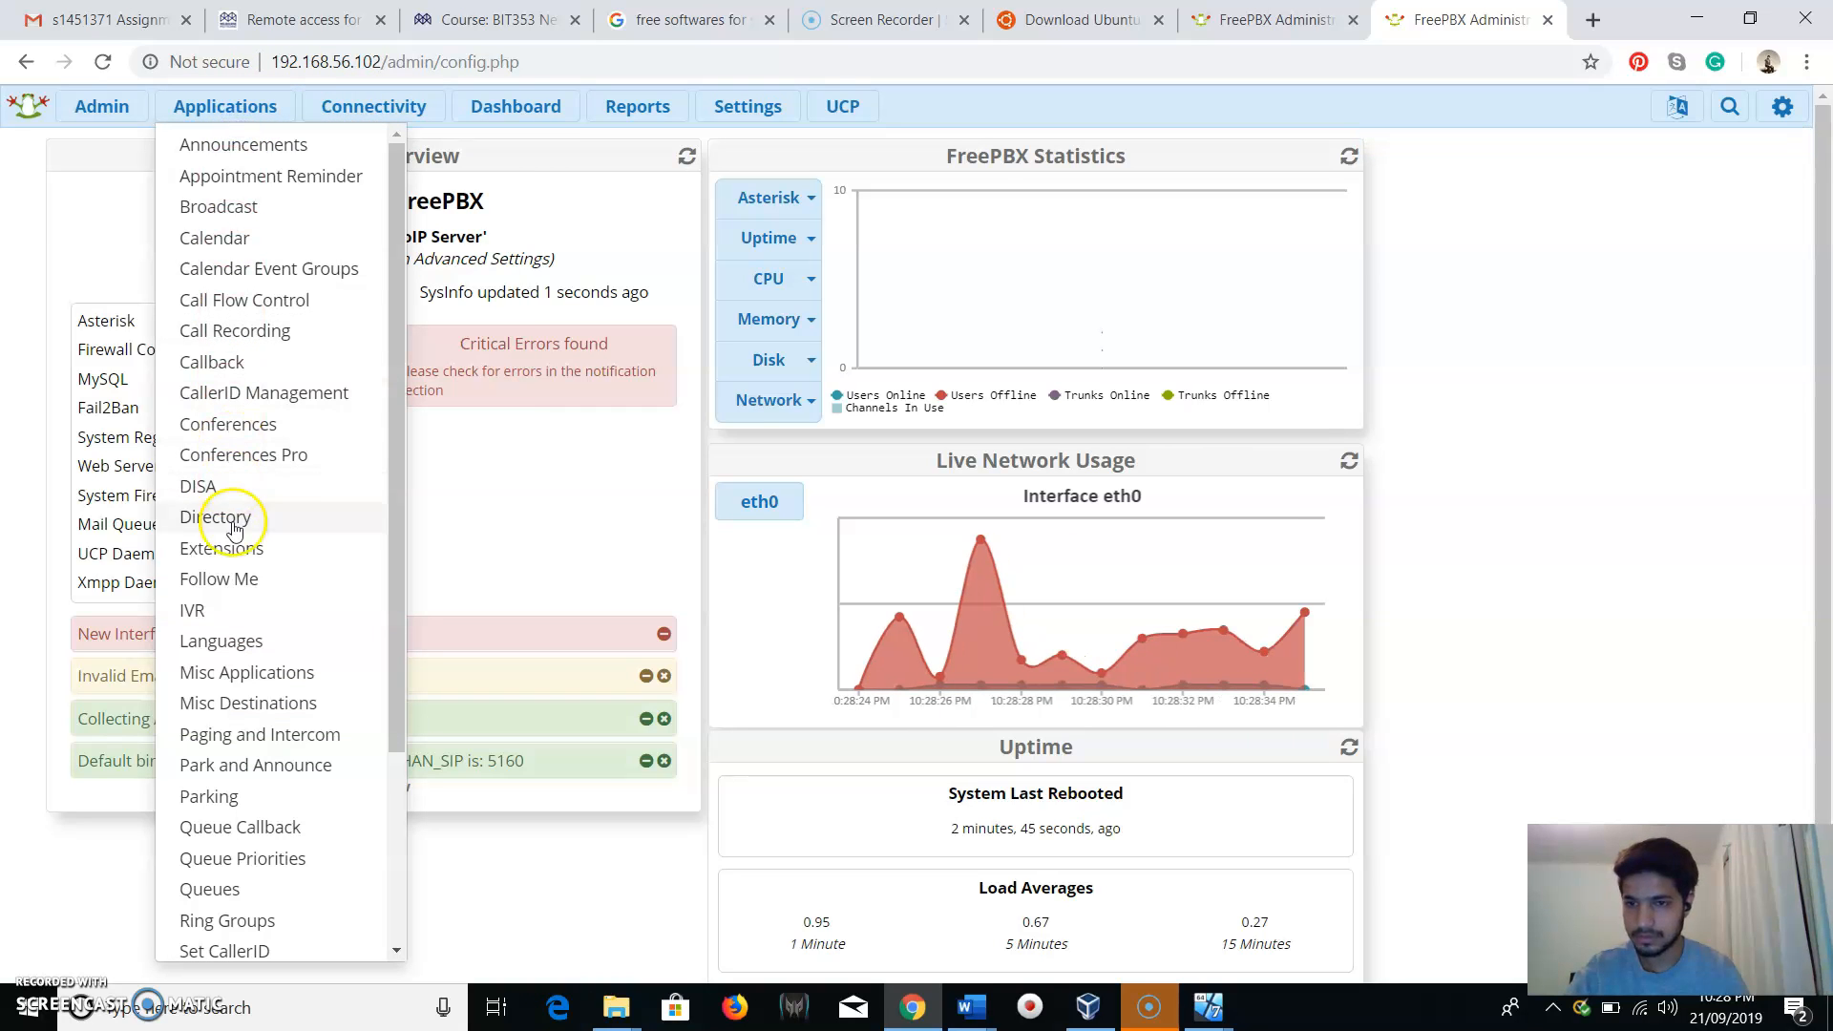
left_click(239, 557)
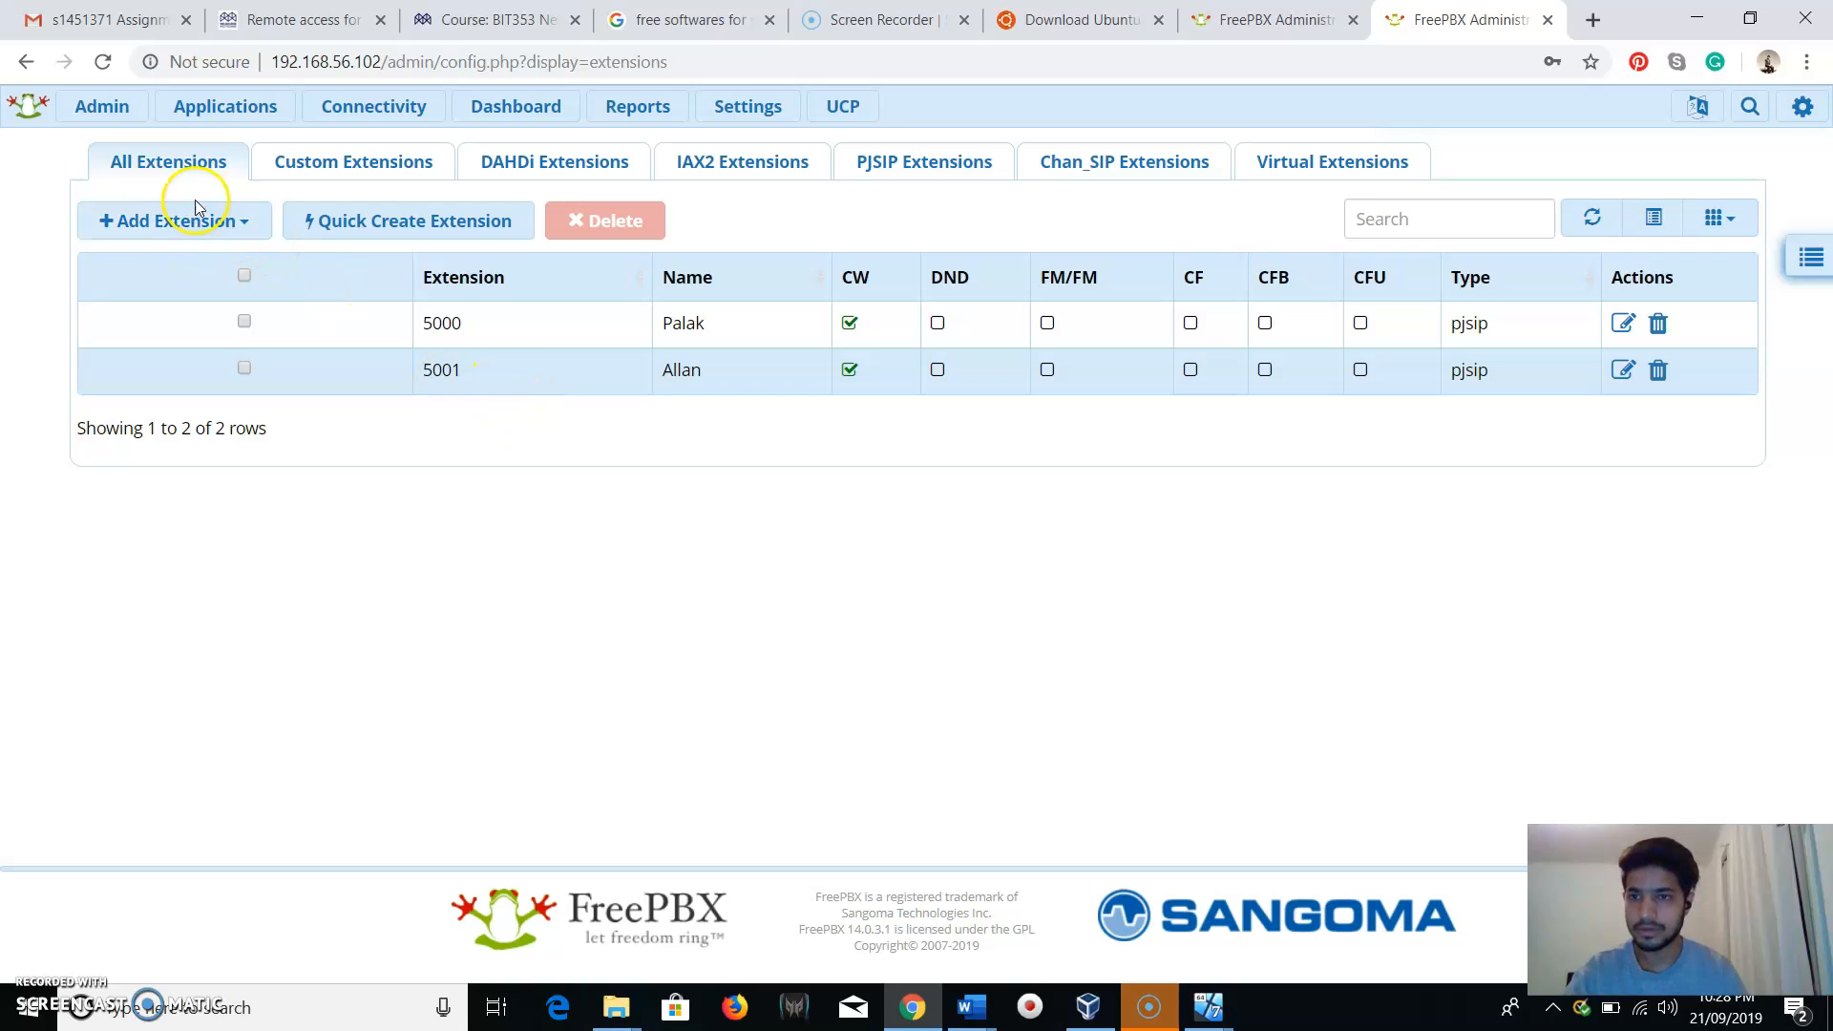
Open the form for adding a new PJSIP extension and look over its general settings.
left_click(201, 229)
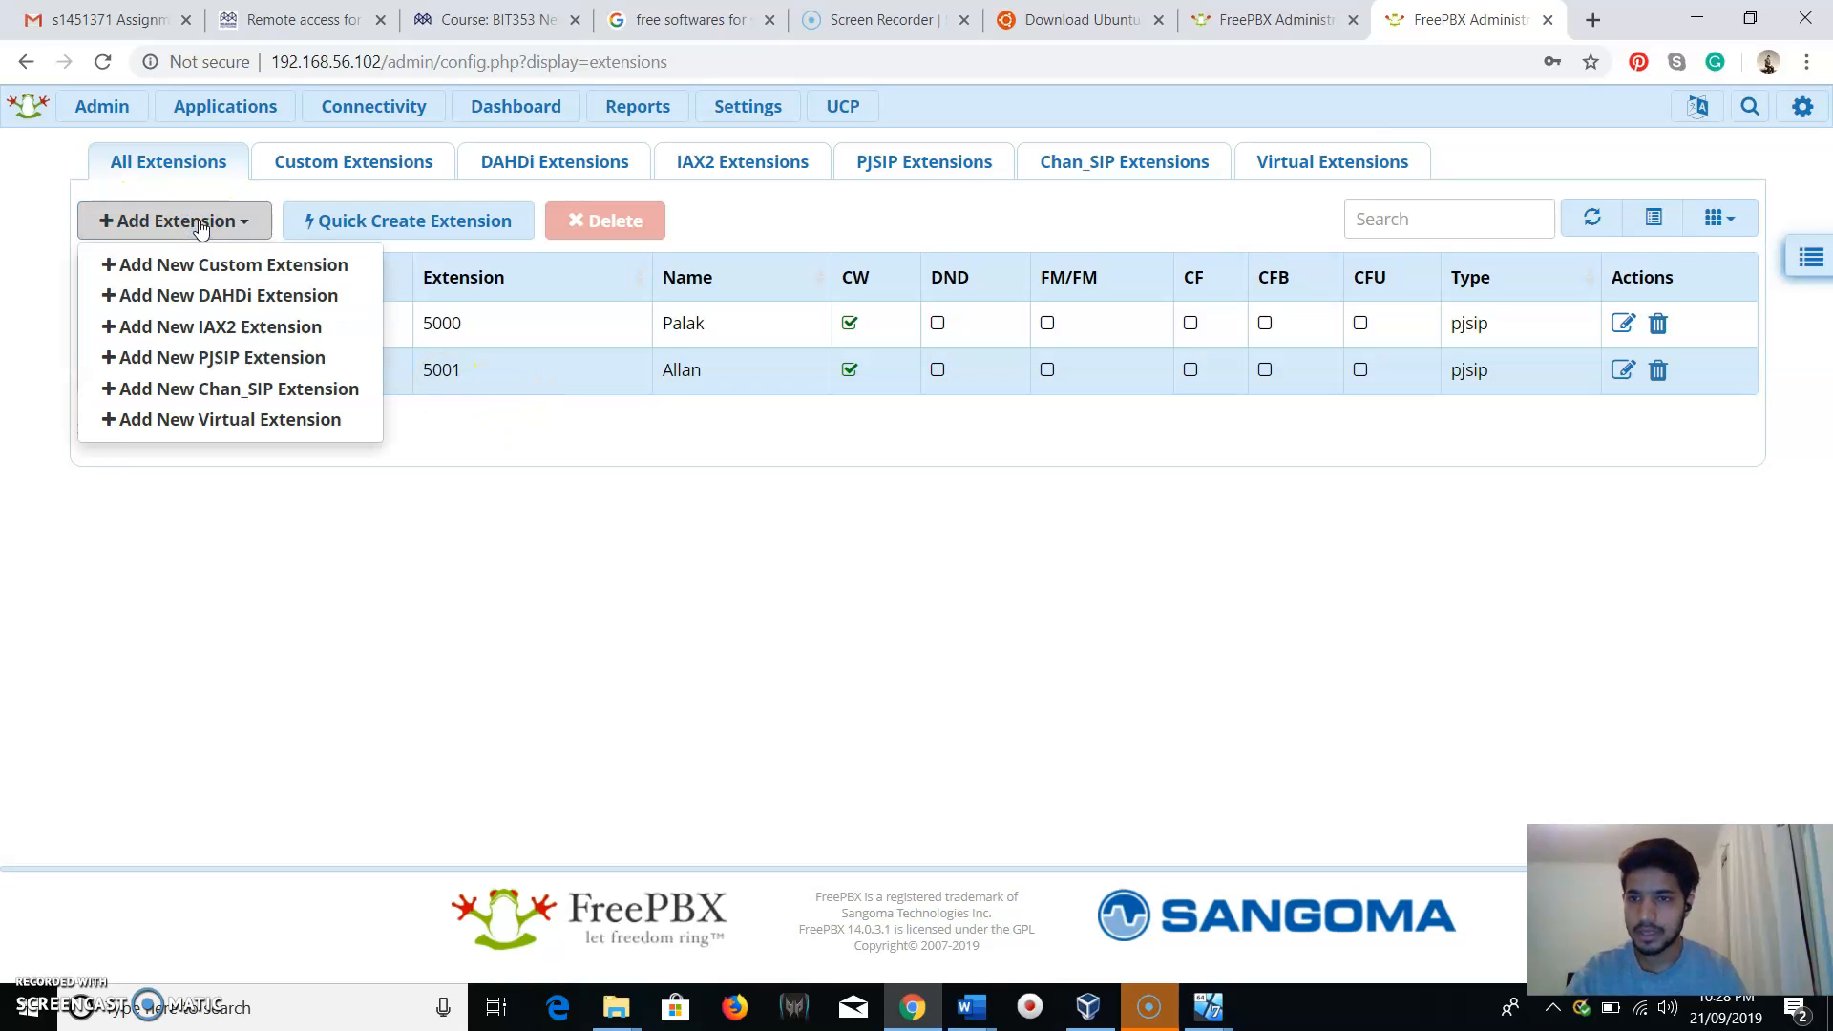
left_click(268, 361)
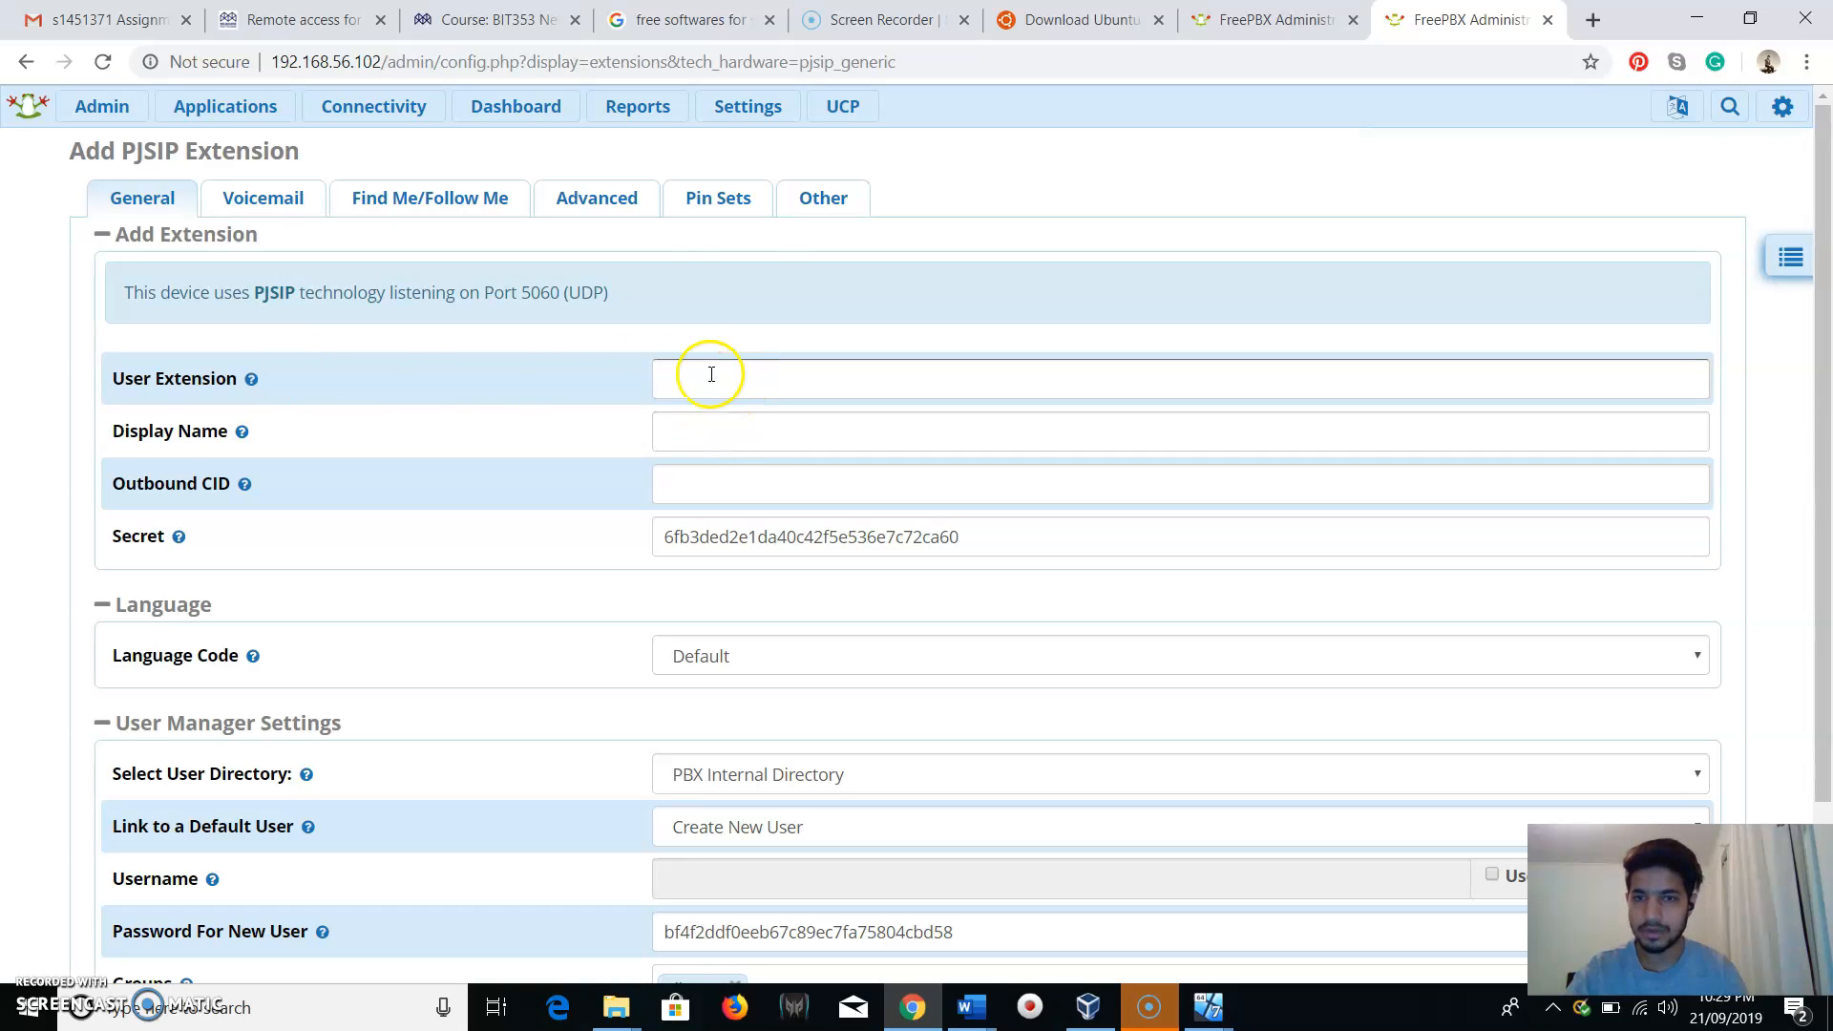
scroll(745, 667, "down", 2)
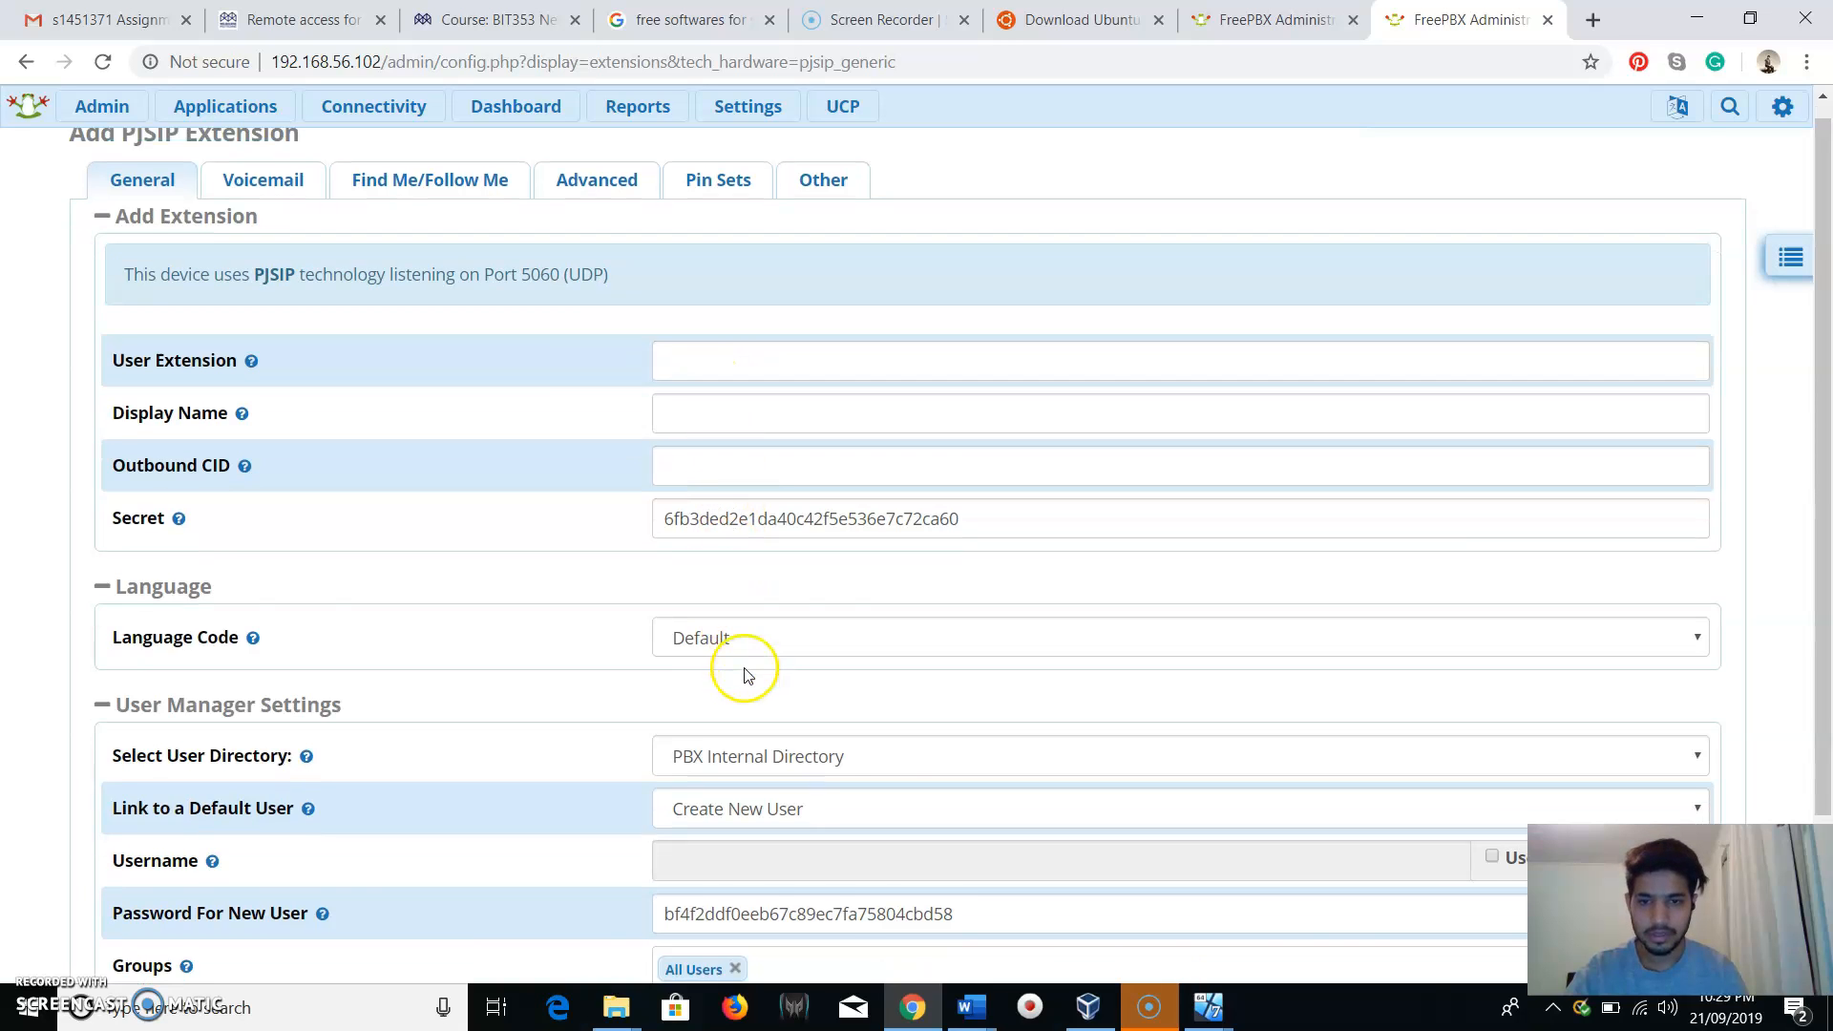
Return to the extensions list without adding a new extension and open extension 5000 for editing.
scroll(684, 523, "up", 2)
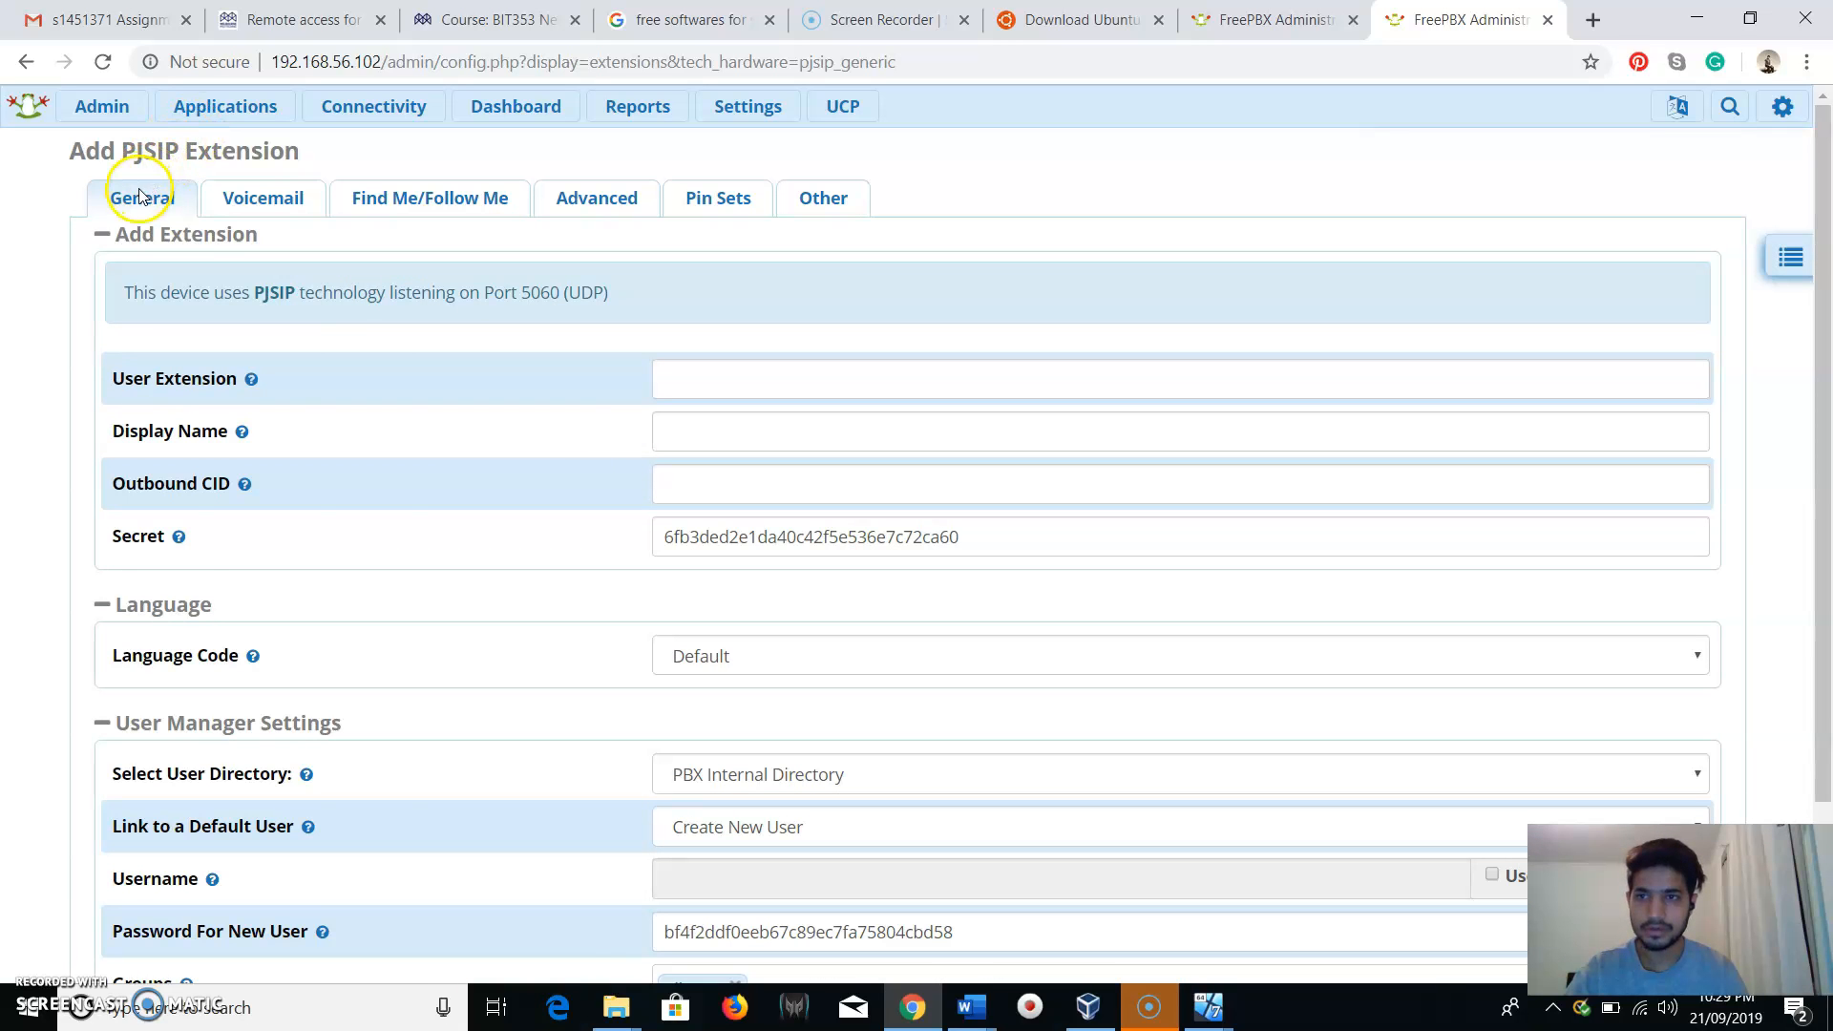
mouse_move(239, 106)
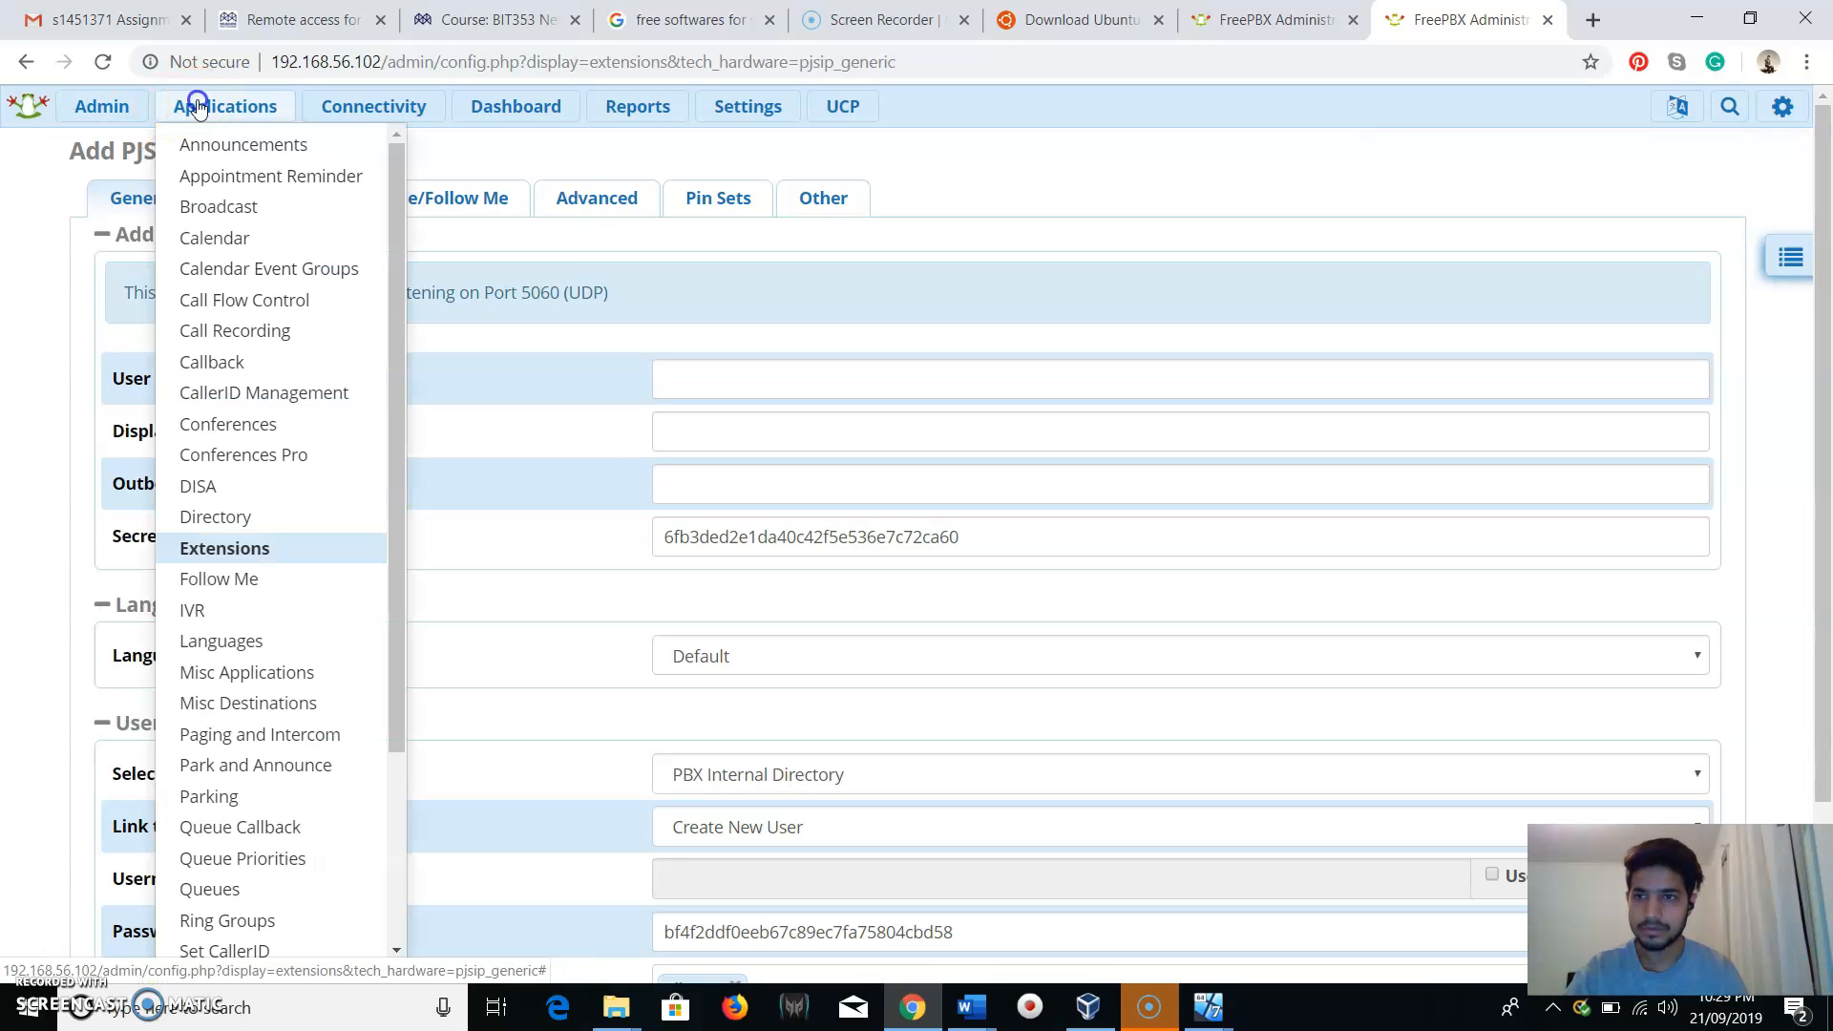
left_click(245, 548)
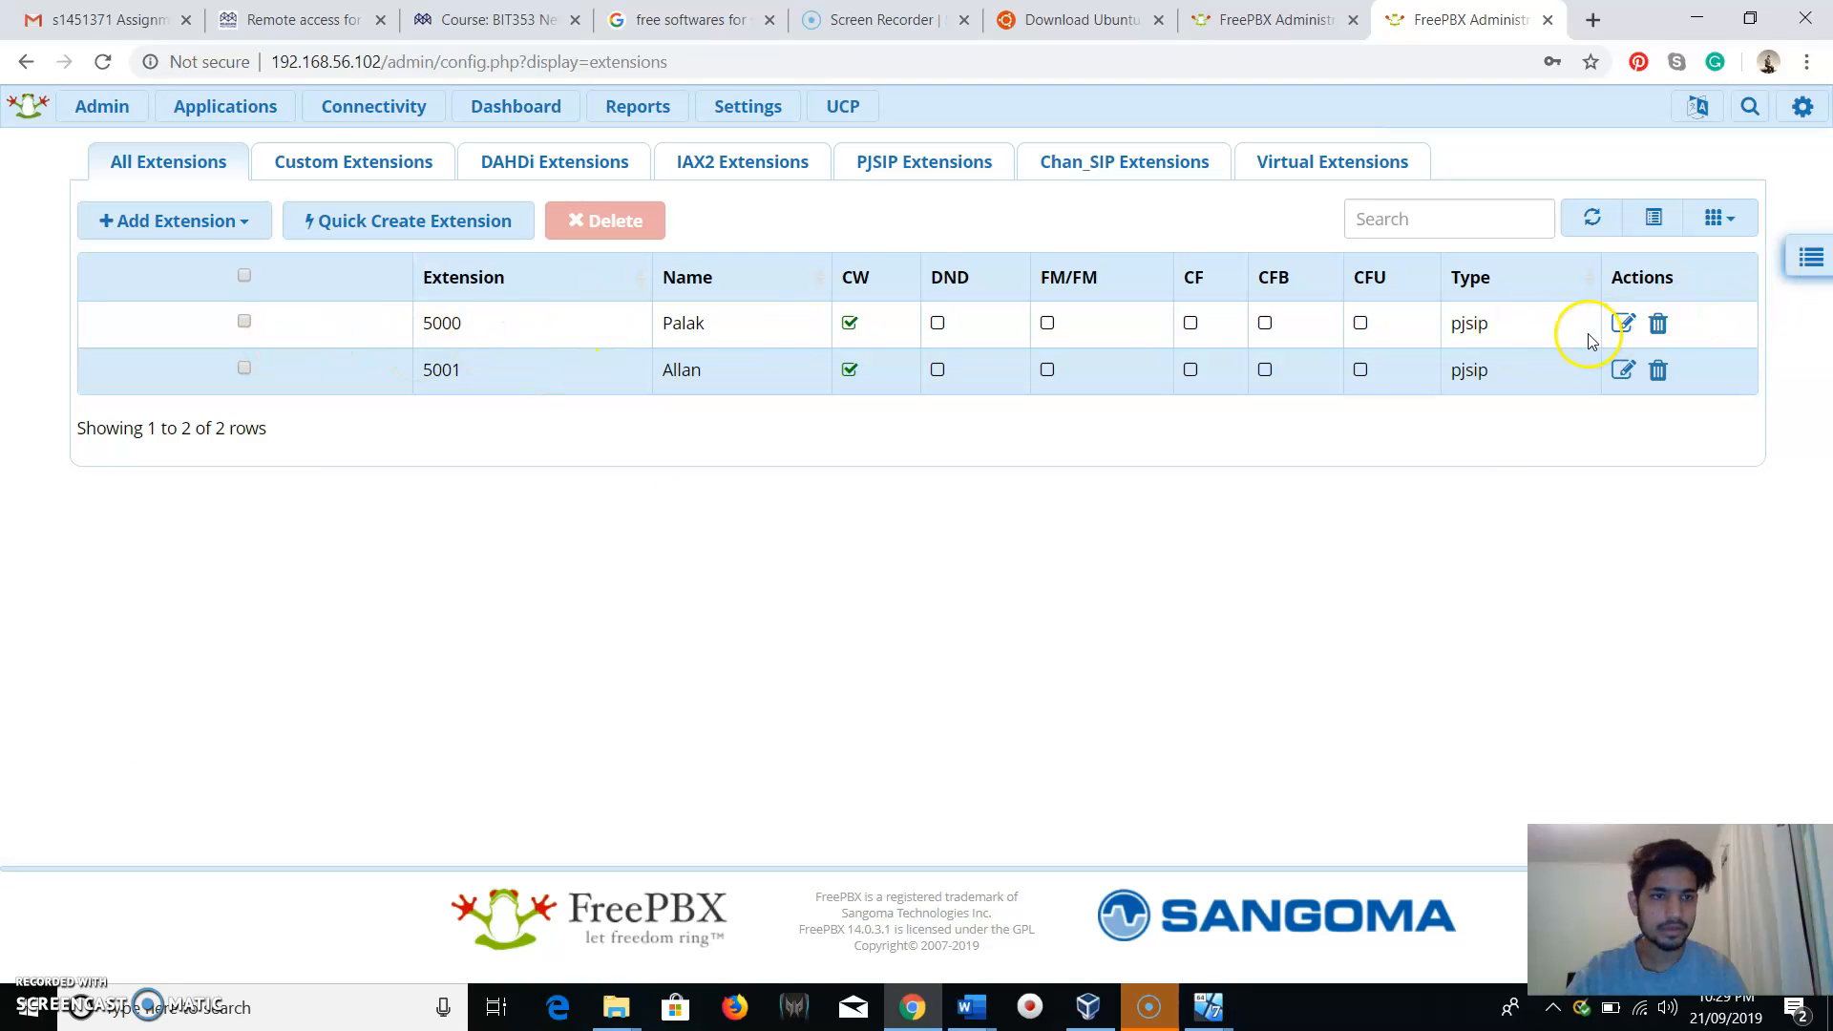
left_click(1633, 325)
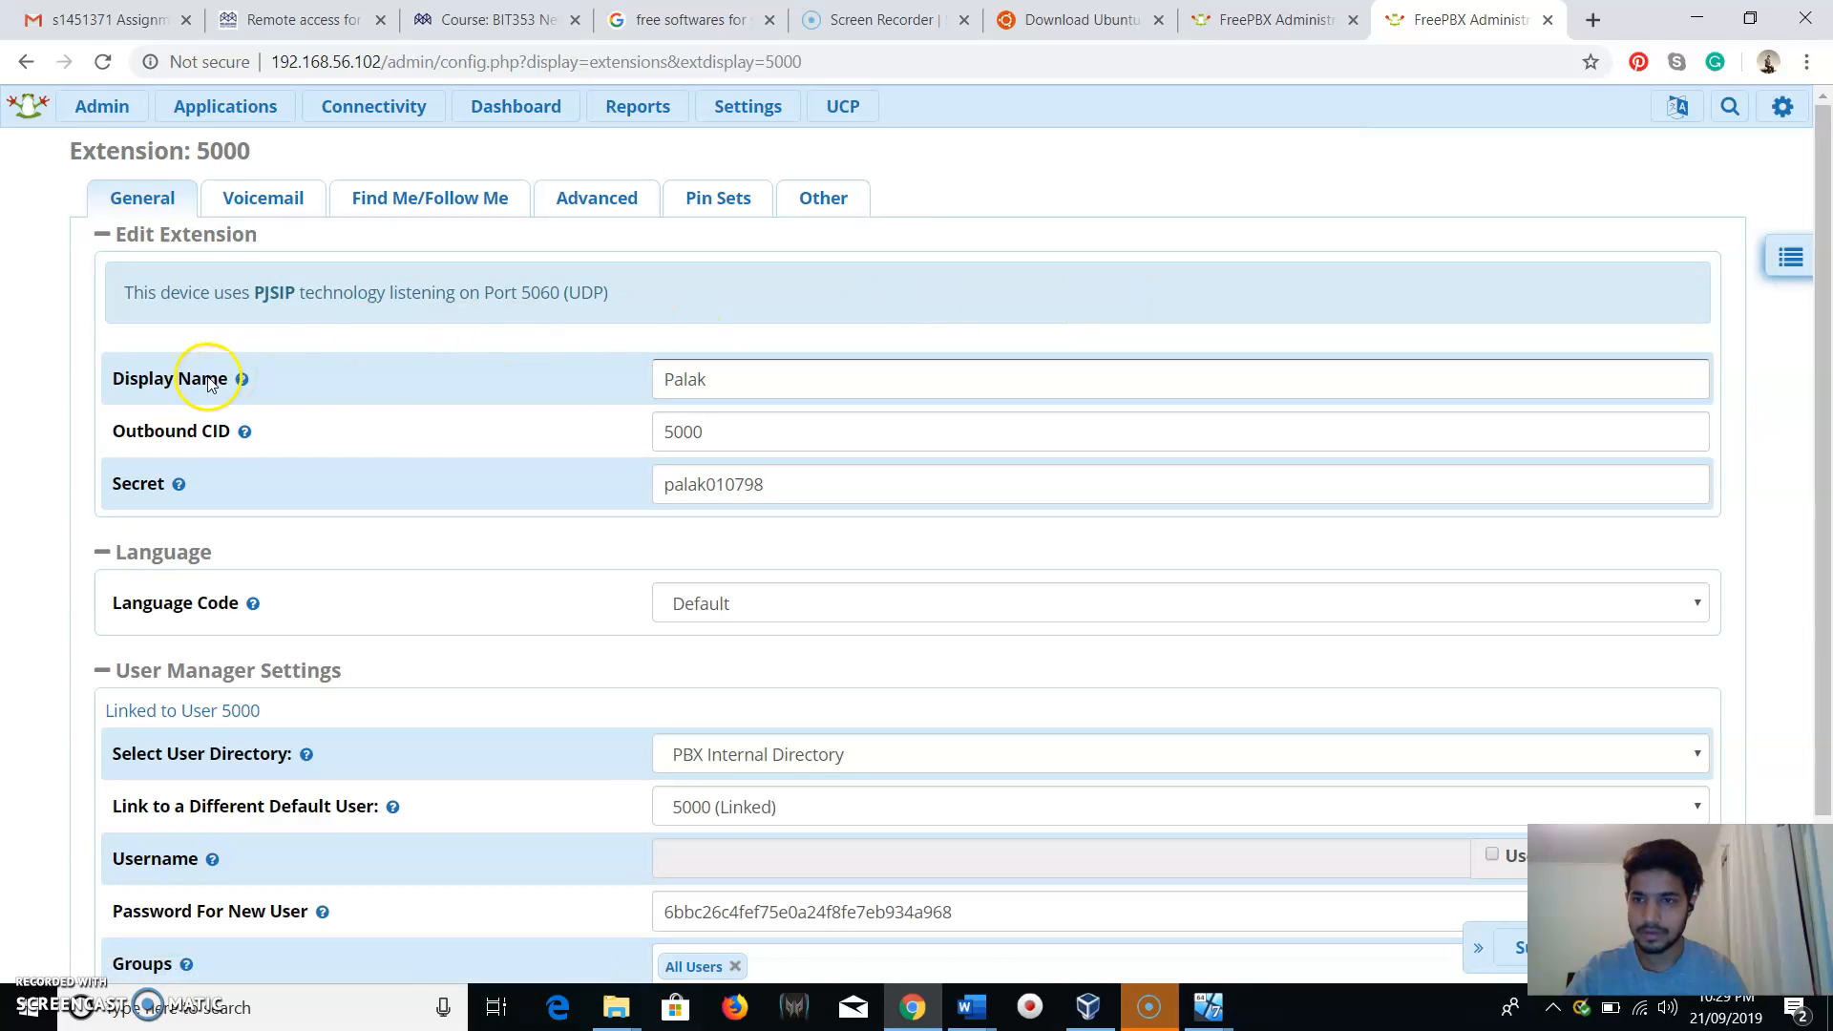
Review extension 5000's general settings, including its display name, outbound CID, secret and User Manager settings.
left_click(706, 367)
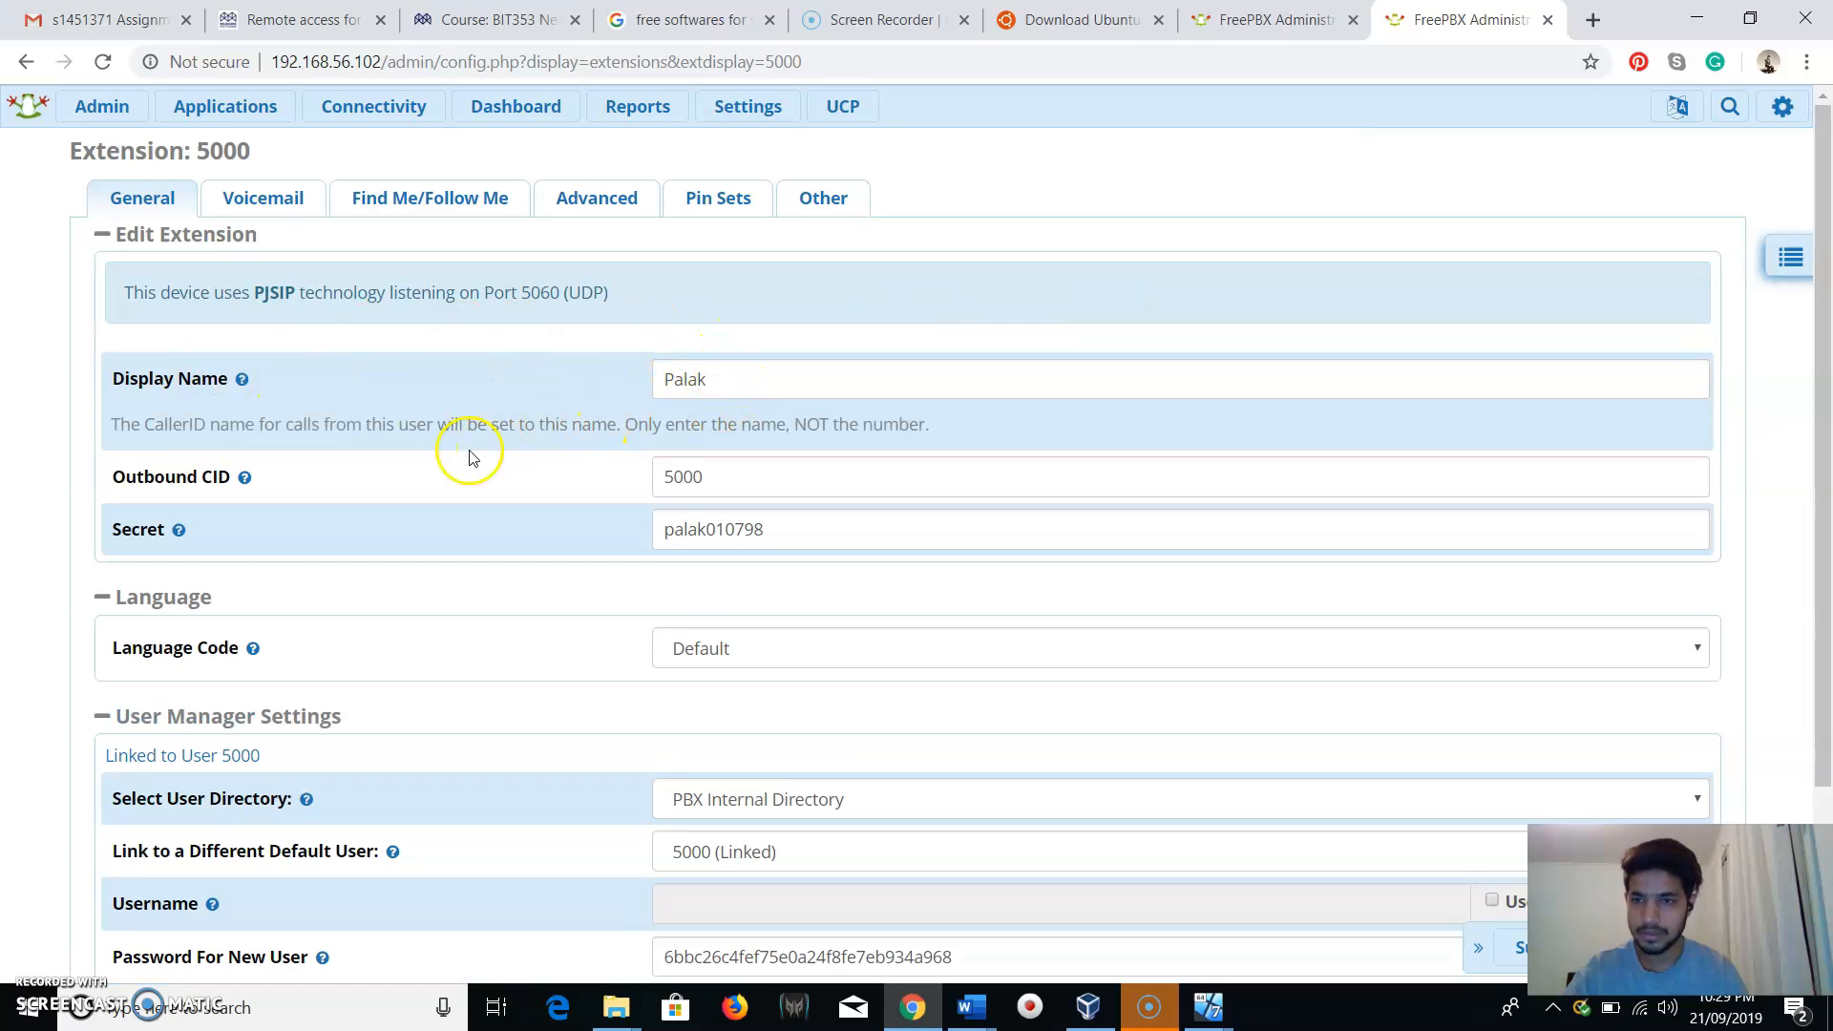
left_click(683, 425)
left_click_drag(725, 432, 655, 425)
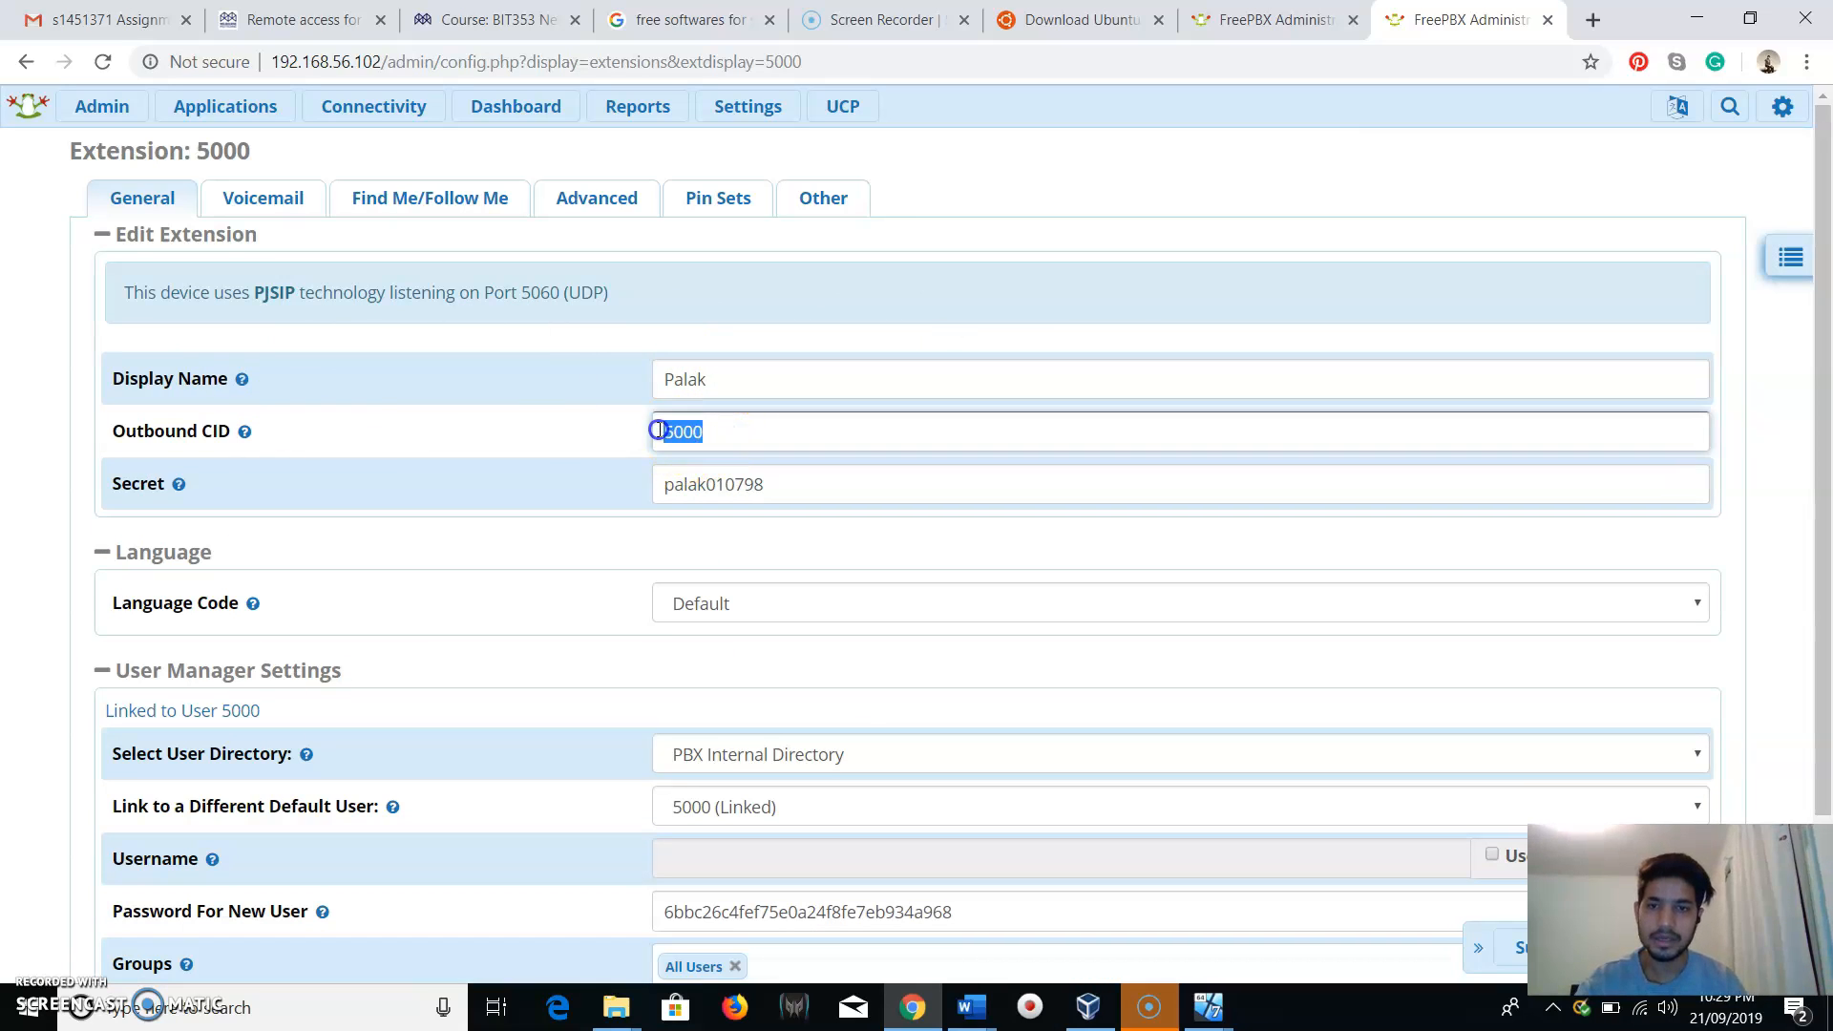
left_click(773, 429)
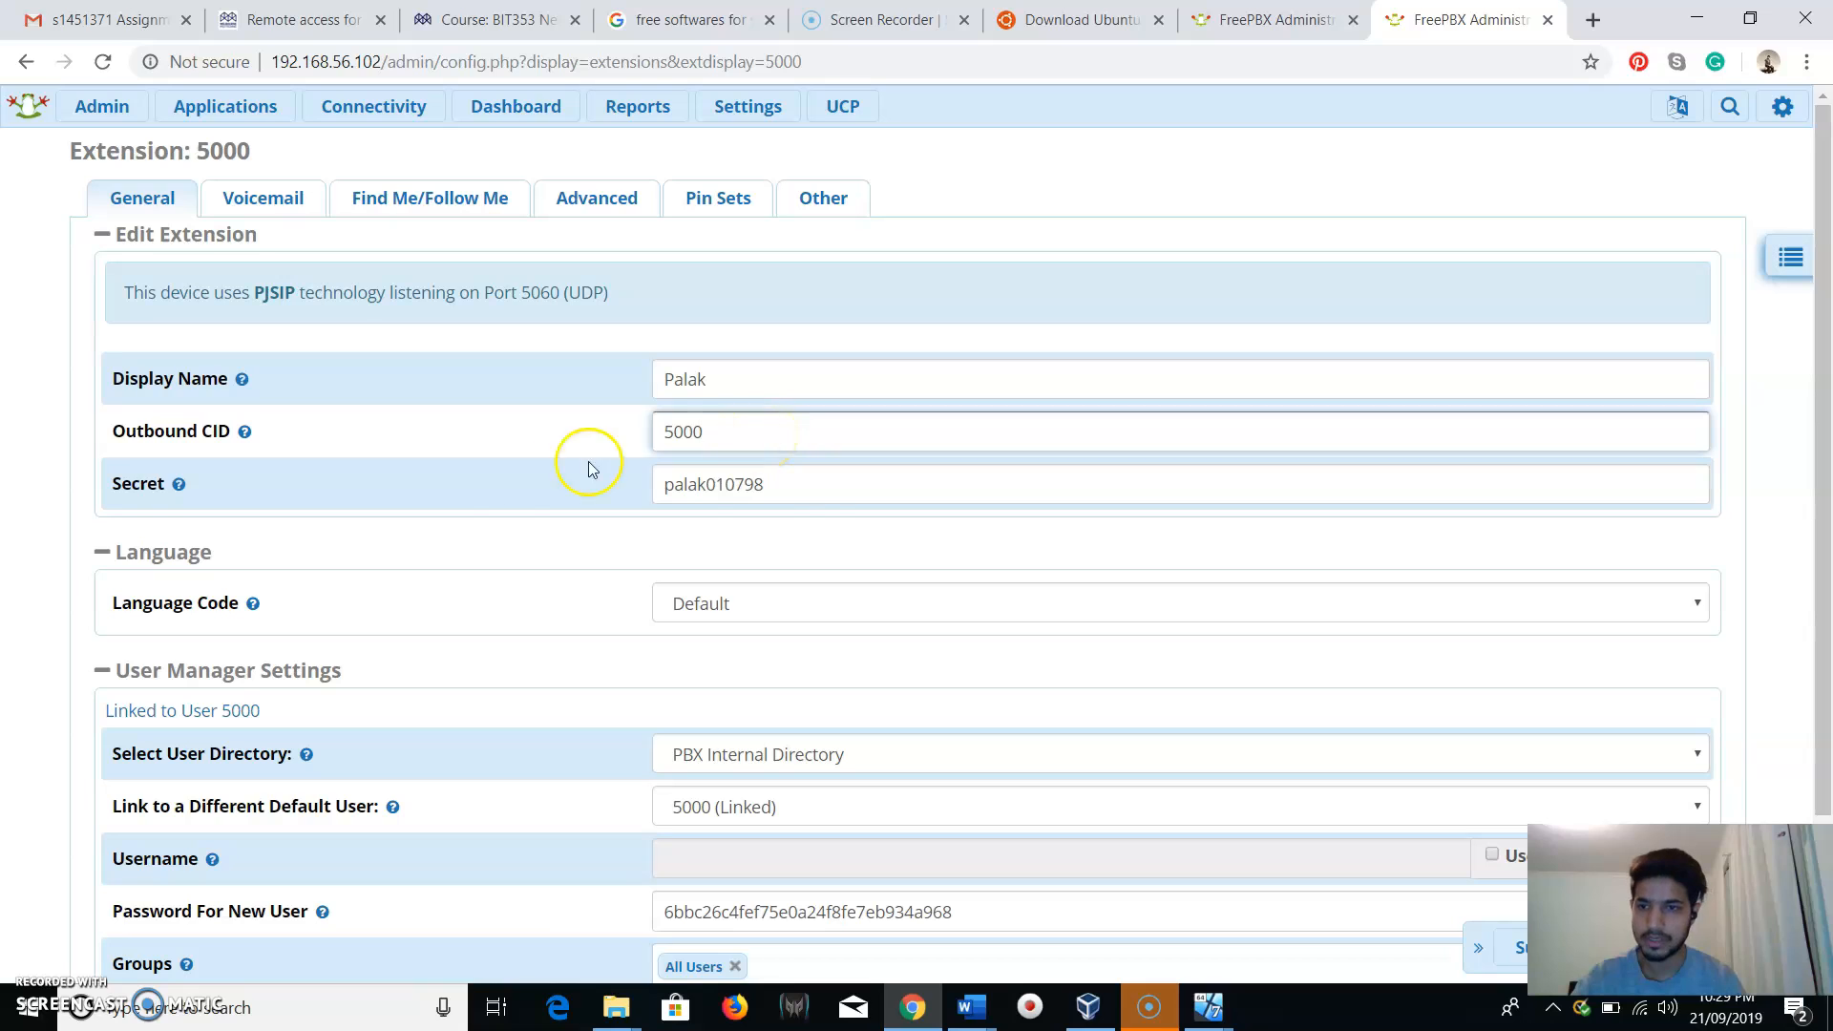
left_click_drag(802, 485, 634, 491)
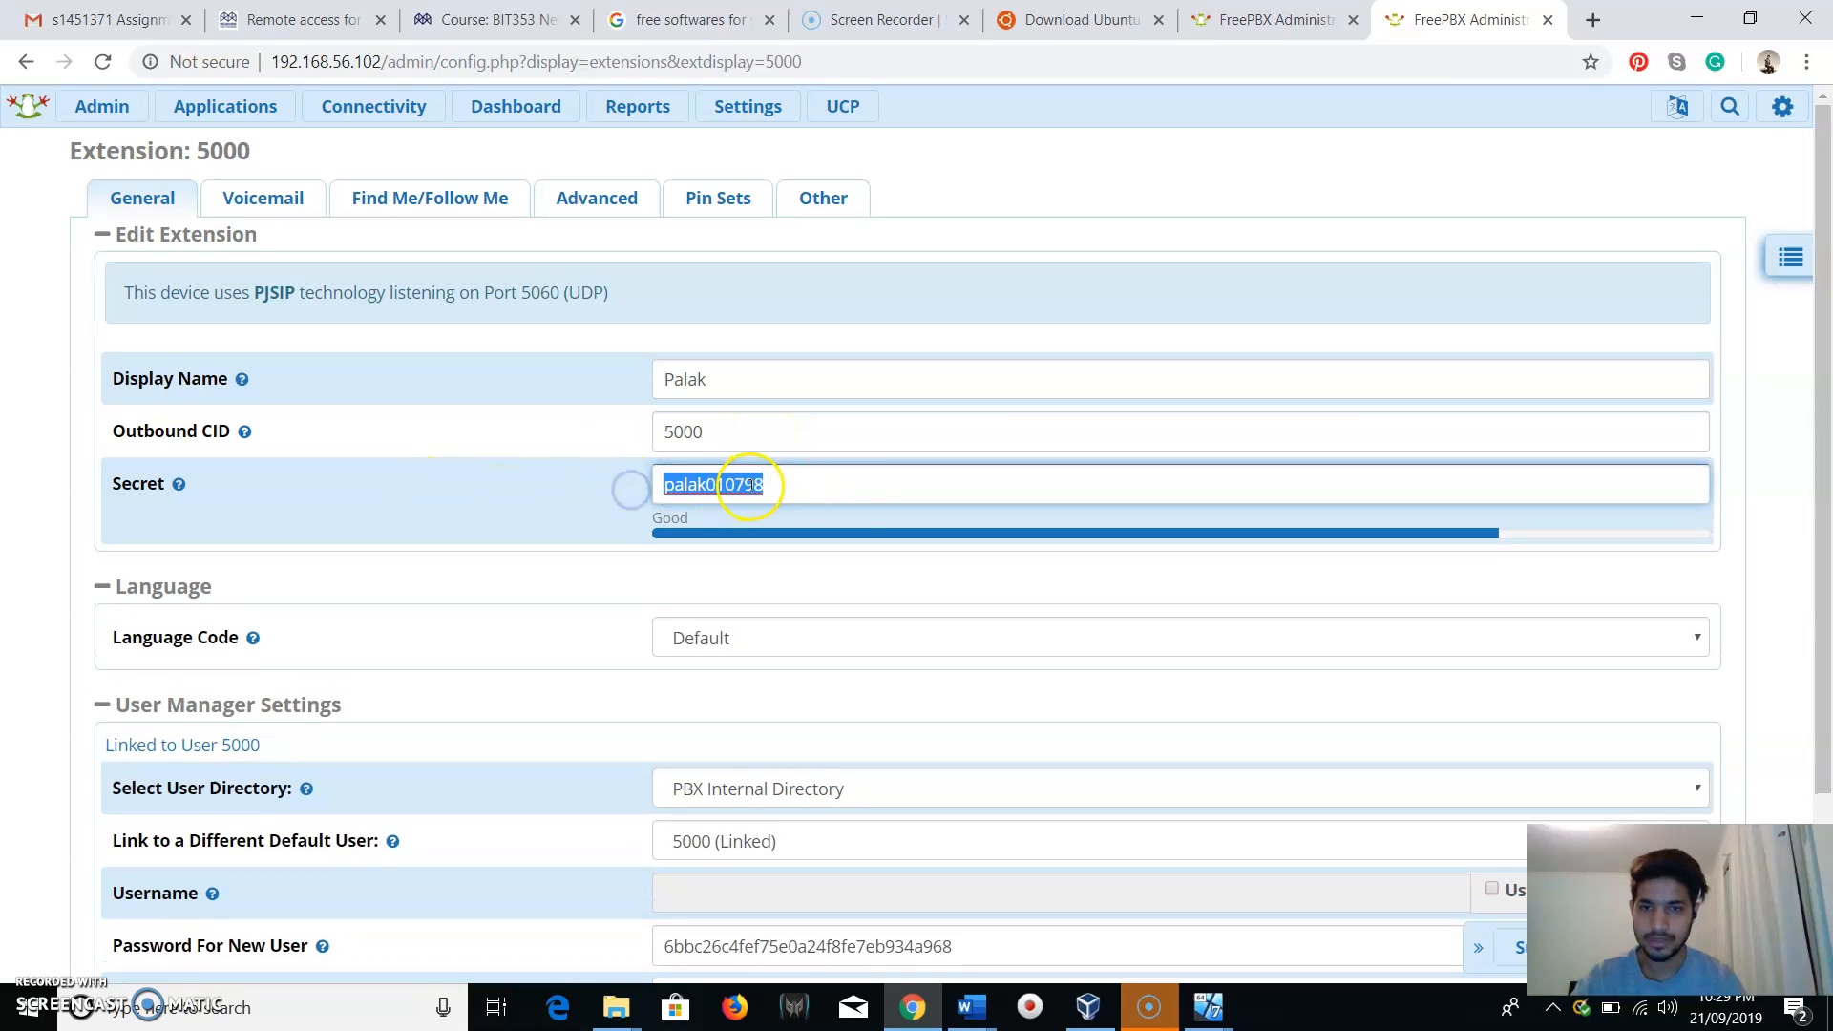
left_click(812, 482)
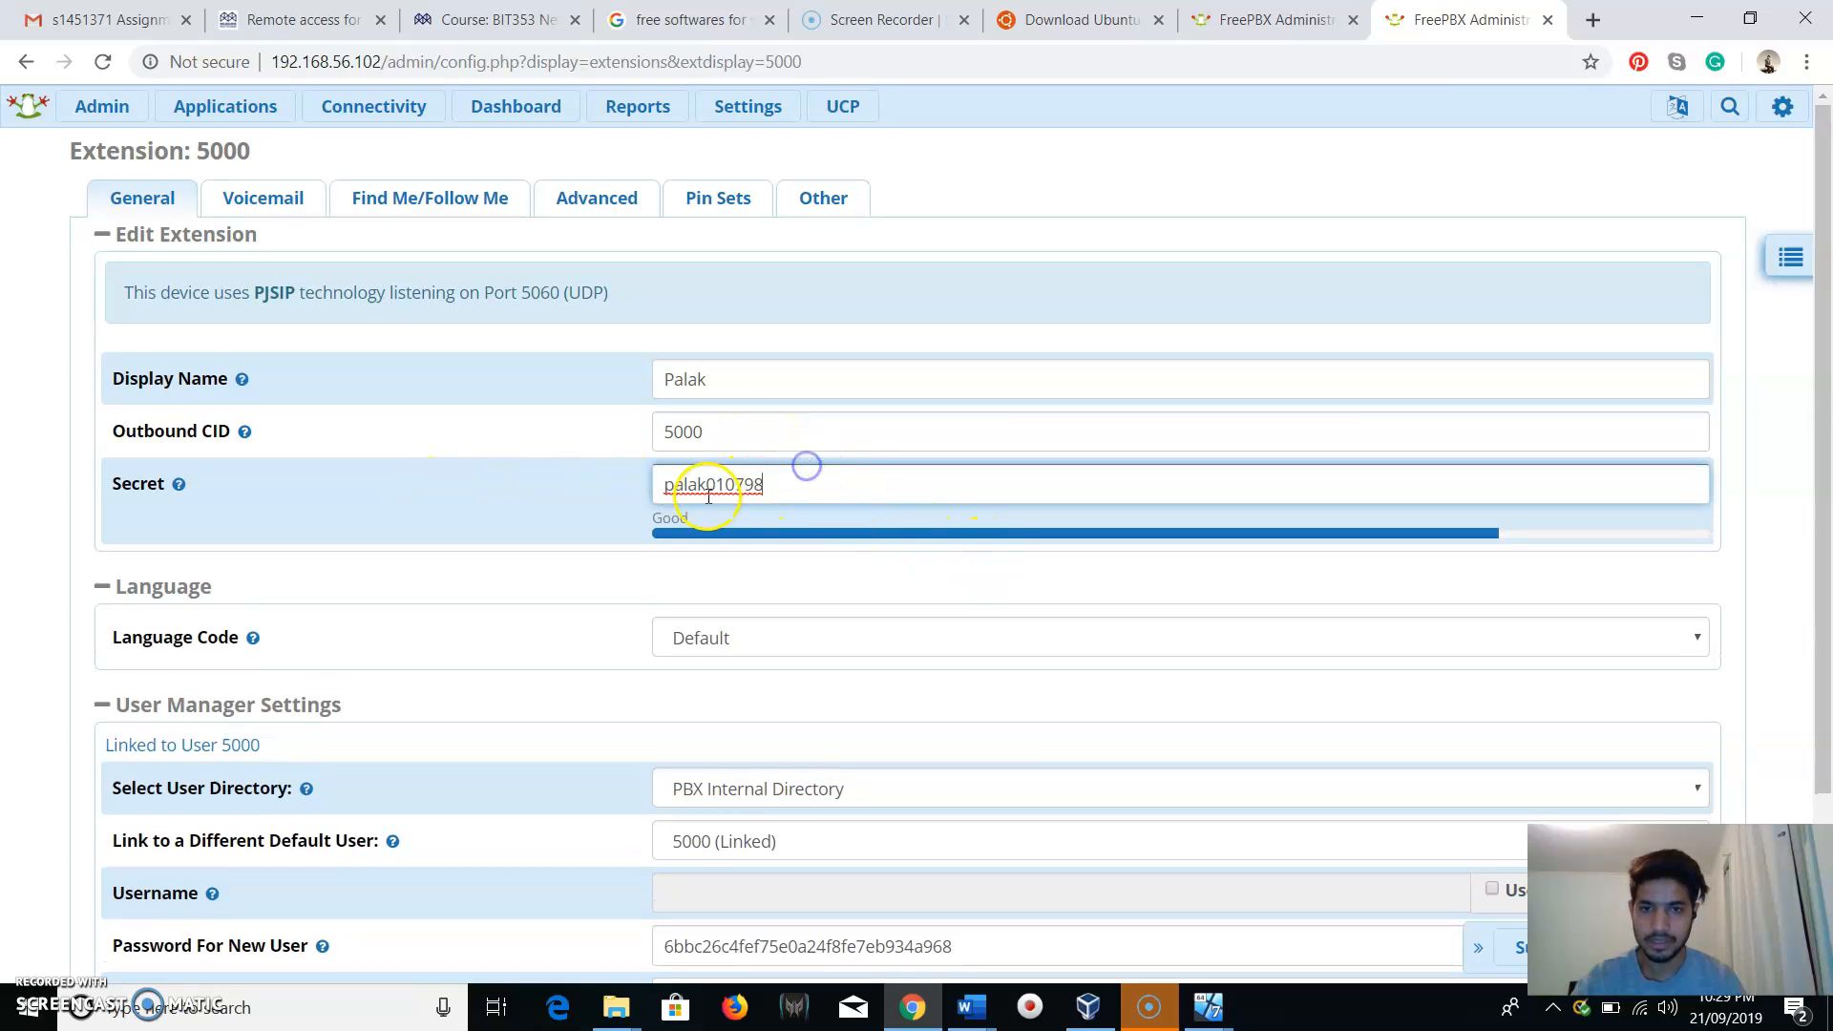
scroll(784, 506, "down", 1)
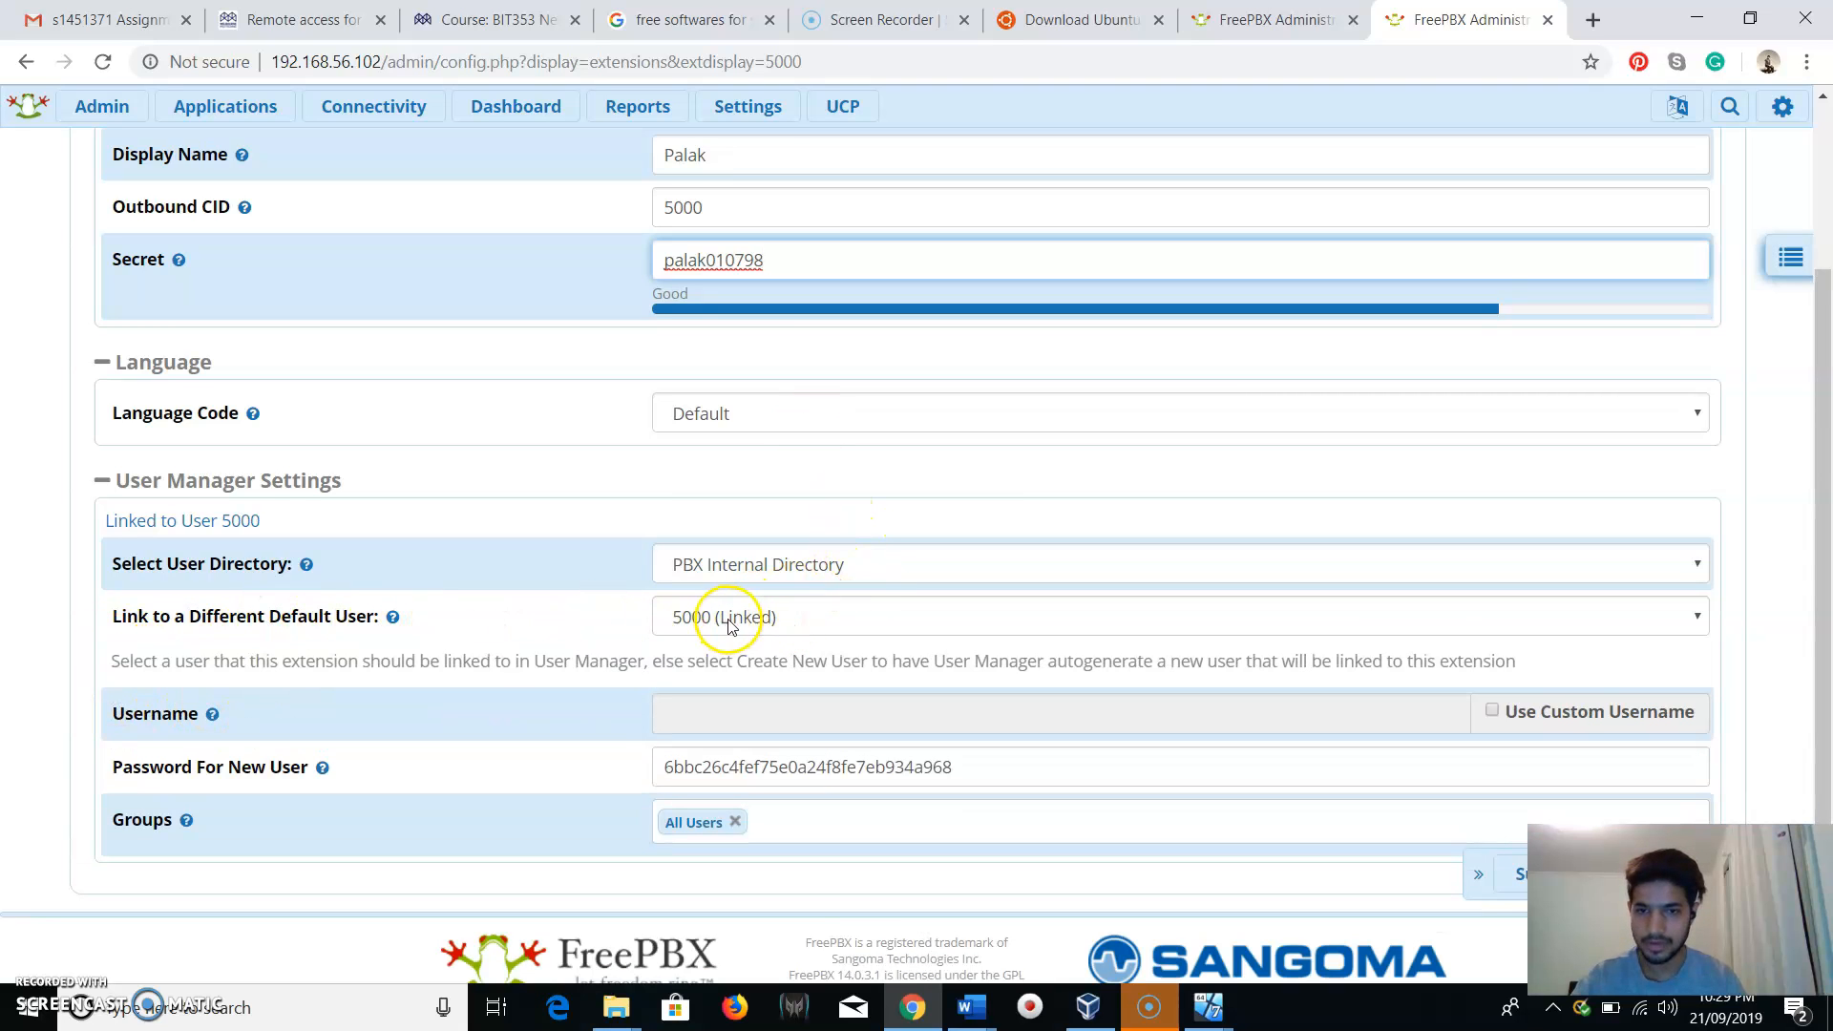
scroll(932, 462, "up", 3)
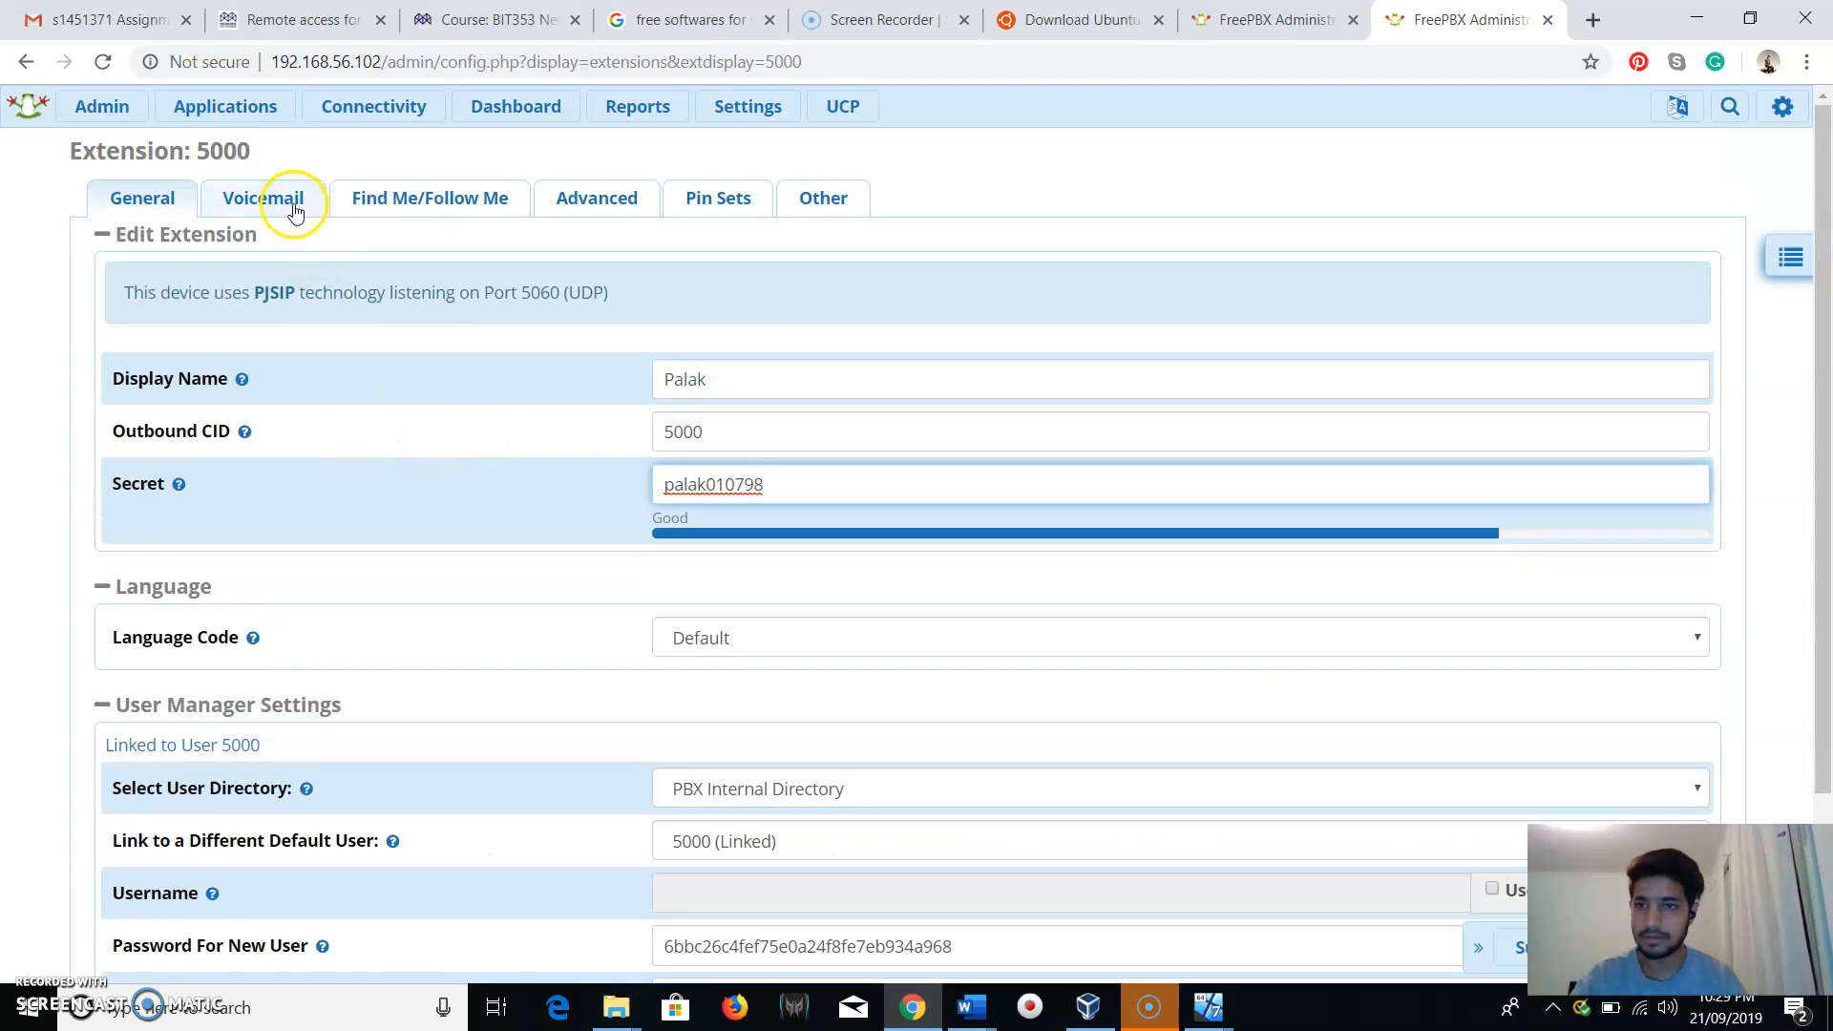
Look through the Voicemail and Find Me/Follow Me settings of extension 5000.
left_click(292, 205)
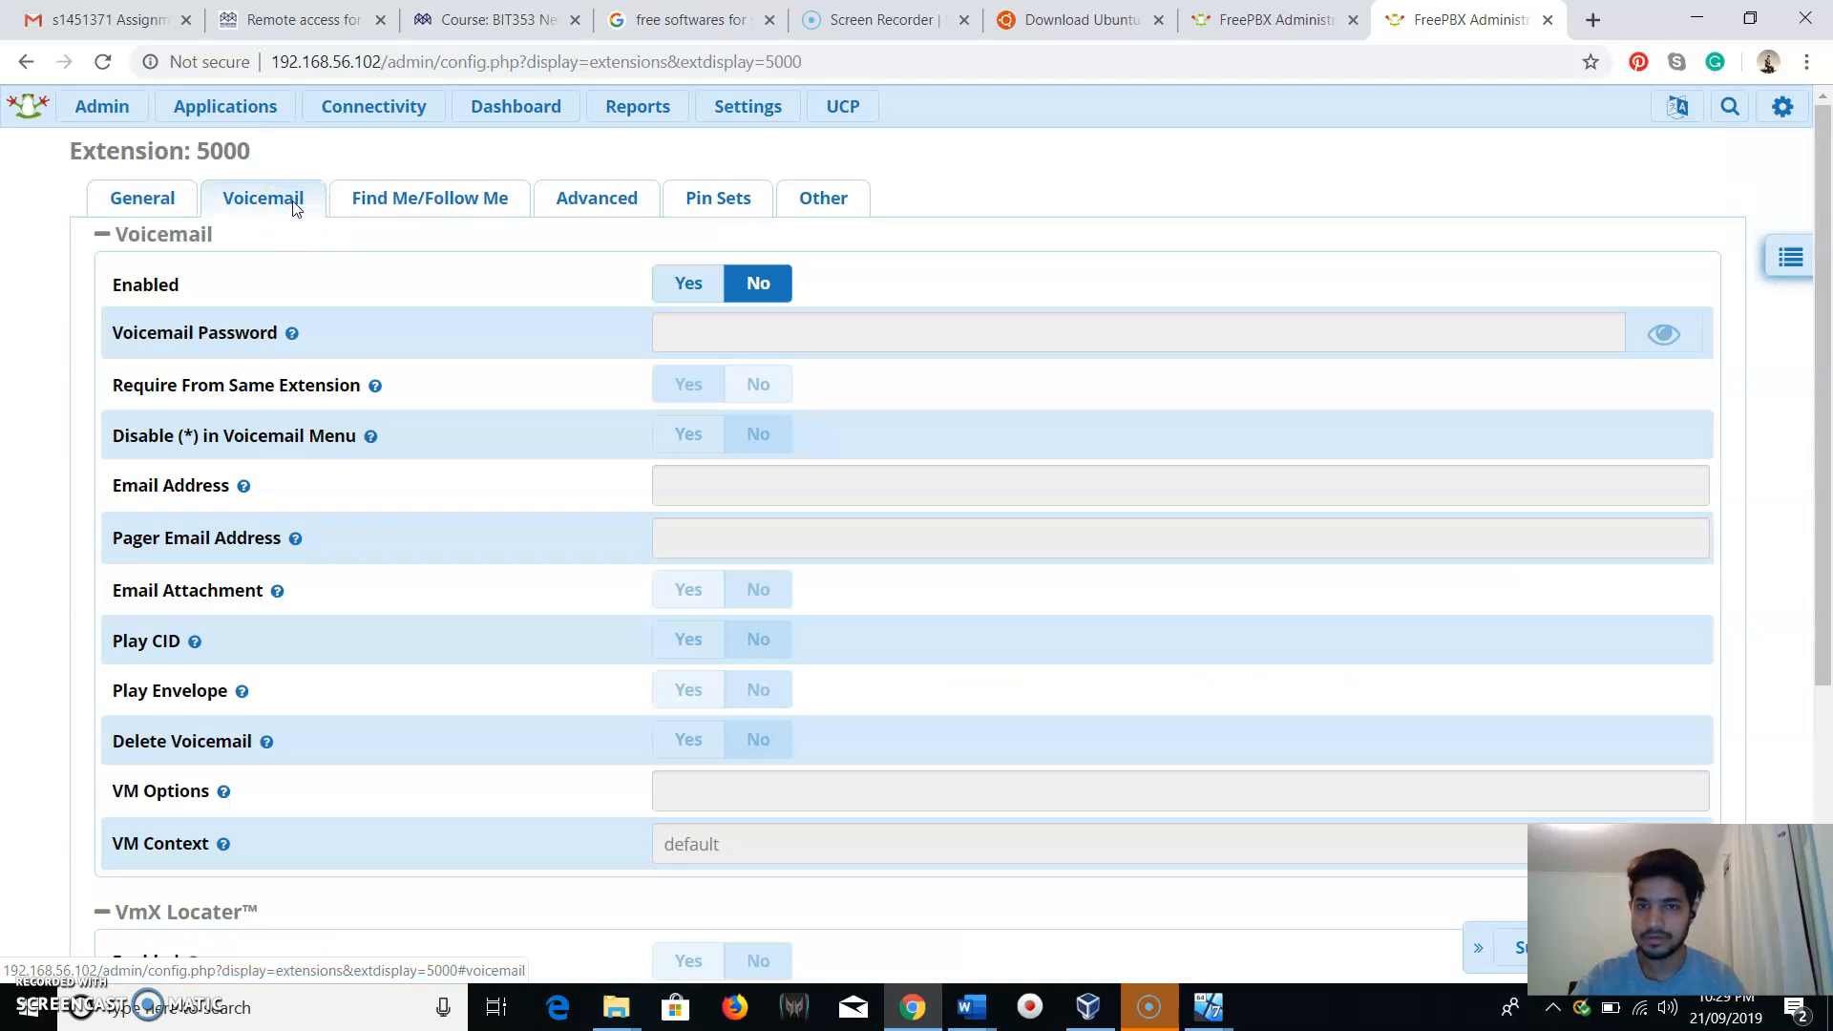
left_click(431, 199)
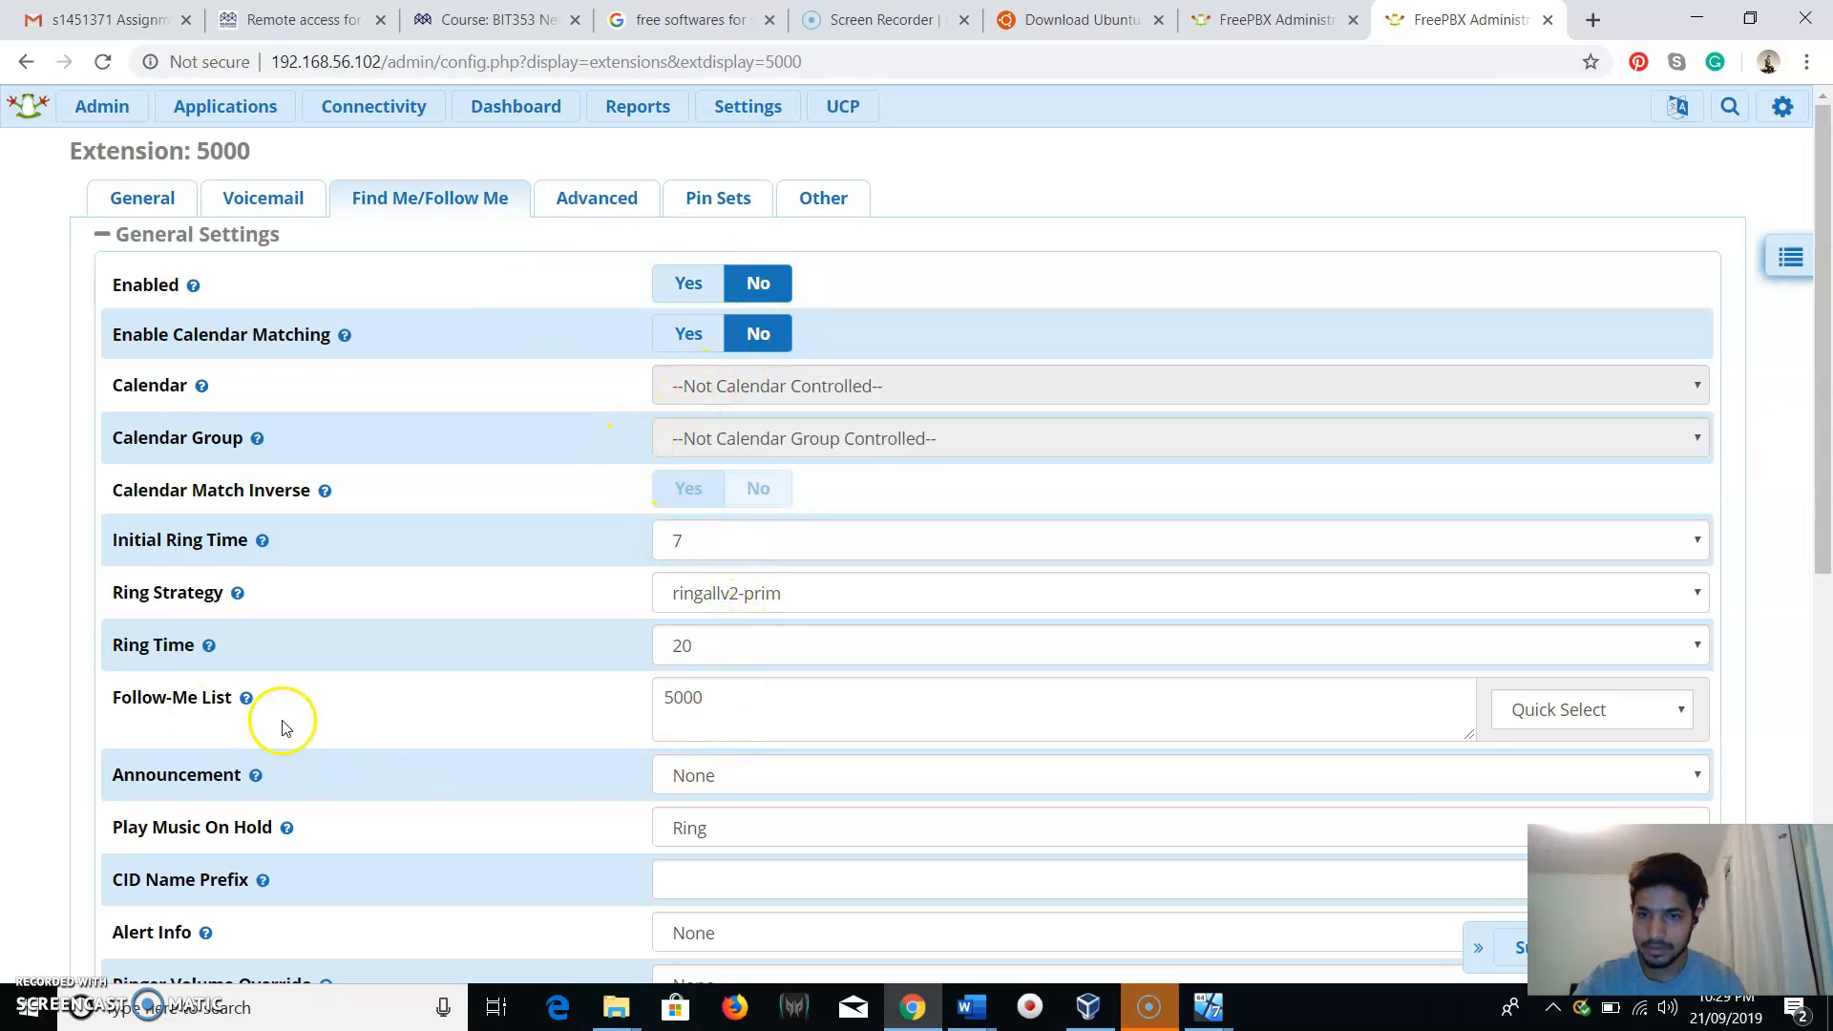
scroll(698, 755, "down", 3)
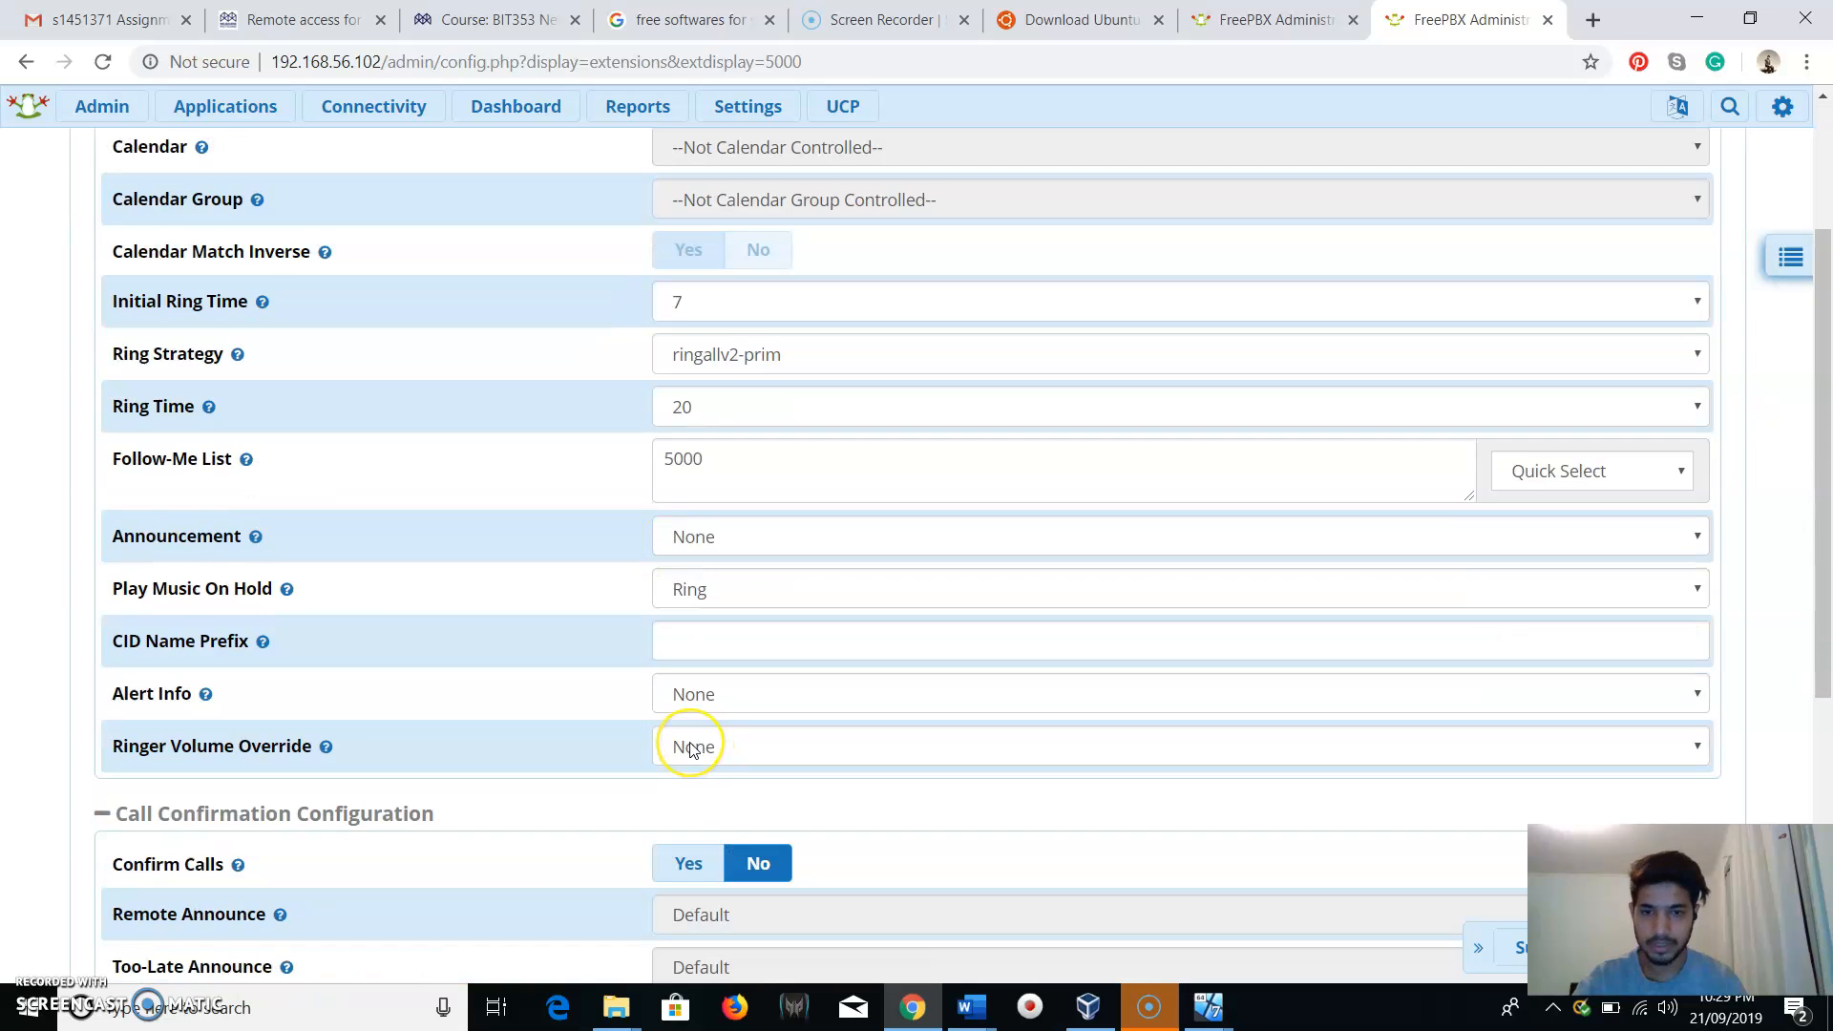
scroll(693, 749, "down", 5)
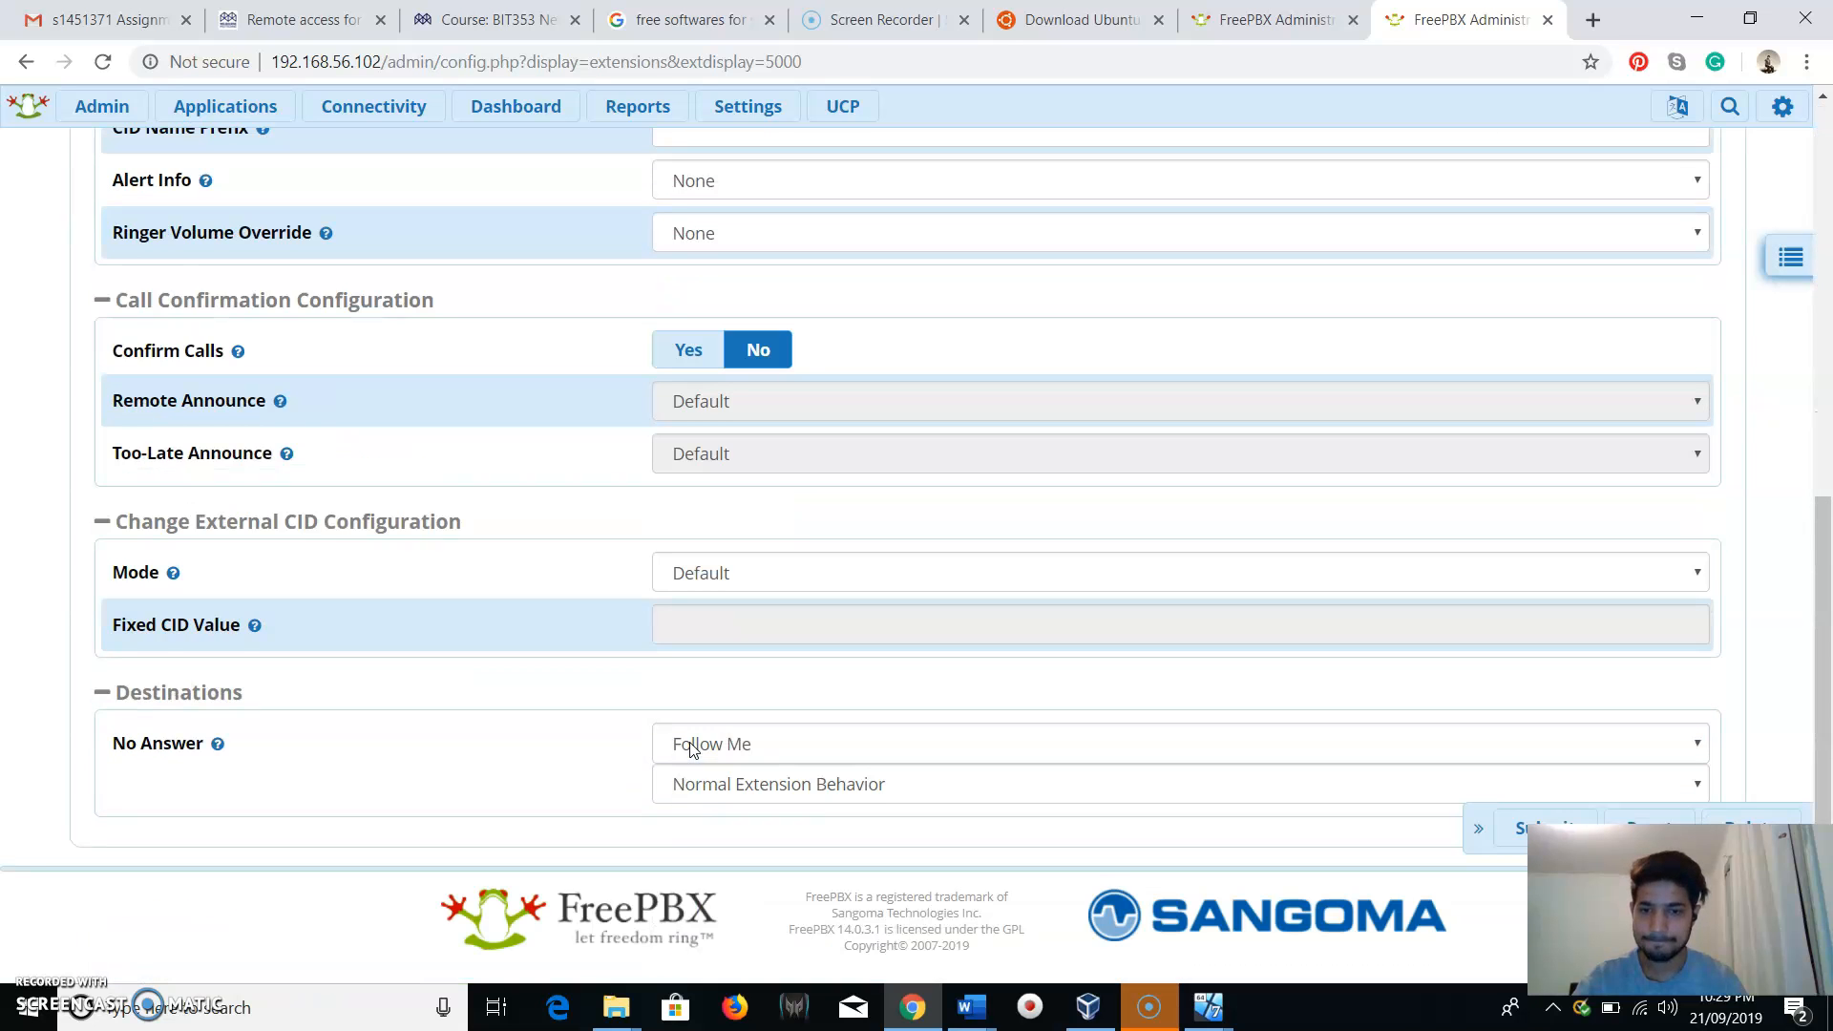
scroll(693, 749, "up", 8)
Look through the Advanced, Pin Sets and Other settings of extension 5000.
left_click(633, 200)
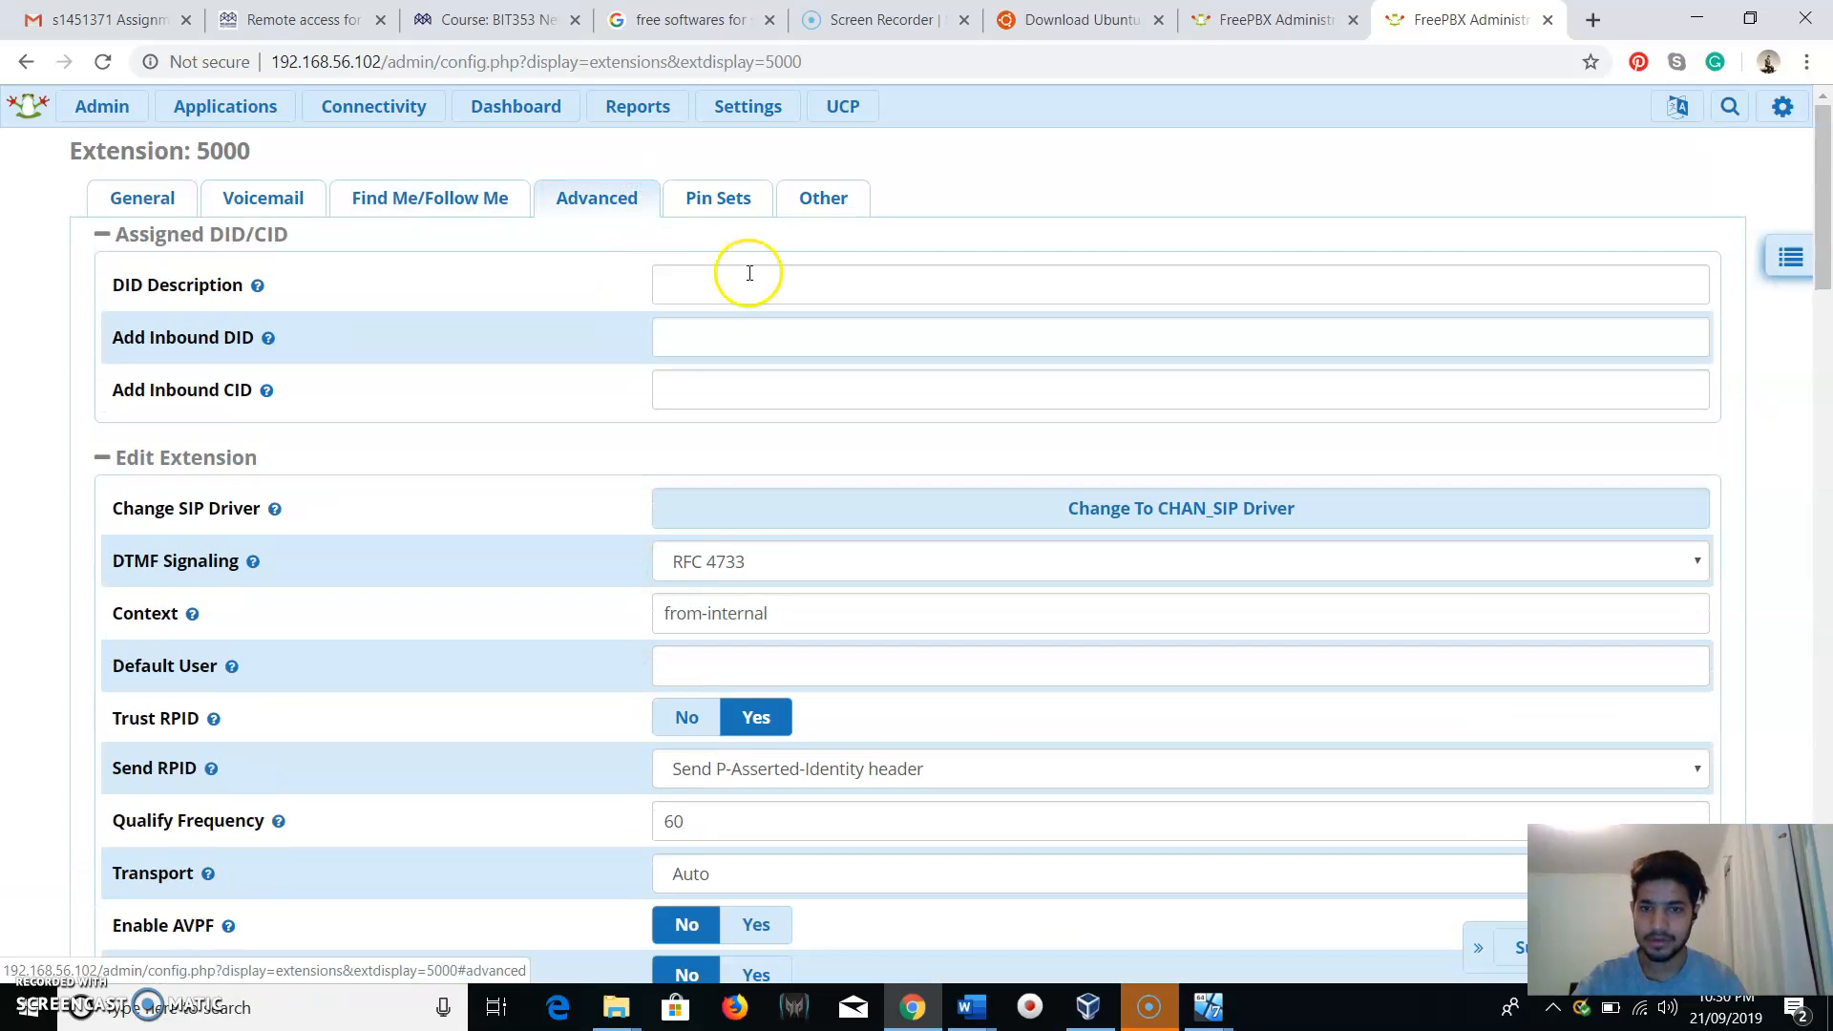
scroll(783, 275, "down", 3)
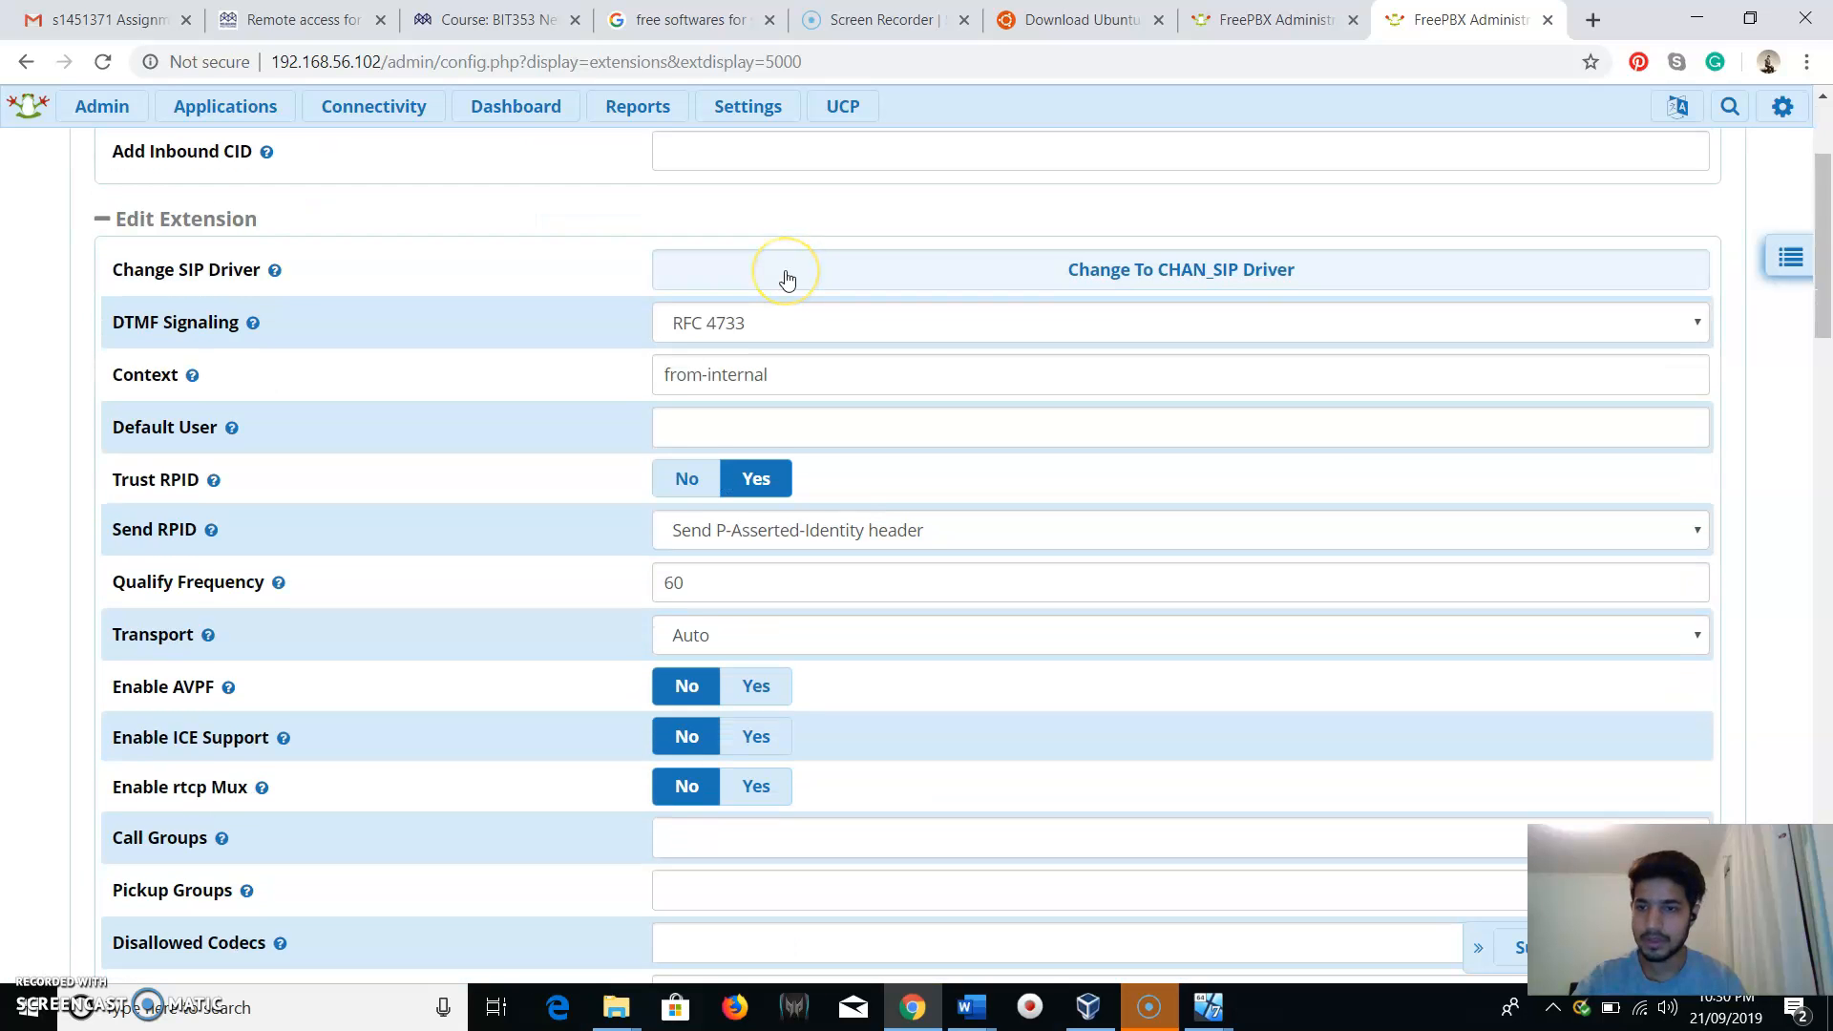
scroll(787, 277, "down", 10)
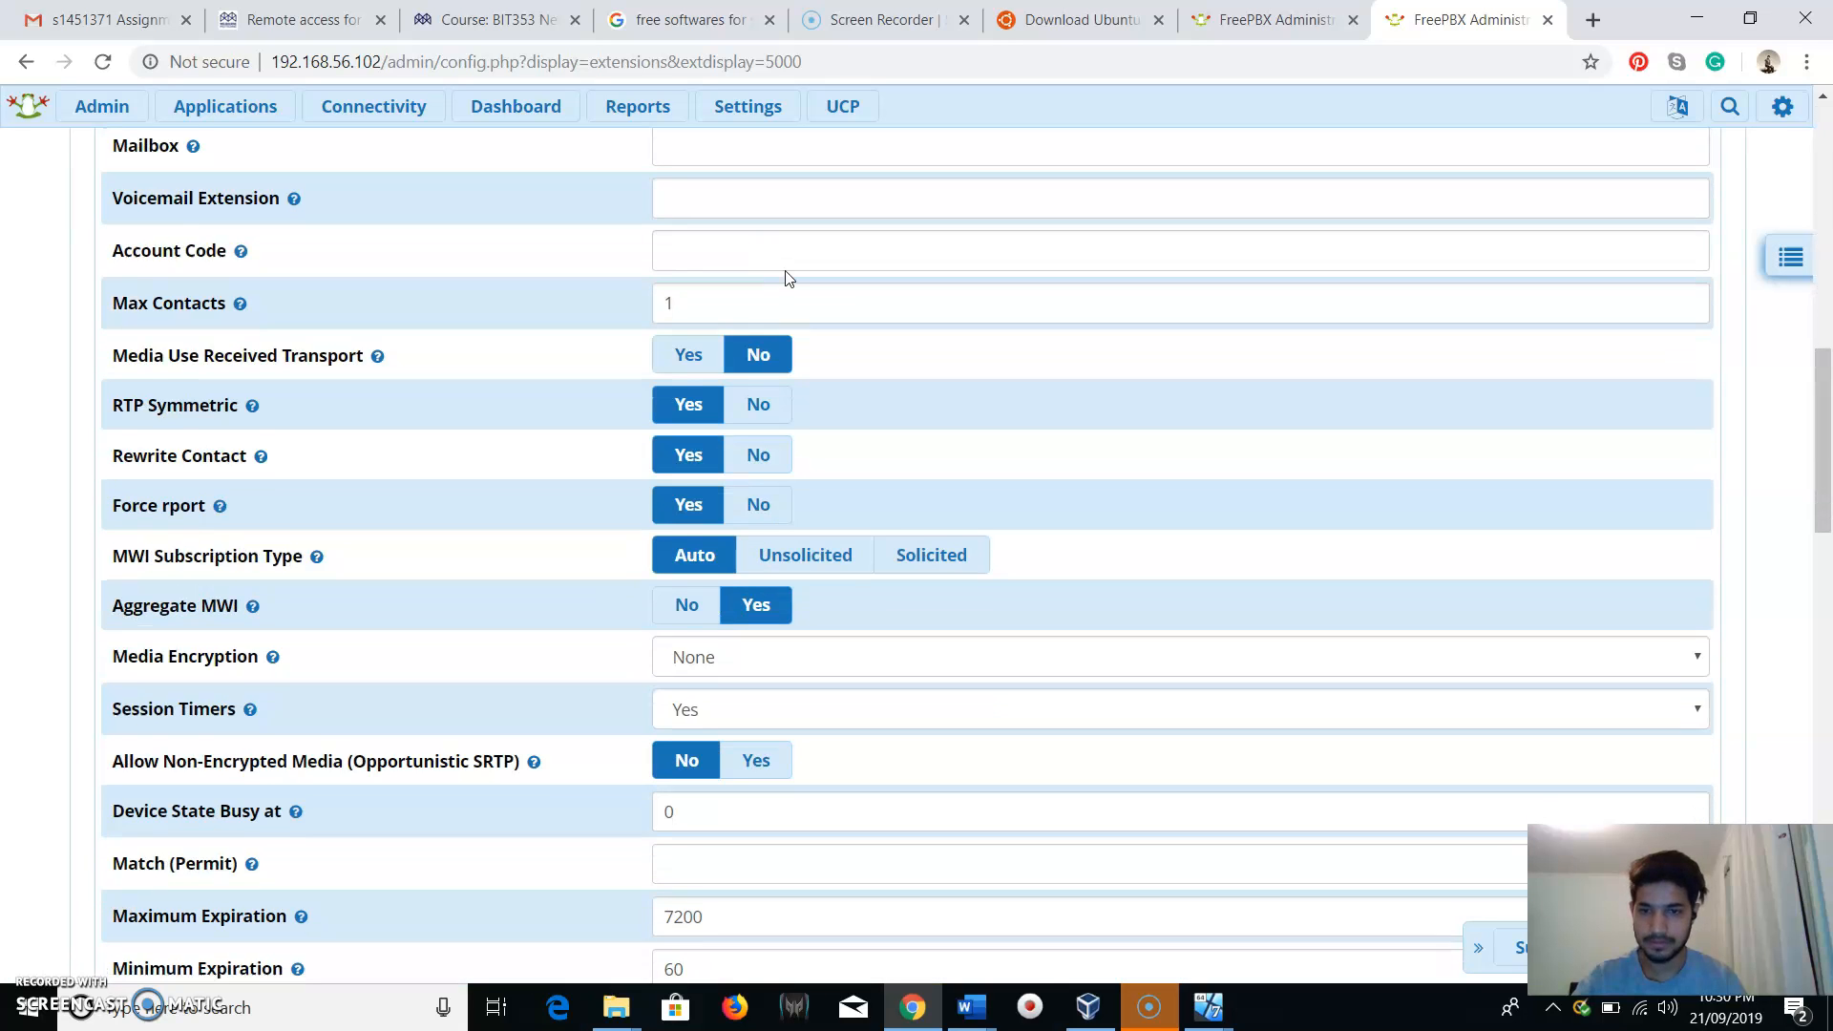
scroll(785, 272, "down", 7)
scroll(786, 270, "down", 5)
scroll(786, 270, "up", 10)
left_click(773, 217)
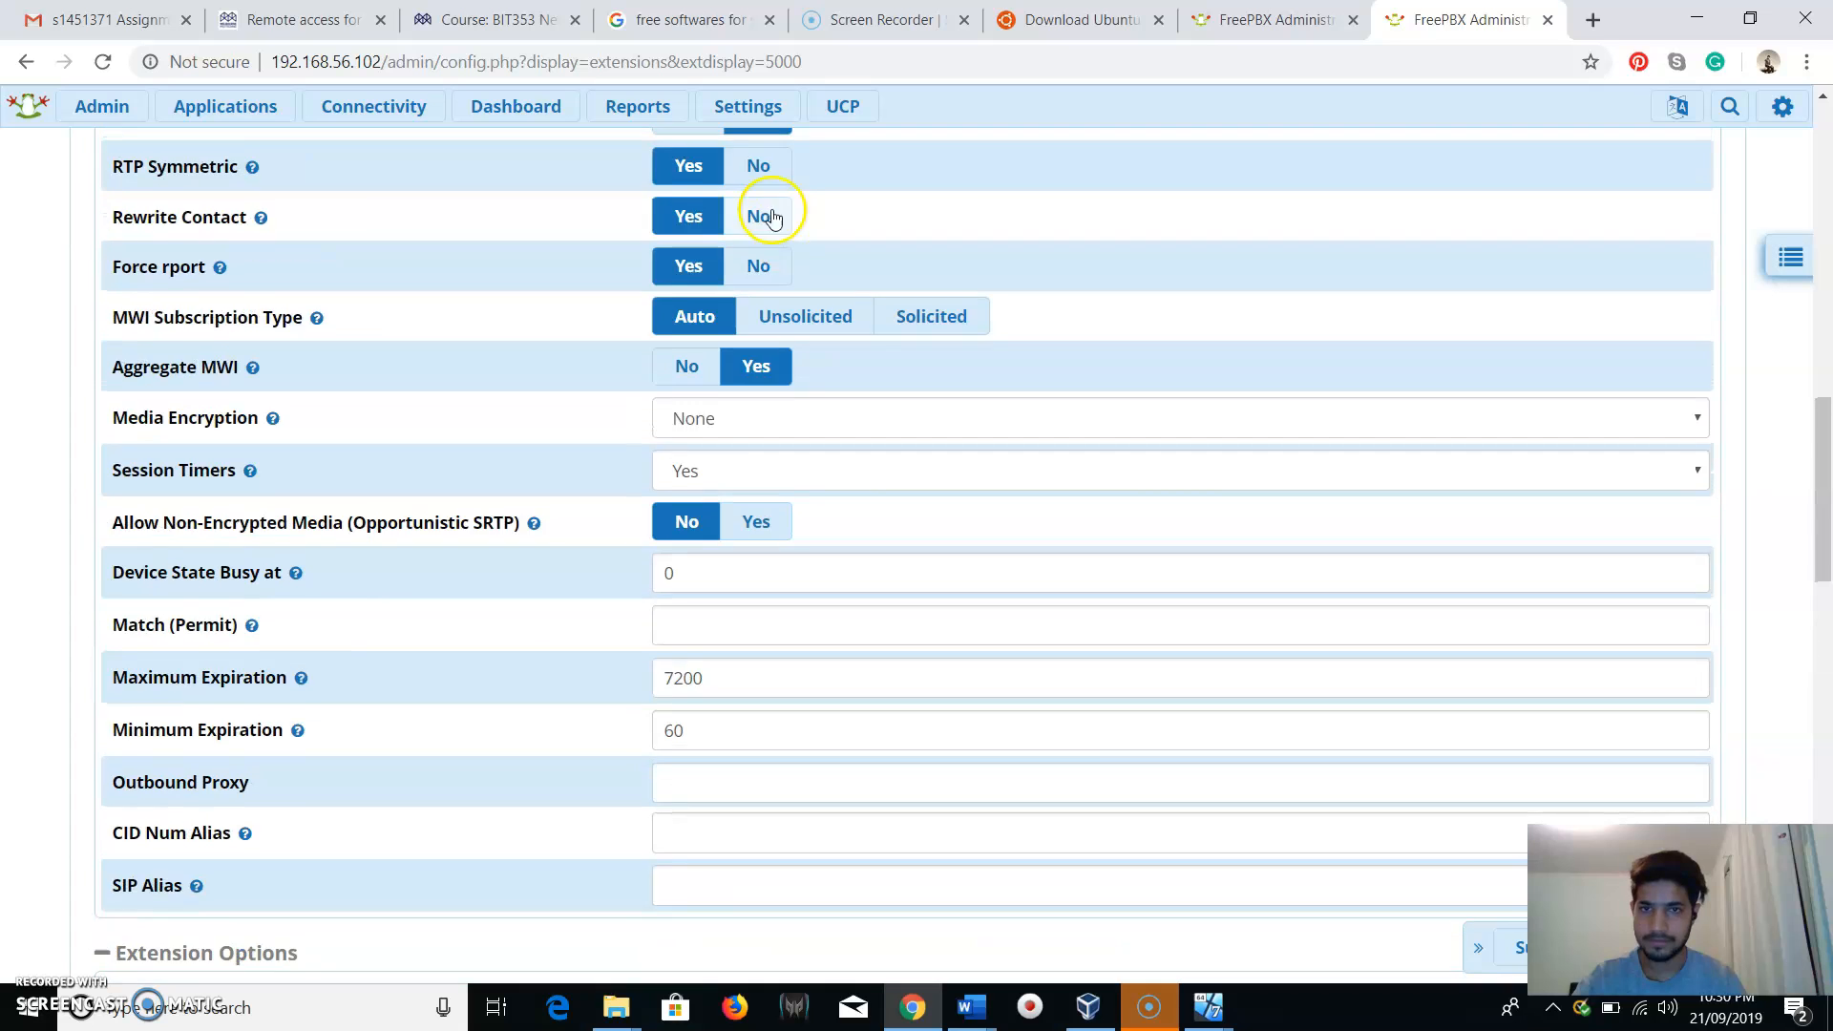
scroll(773, 218, "up", 12)
scroll(626, 213, "up", 3)
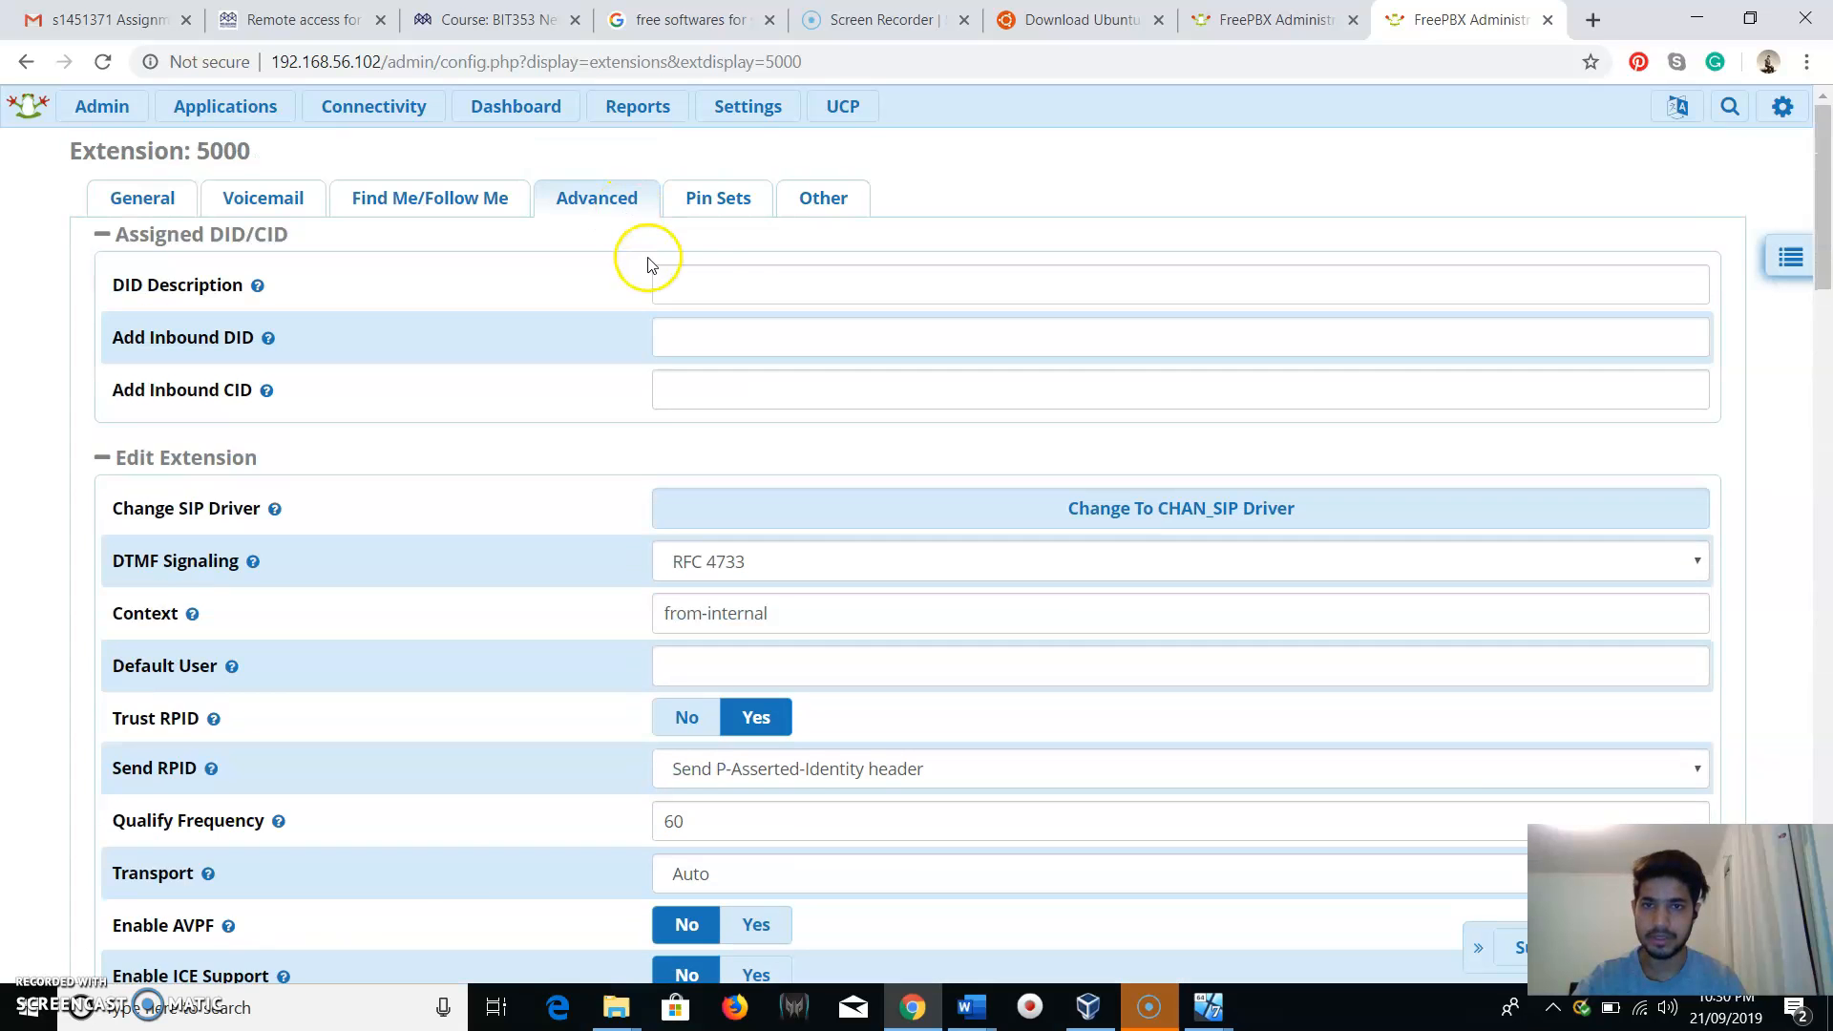
left_click(725, 197)
left_click(854, 196)
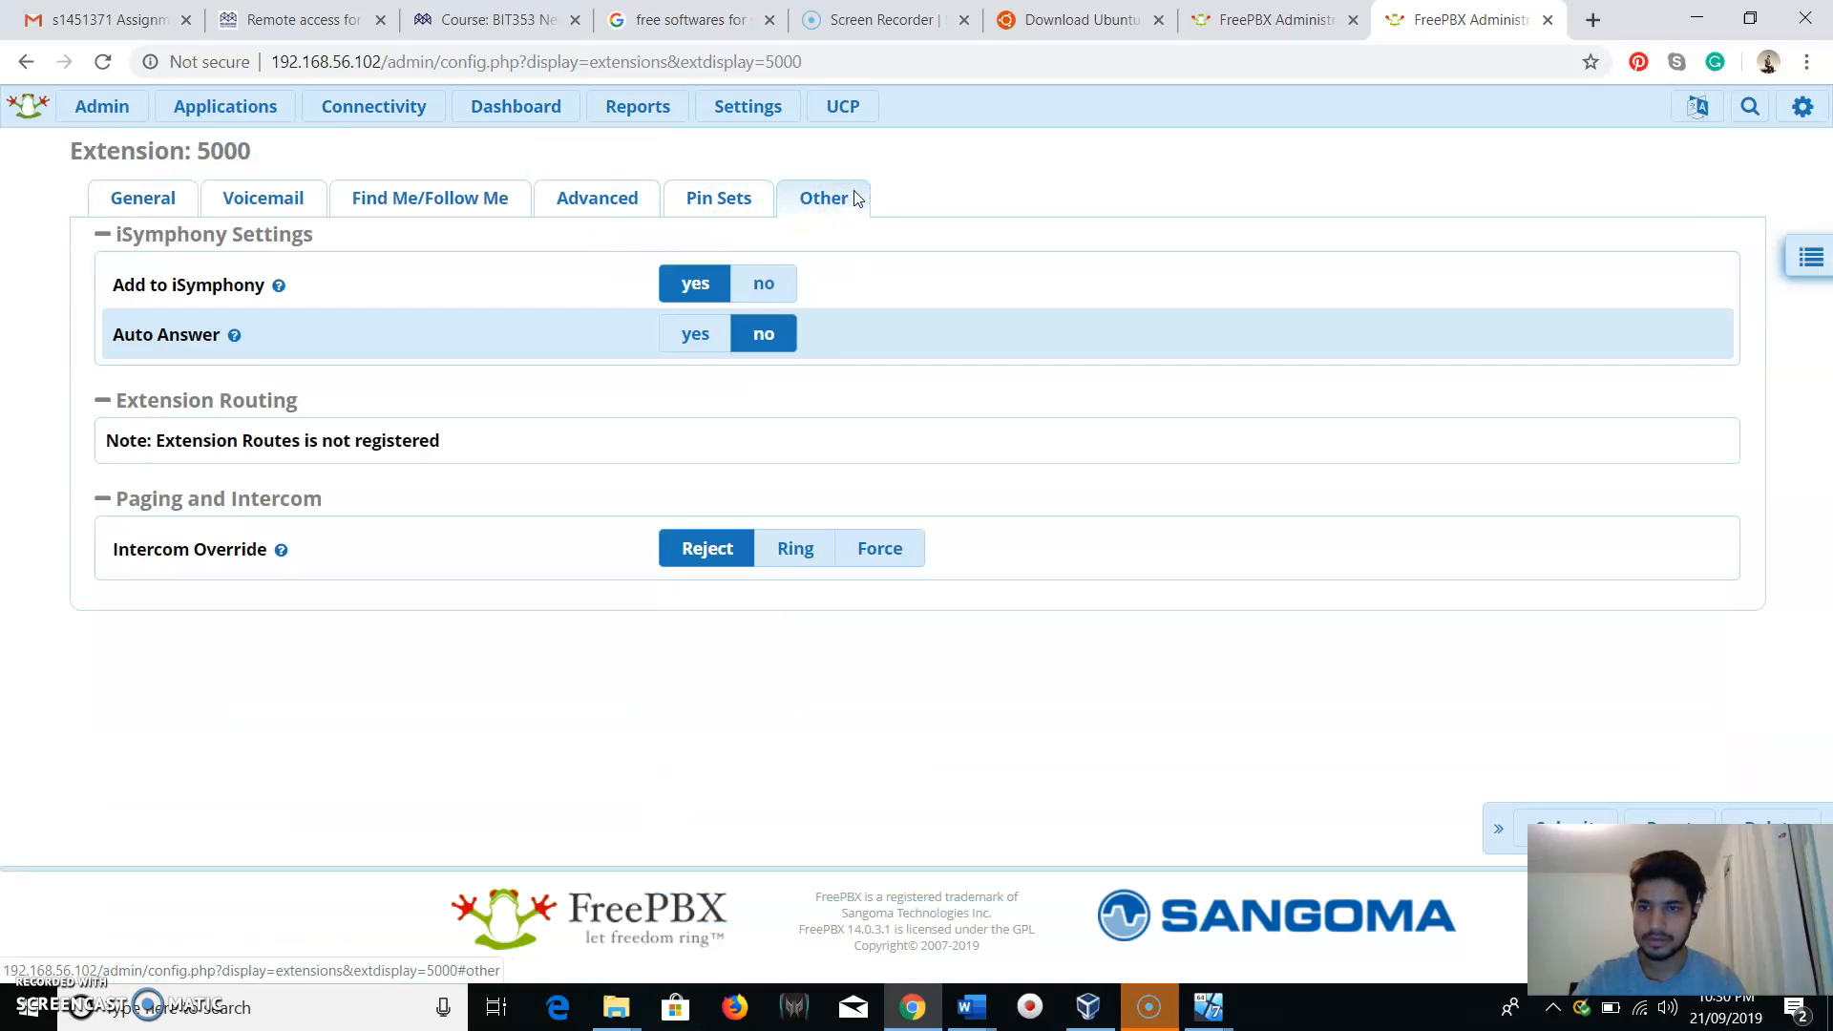
Return to extension 5000's general settings, submit the extension and apply the configuration.
left_click(121, 198)
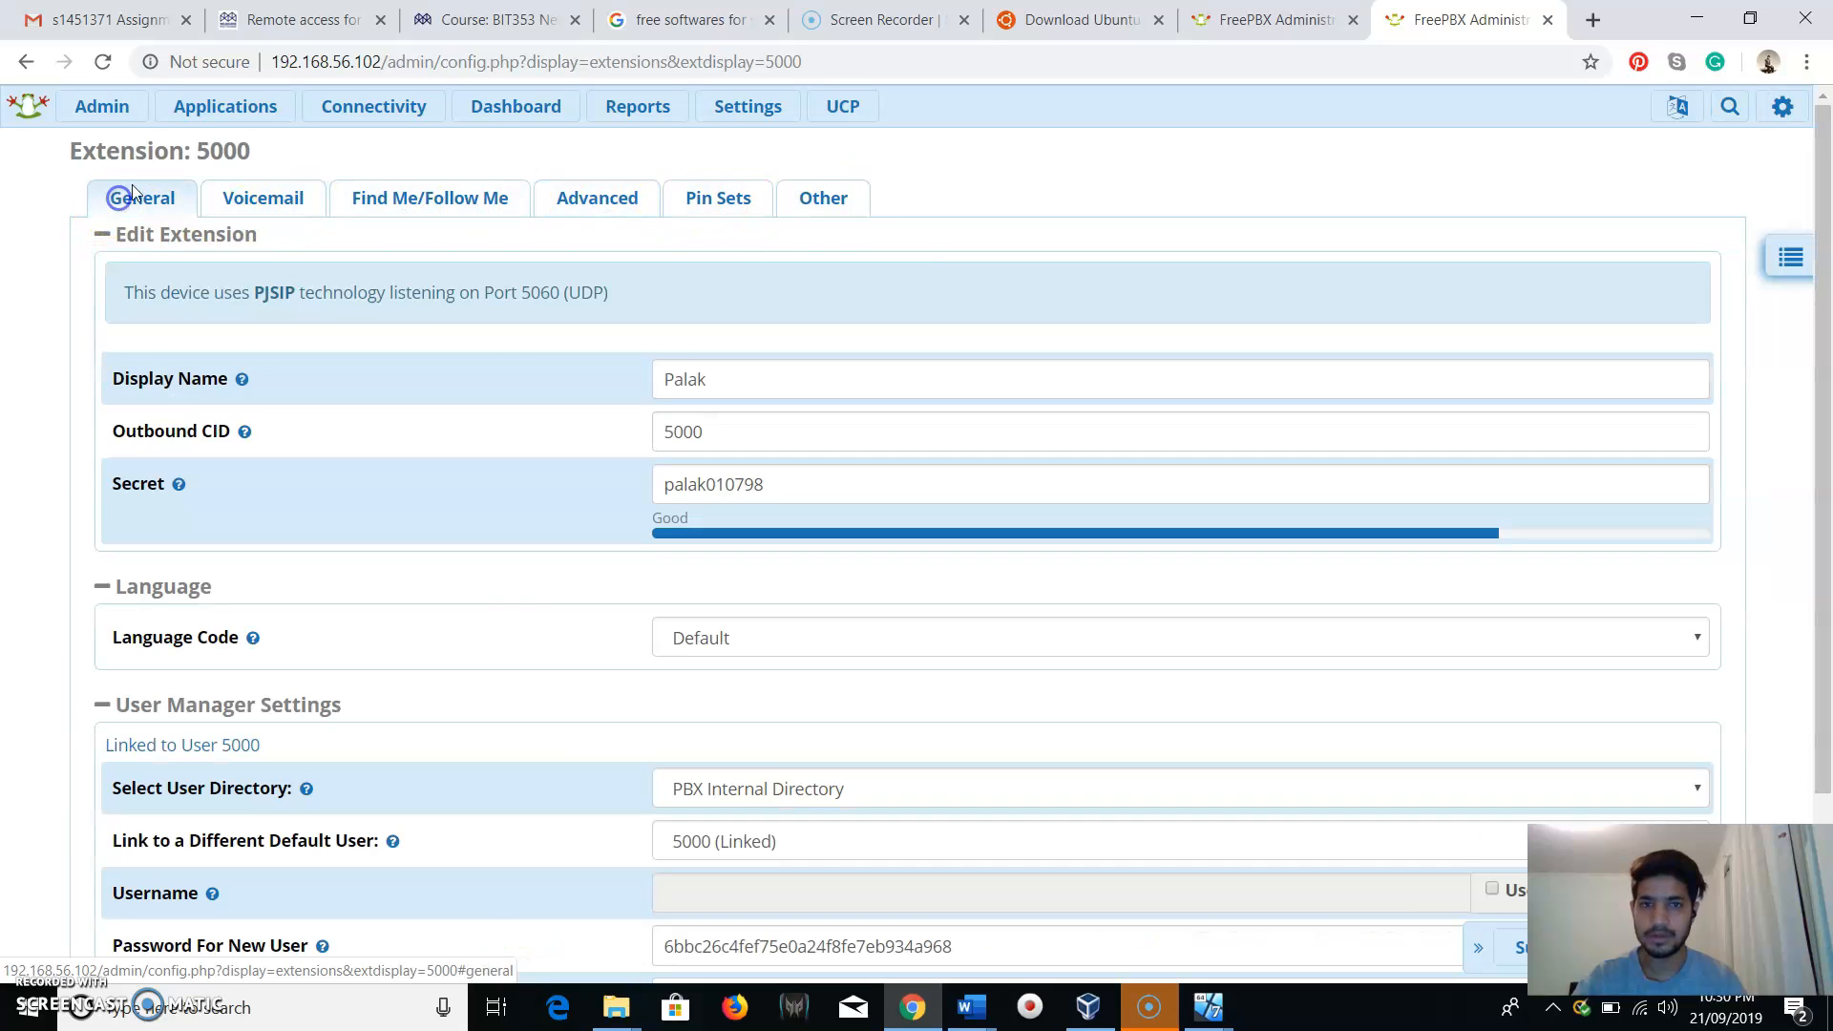
scroll(908, 254, "down", 3)
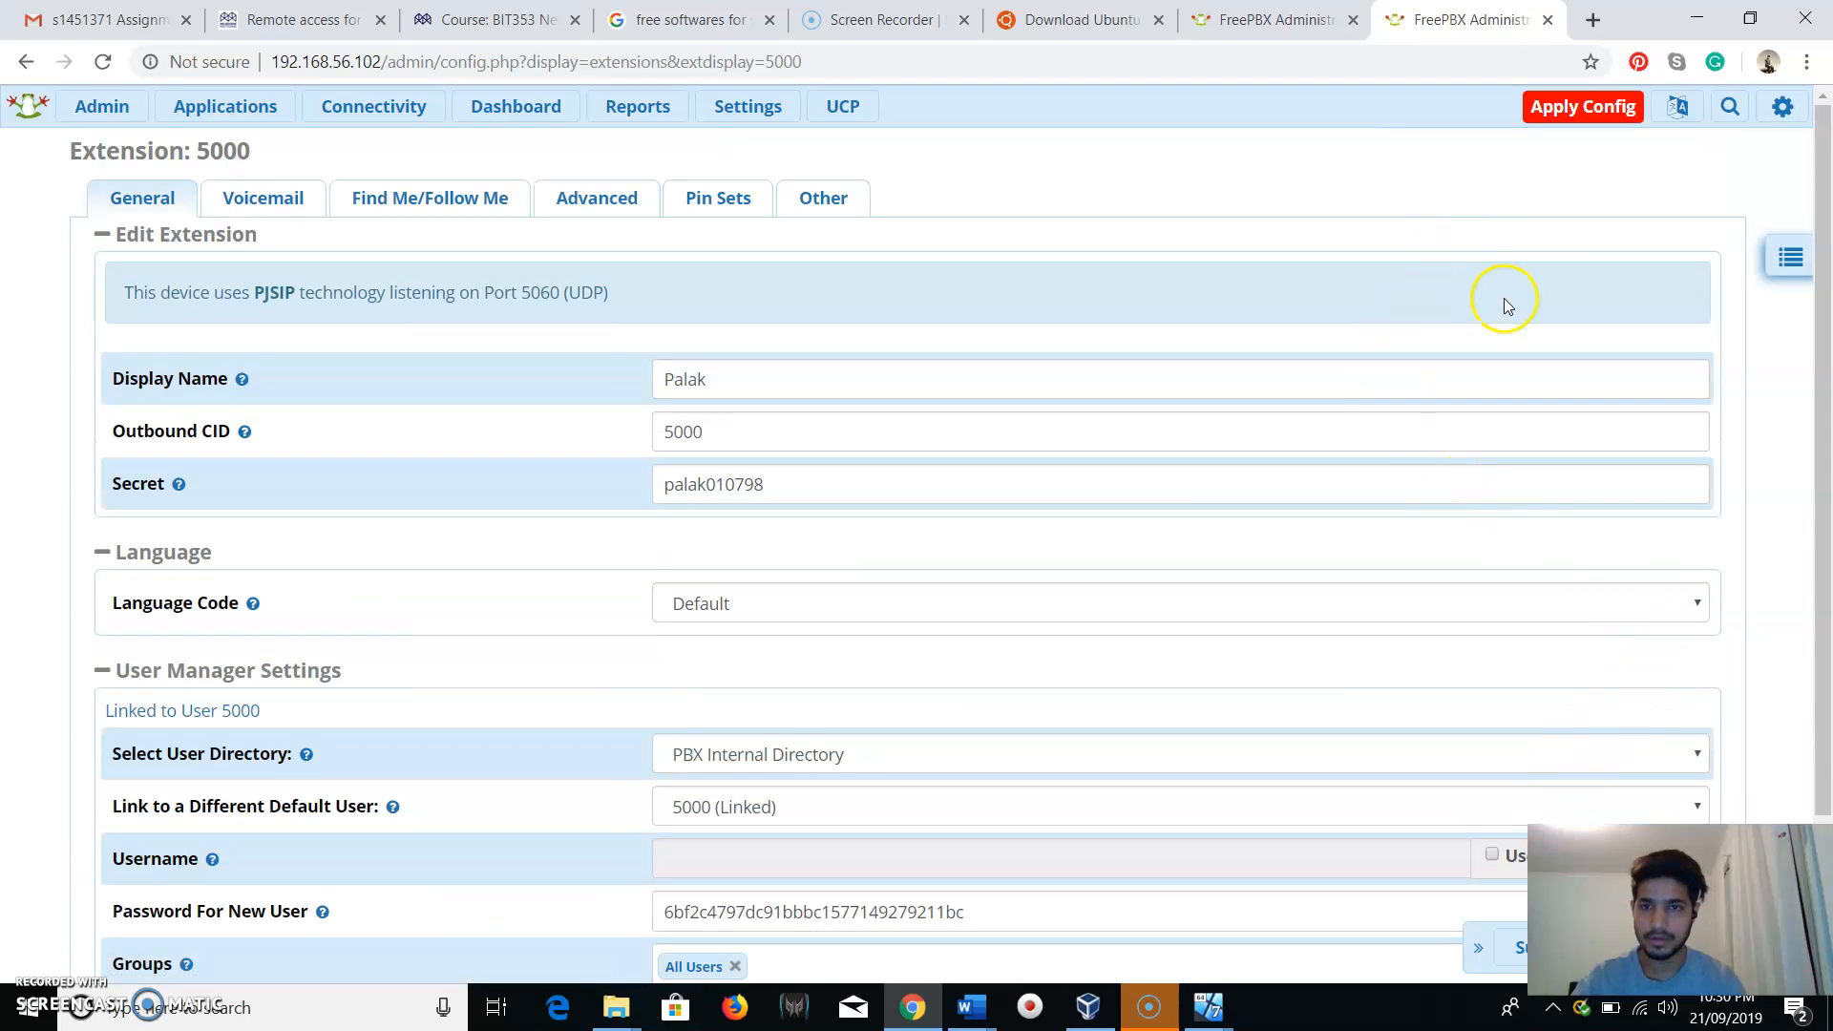
left_click(1583, 113)
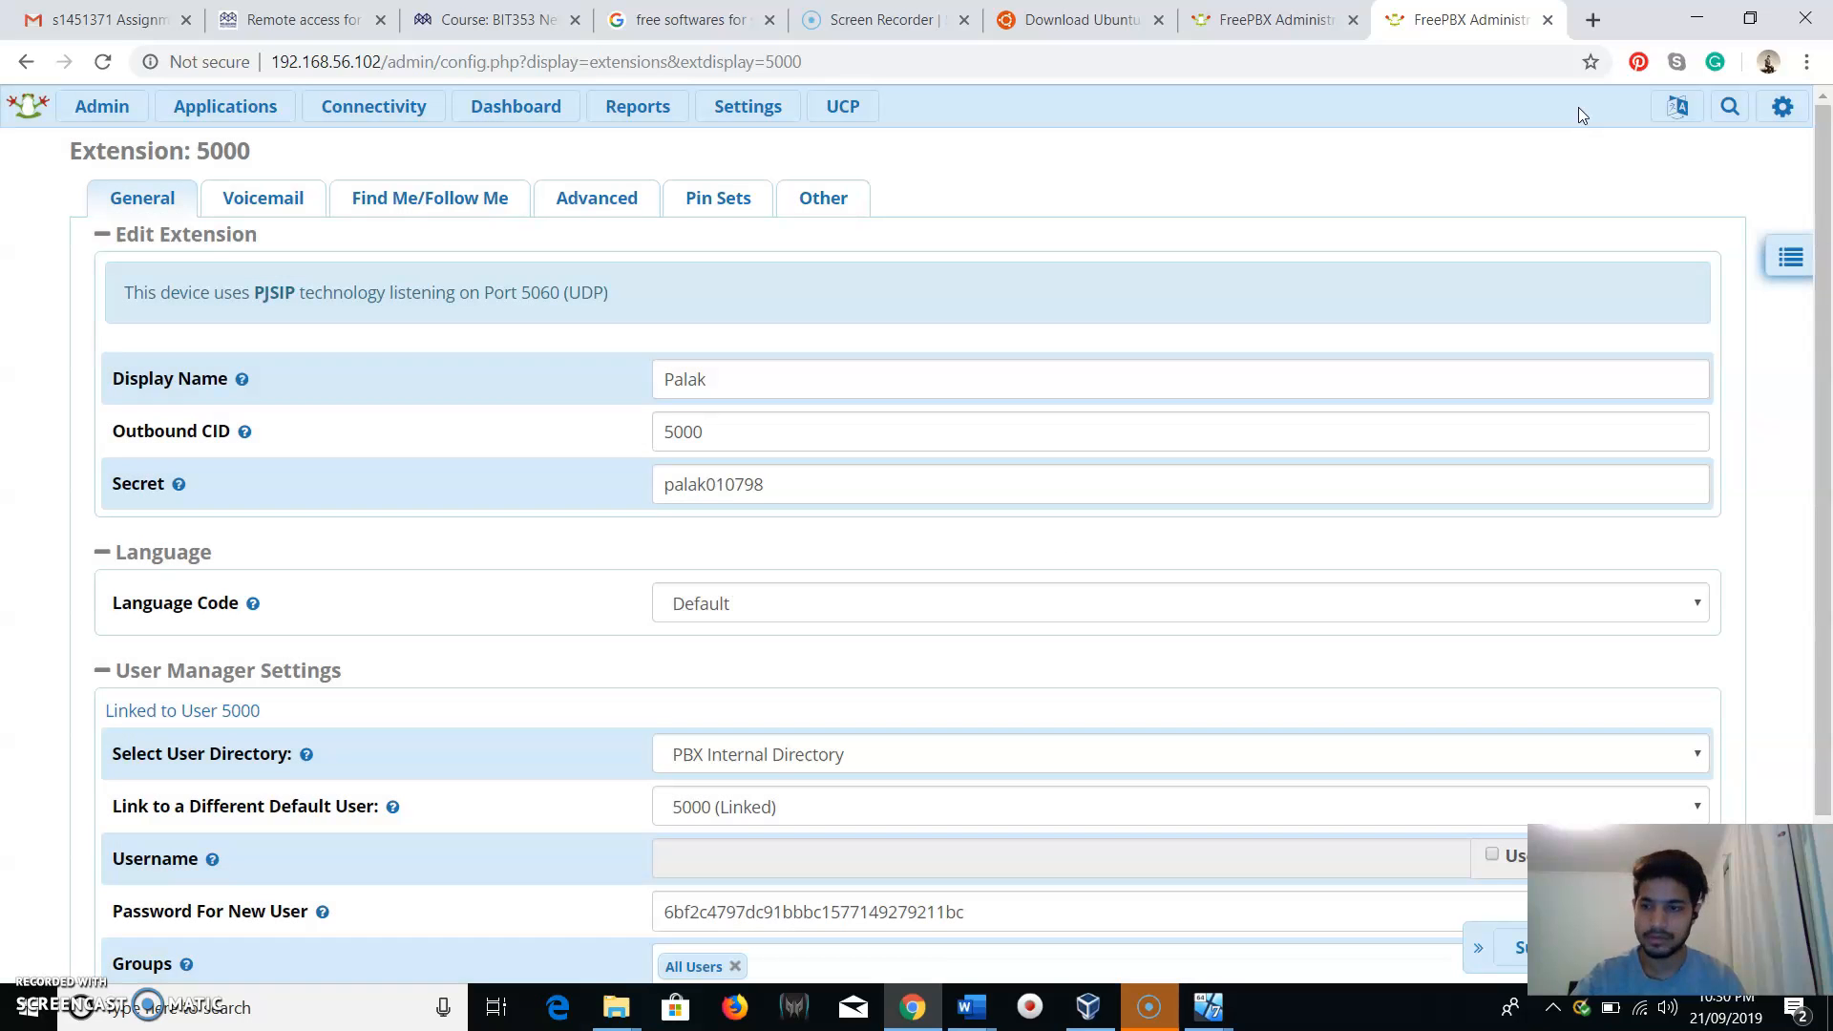
Go back to the extensions list and open extension 5001 for editing.
left_click(167, 108)
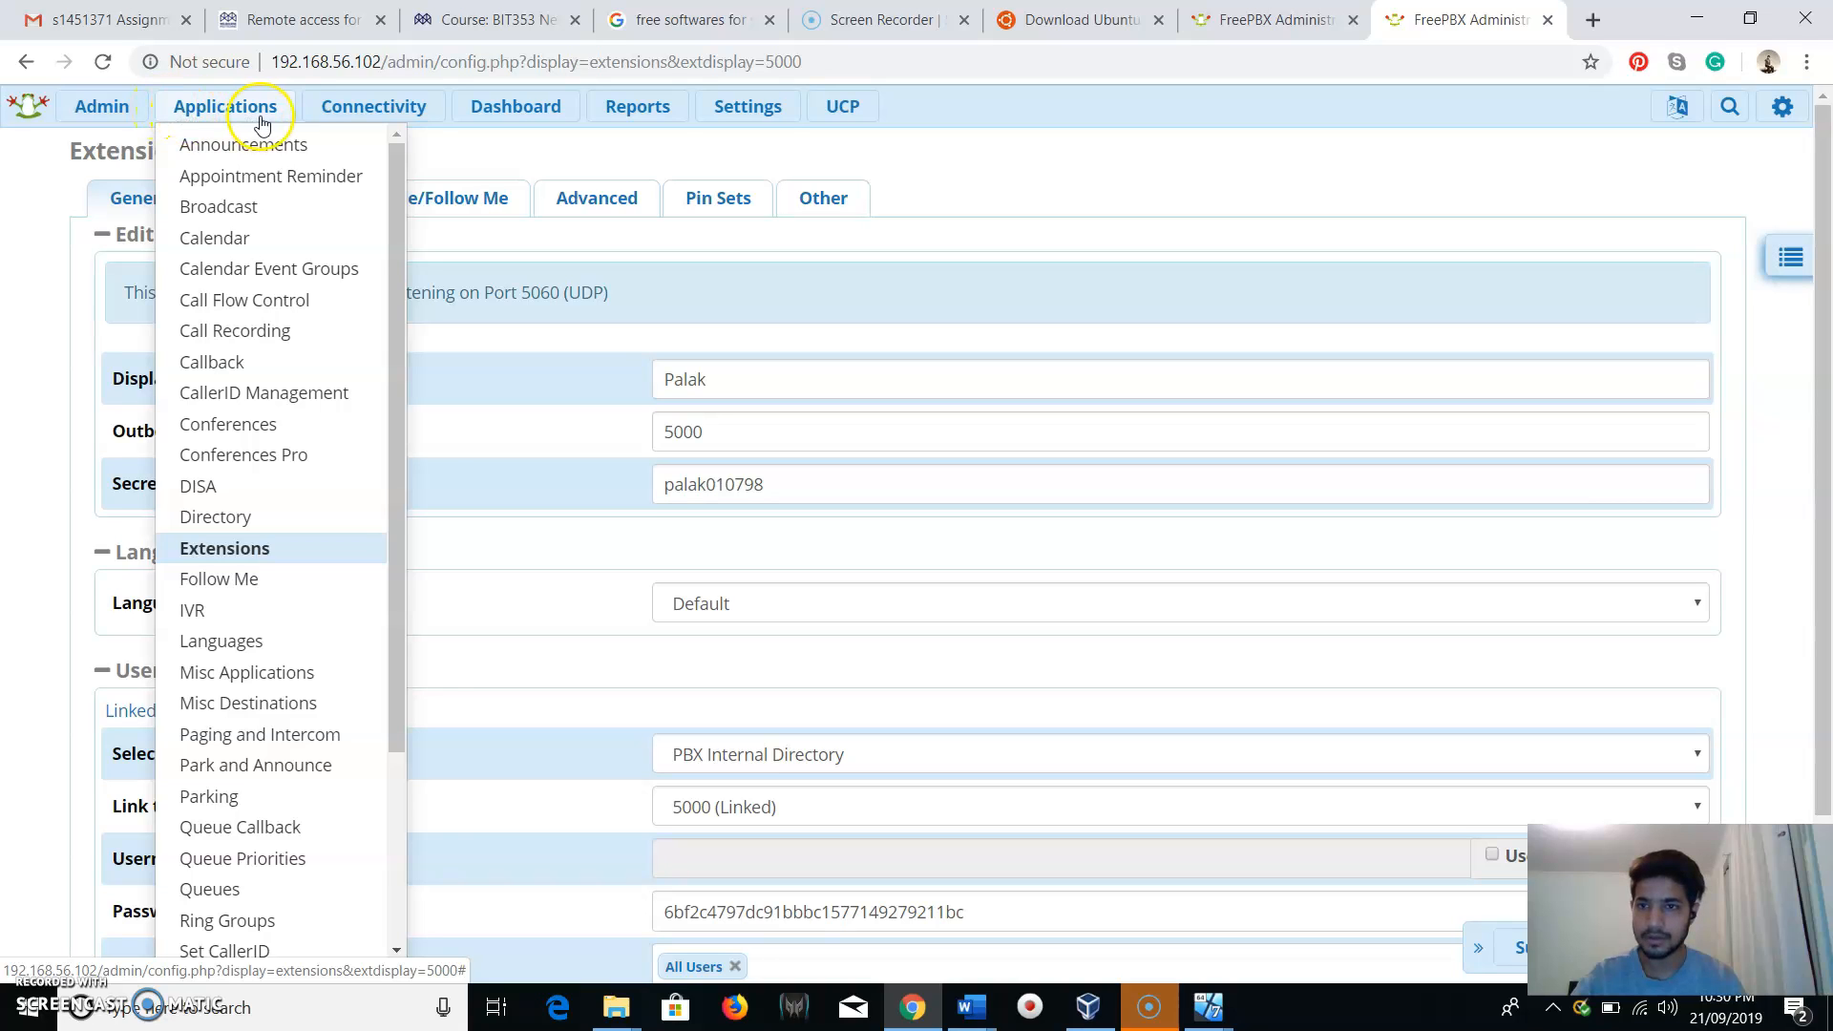
left_click(218, 101)
left_click(215, 547)
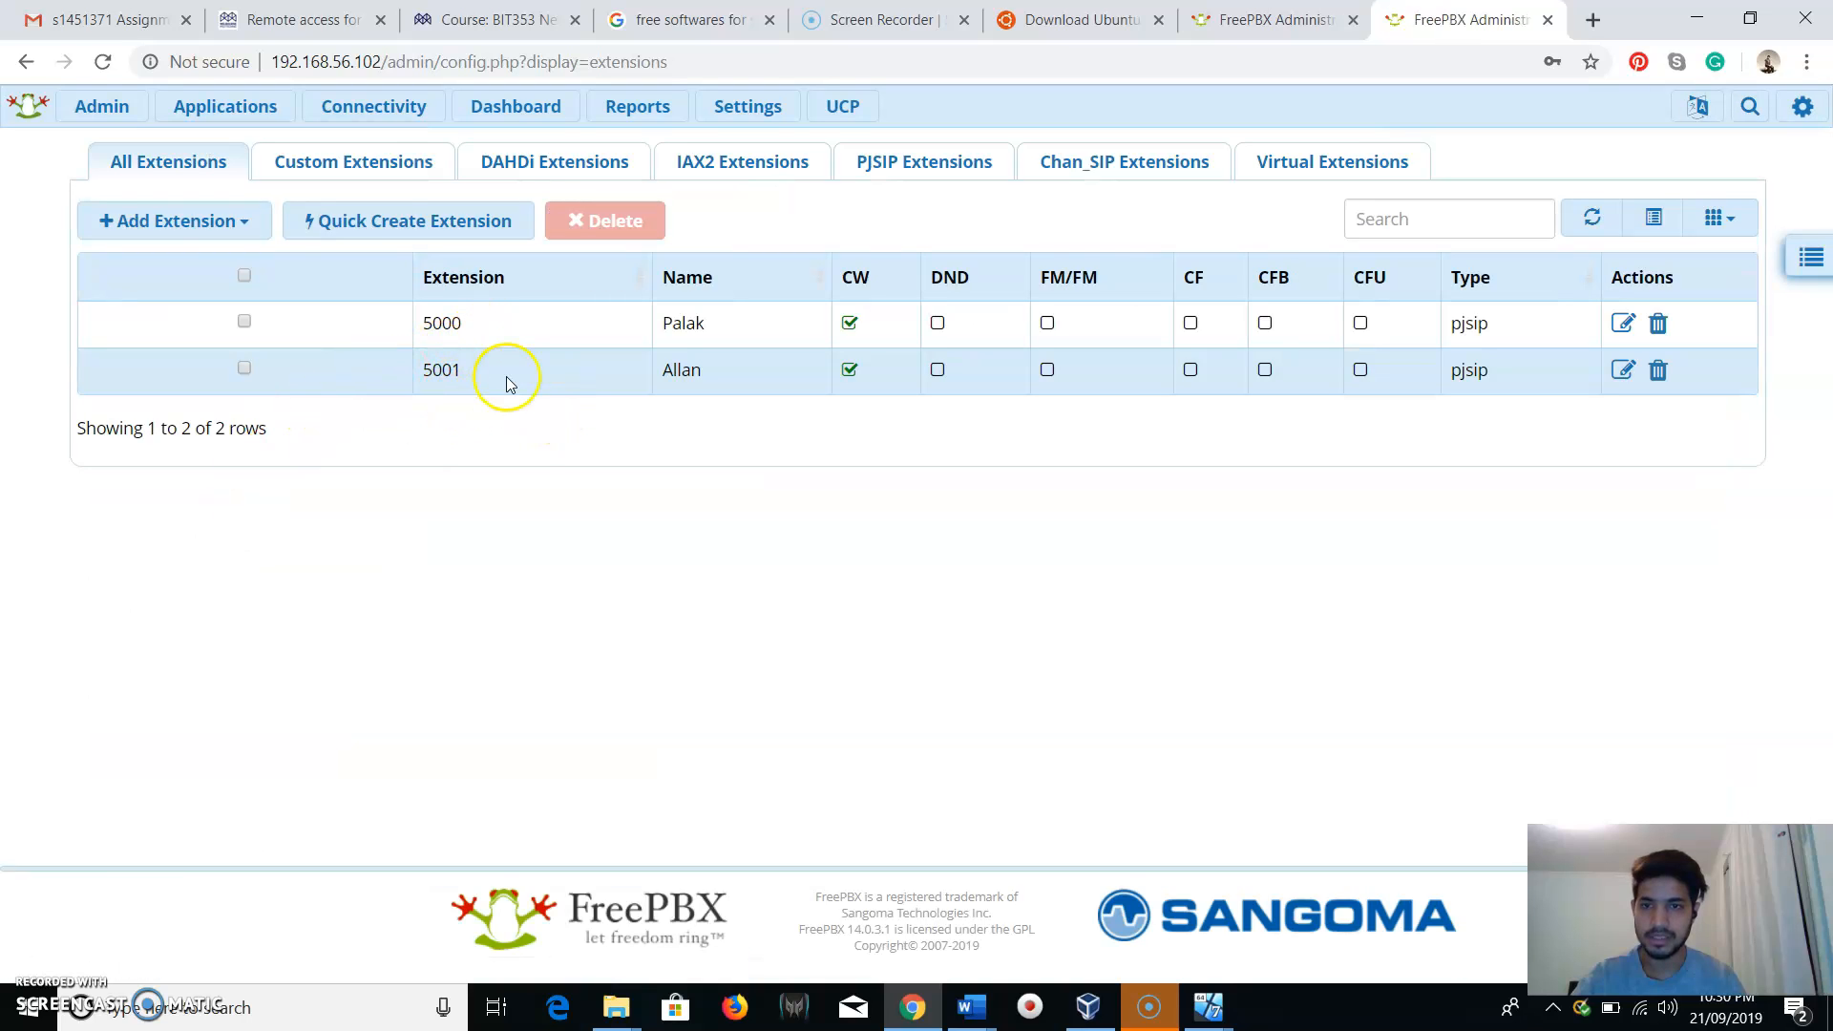
left_click(1624, 372)
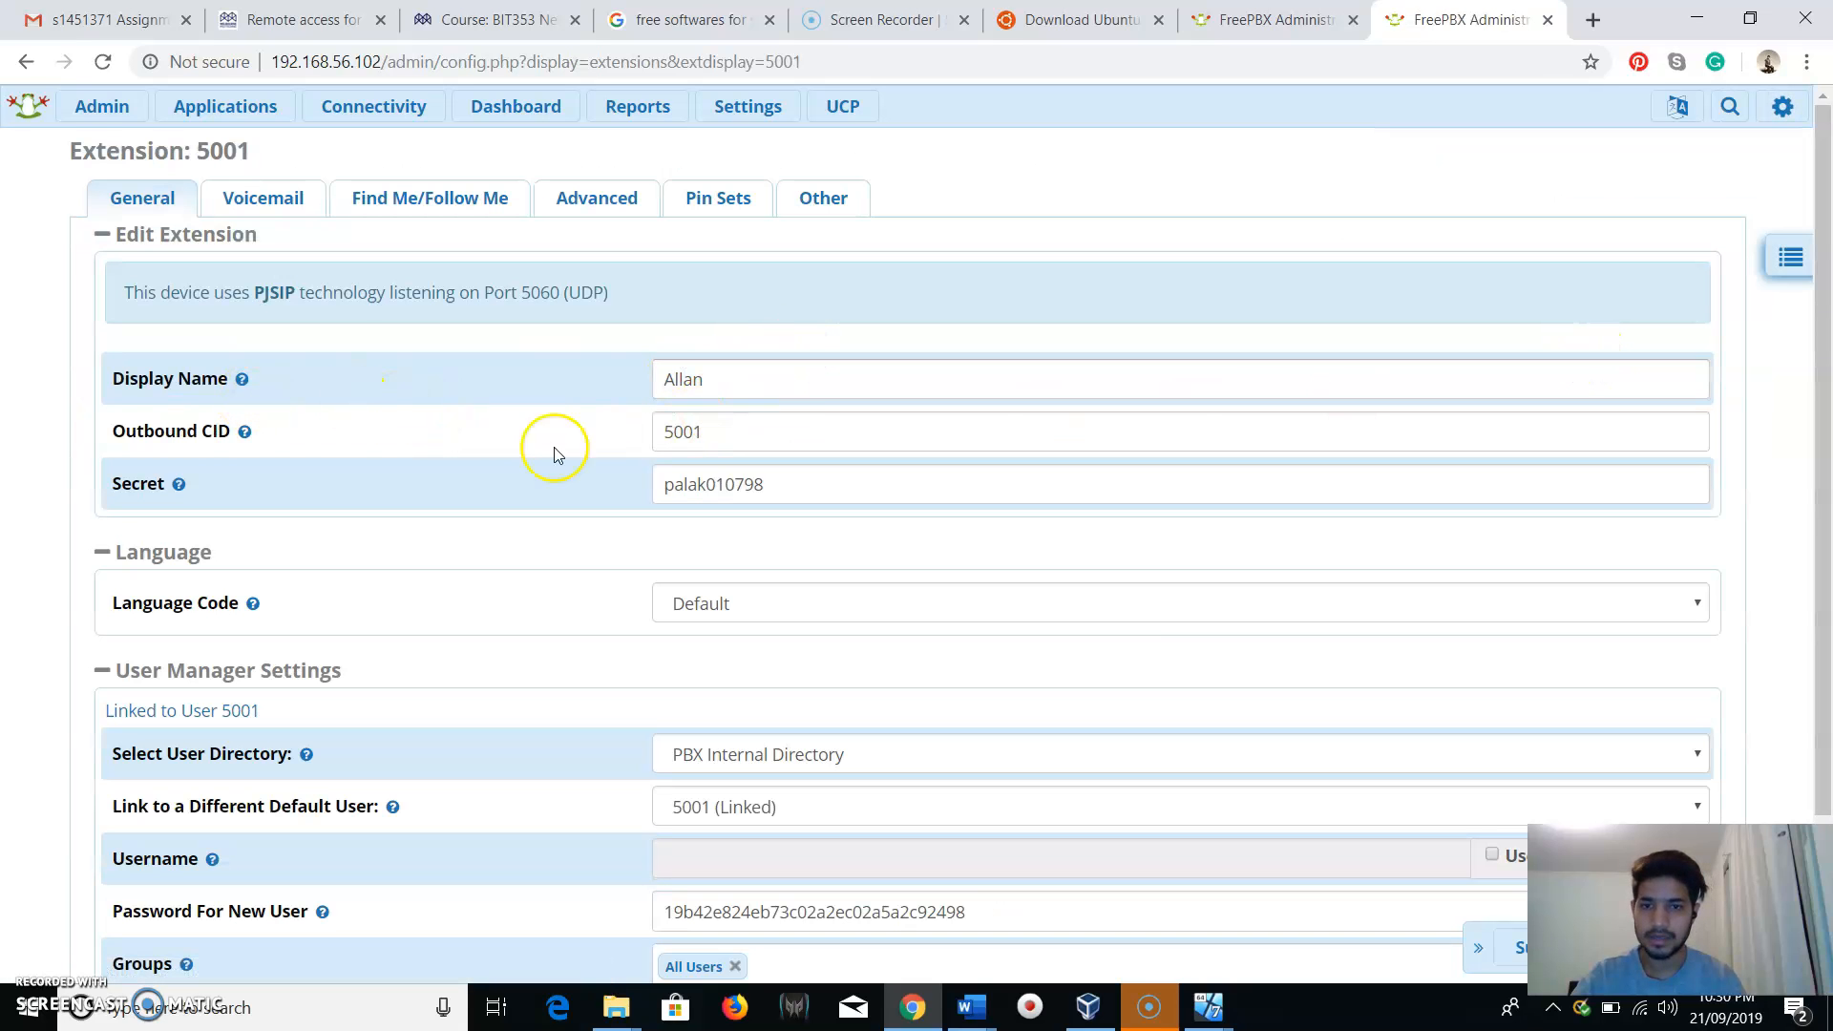
Review extension 5001's general settings, including its secret, and look through its Voicemail, Find Me/Follow Me, Advanced, Pin Sets and Other settings.
mouse_move(176, 484)
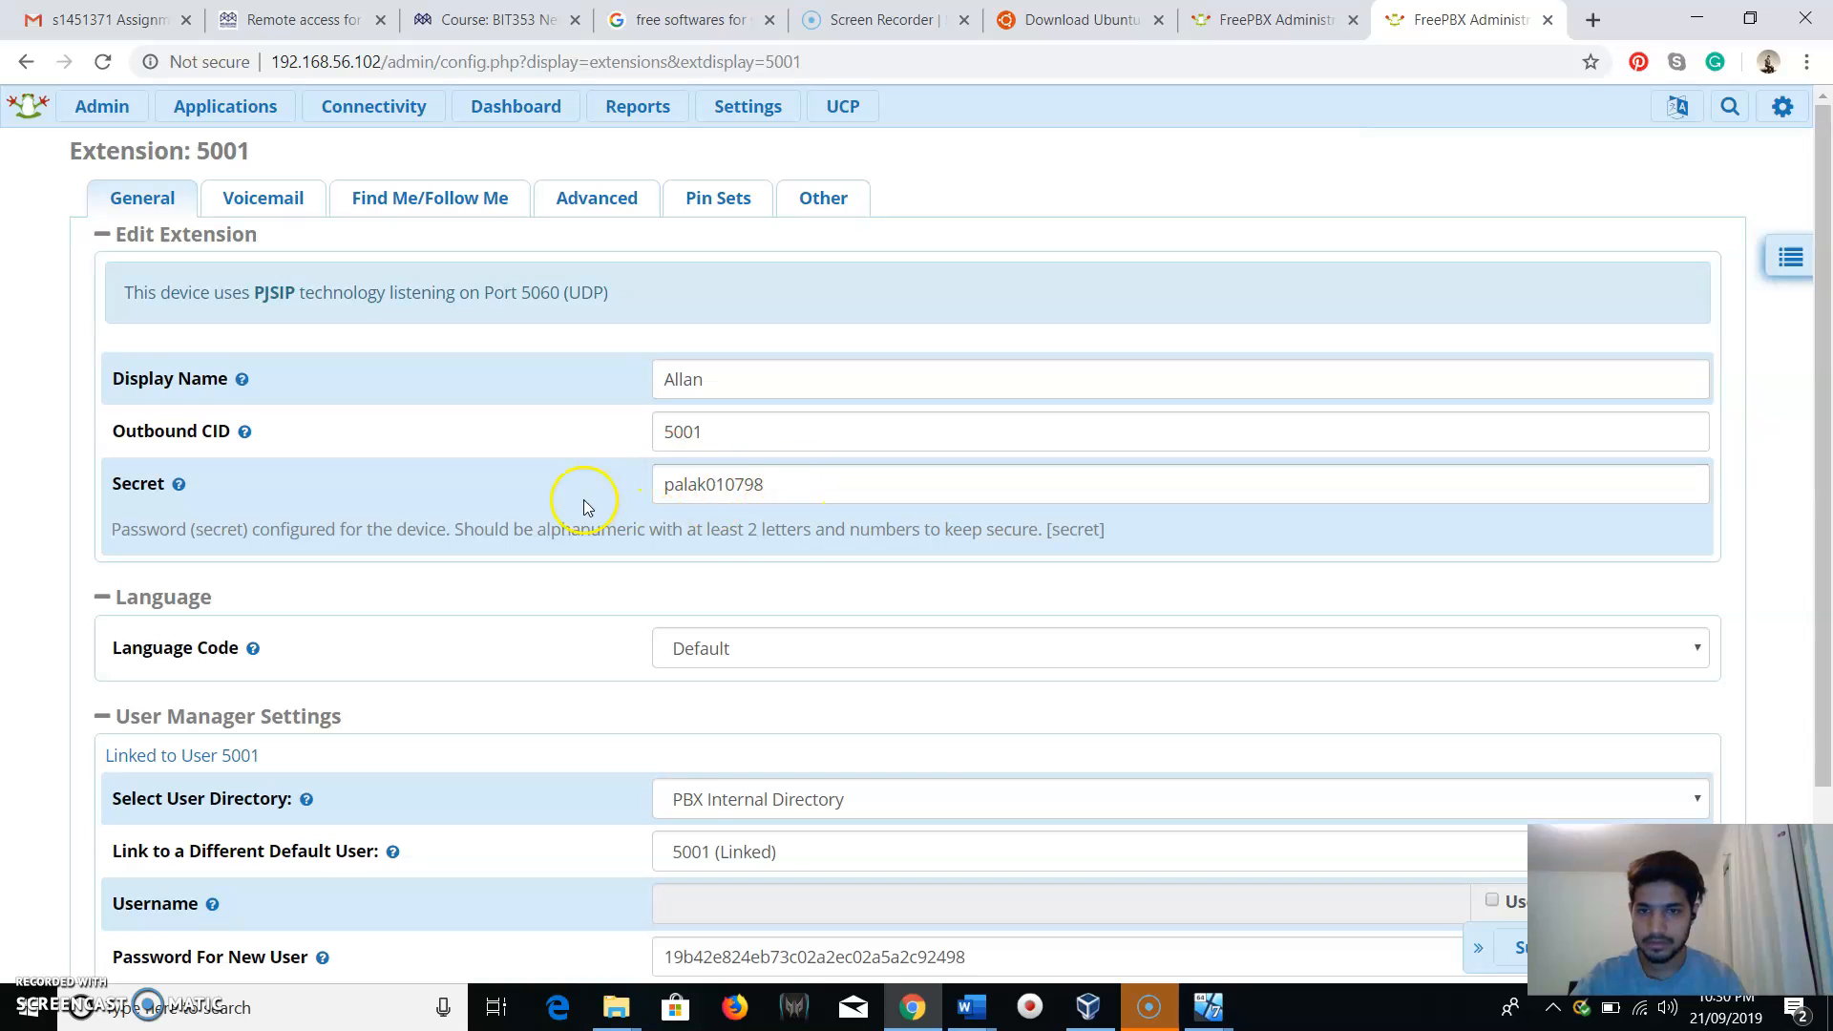
scroll(647, 600, "down", 2)
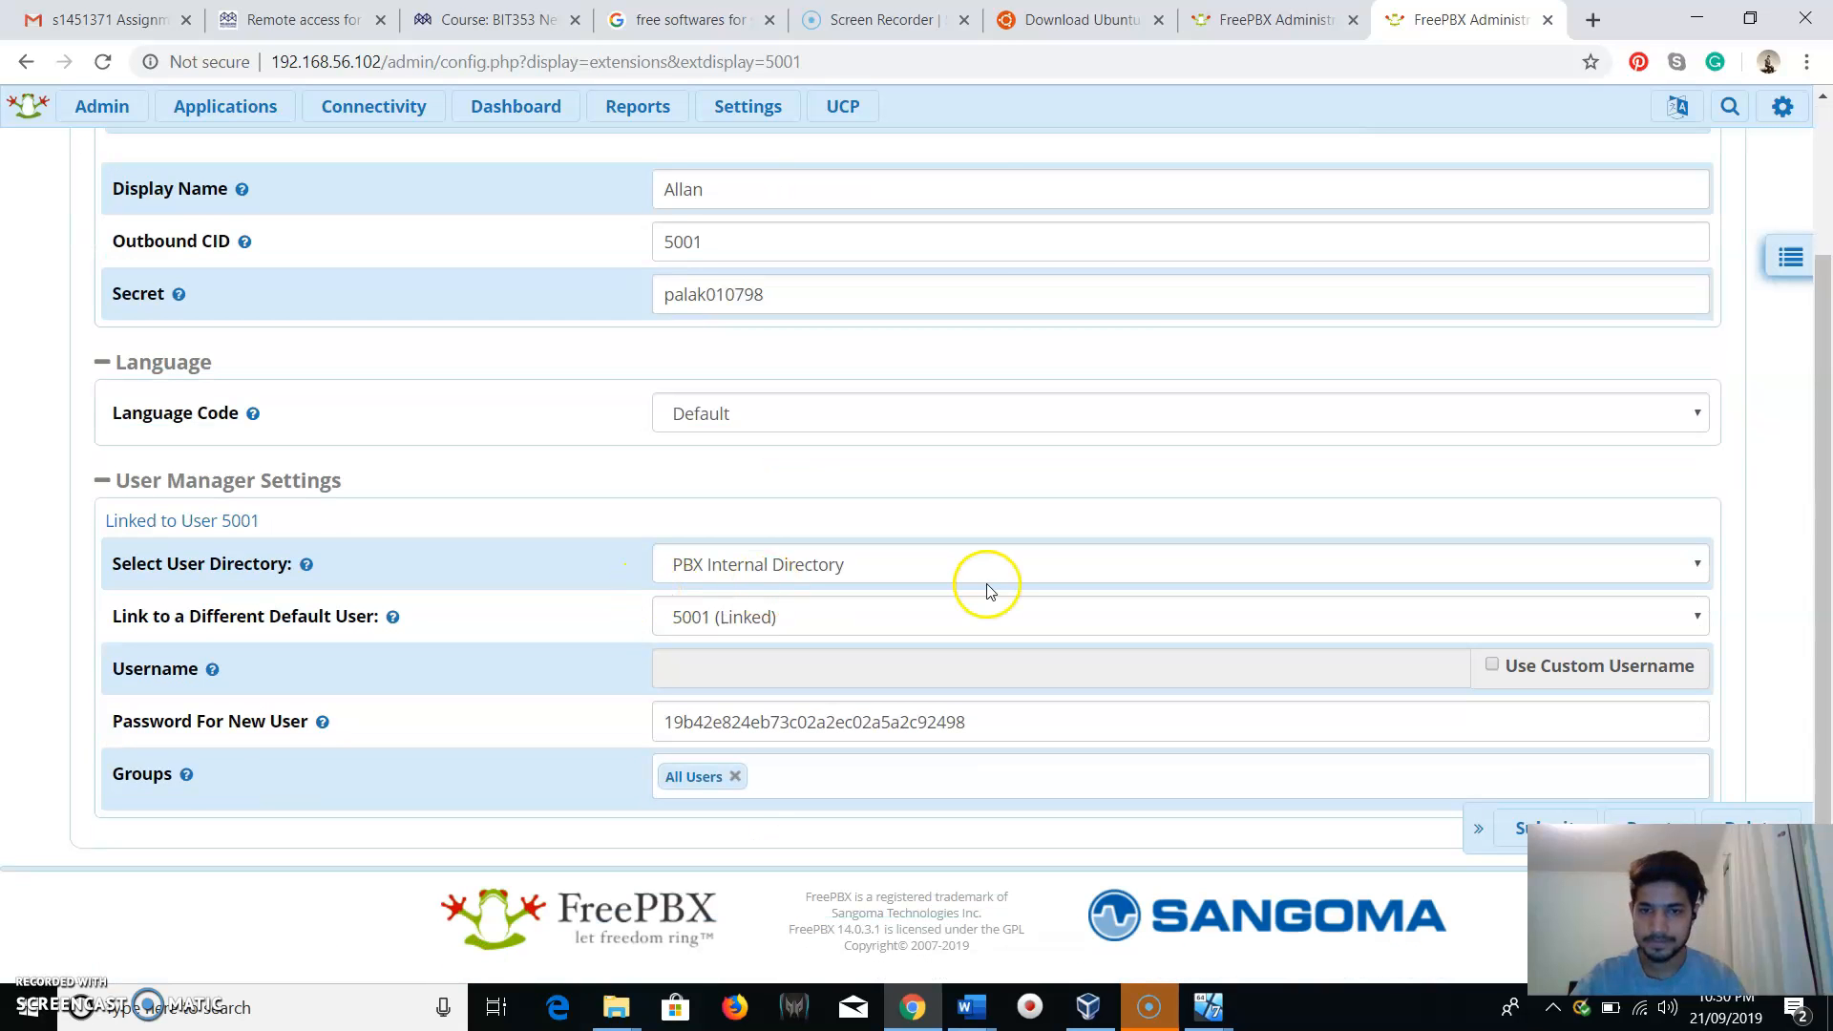
scroll(982, 585, "up", 2)
left_click(263, 197)
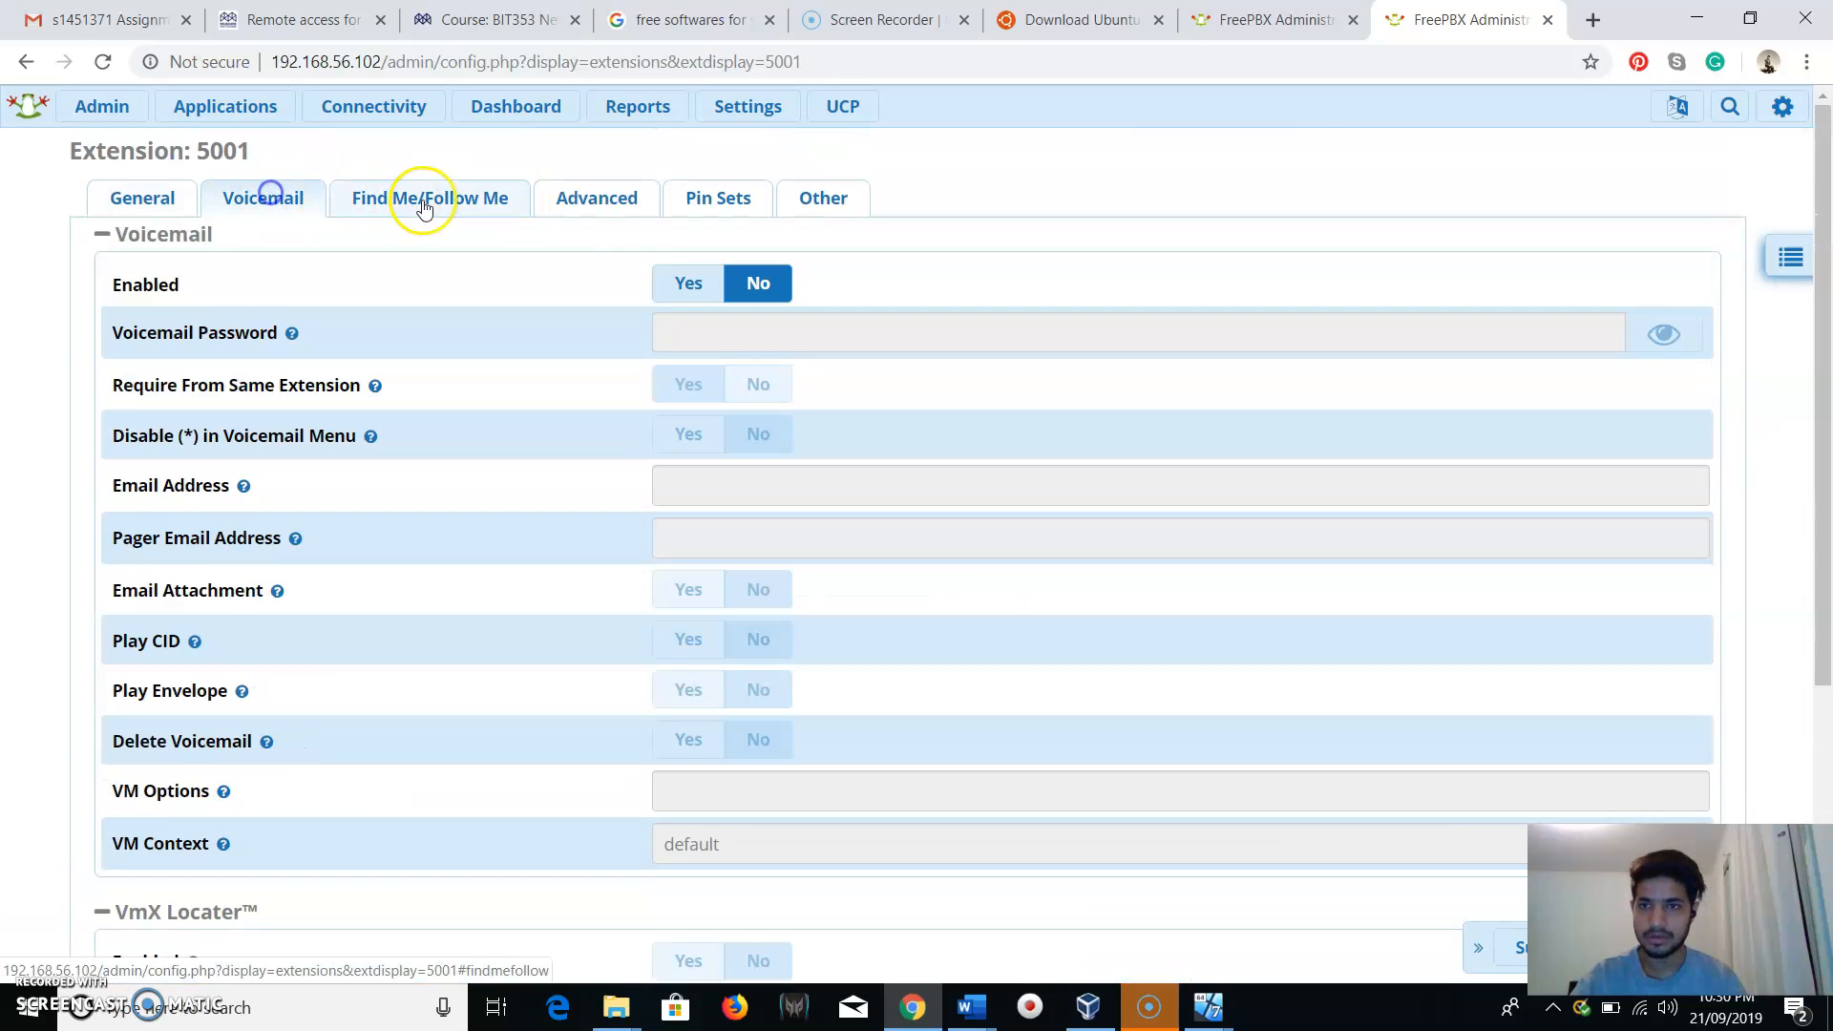
left_click(429, 199)
left_click(600, 198)
left_click(715, 204)
left_click(822, 198)
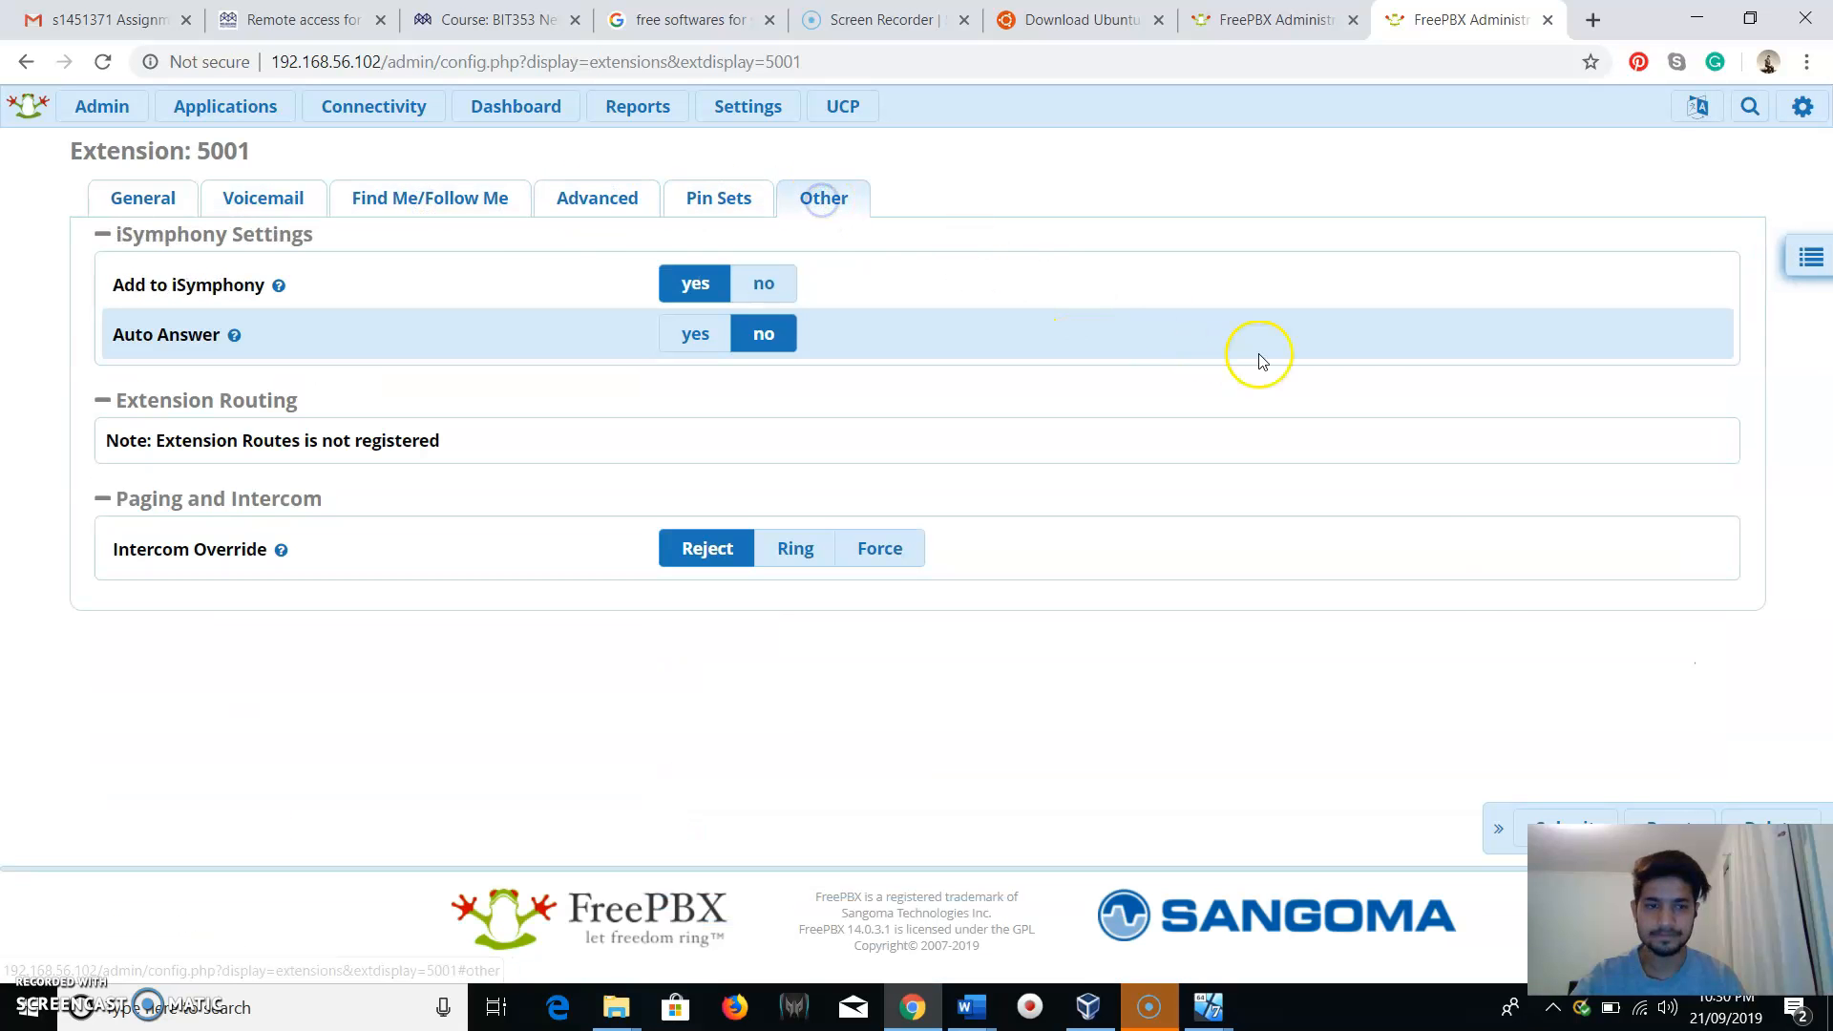
Submit extension 5001 and apply the configuration on the 192.168.56.102 server.
left_click(1582, 822)
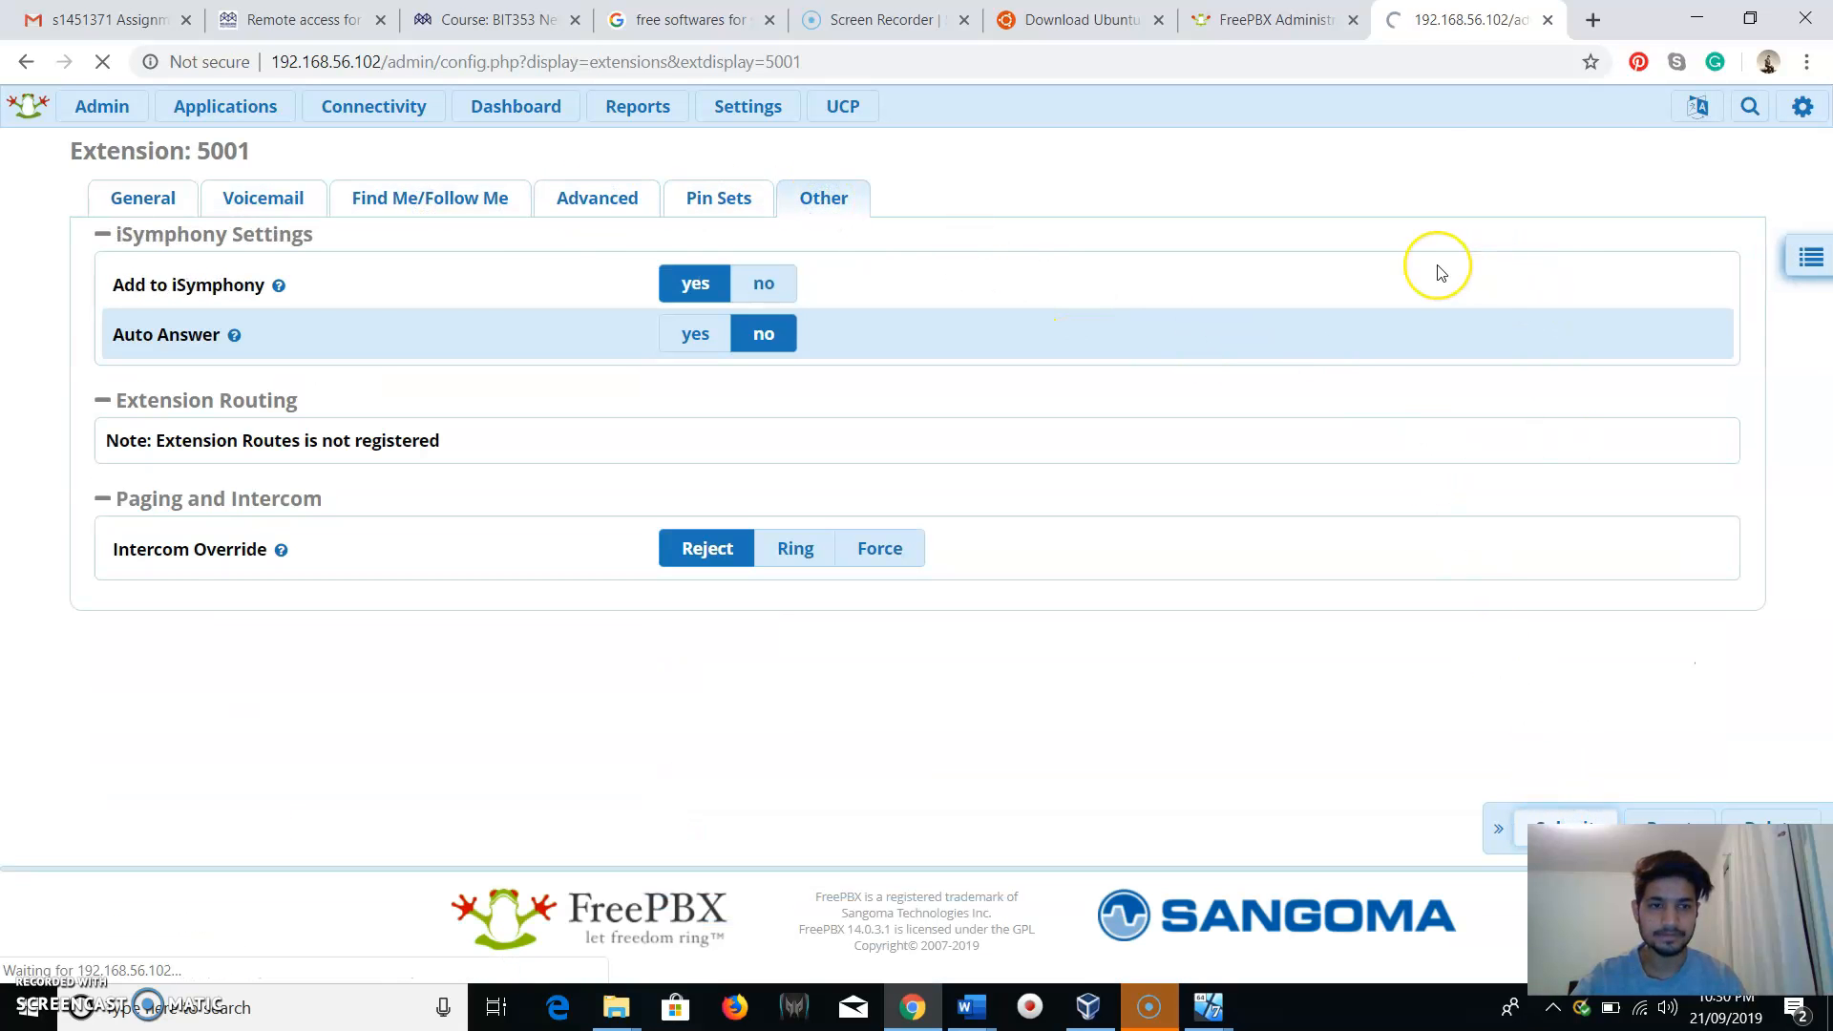
left_click(1561, 109)
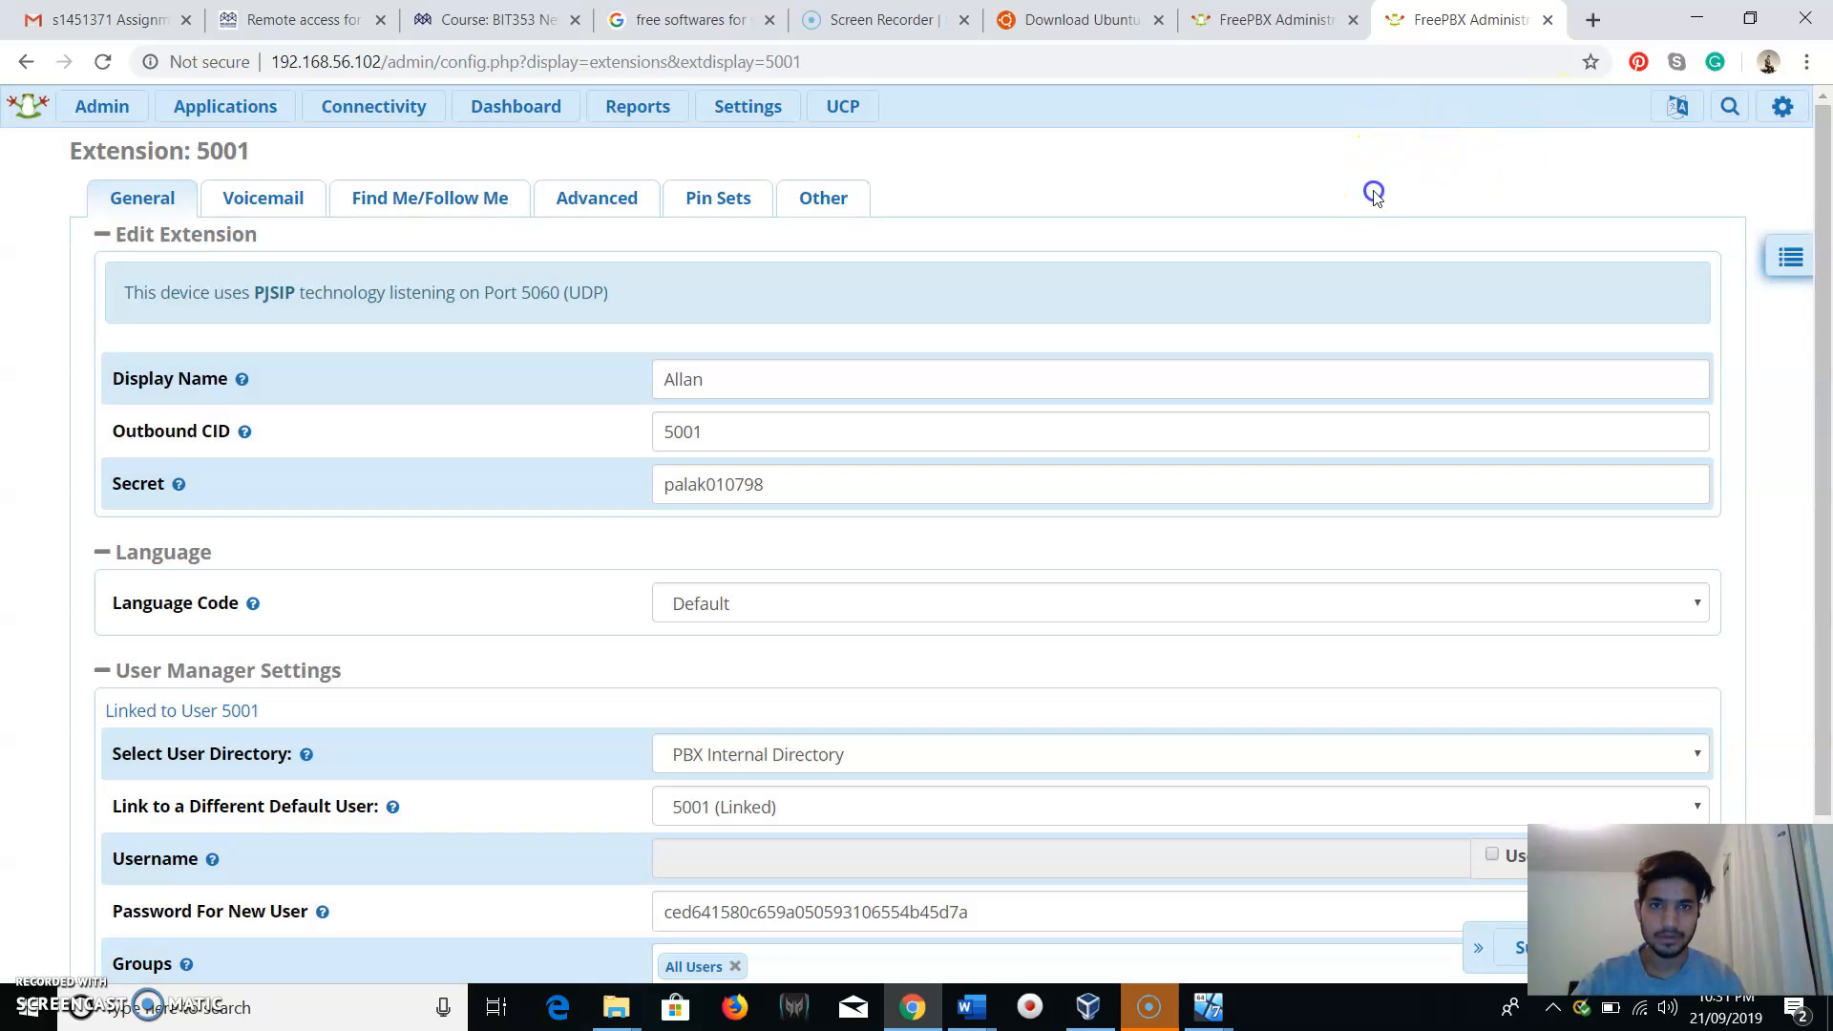
Switch to the 192.168.56.107 FreePBX server, go to its extensions list and open extension 6000 for editing.
left_click(1267, 11)
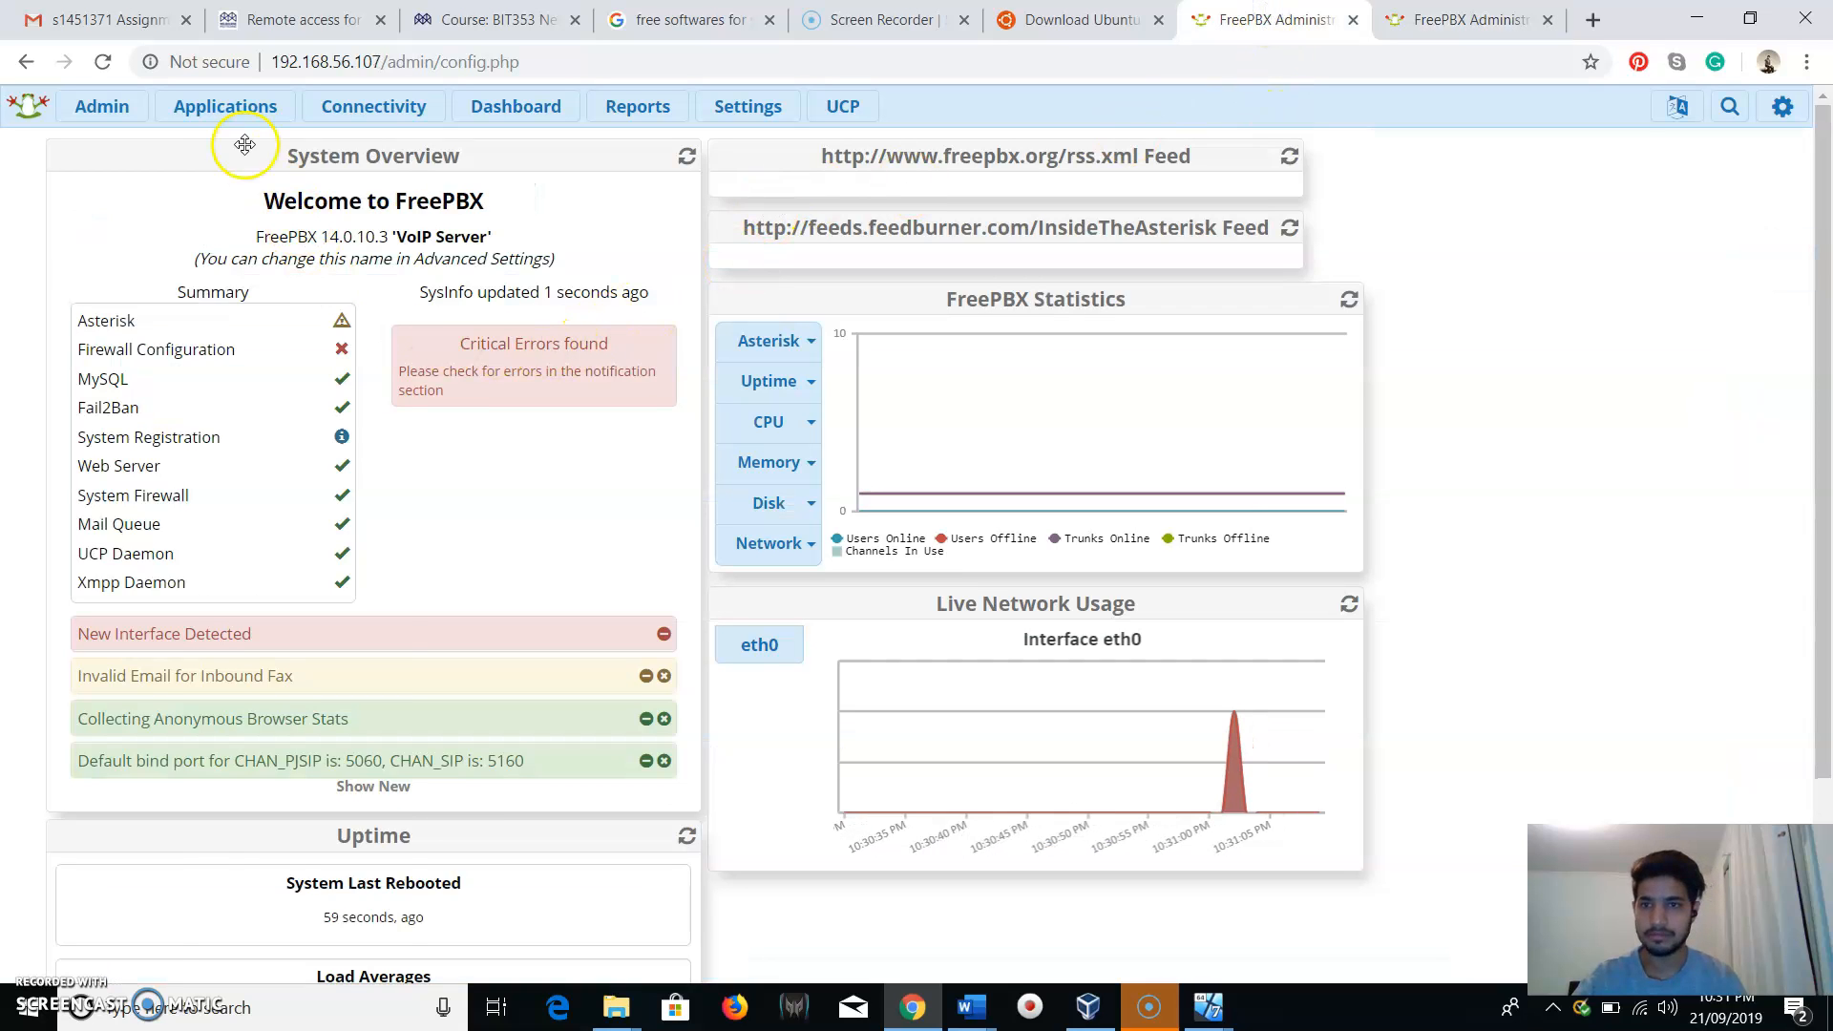
left_click(229, 110)
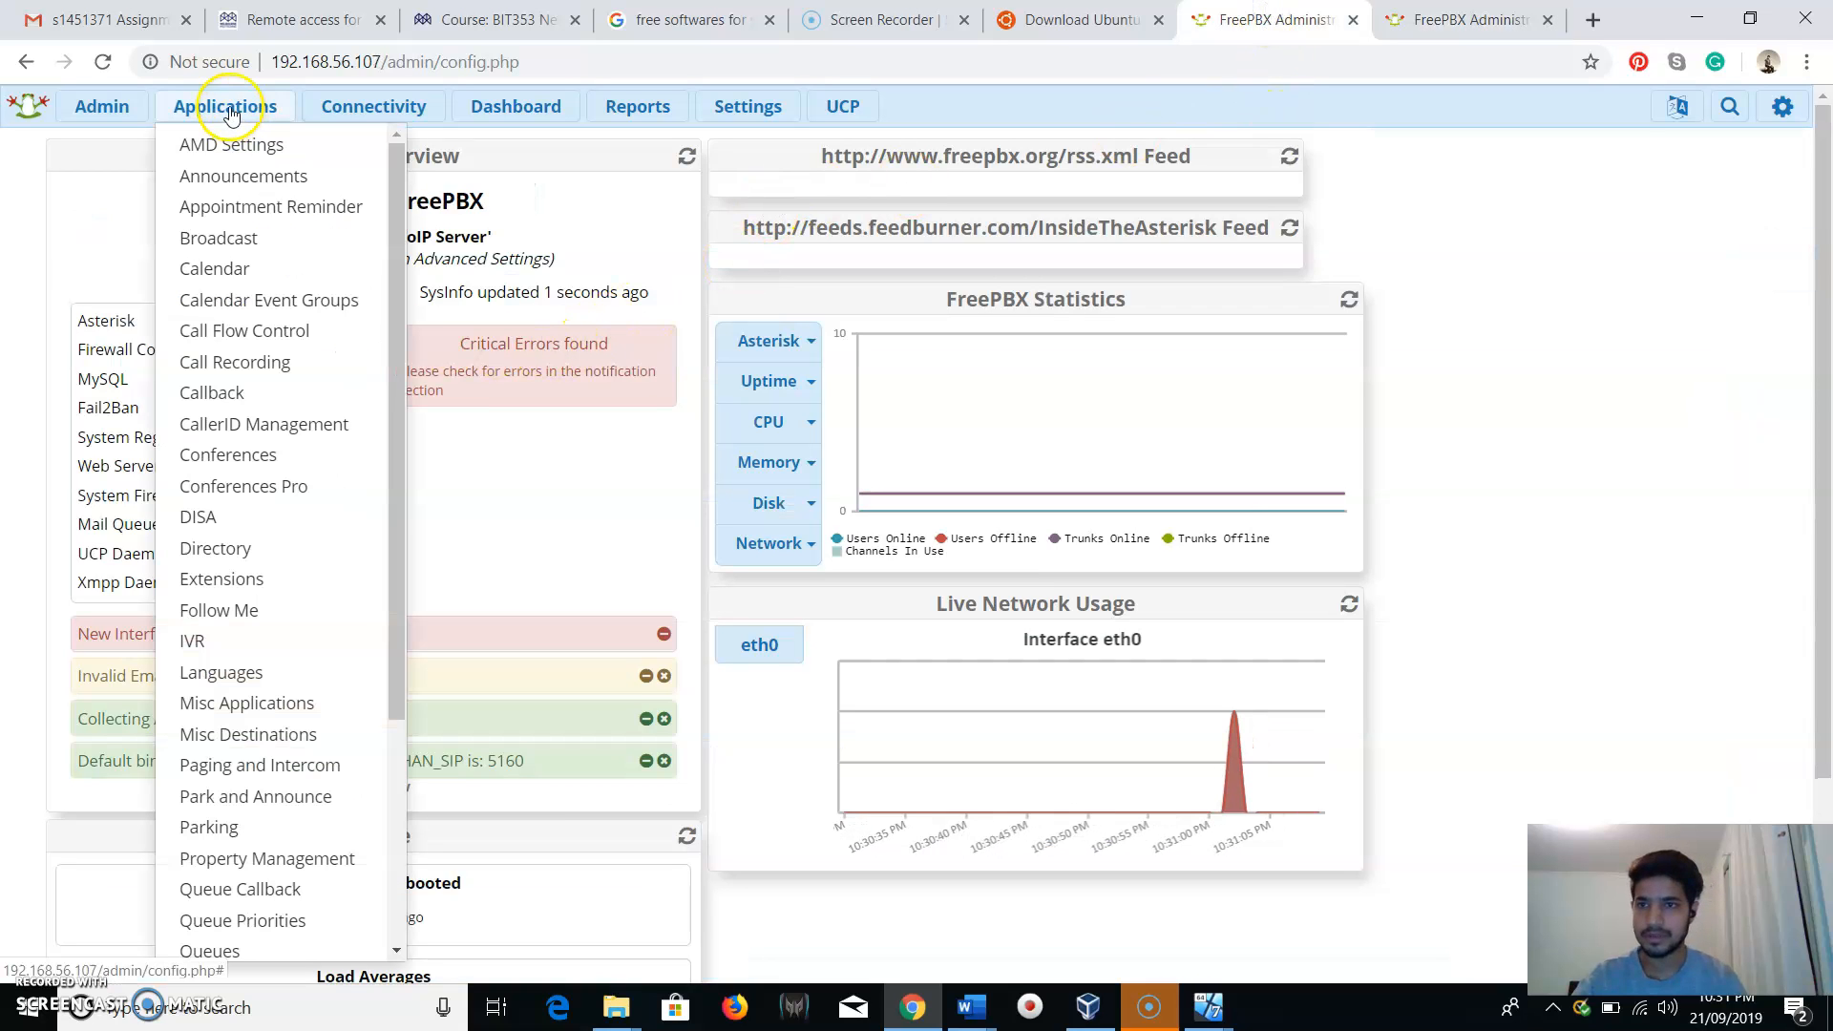
left_click(221, 580)
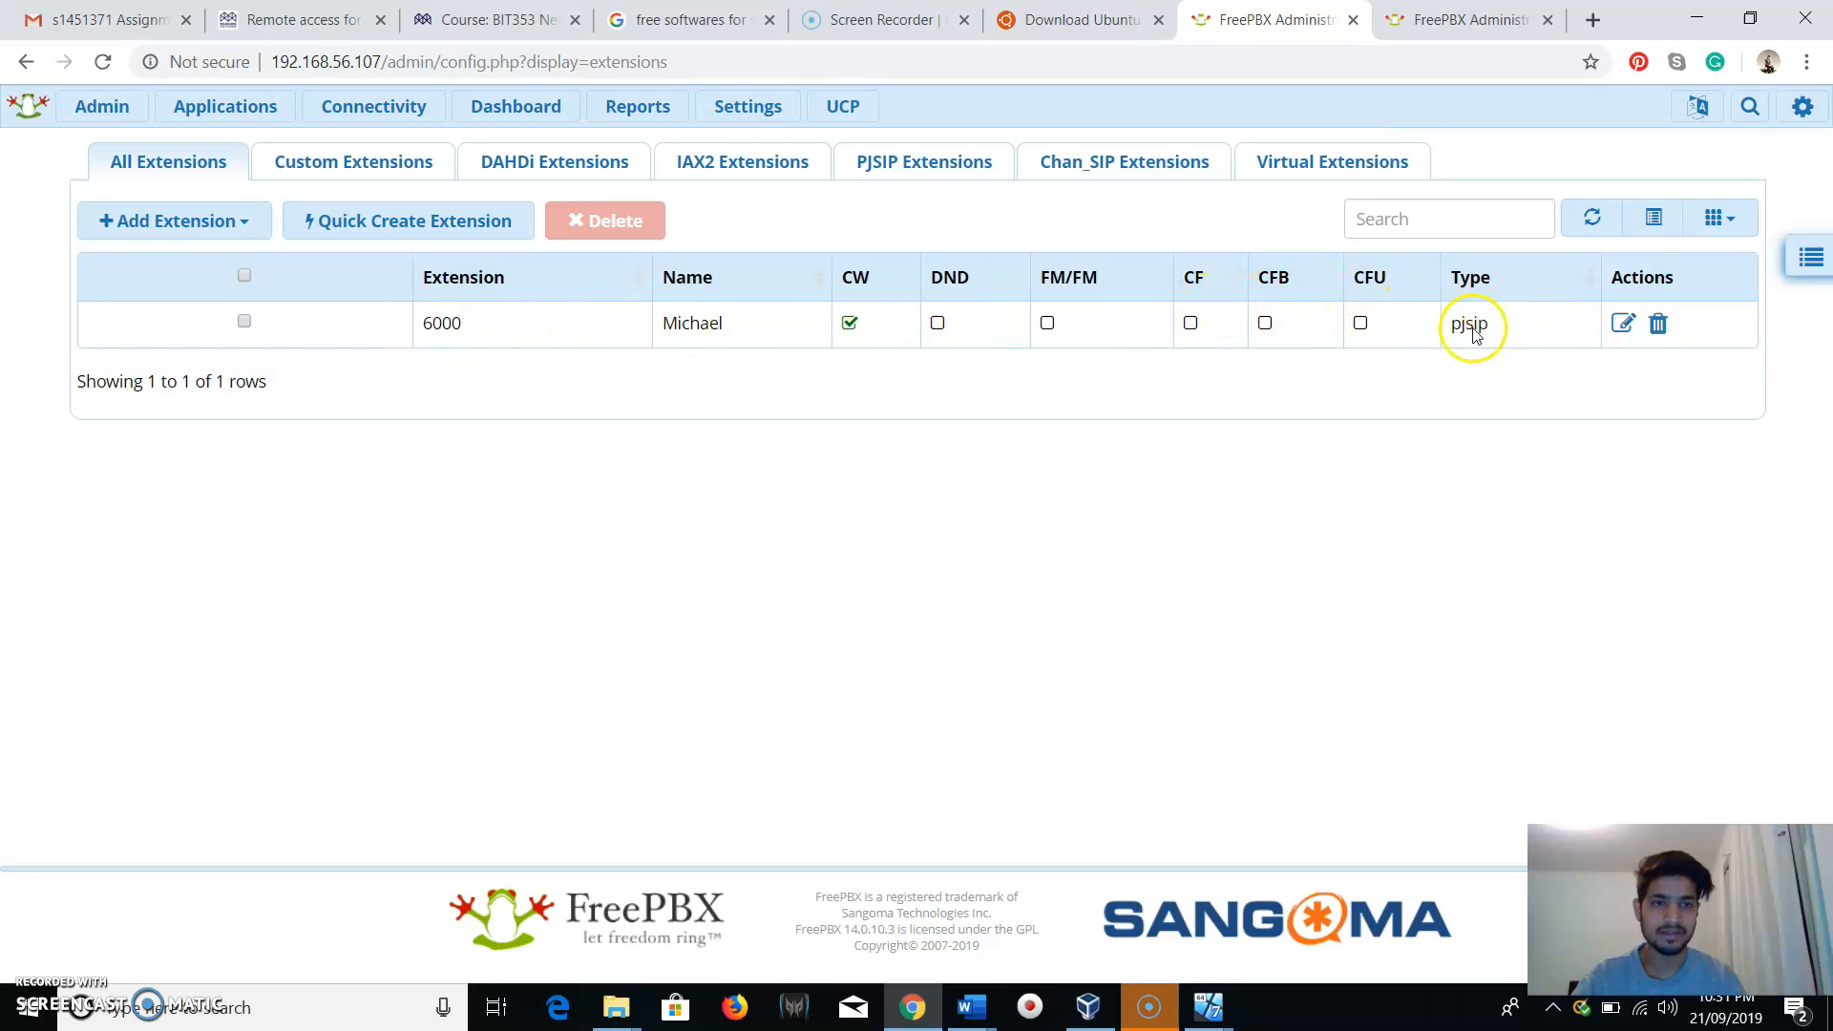
left_click(1622, 323)
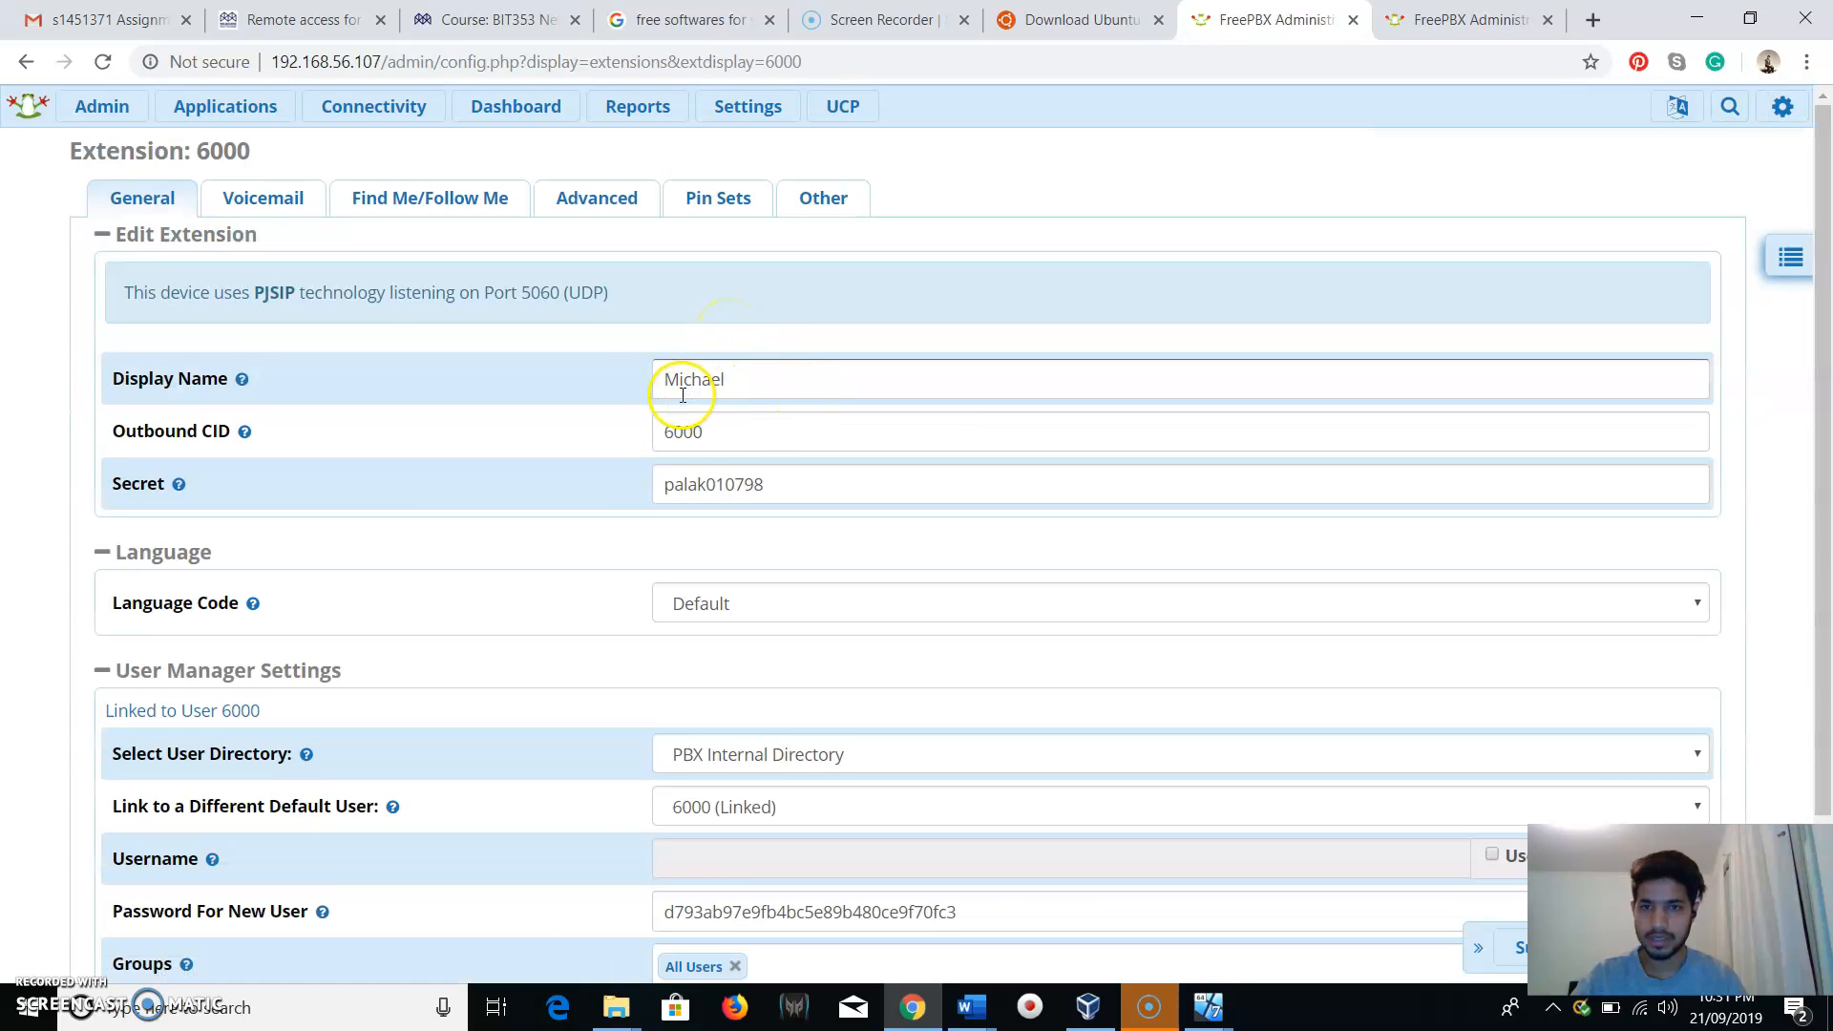
Review extension 6000's general settings, including its secret, and look through its Find Me/Follow Me, Voicemail, Advanced, Pin Sets and Other settings.
left_click(744, 481)
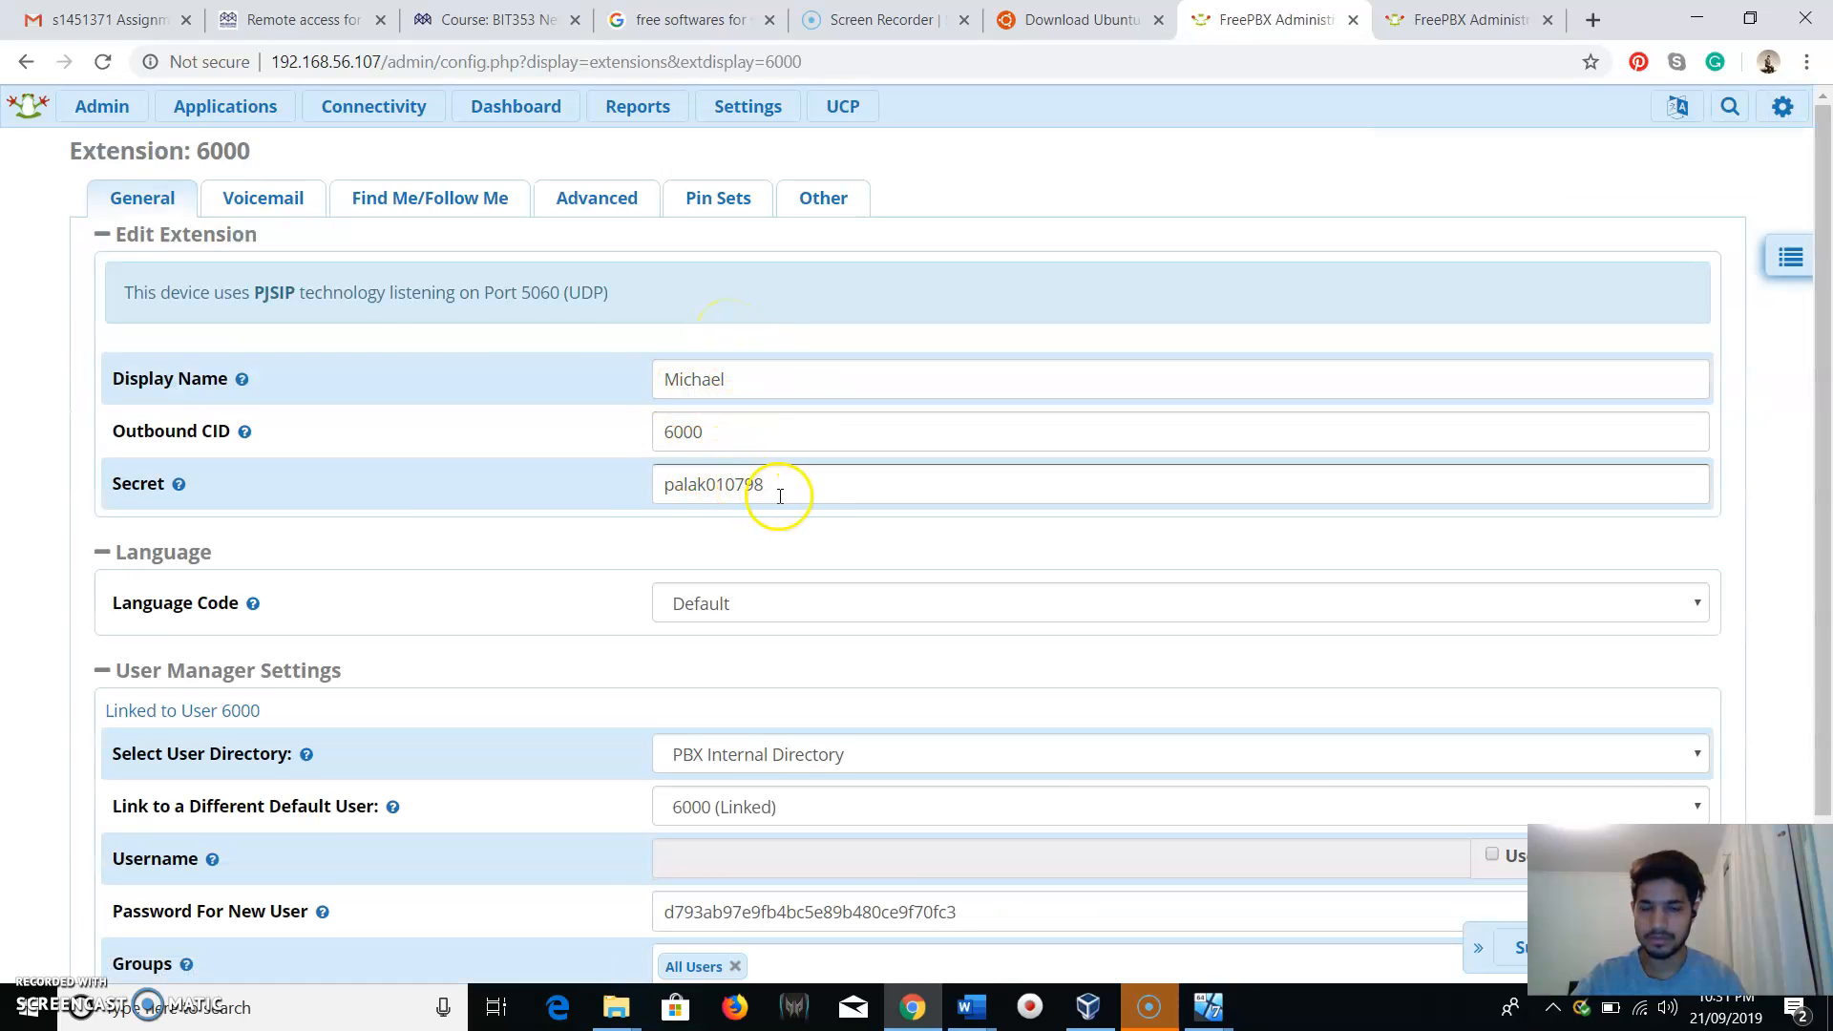
scroll(755, 520, "down", 2)
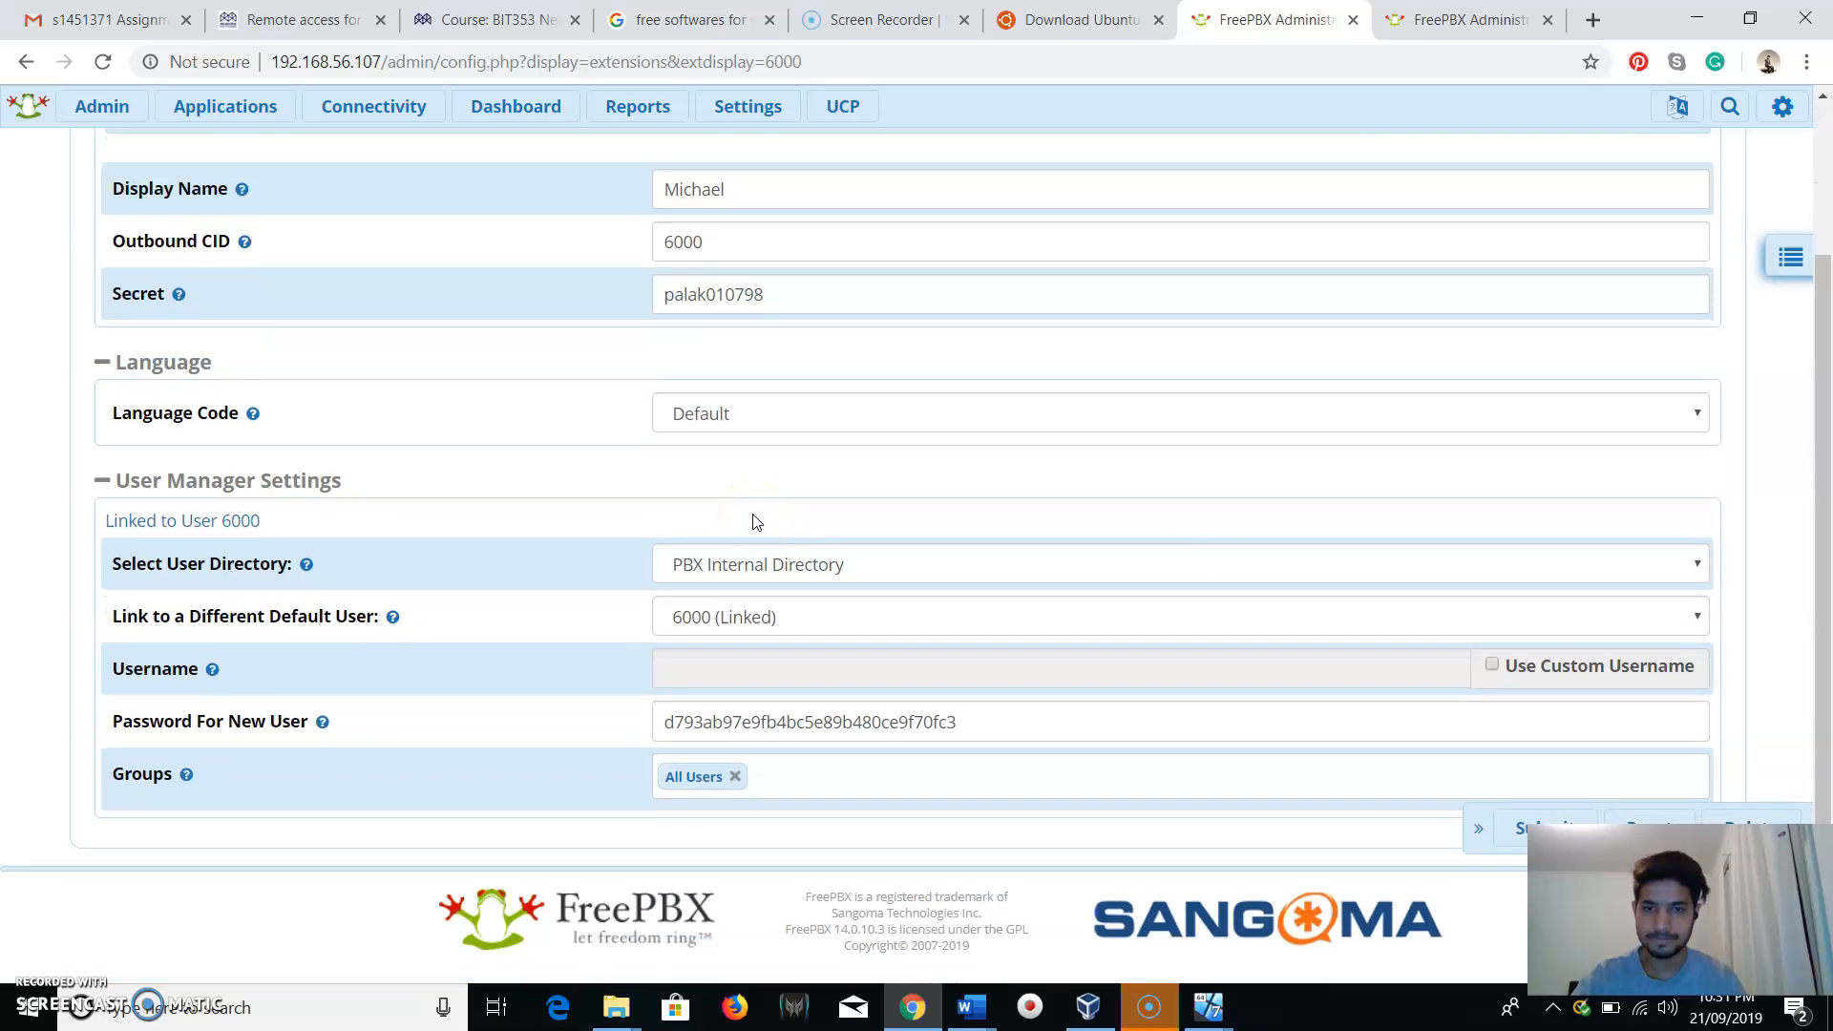
scroll(1185, 547, "up", 2)
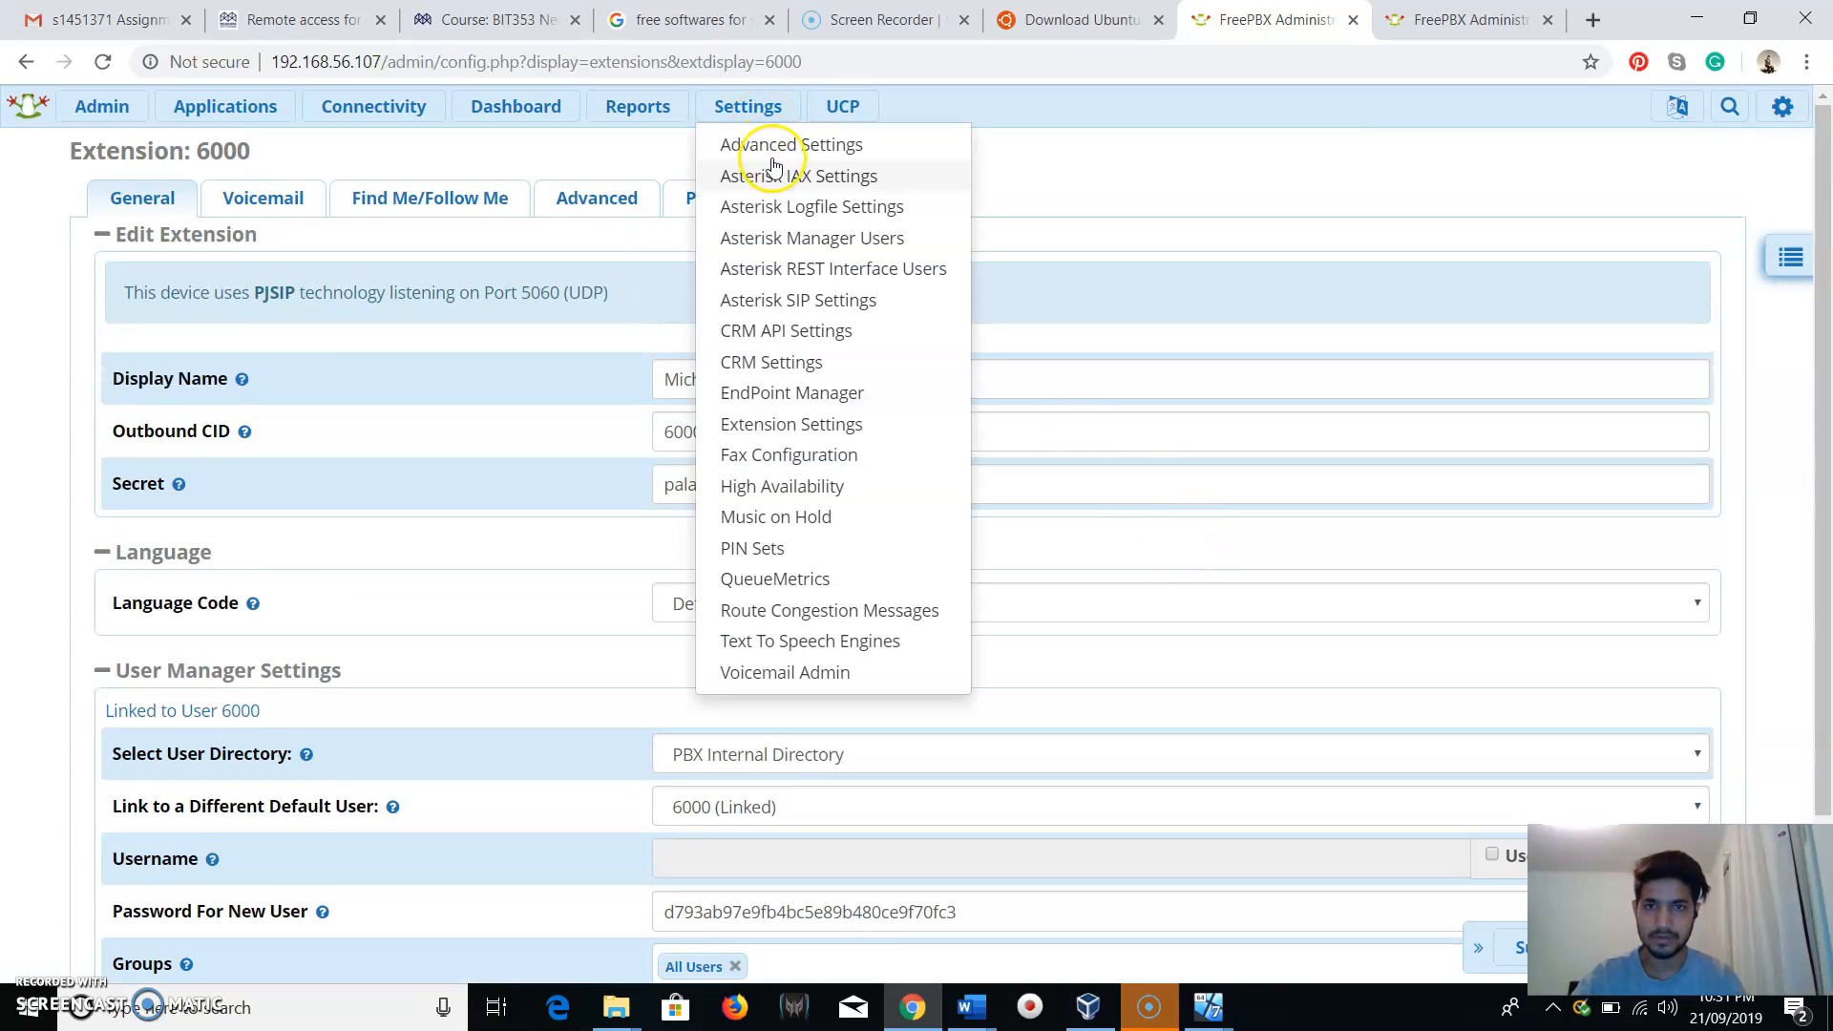
left_click(454, 200)
left_click(263, 197)
left_click(637, 201)
left_click(718, 198)
left_click(816, 197)
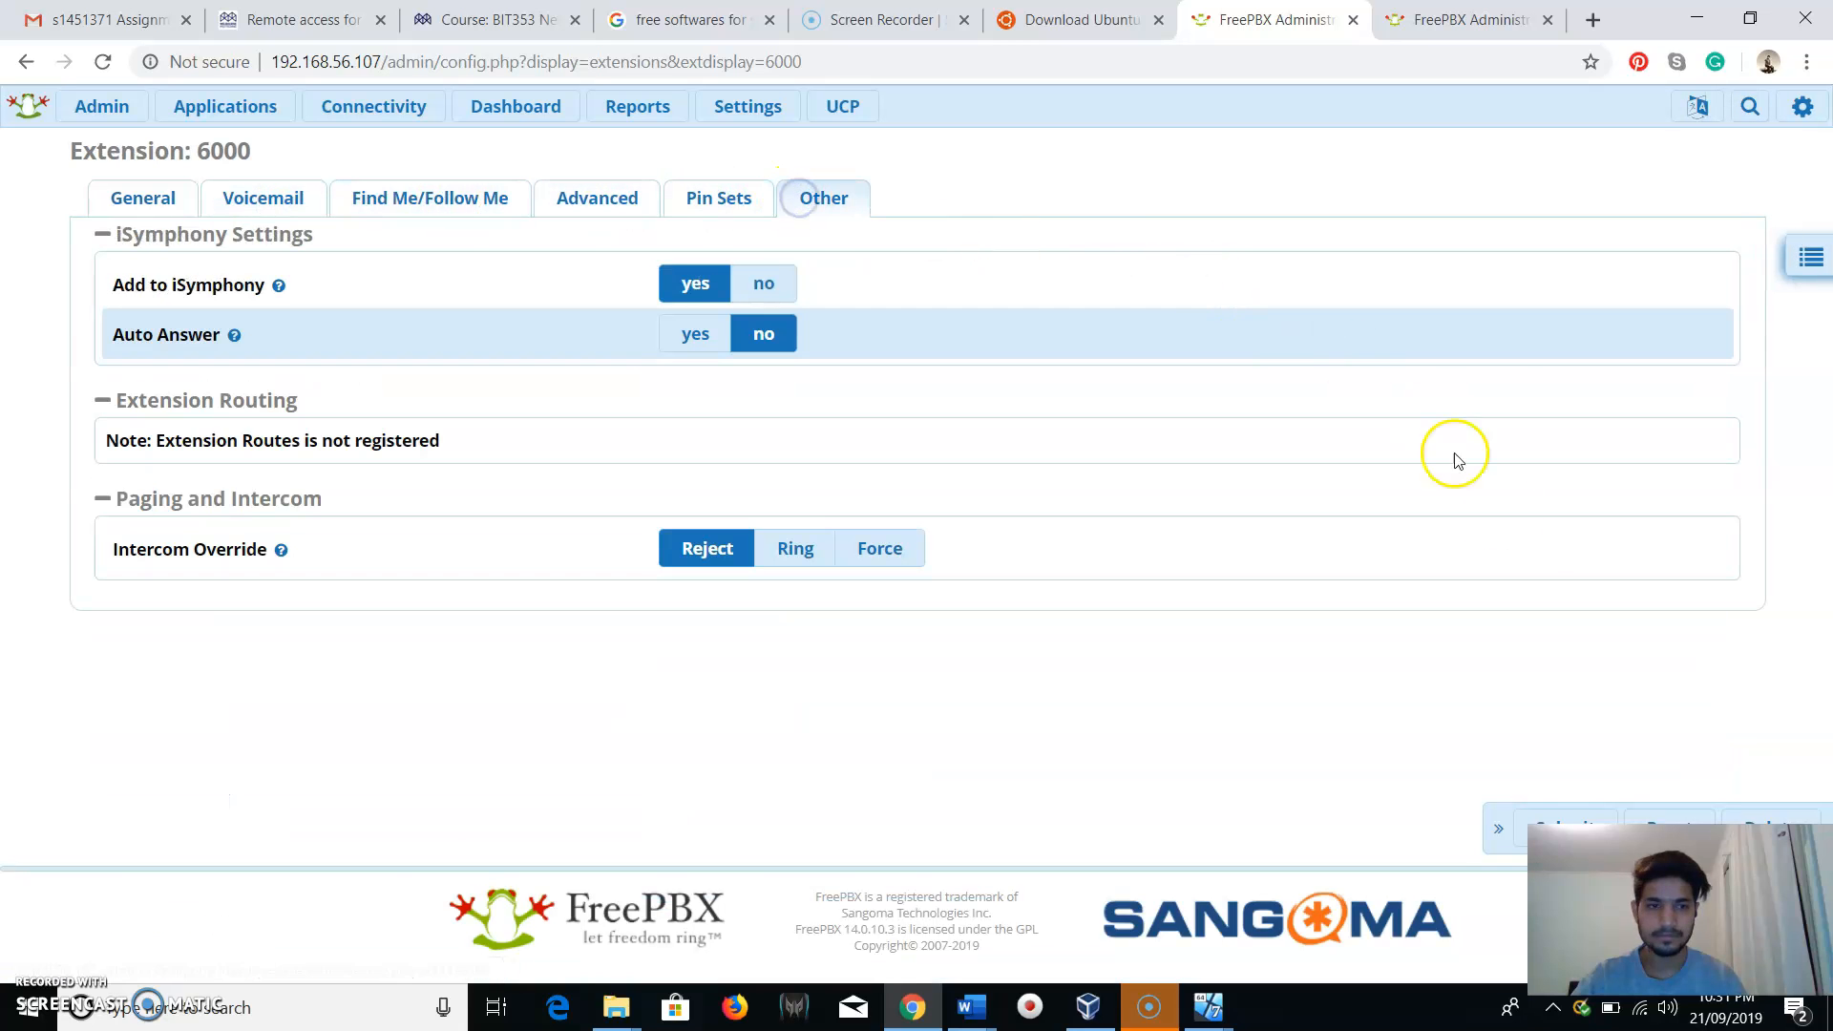
Submit extension 6000 and apply the configuration on the 192.168.56.107 server.
left_click(1564, 823)
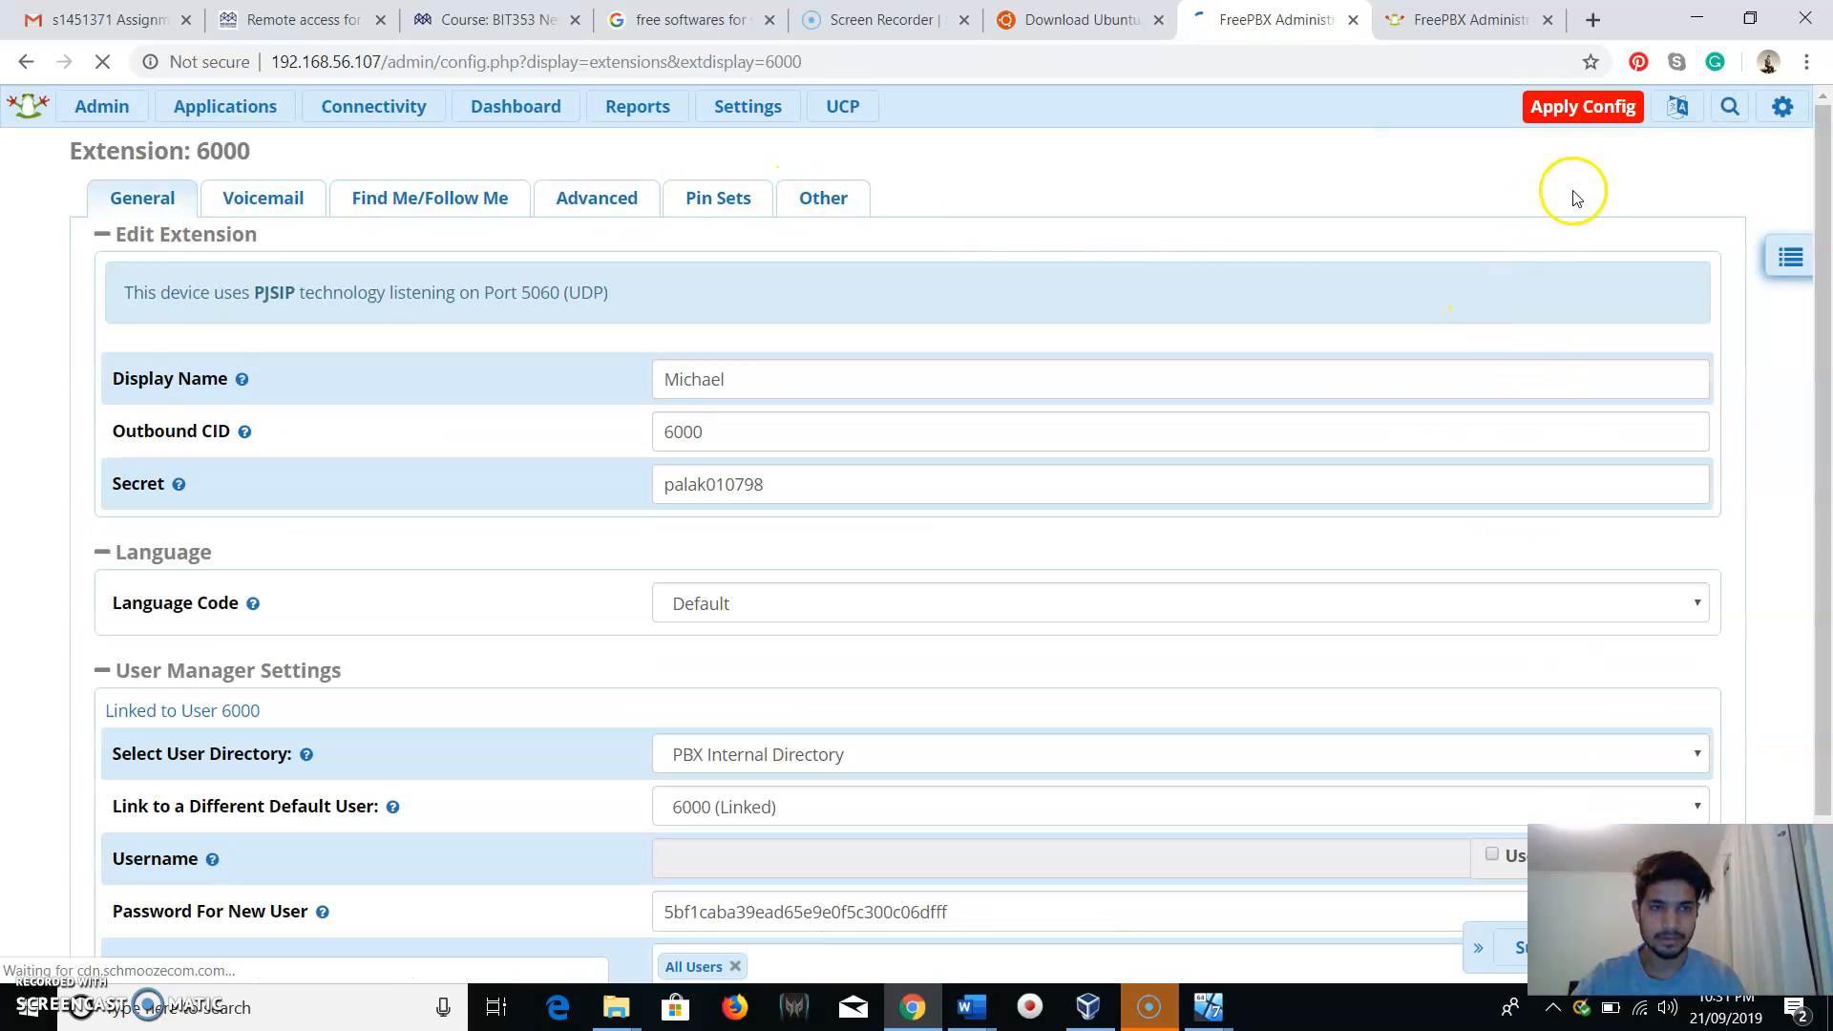
left_click(1580, 113)
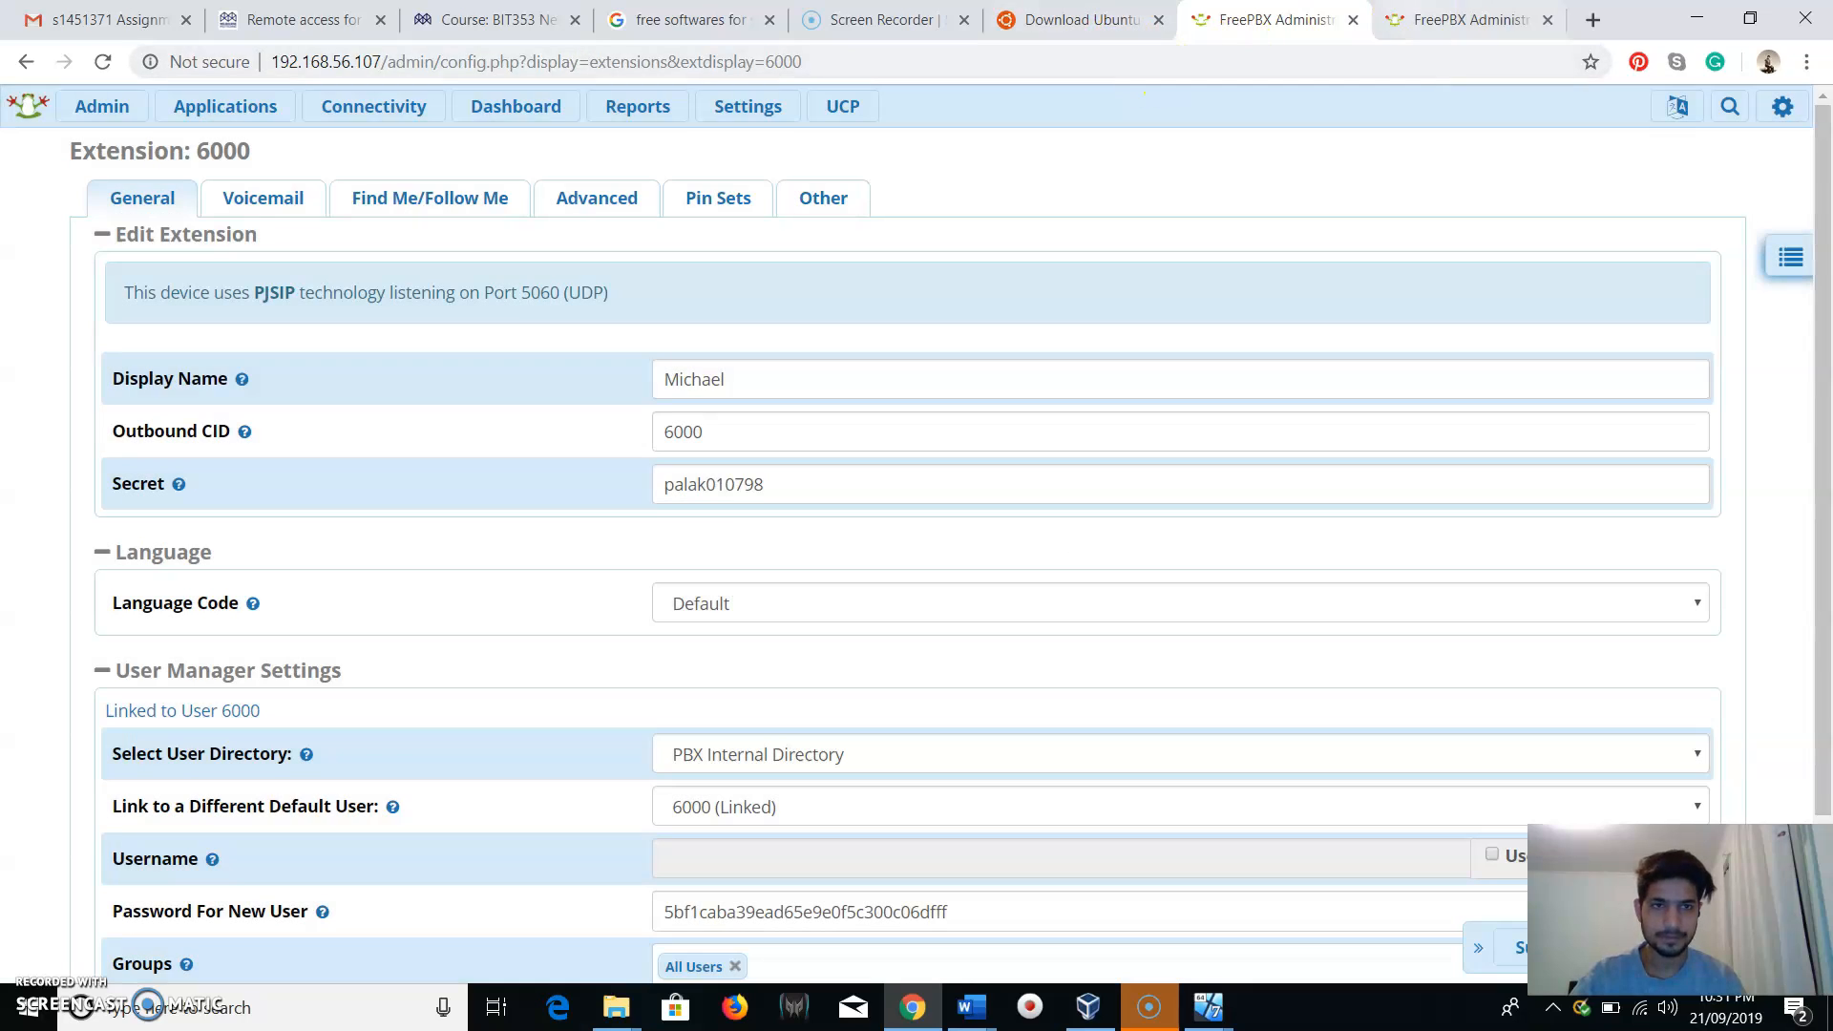
Switch to Oracle VM VirtualBox Manager, start the Ubuntu 1 virtual machine and move its window fully into view.
left_click(1087, 1007)
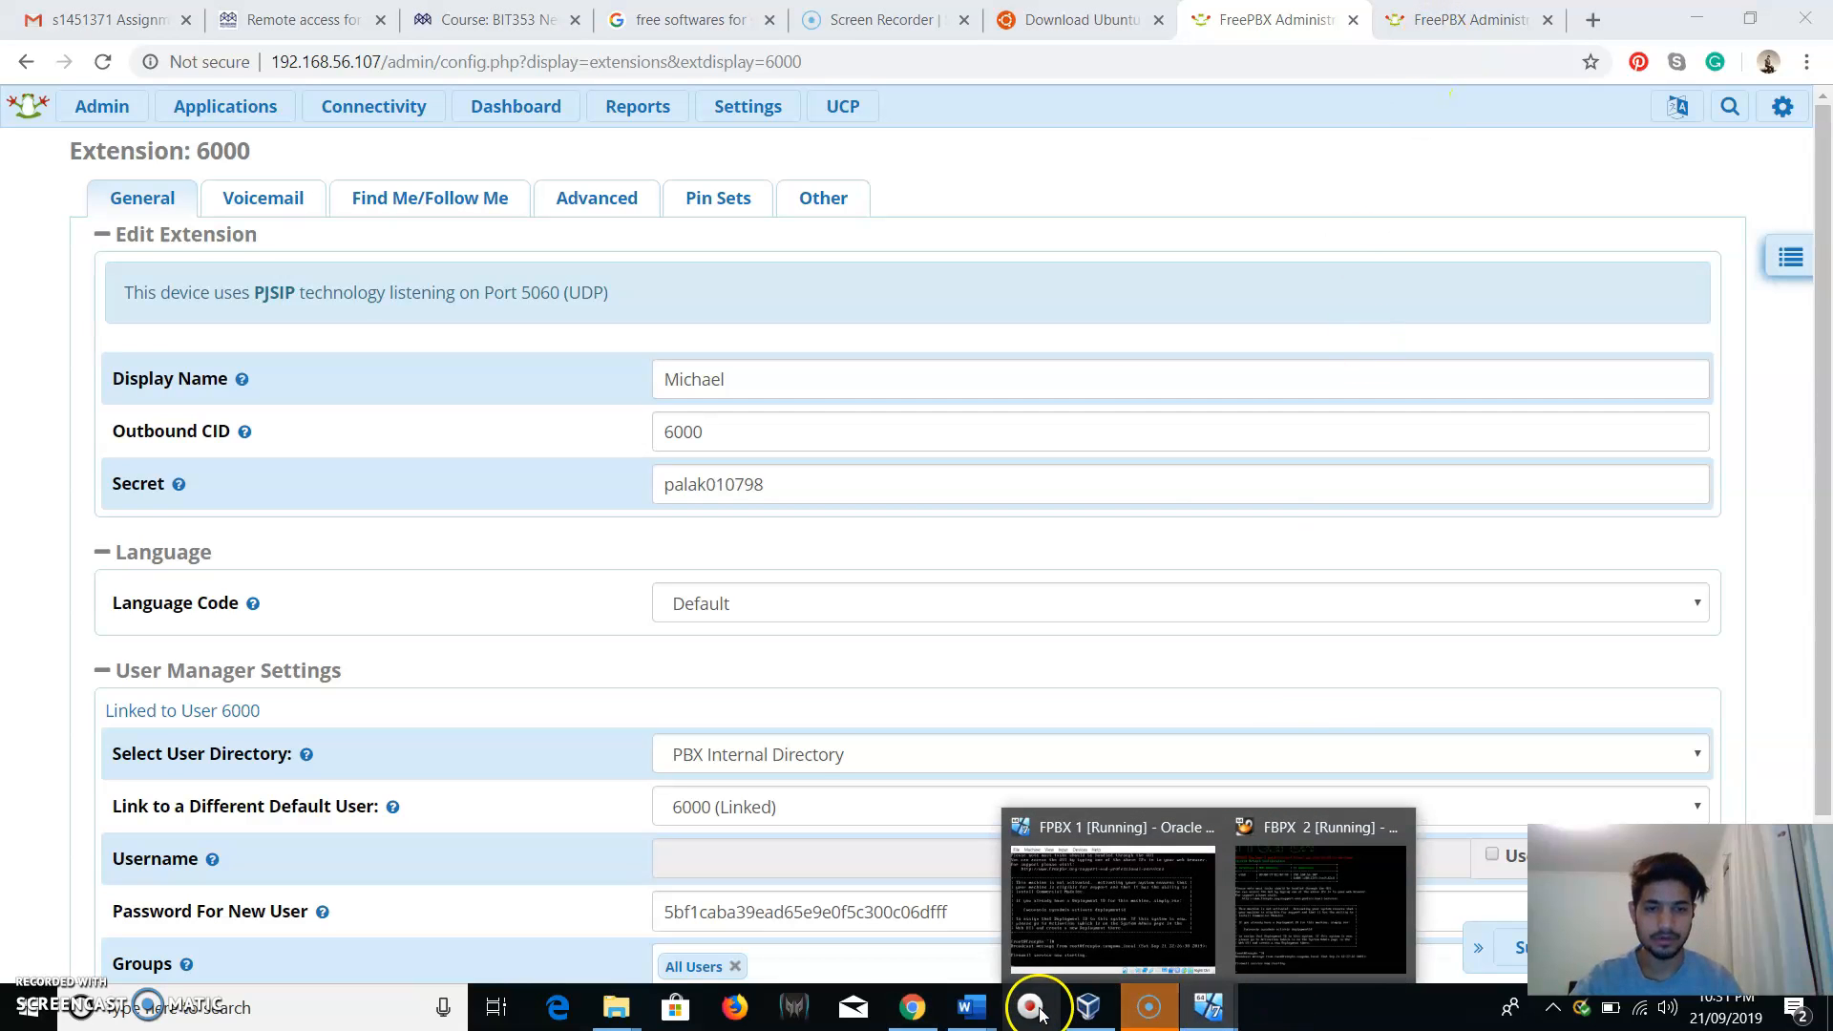
left_click(1087, 1010)
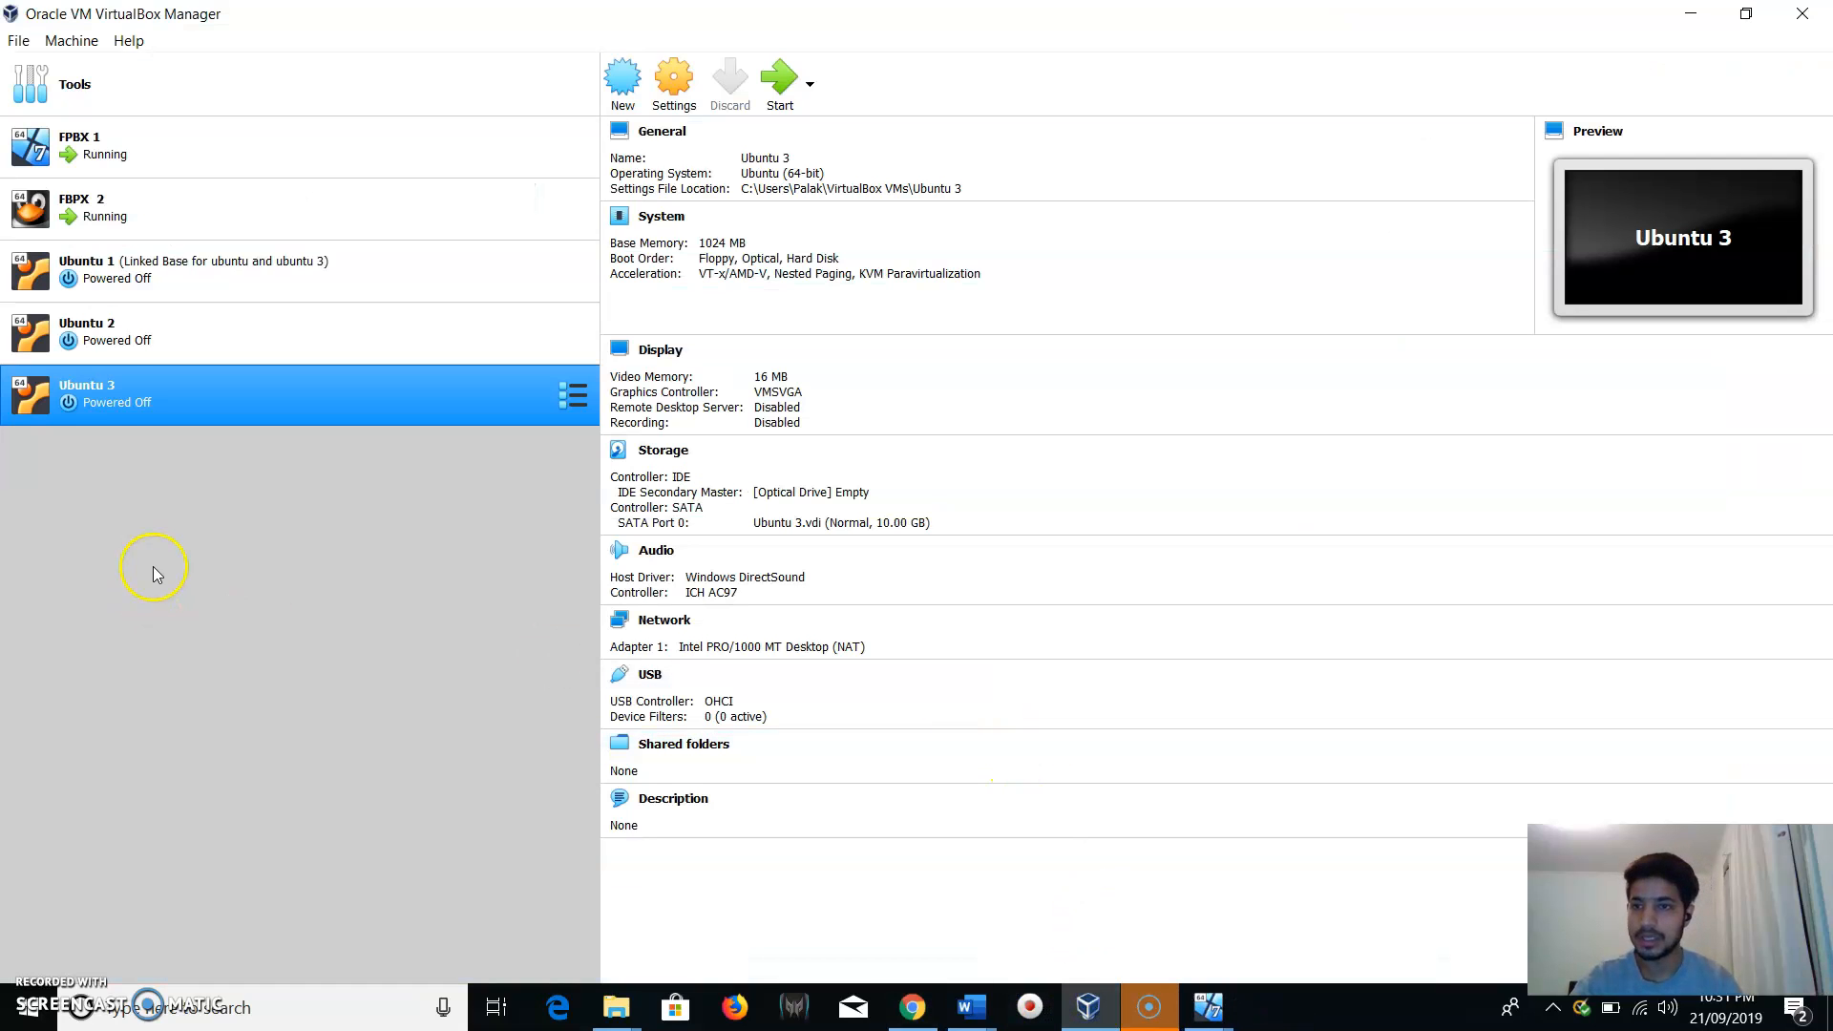
left_click(129, 274)
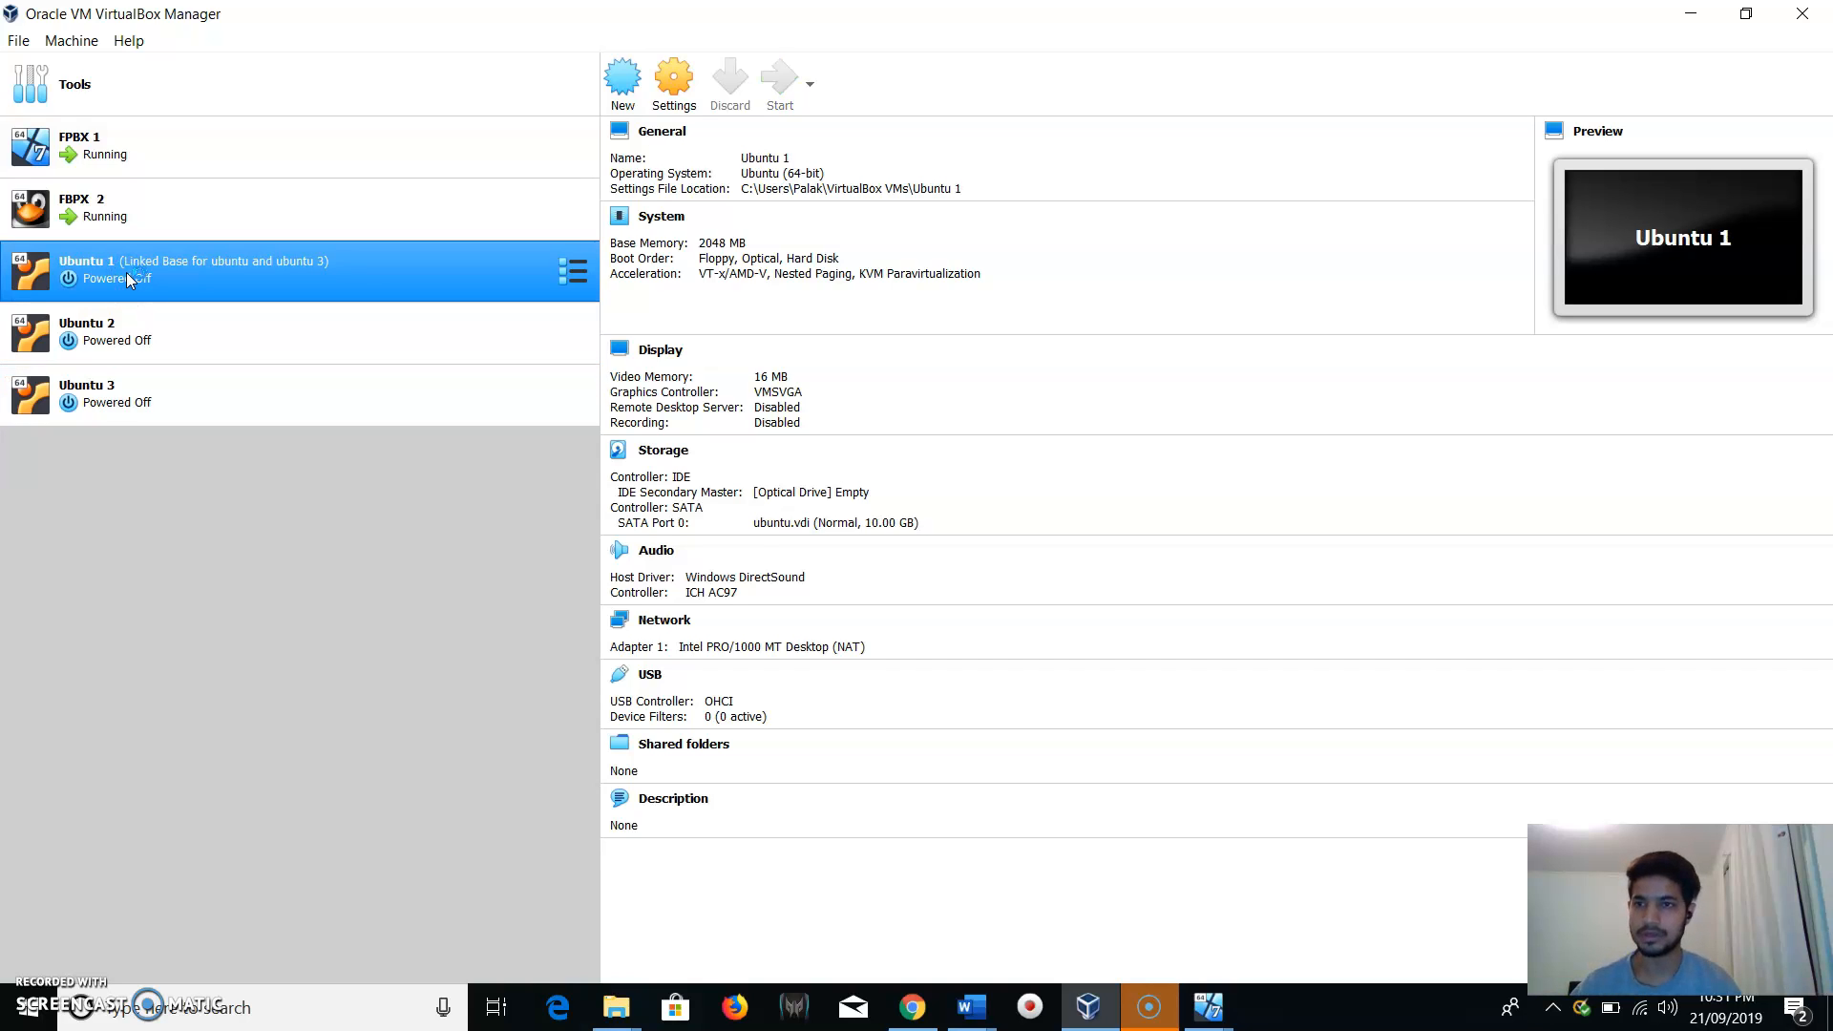
double_click(126, 272)
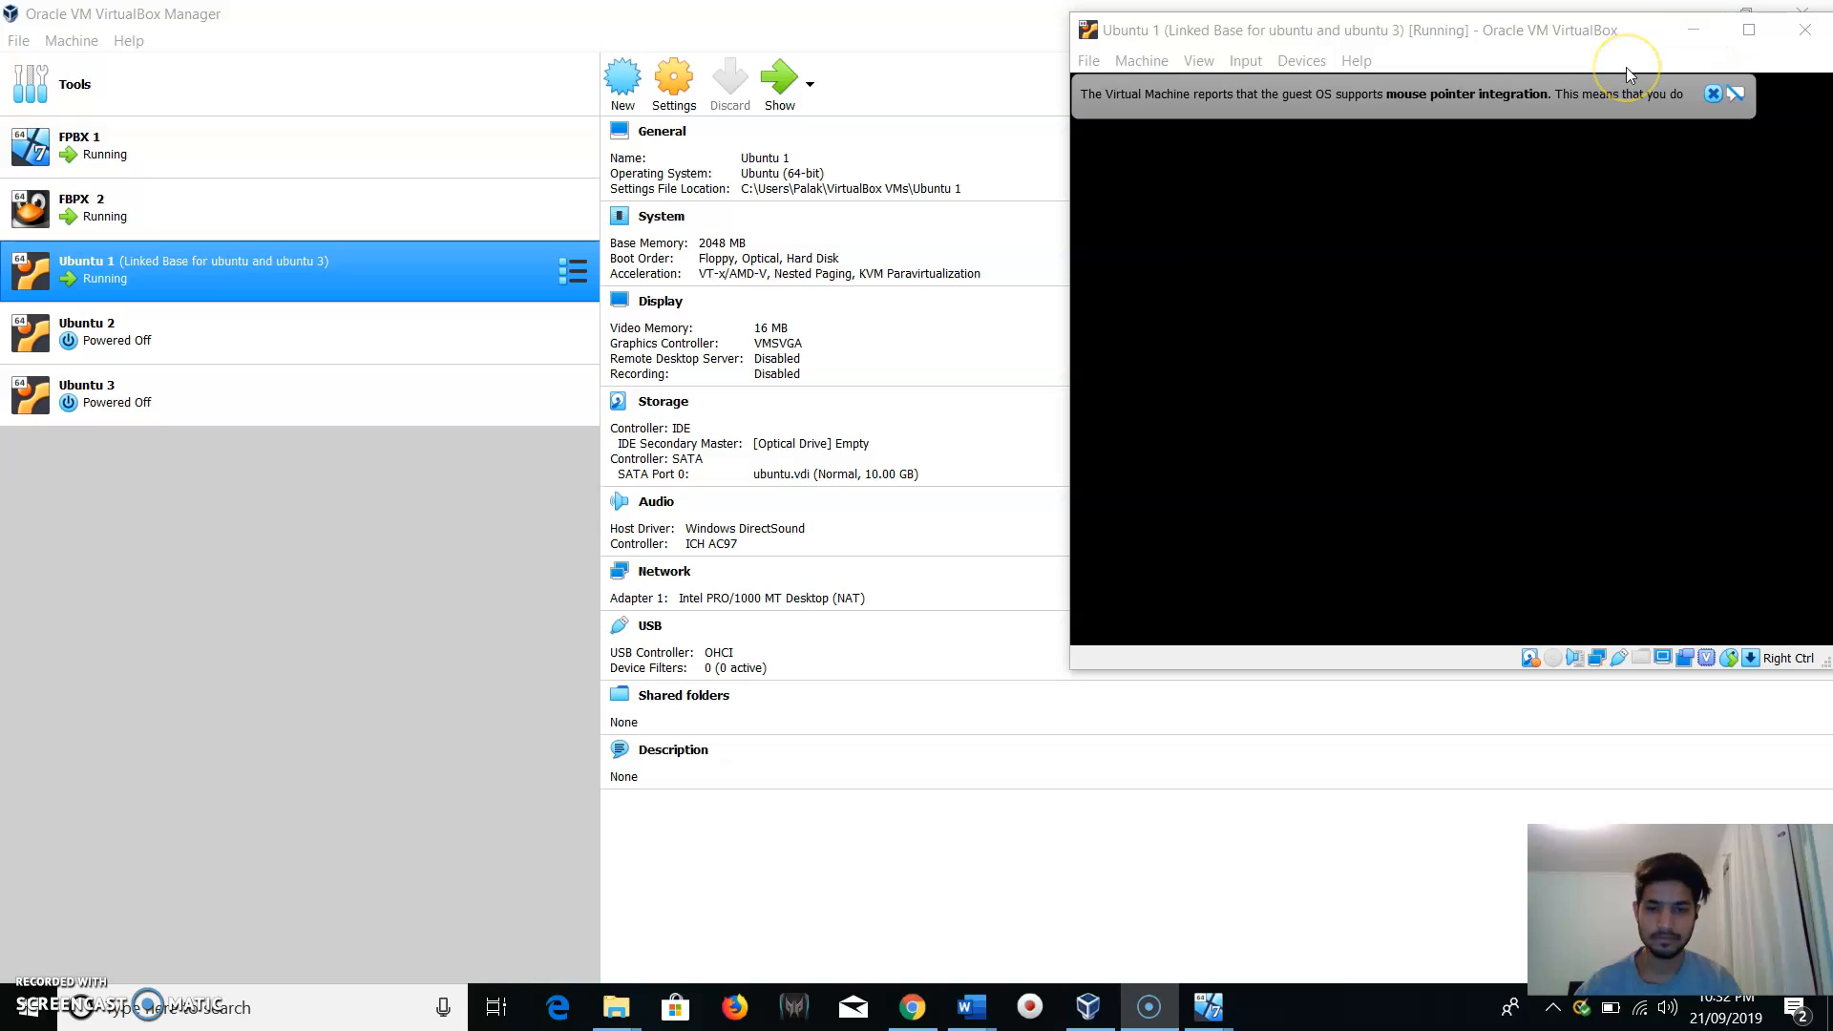
left_click(1606, 40)
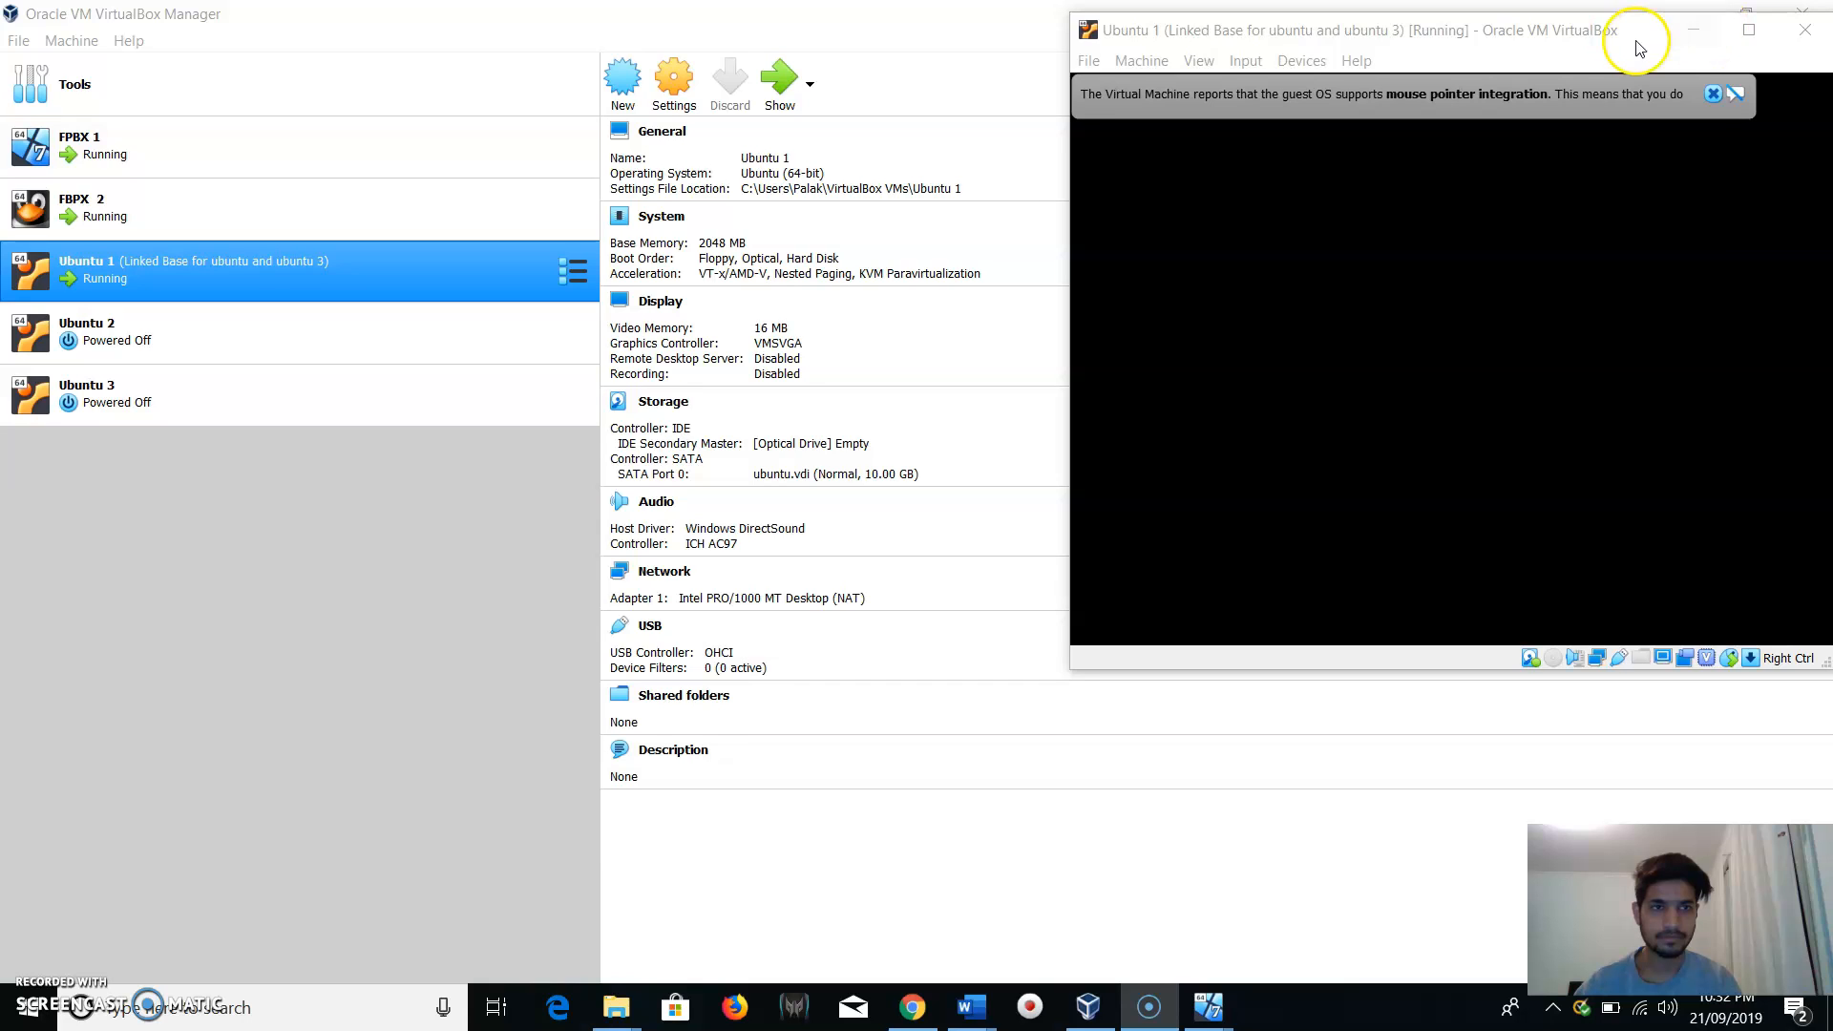
left_click_drag(1630, 41, 1370, 65)
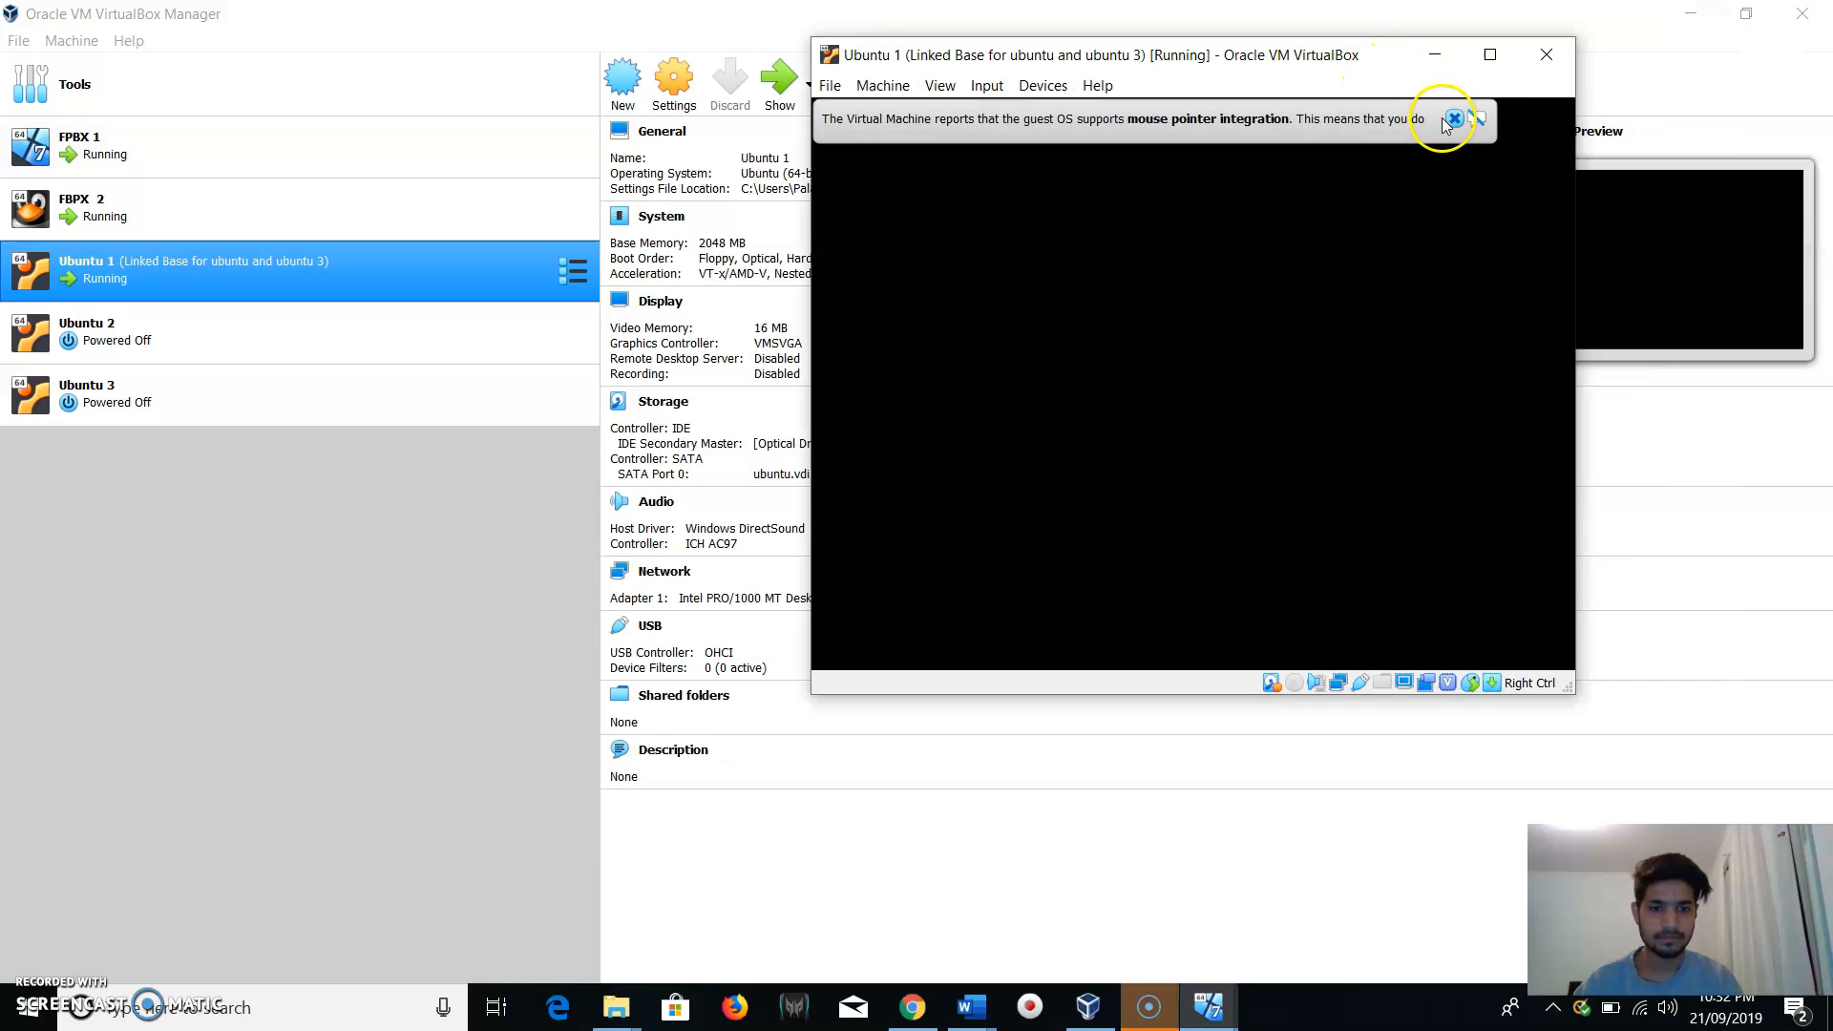
Dismiss the mouse pointer integration message and log in to Ubuntu 1 with the account password.
mouse_move(1176, 1018)
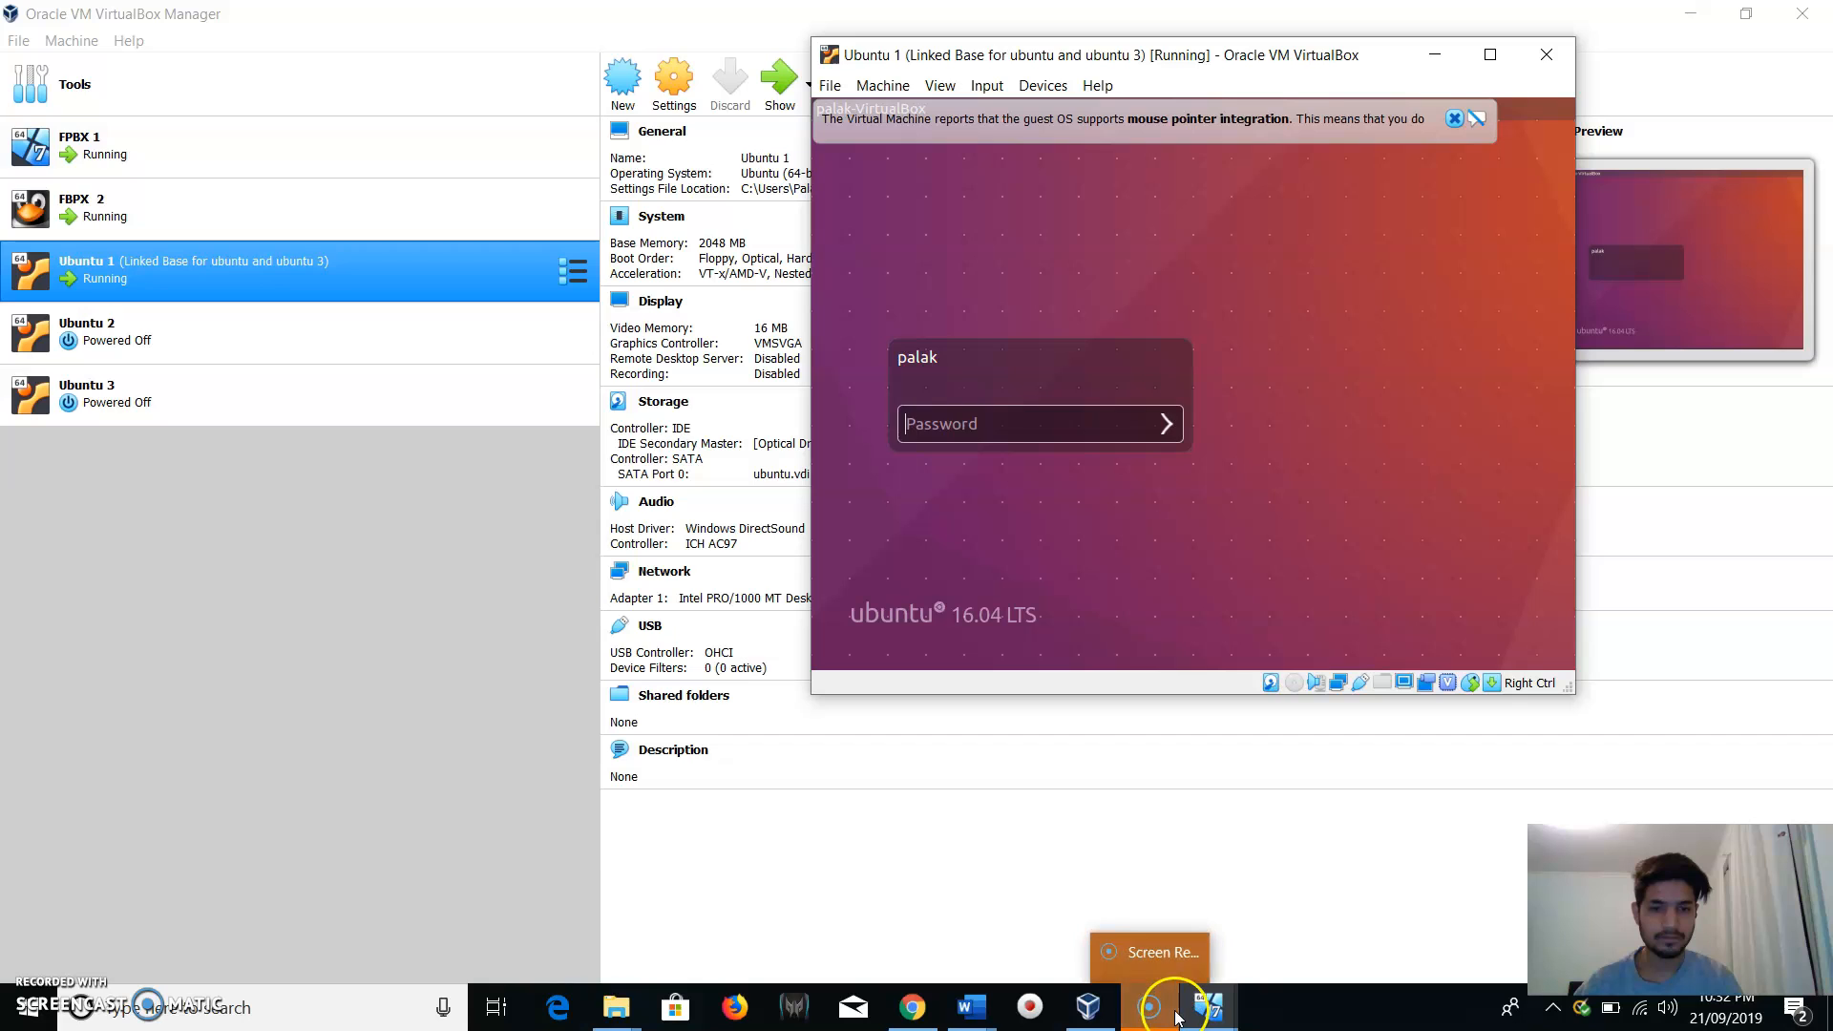
left_click(1161, 960)
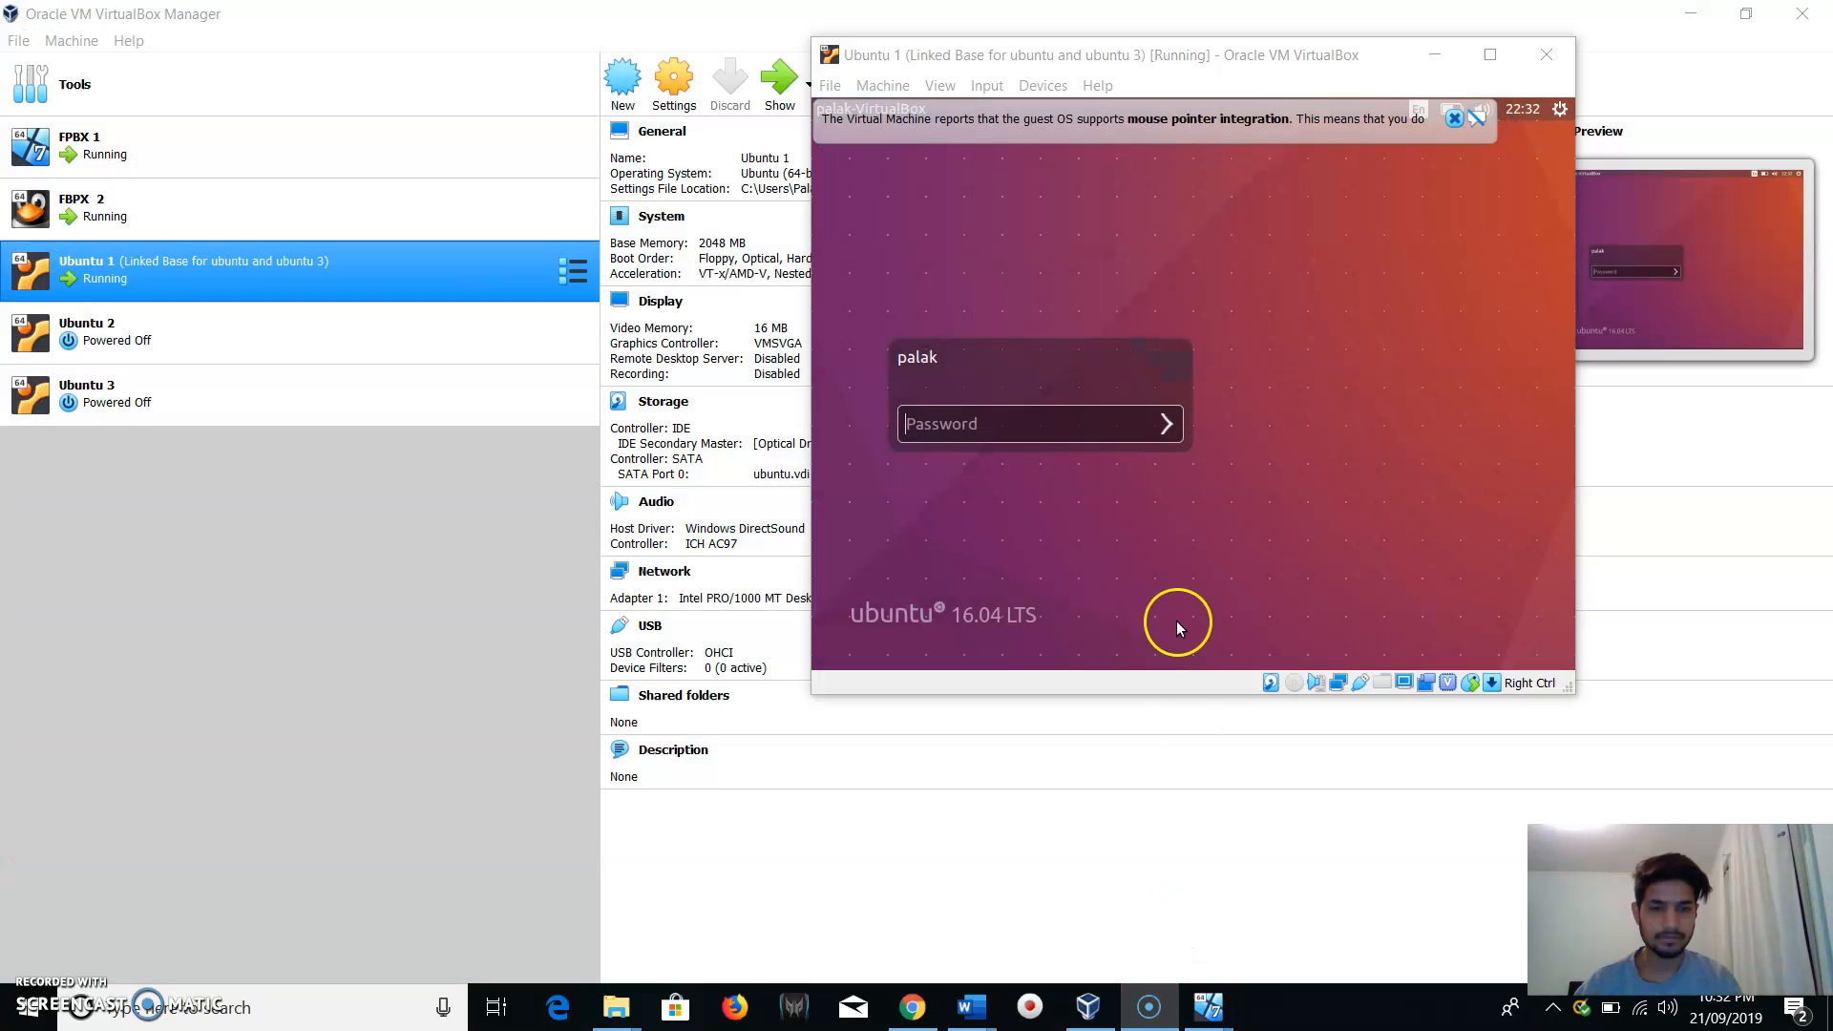
left_click(1078, 426)
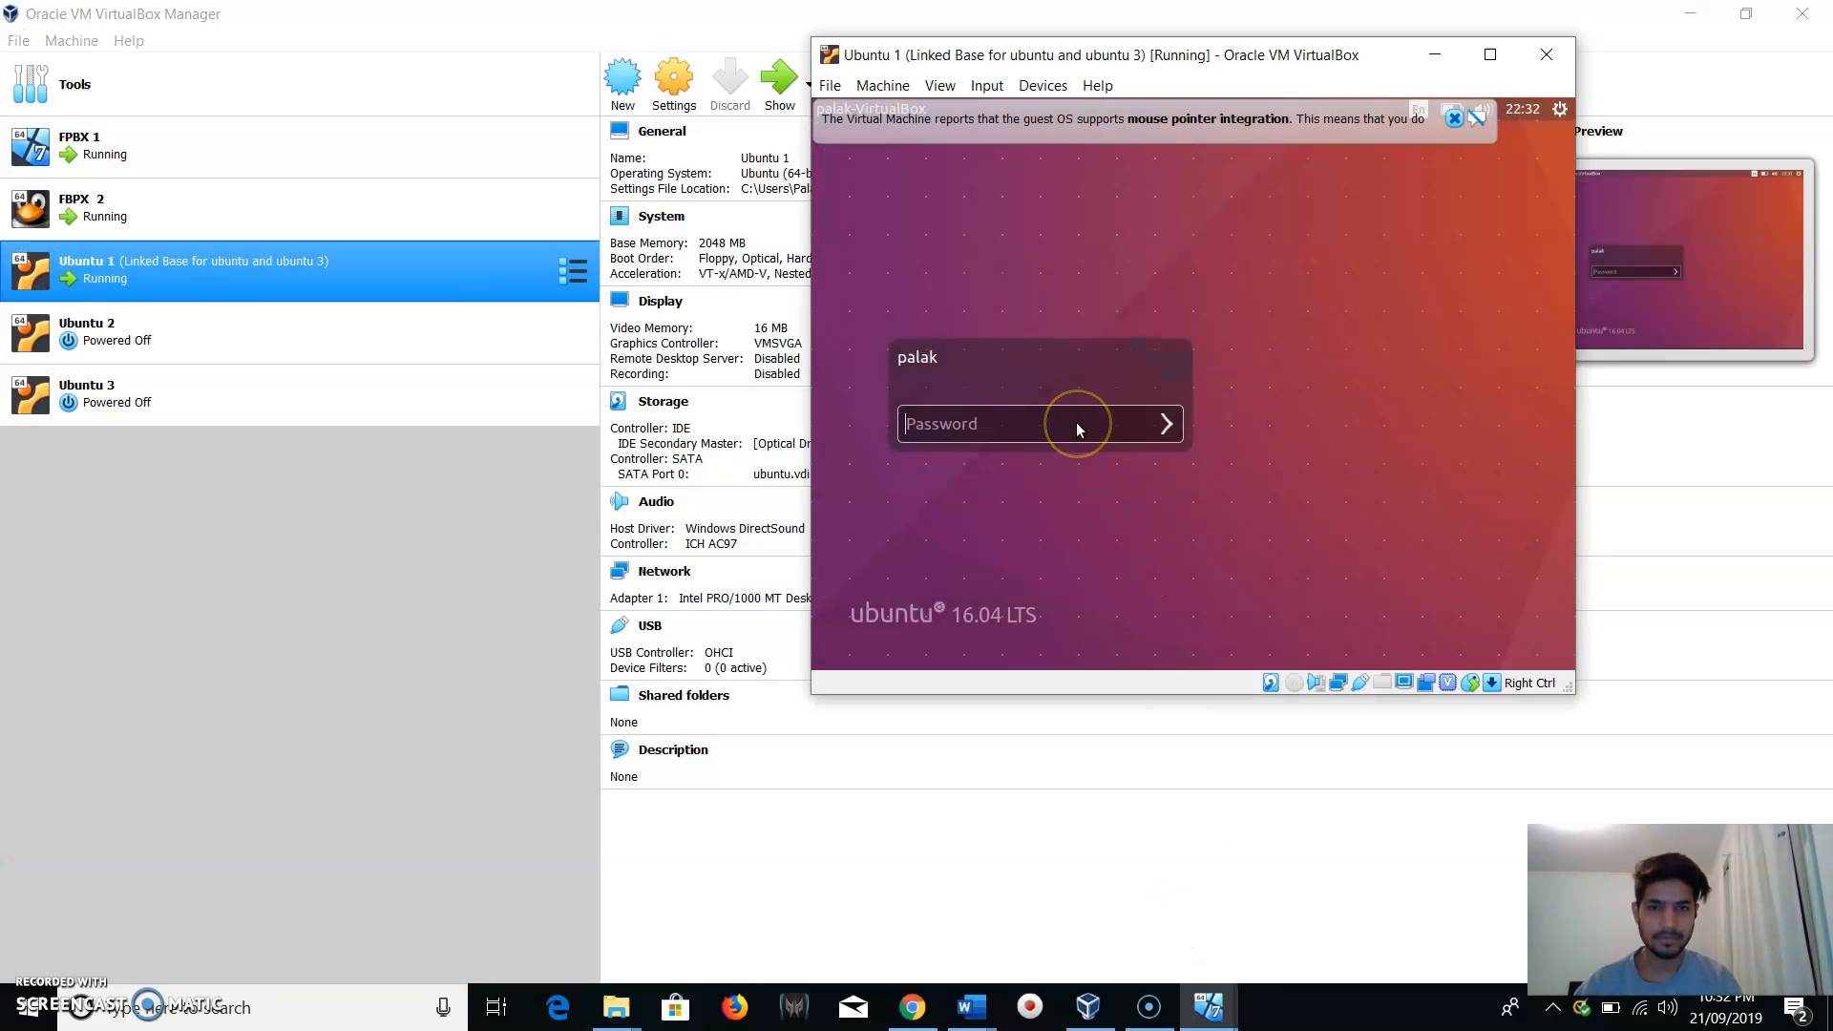
left_click(1452, 119)
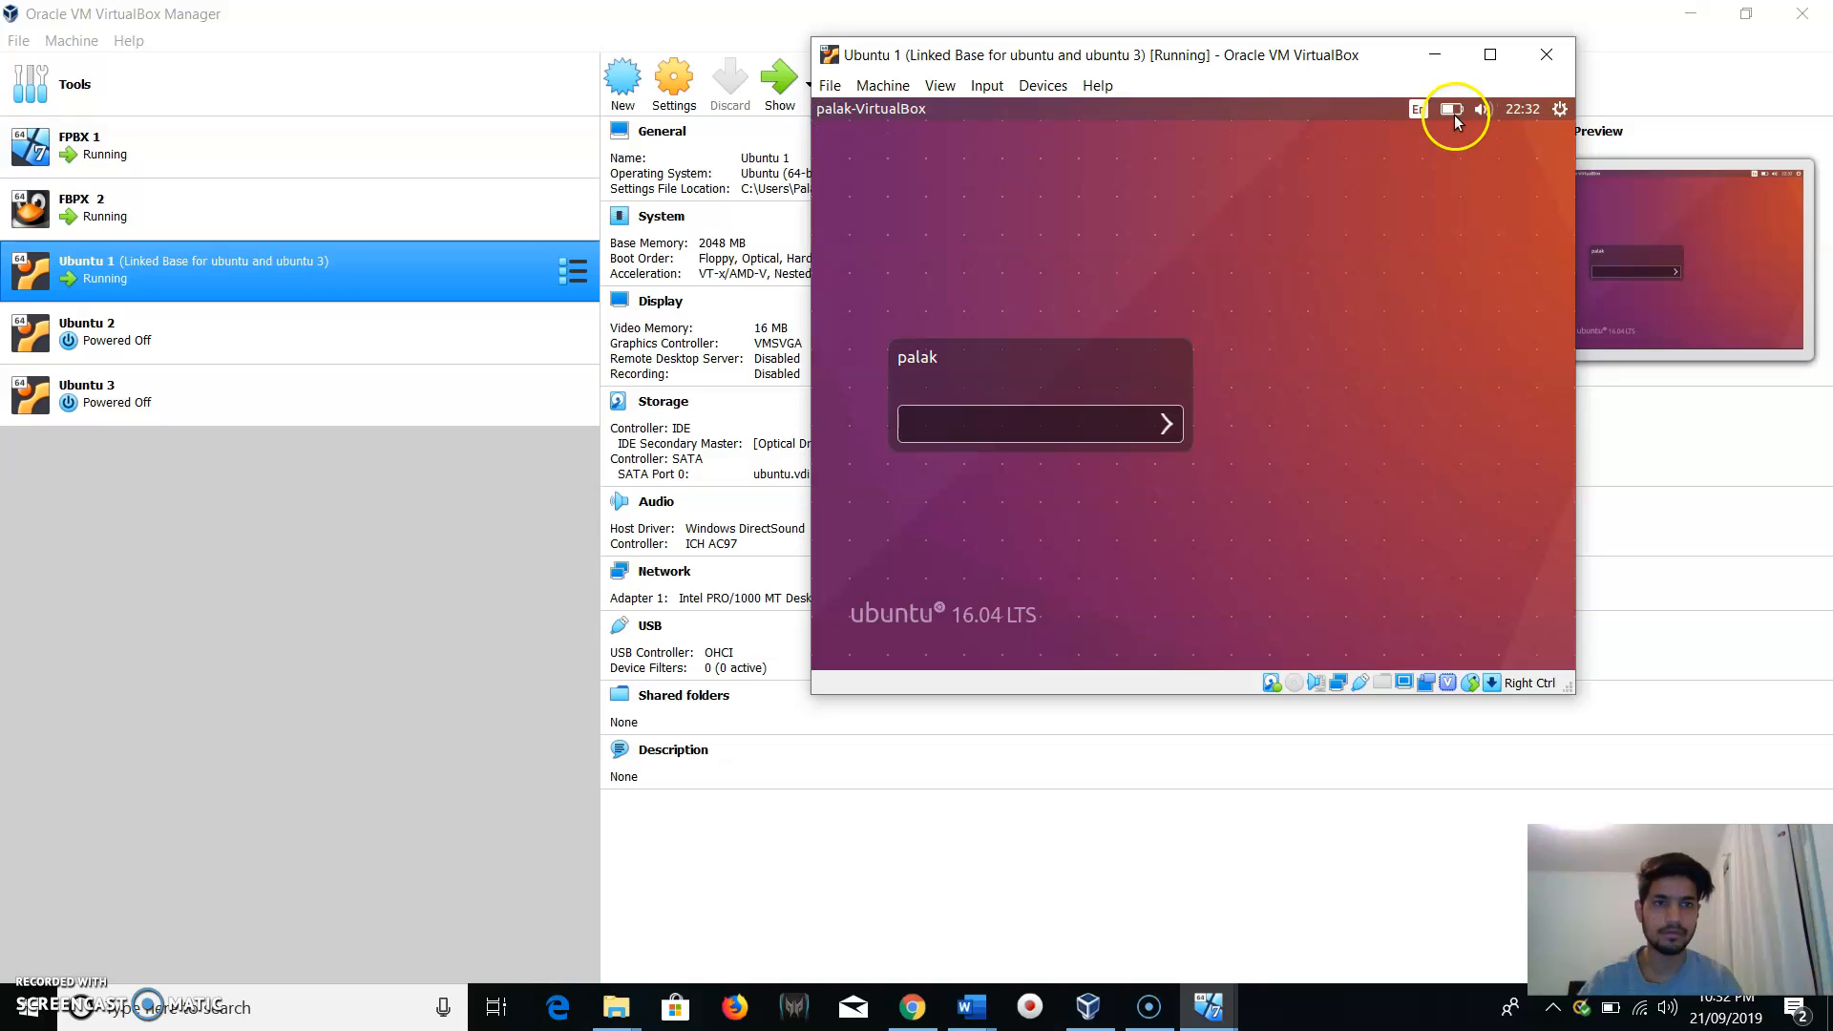
type("*******")
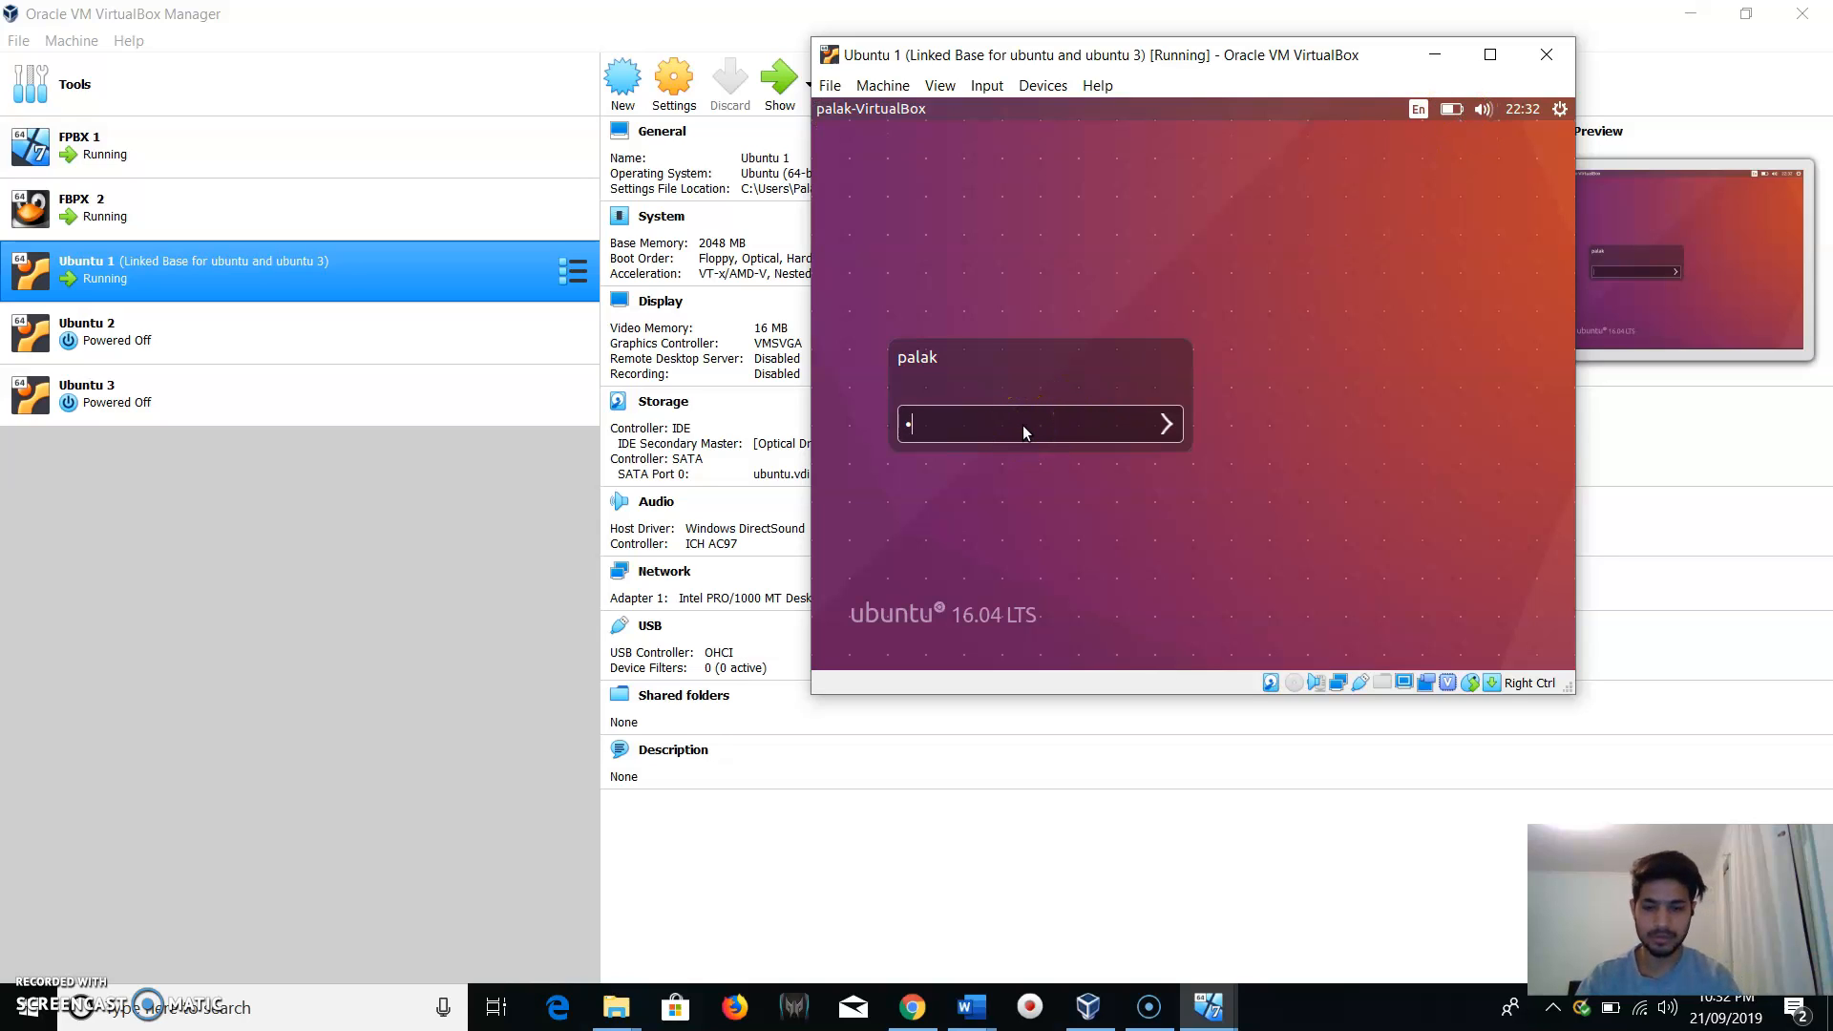
type("**")
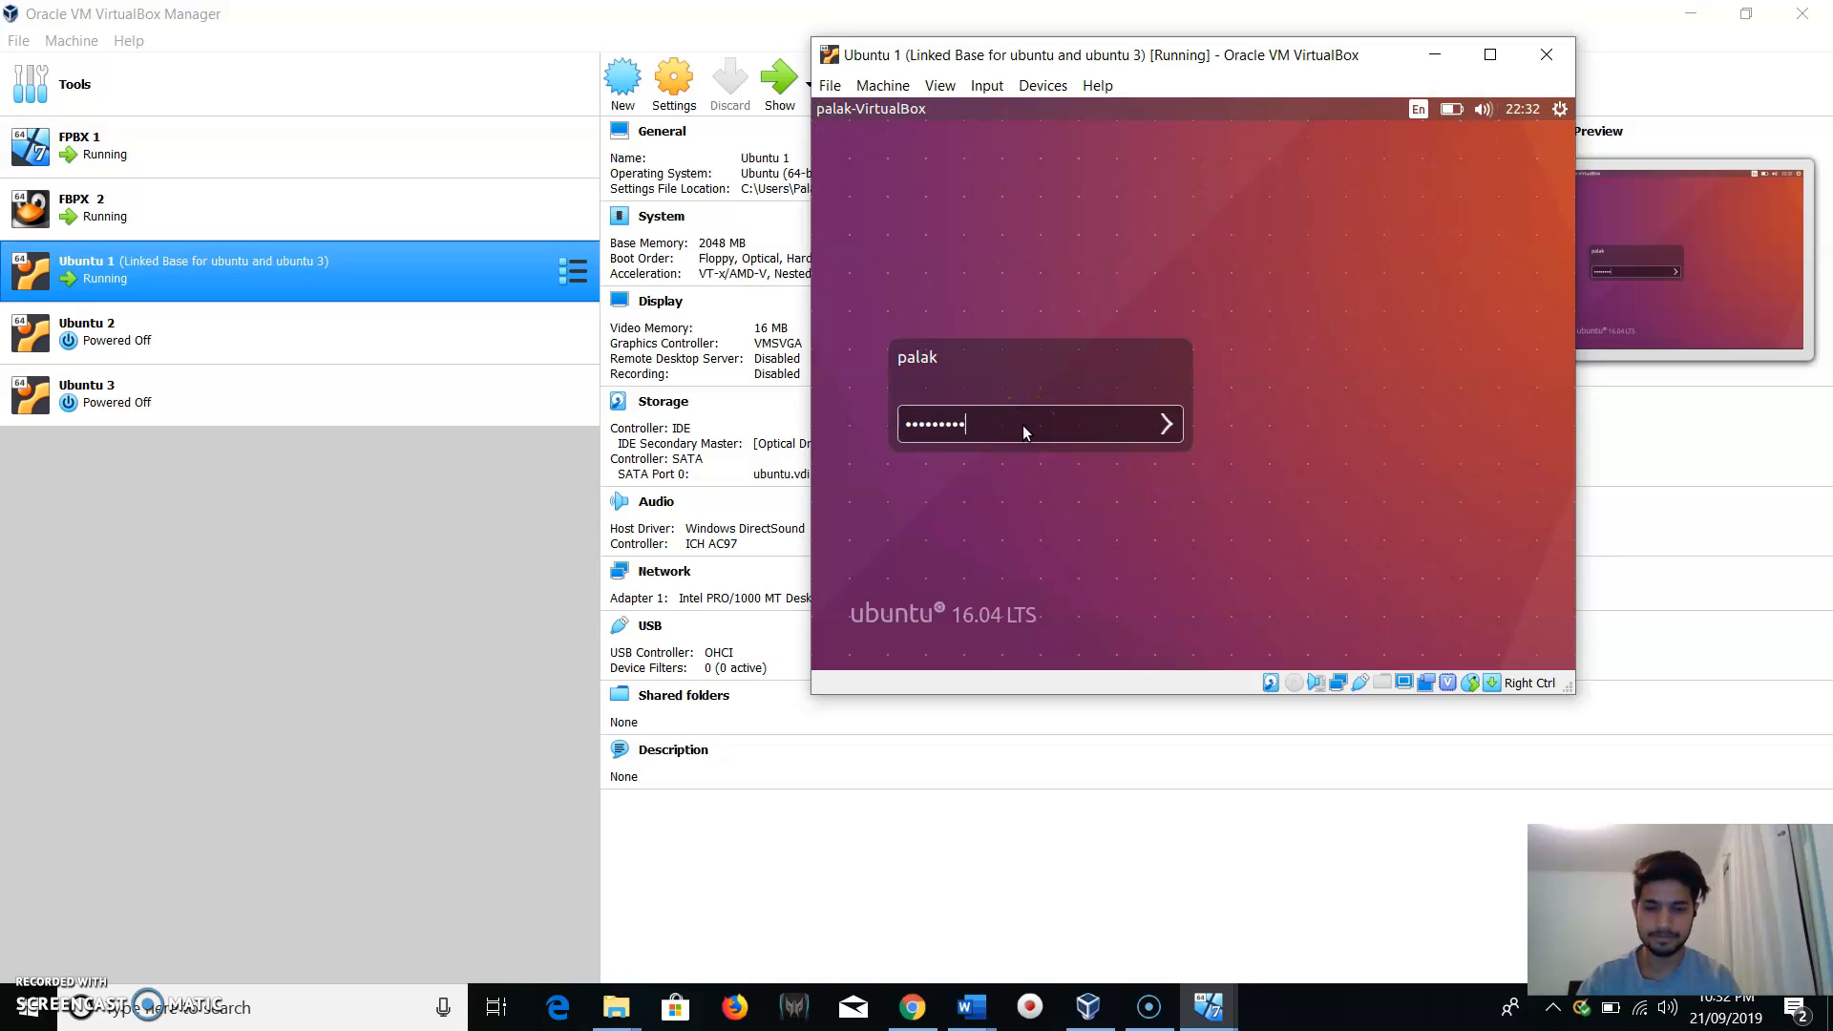
key("Return")
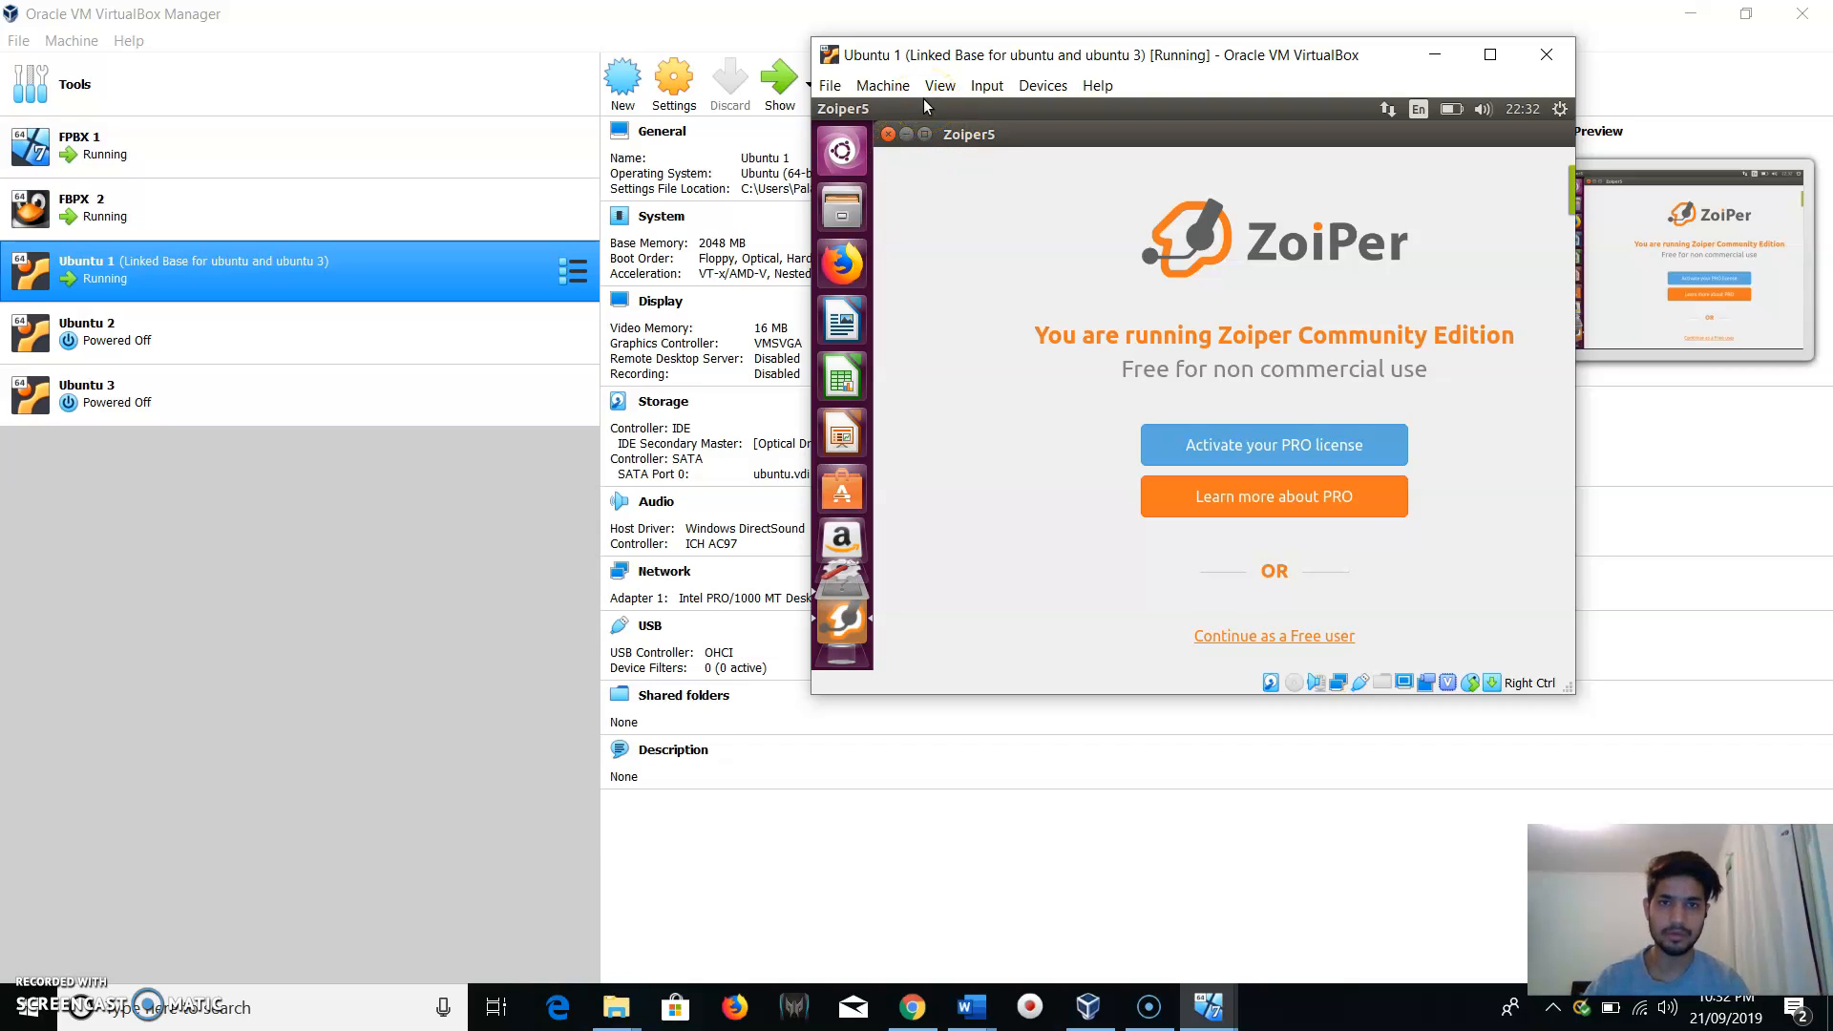
Continue in Zoiper5 as a free user and close it, then postpone the Ubuntu 18.04.2 LTS upgrade.
left_click(1245, 637)
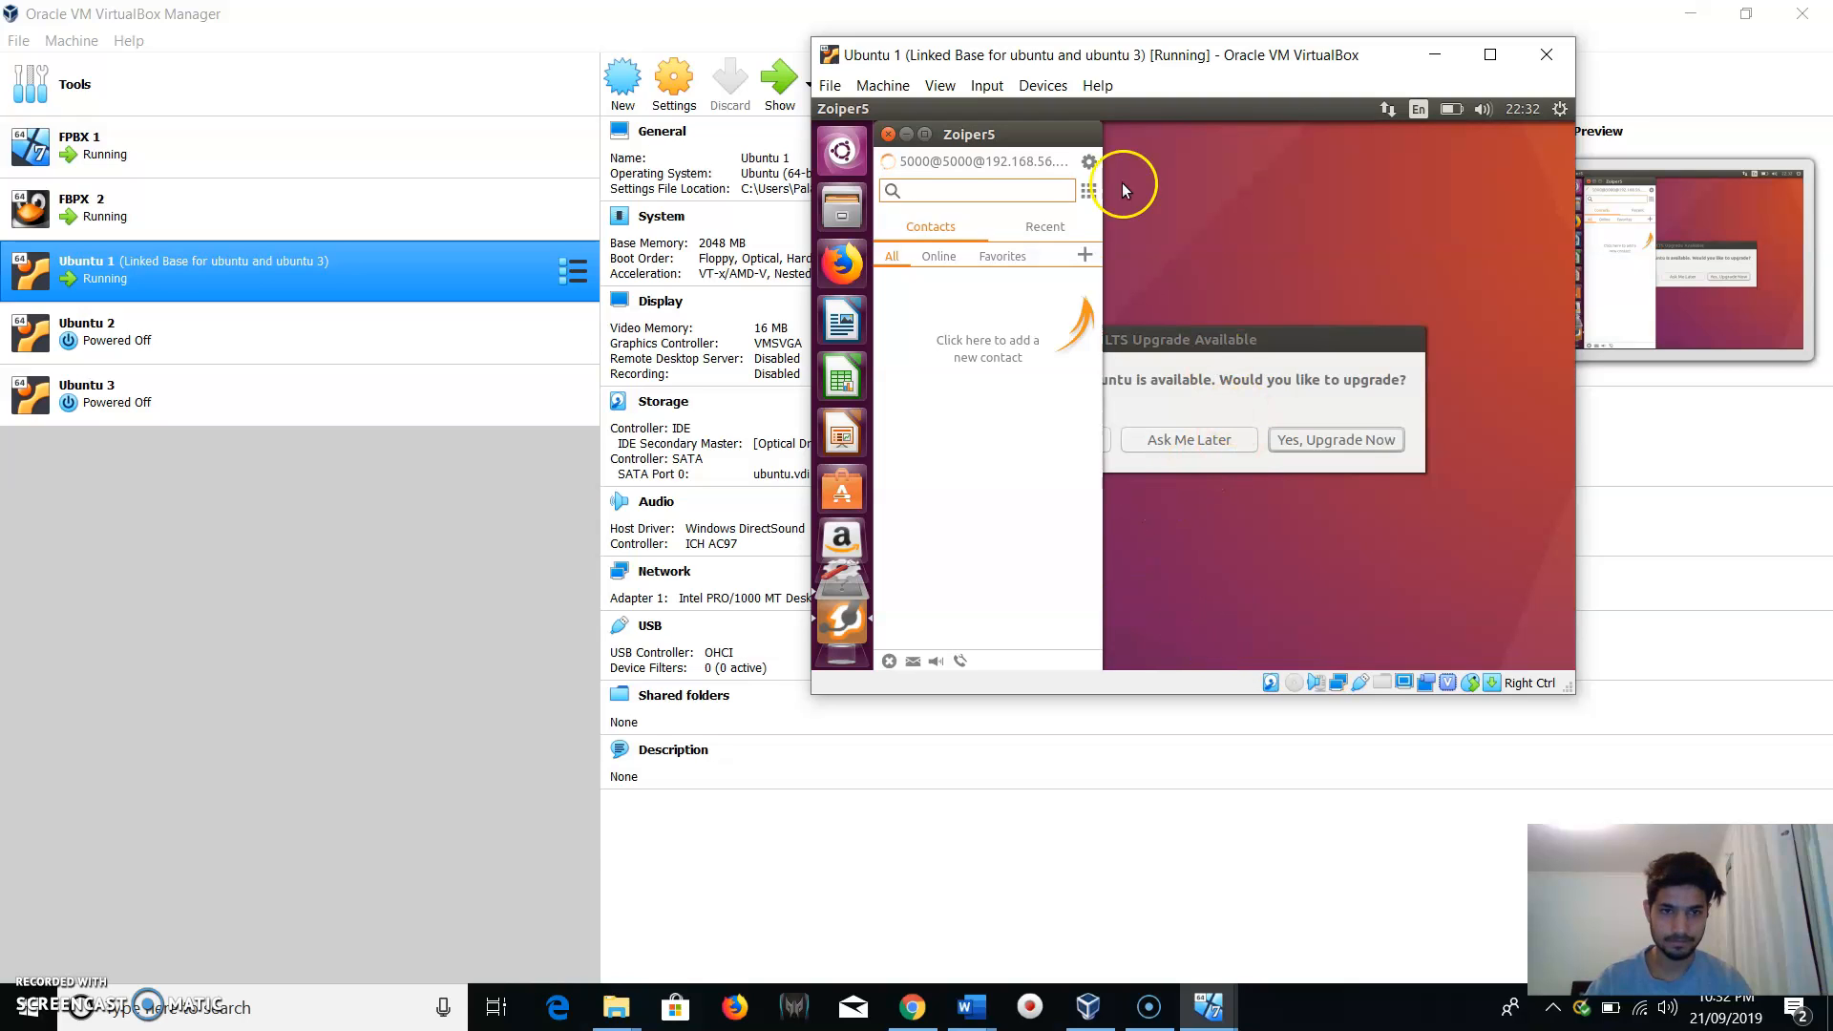
left_click(888, 134)
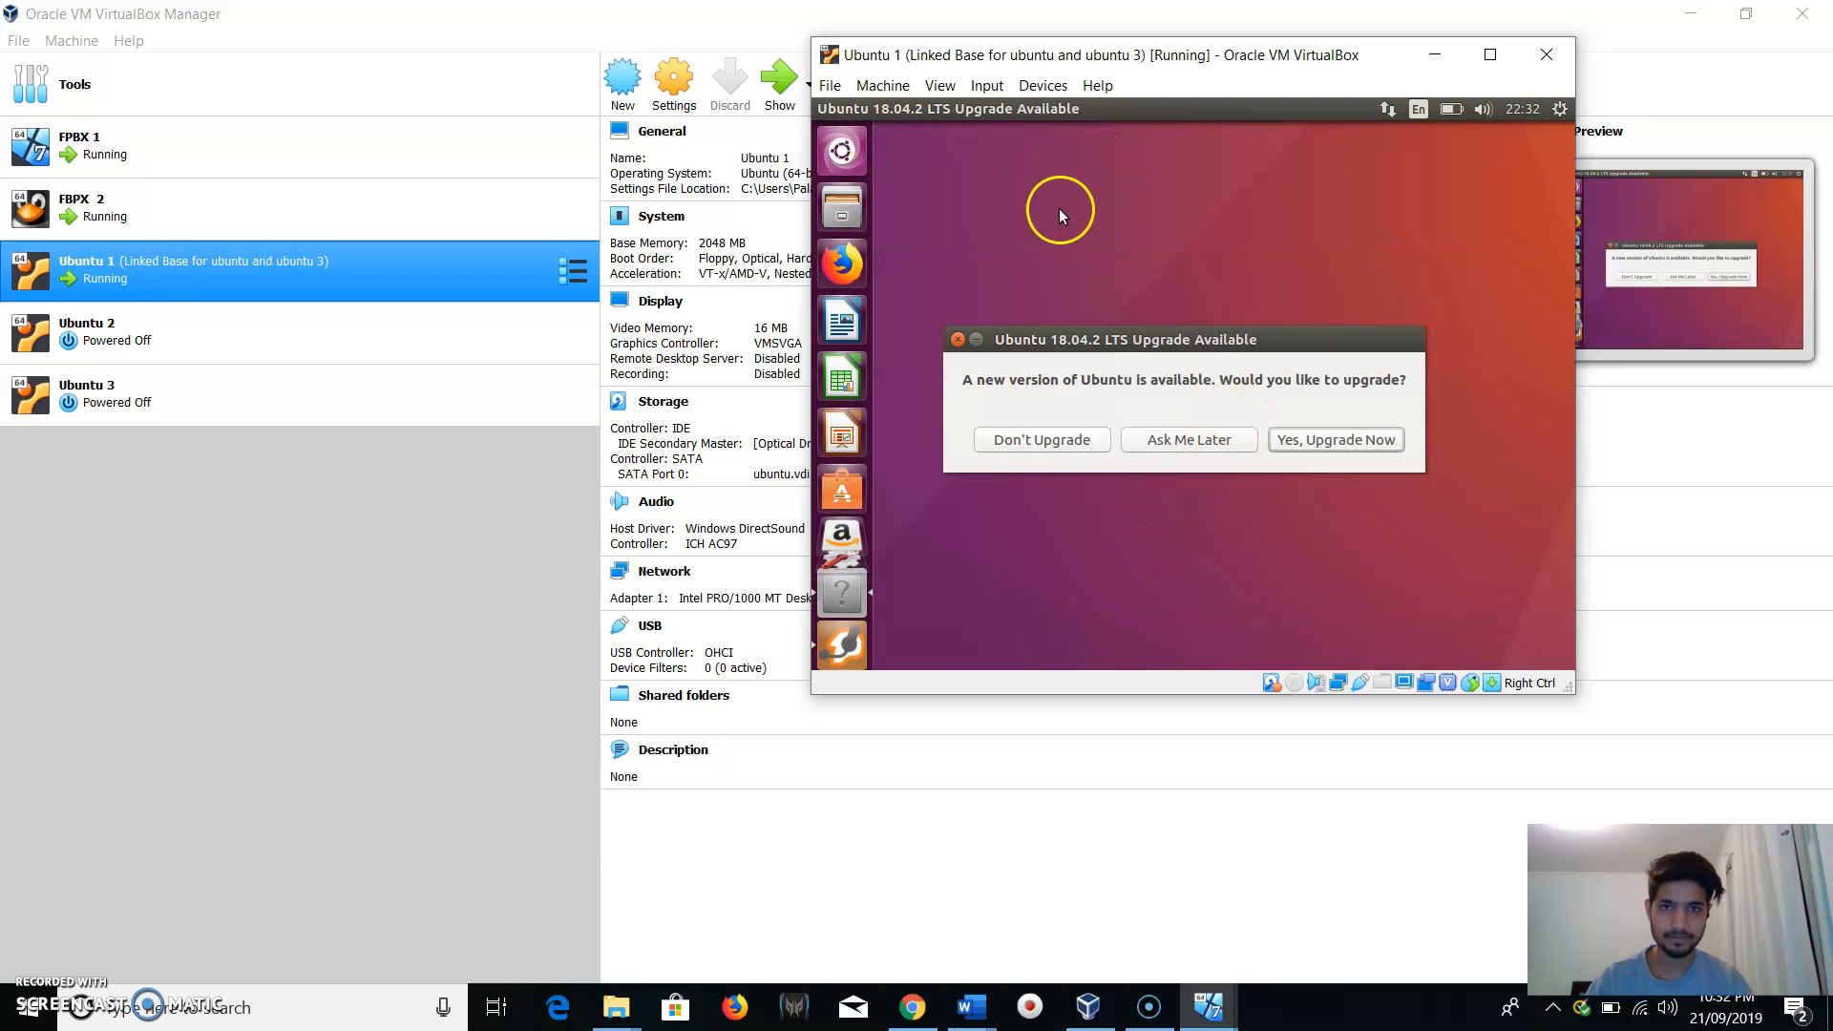
left_click(1207, 441)
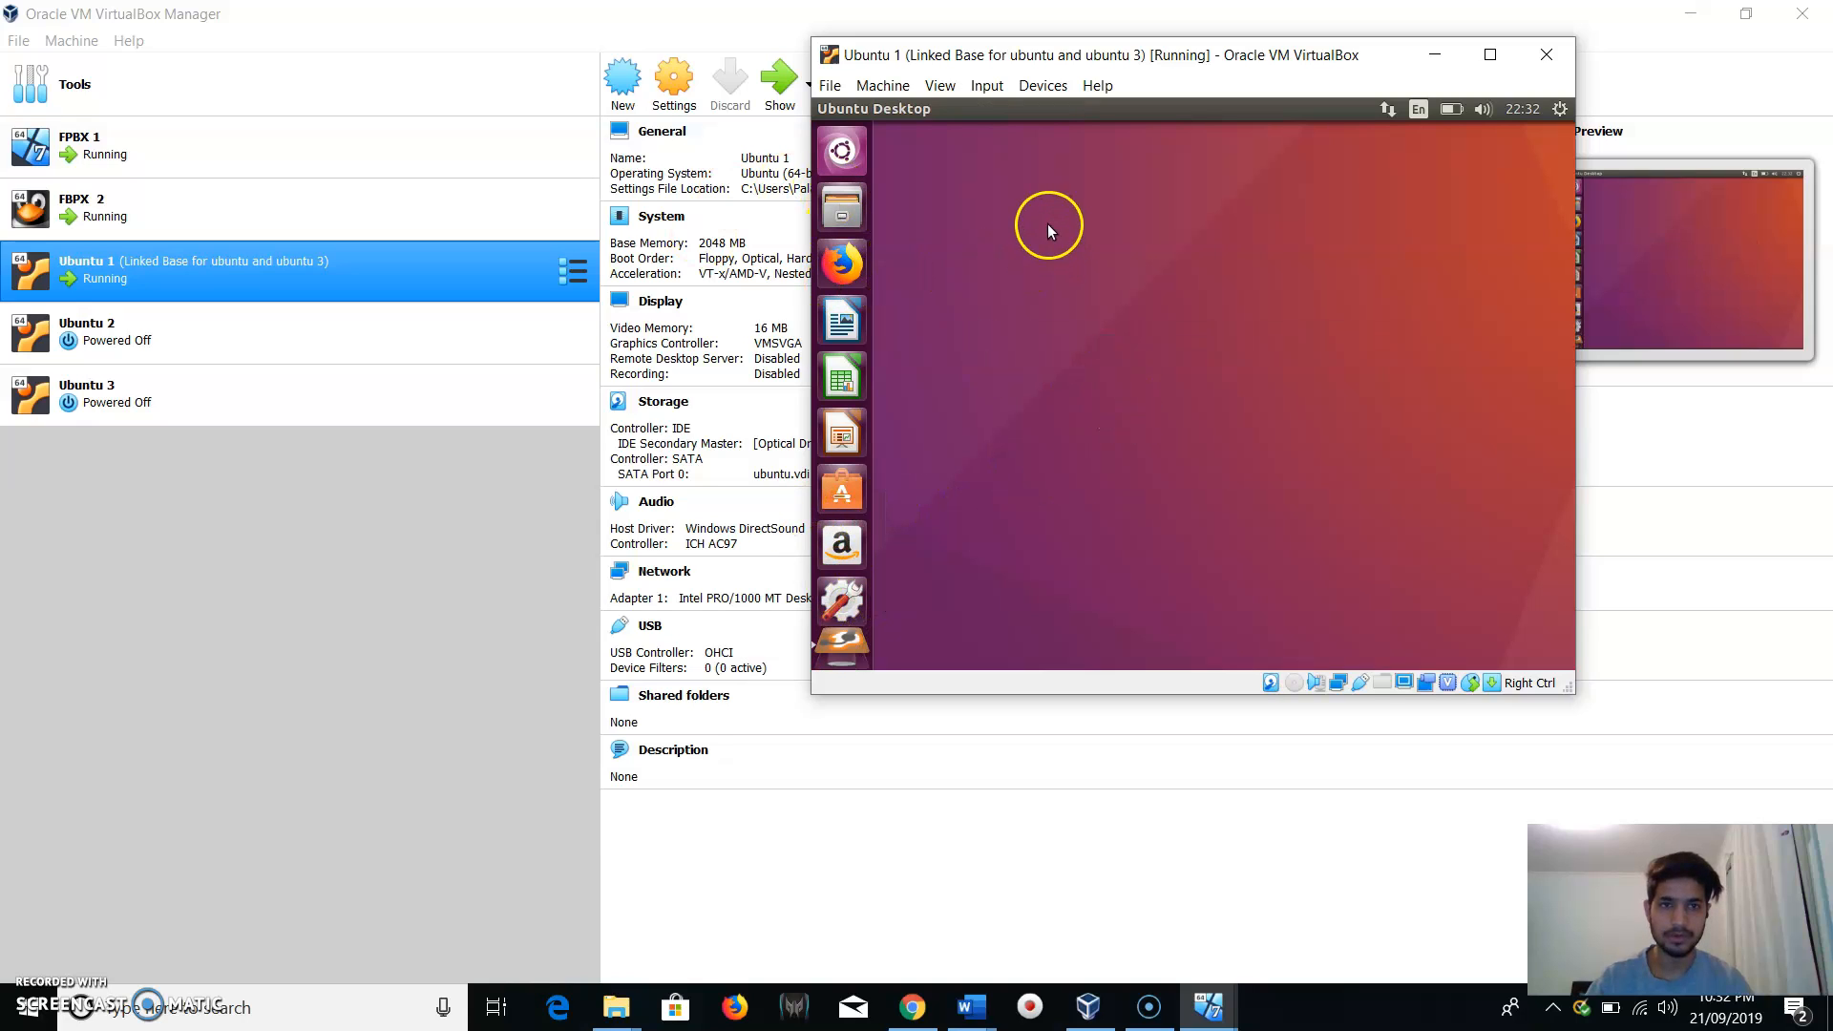
Open Firefox in Ubuntu 1, search the web for "zoiper" and open the official Zoiper website.
left_click(858, 262)
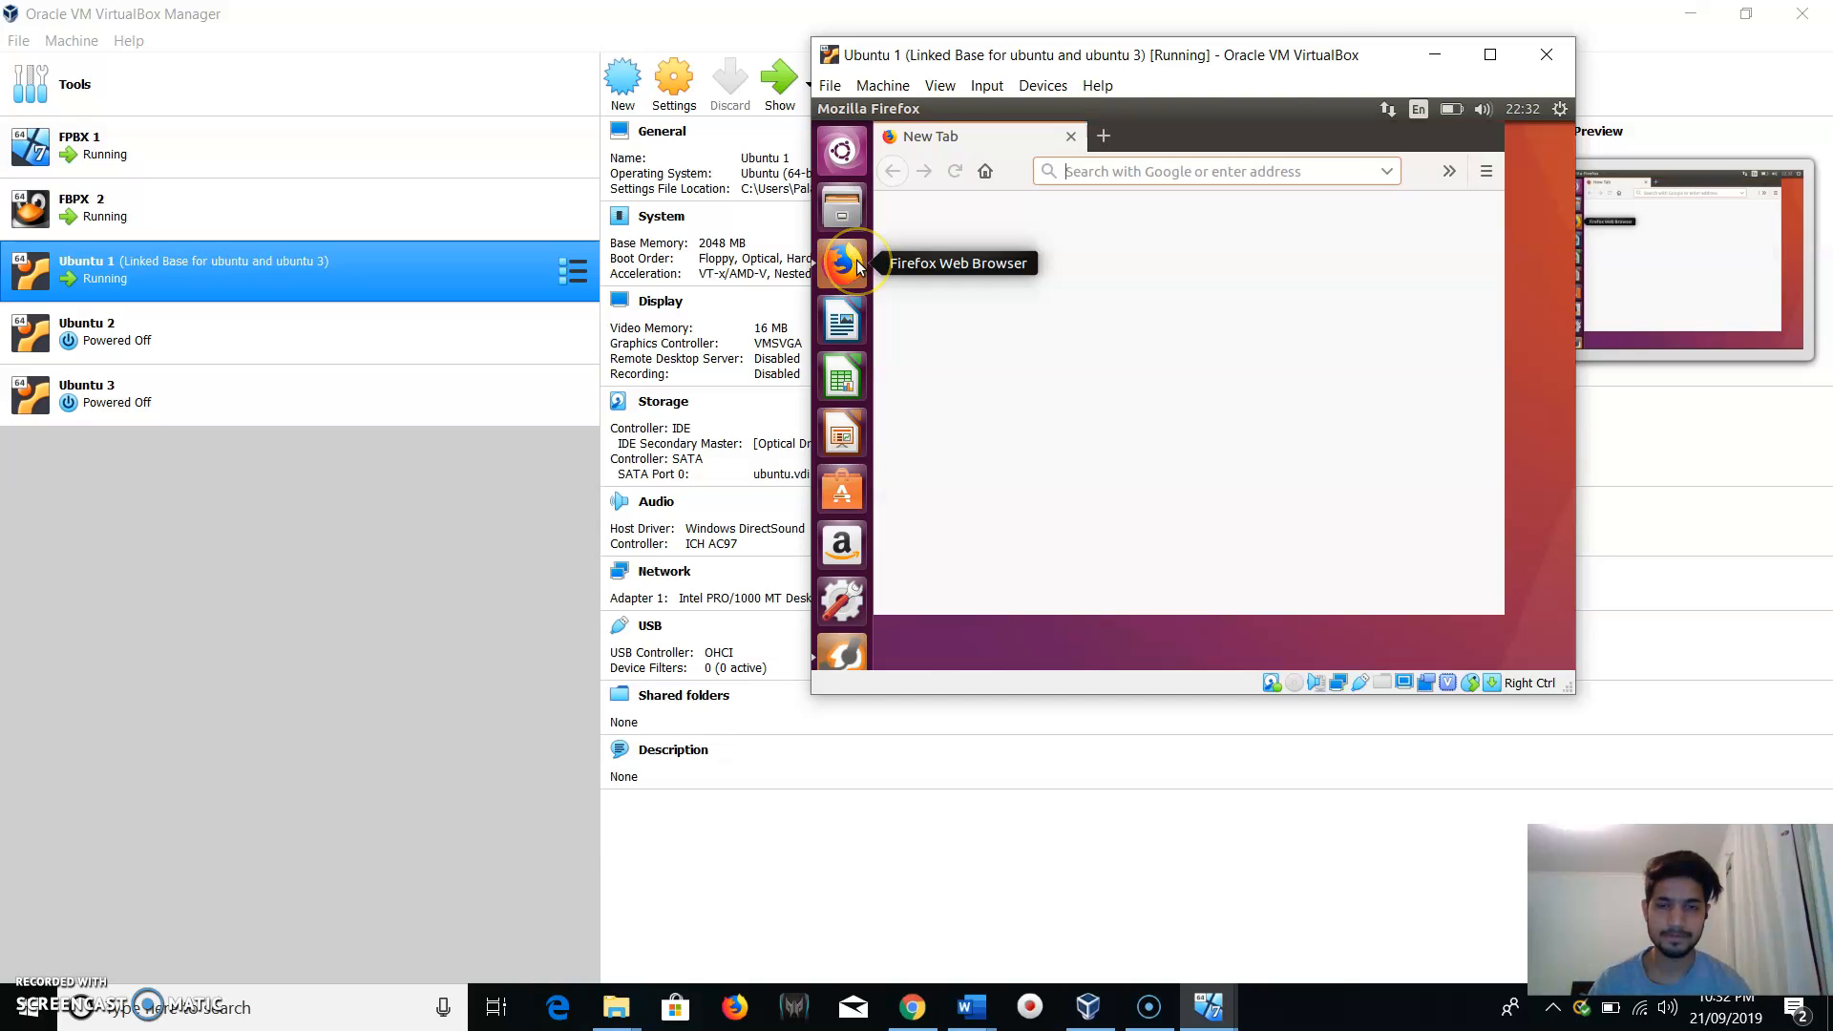
type("zoiper")
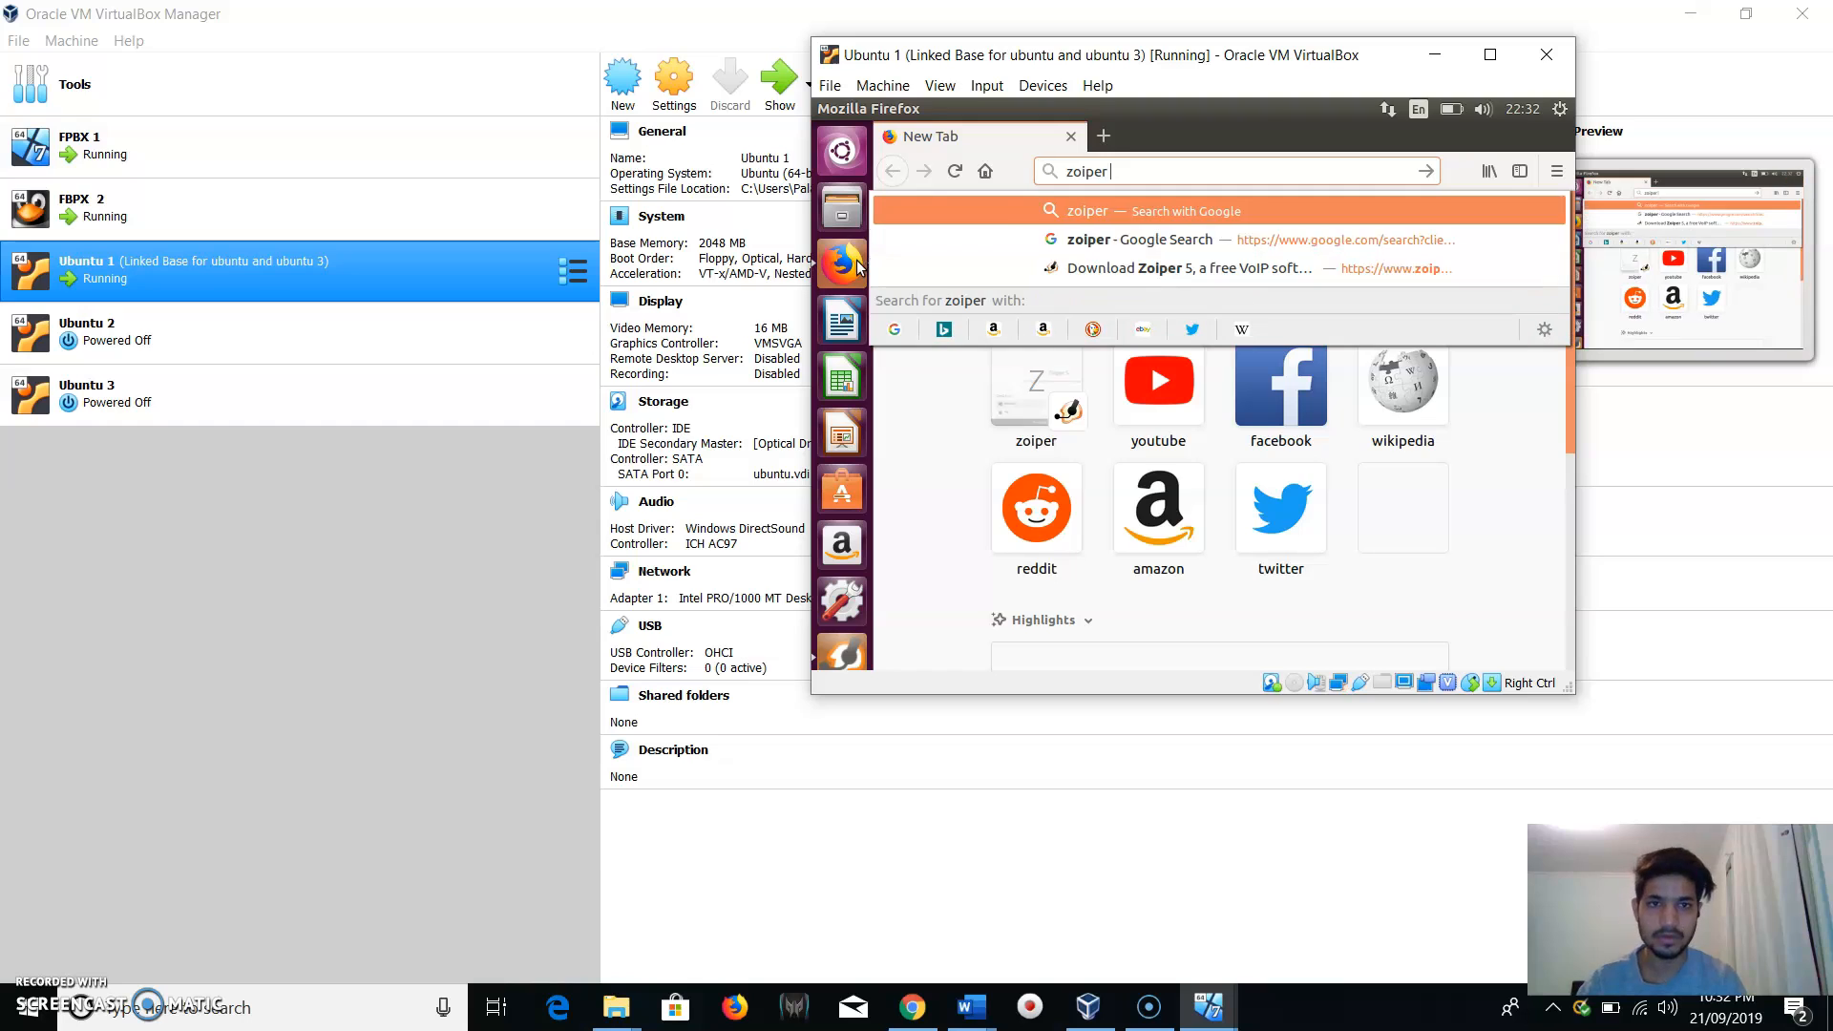
key("Return")
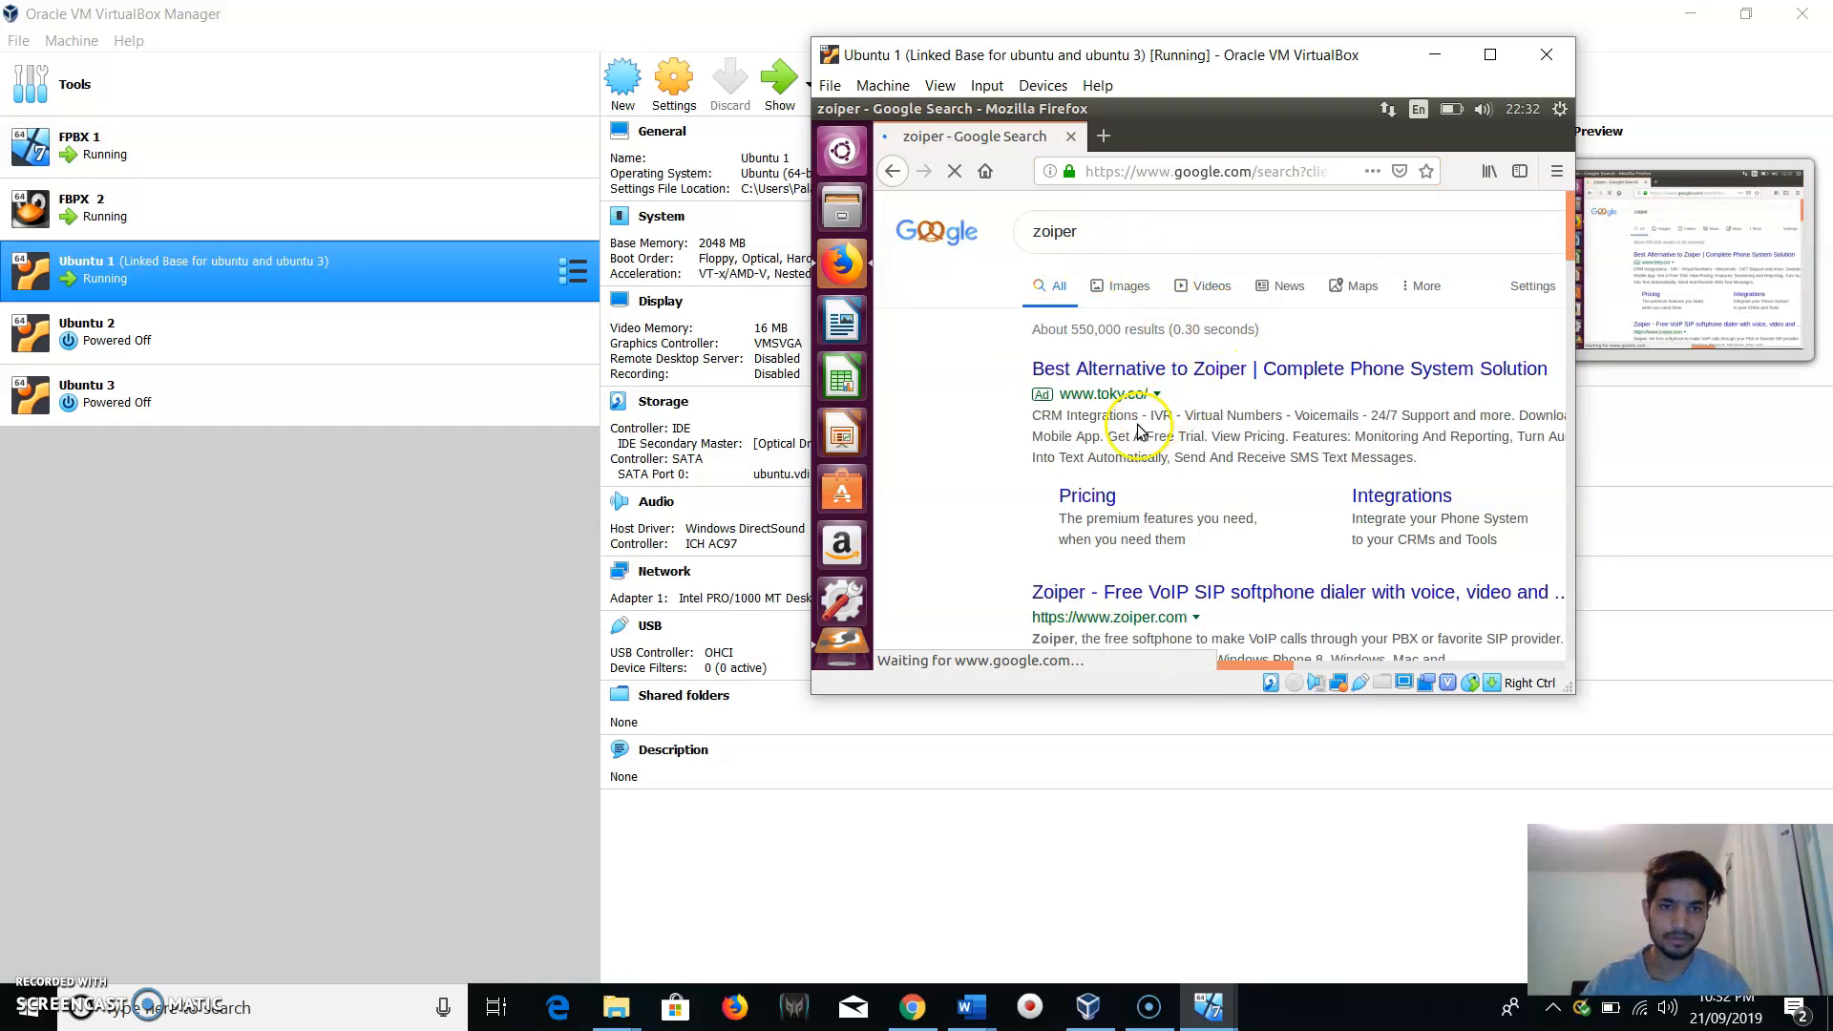
scroll(1145, 410, "down", 2)
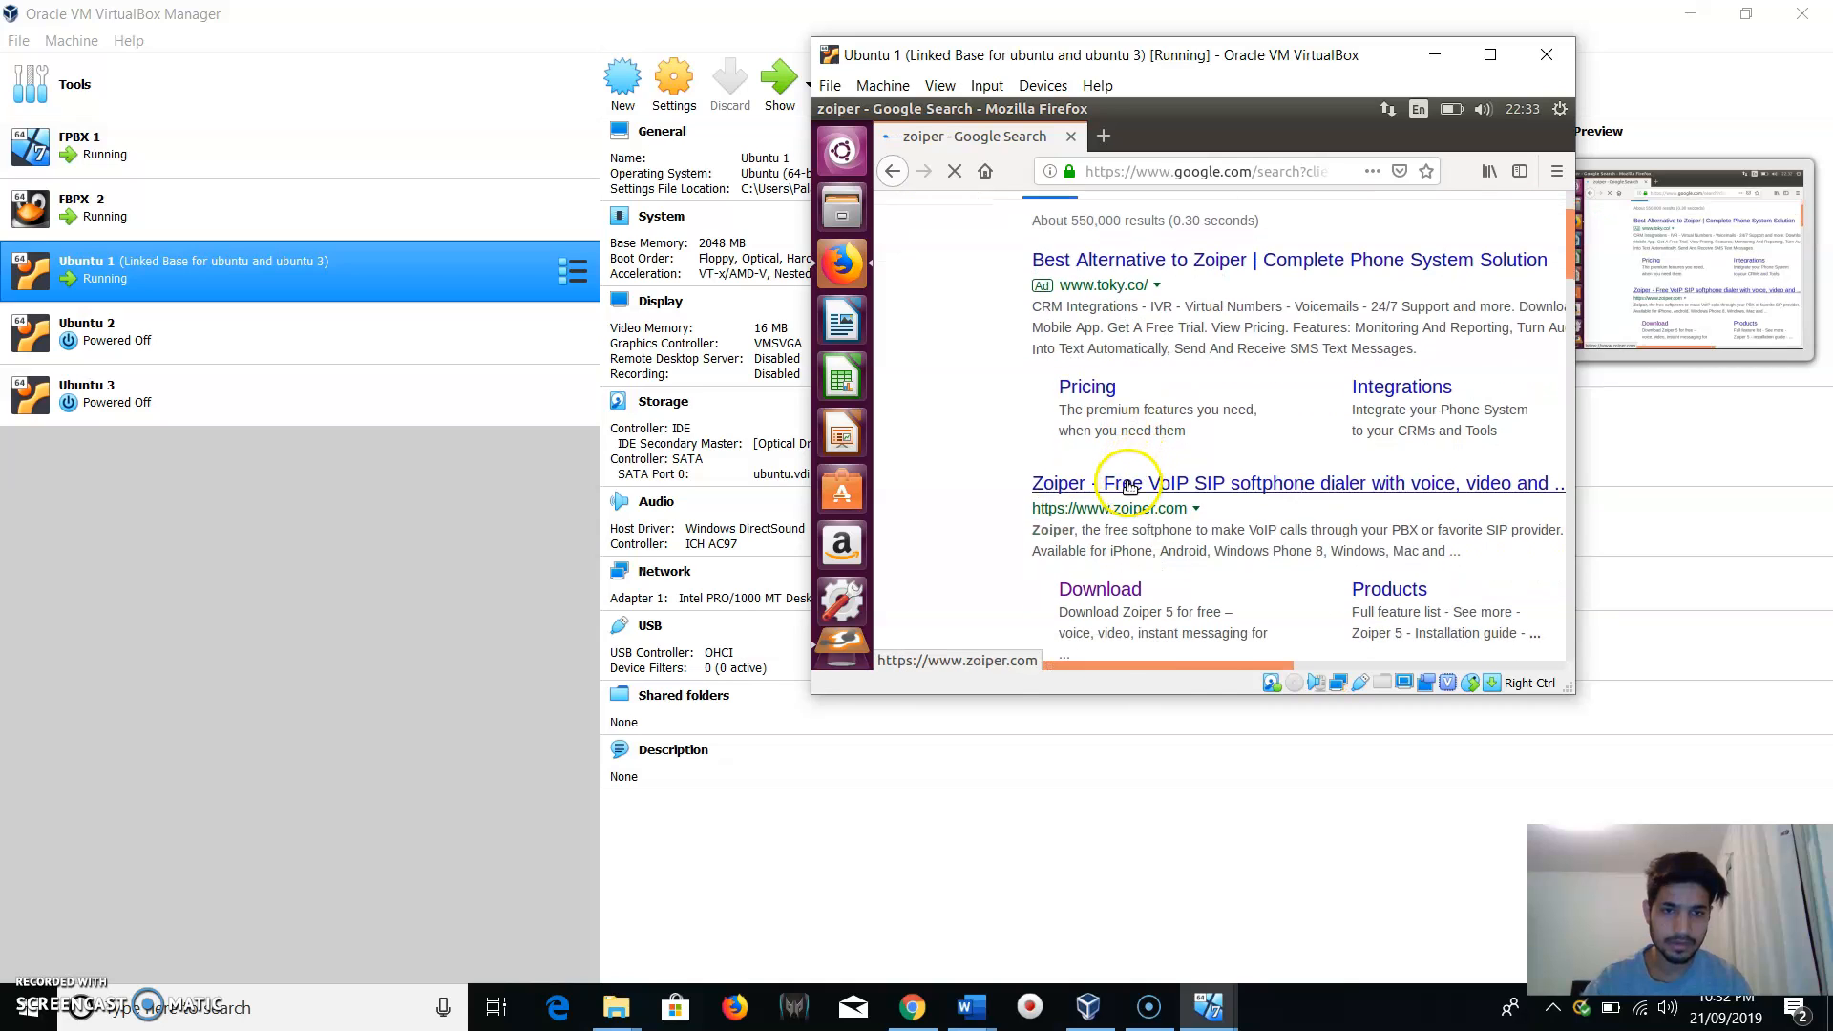
left_click(1140, 480)
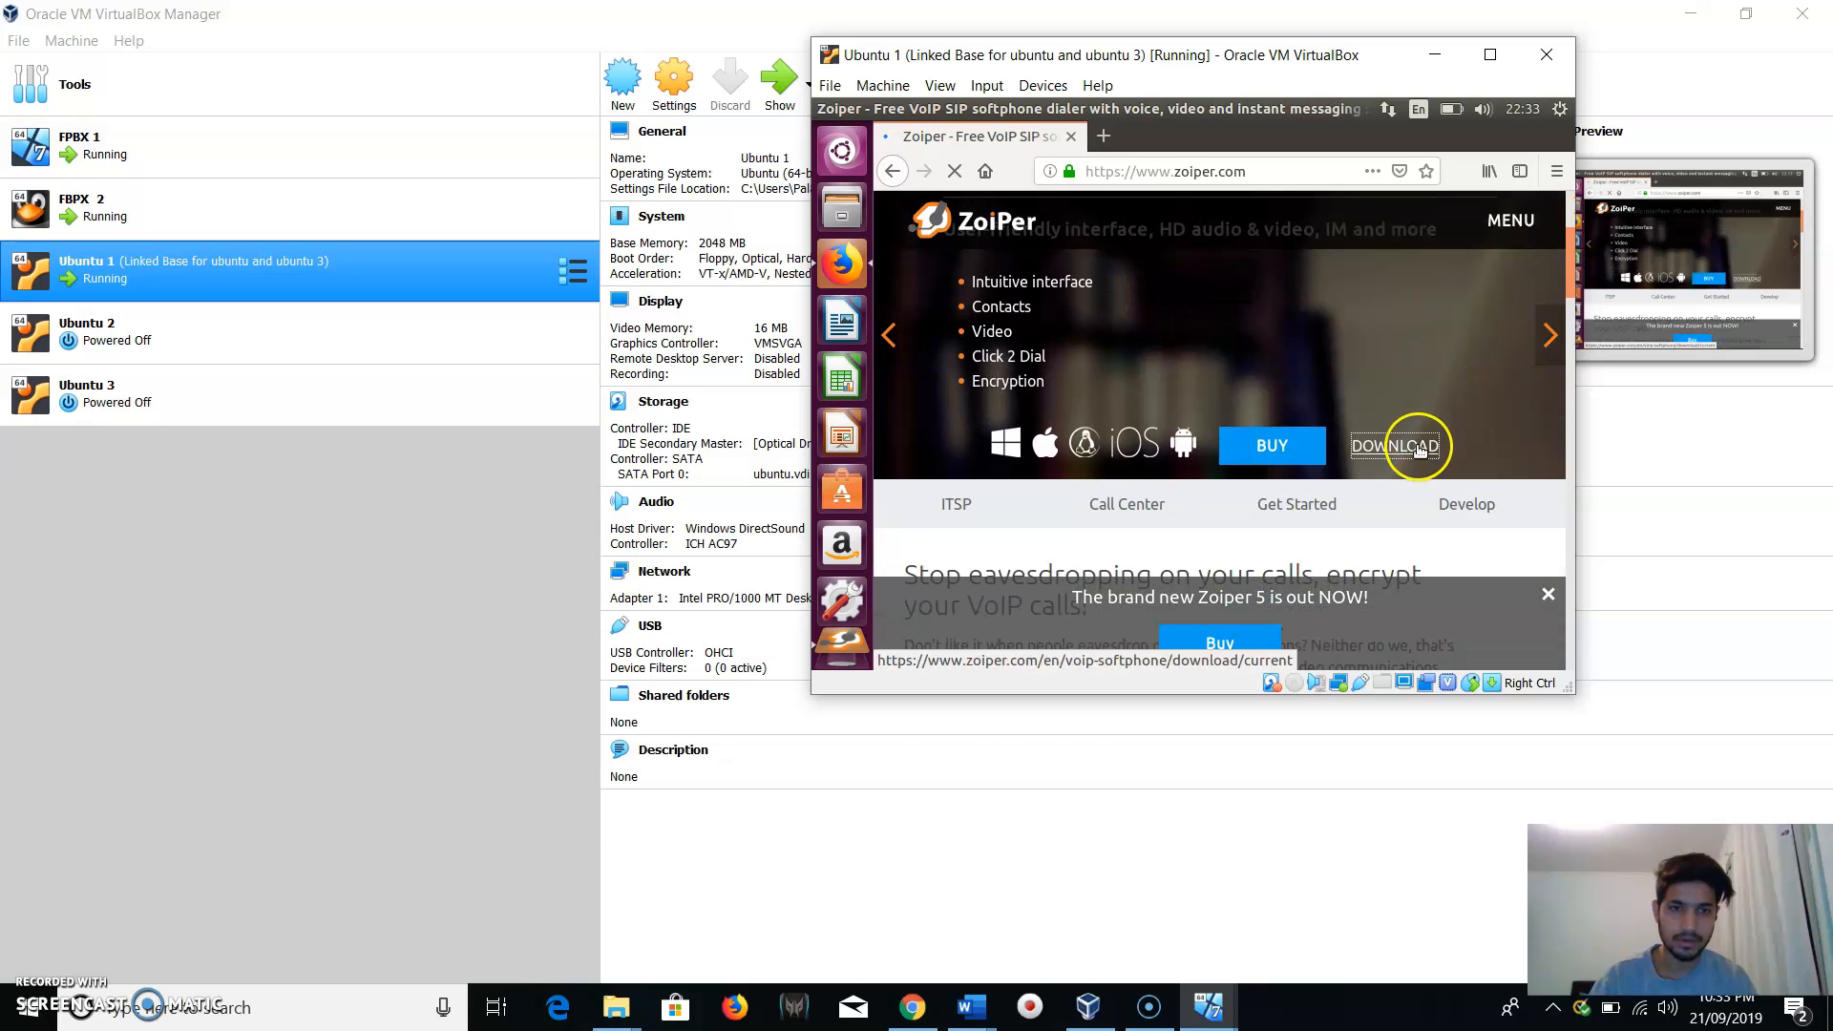
Open the Zoiper 5 download page, bring up the Debian package download for Linux and cancel it without saving the file.
left_click(1294, 347)
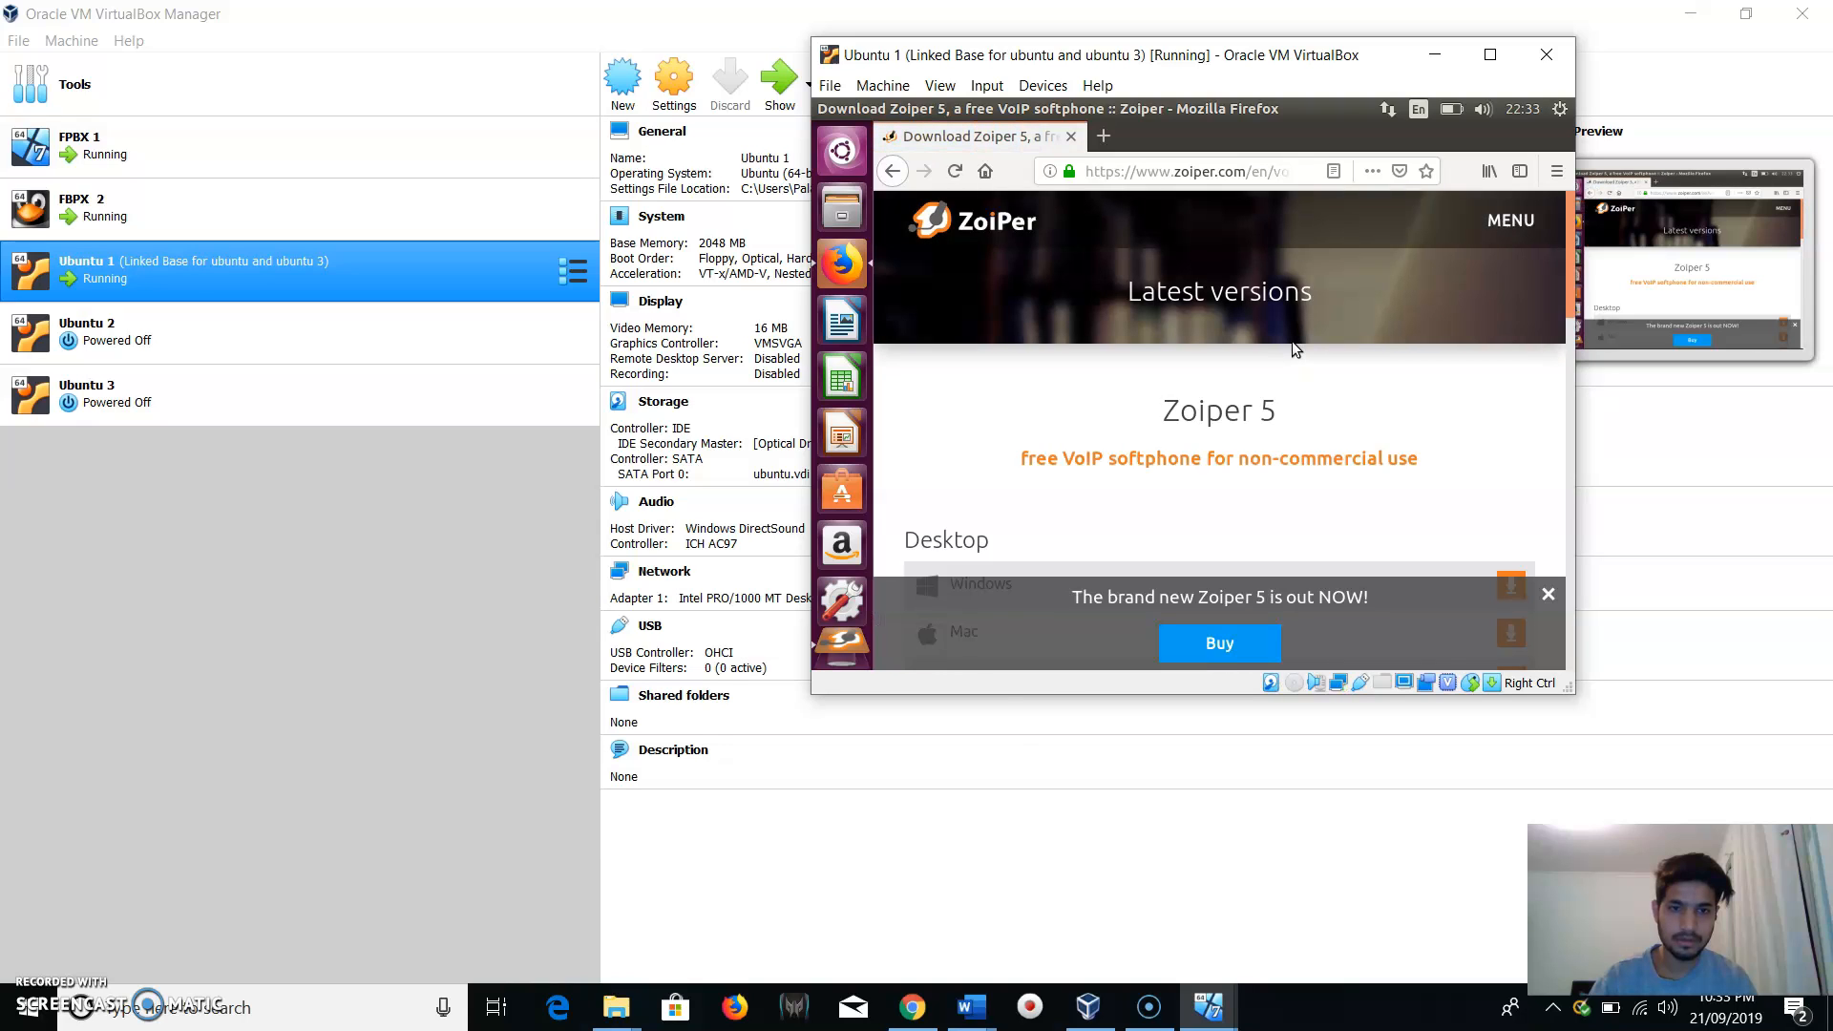
left_click(1551, 618)
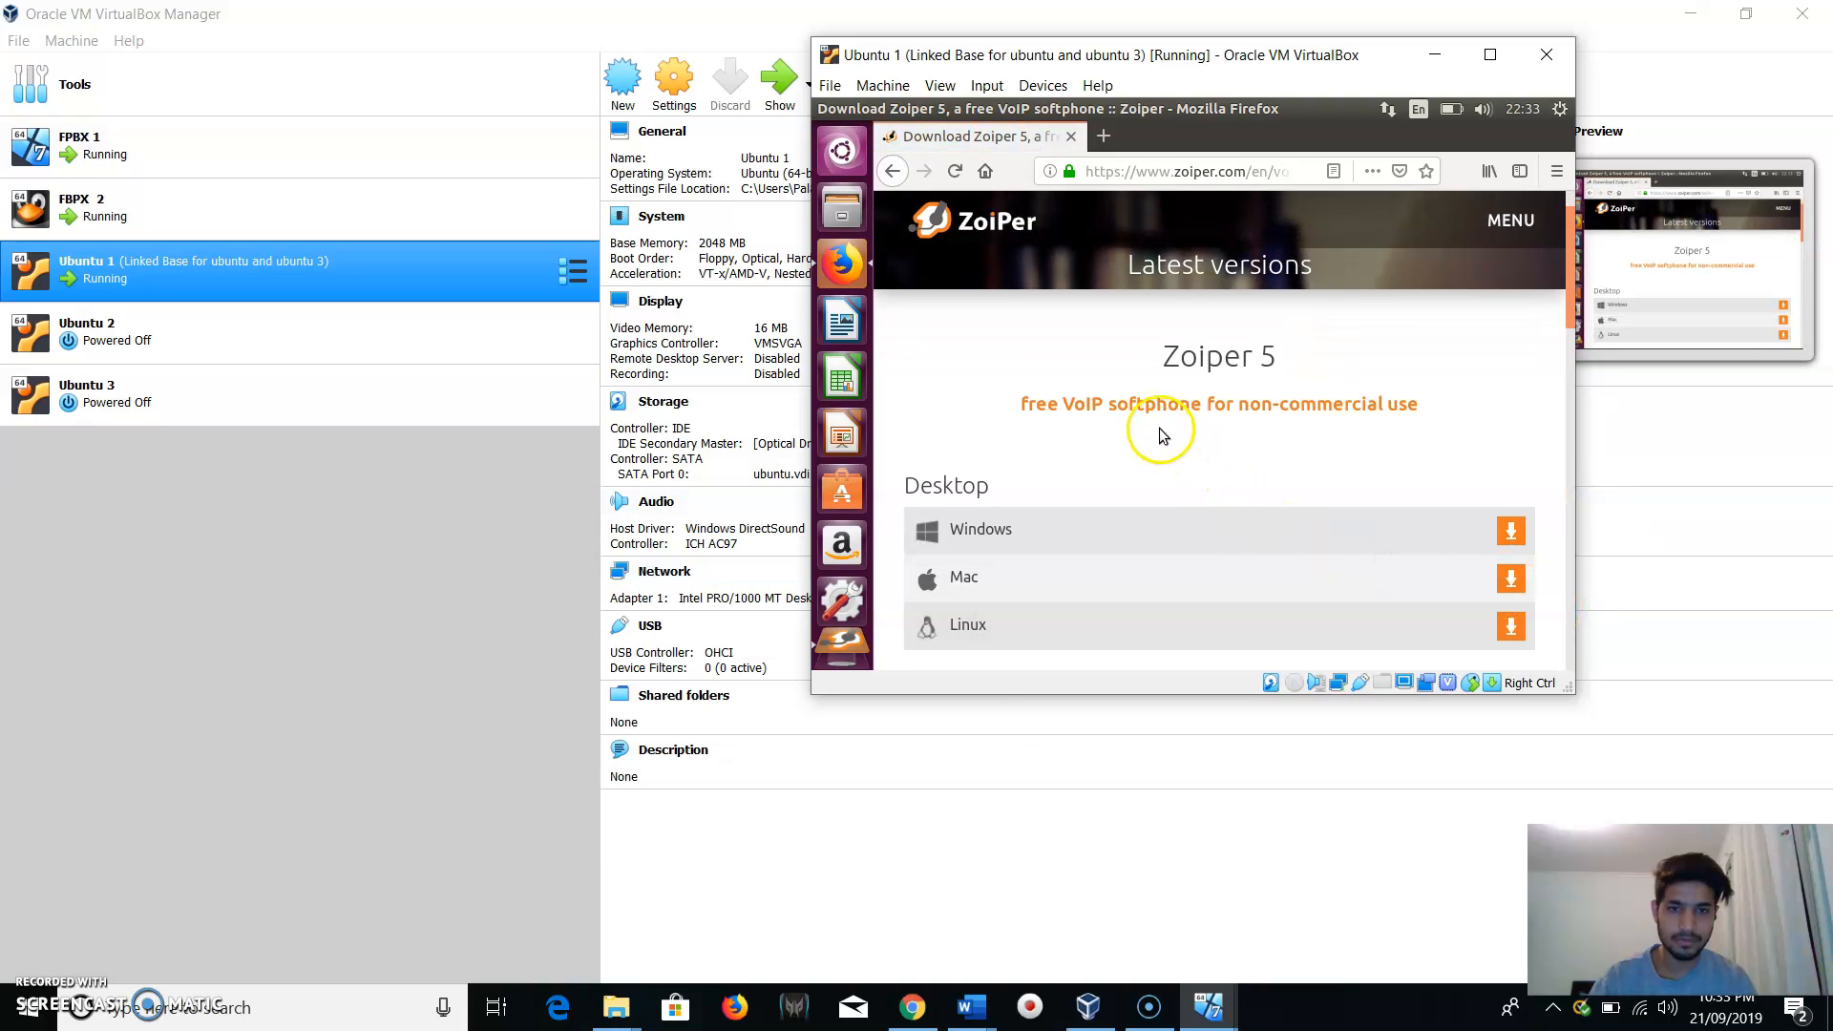
scroll(1147, 403, "down", 1)
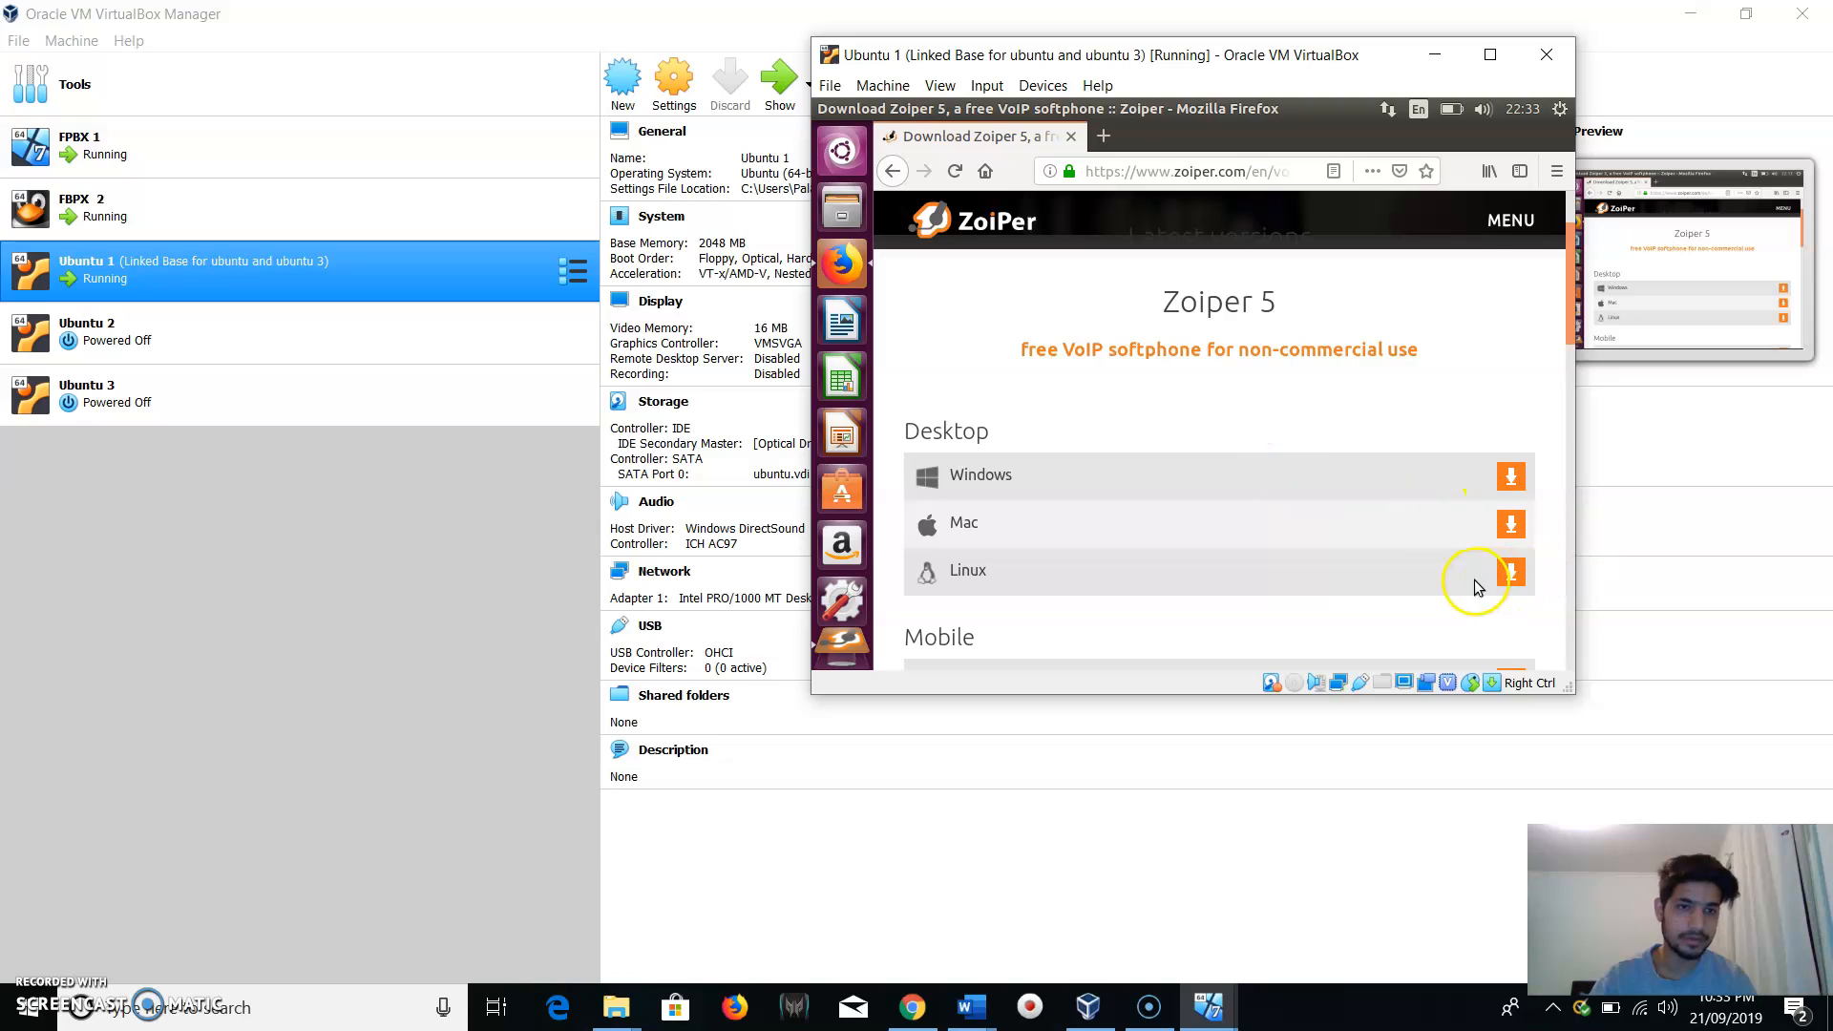
left_click(1508, 573)
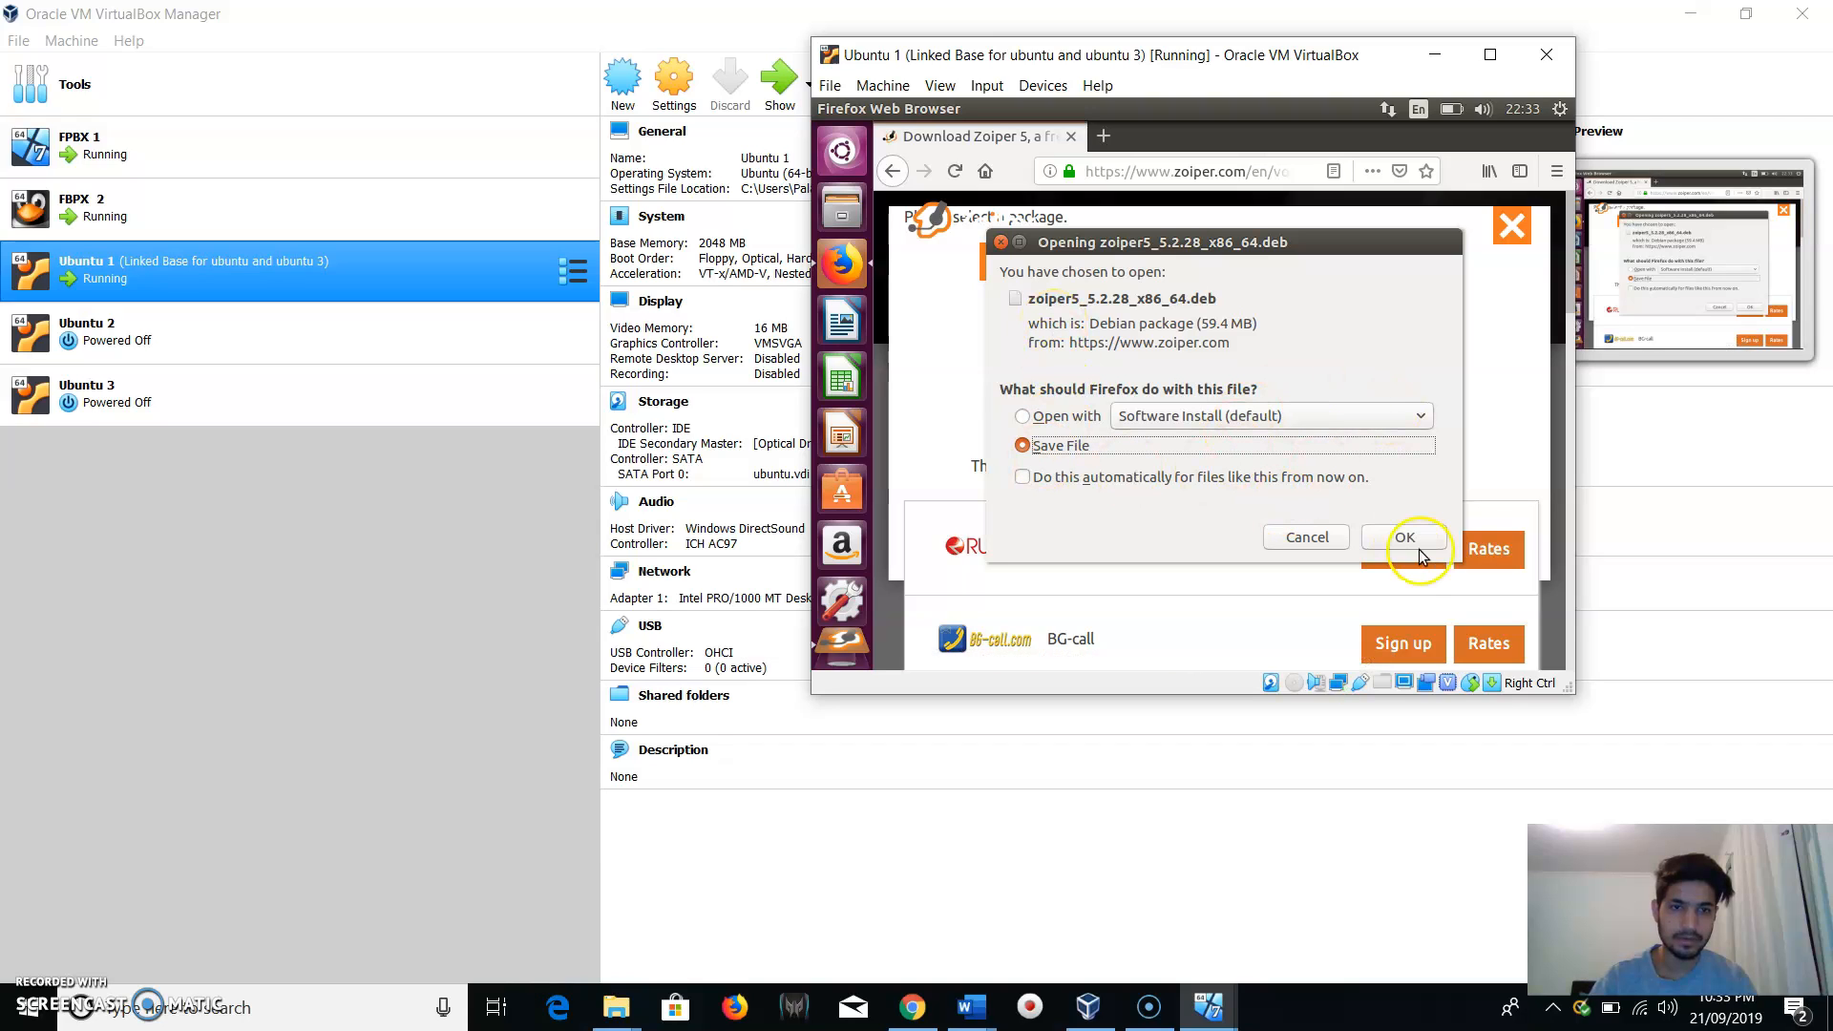
left_click(1305, 537)
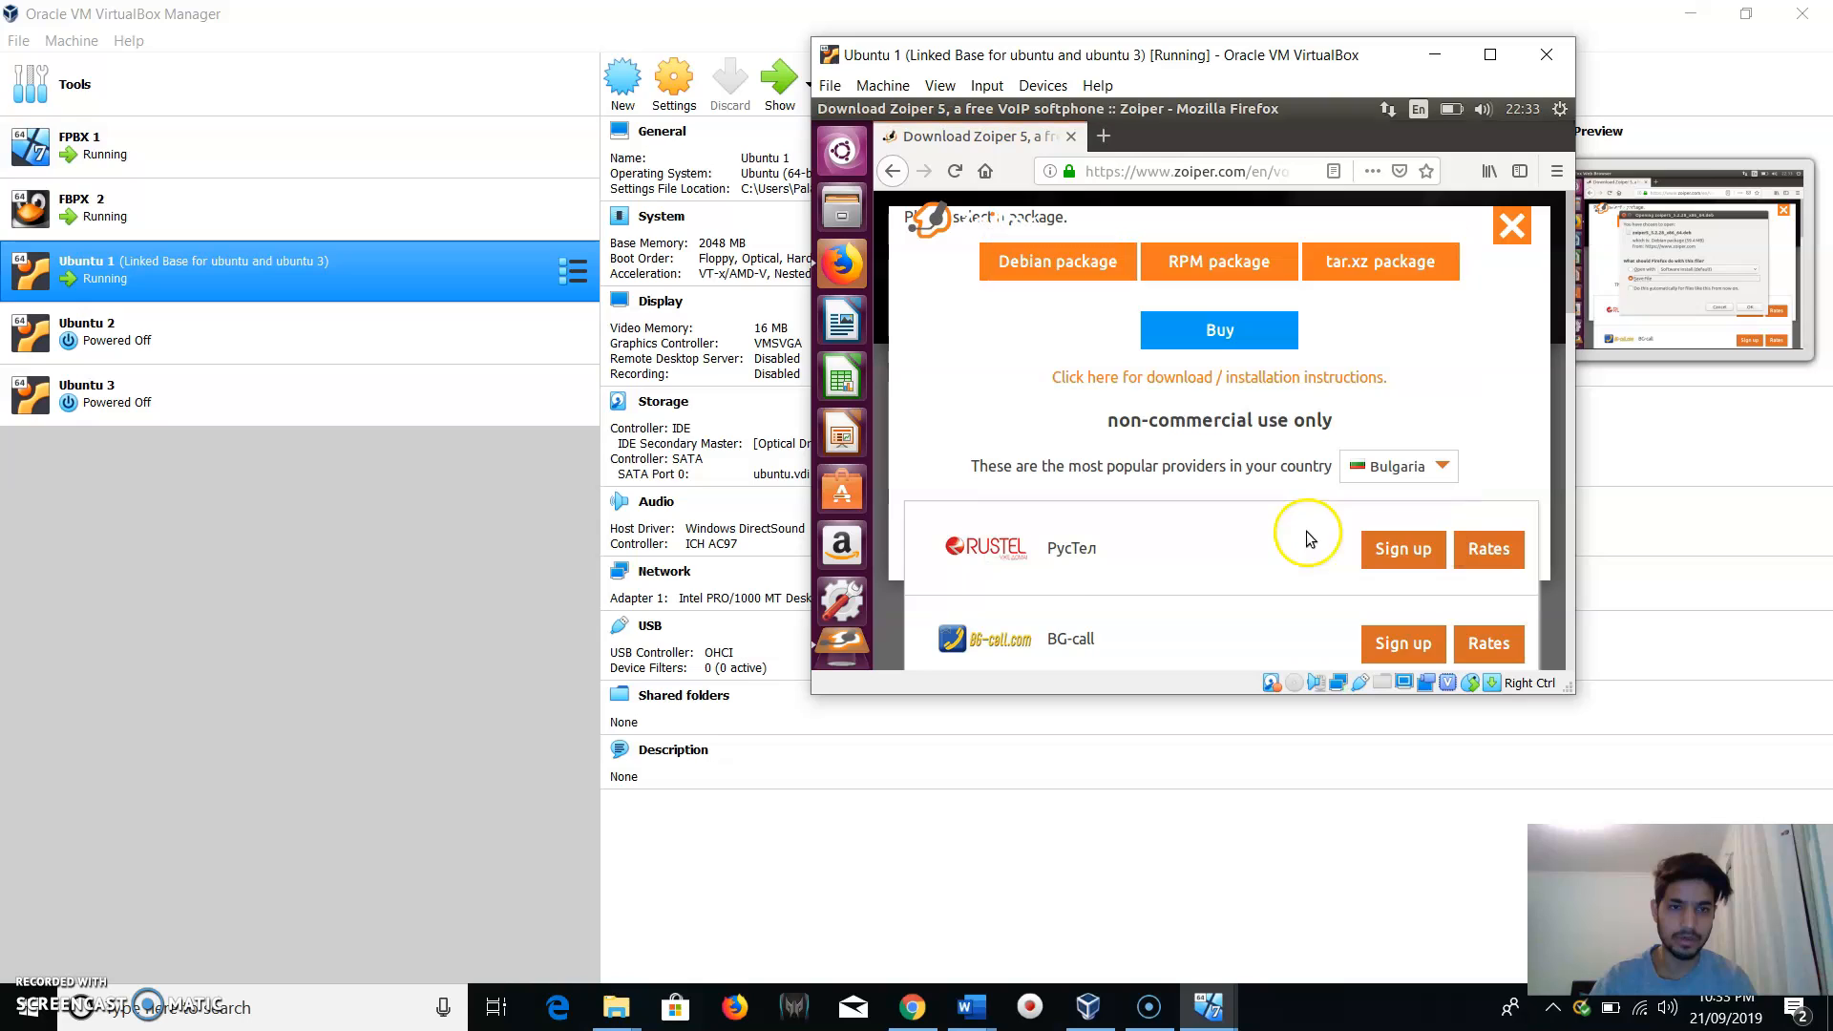
left_click(1521, 226)
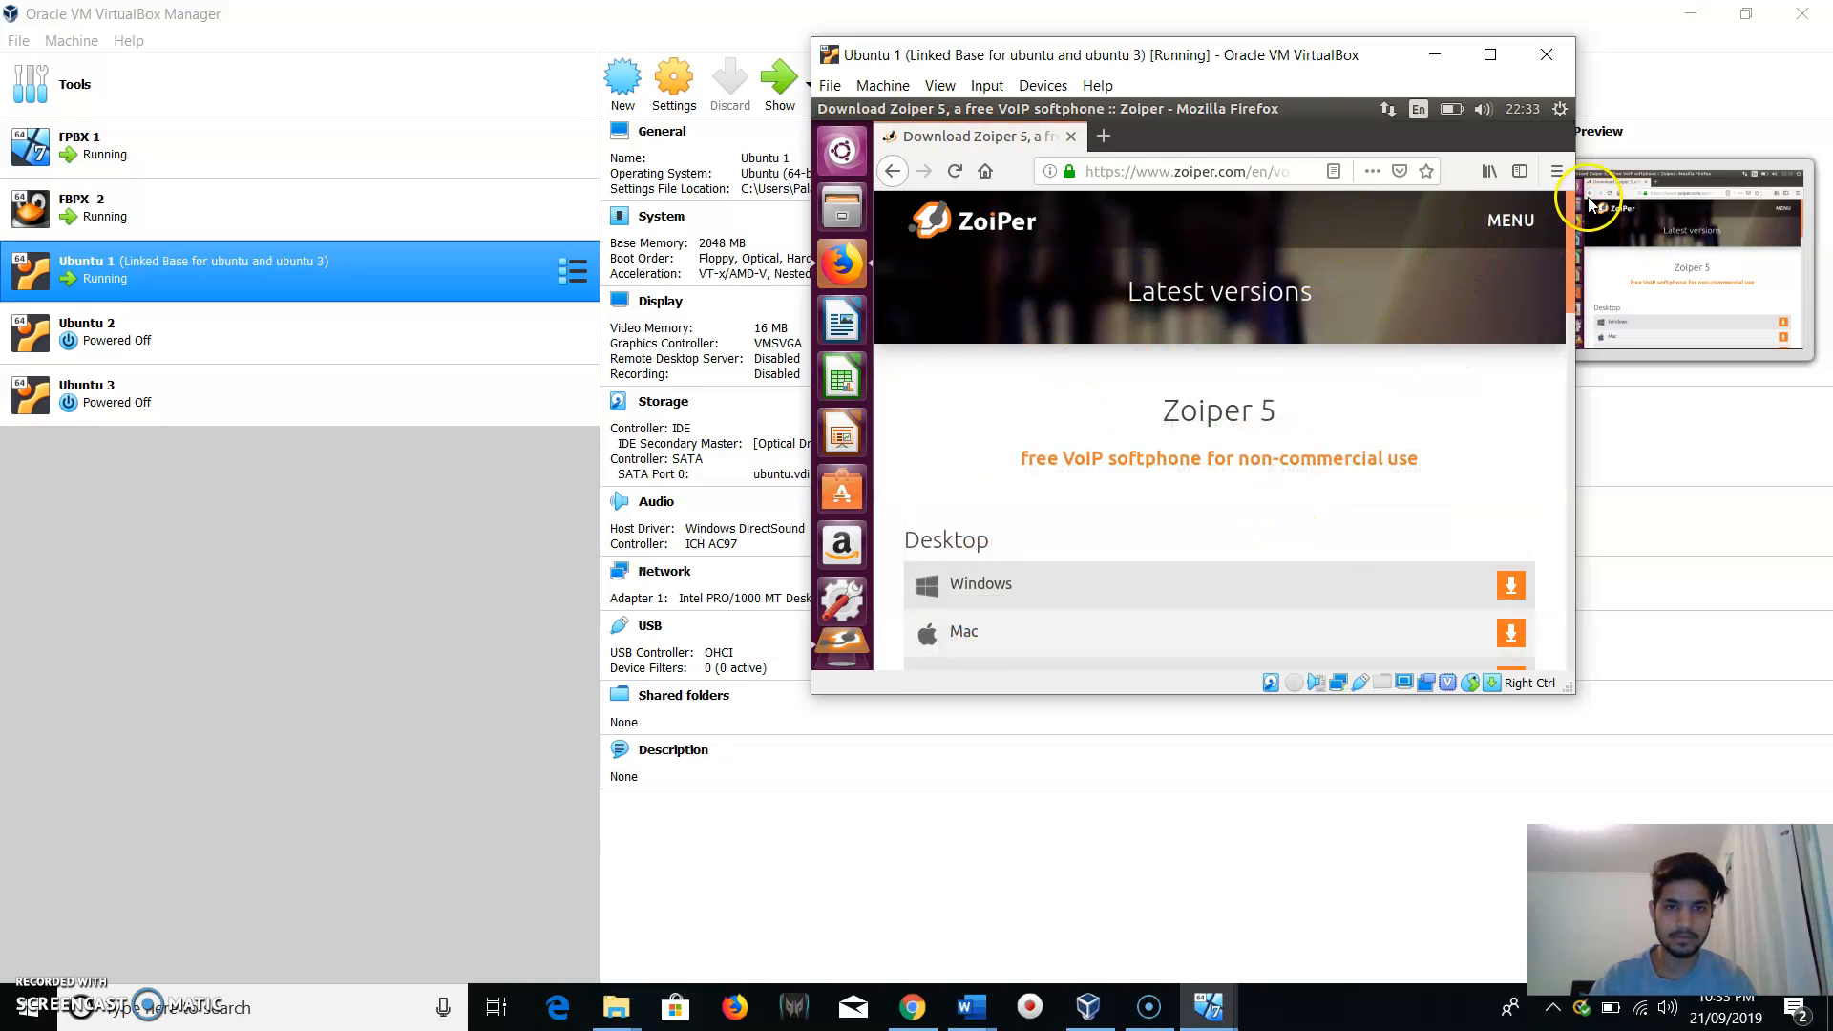
Open Zoiper5 in Ubuntu 1, maximize it, and minimize the Ubuntu 1 virtual machine window.
left_click(842, 634)
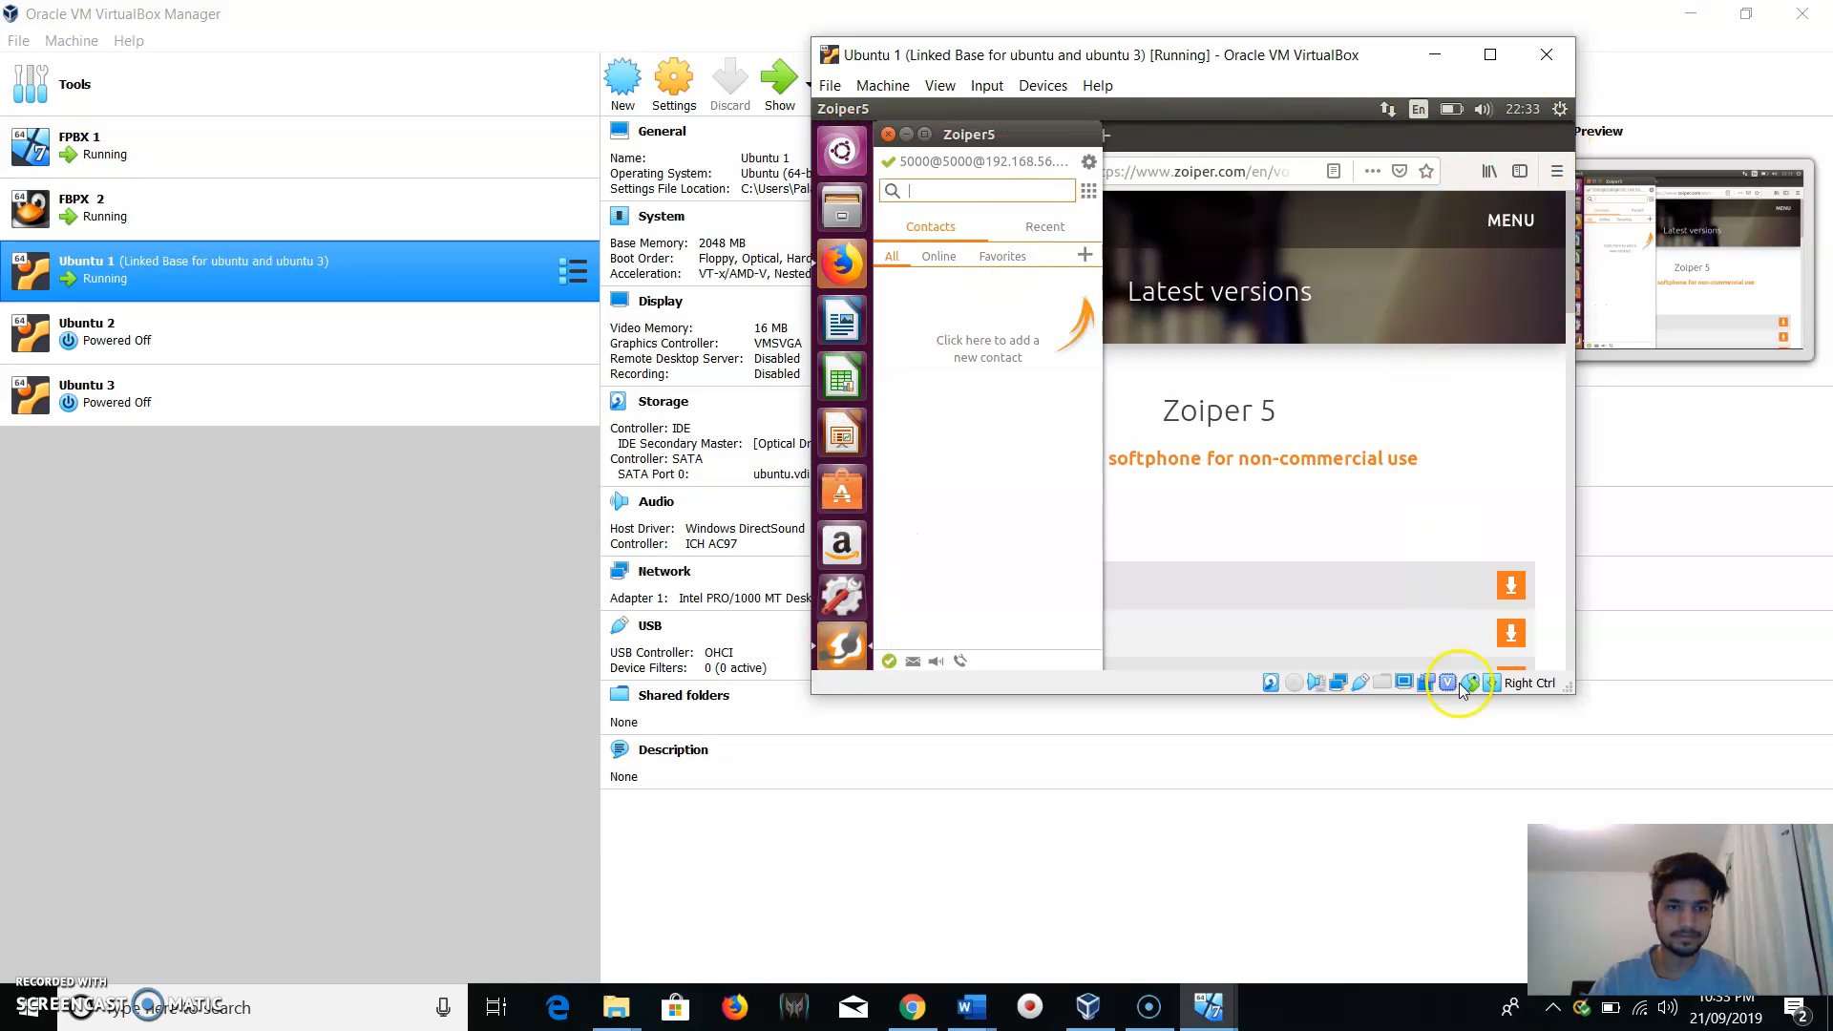
left_click(933, 187)
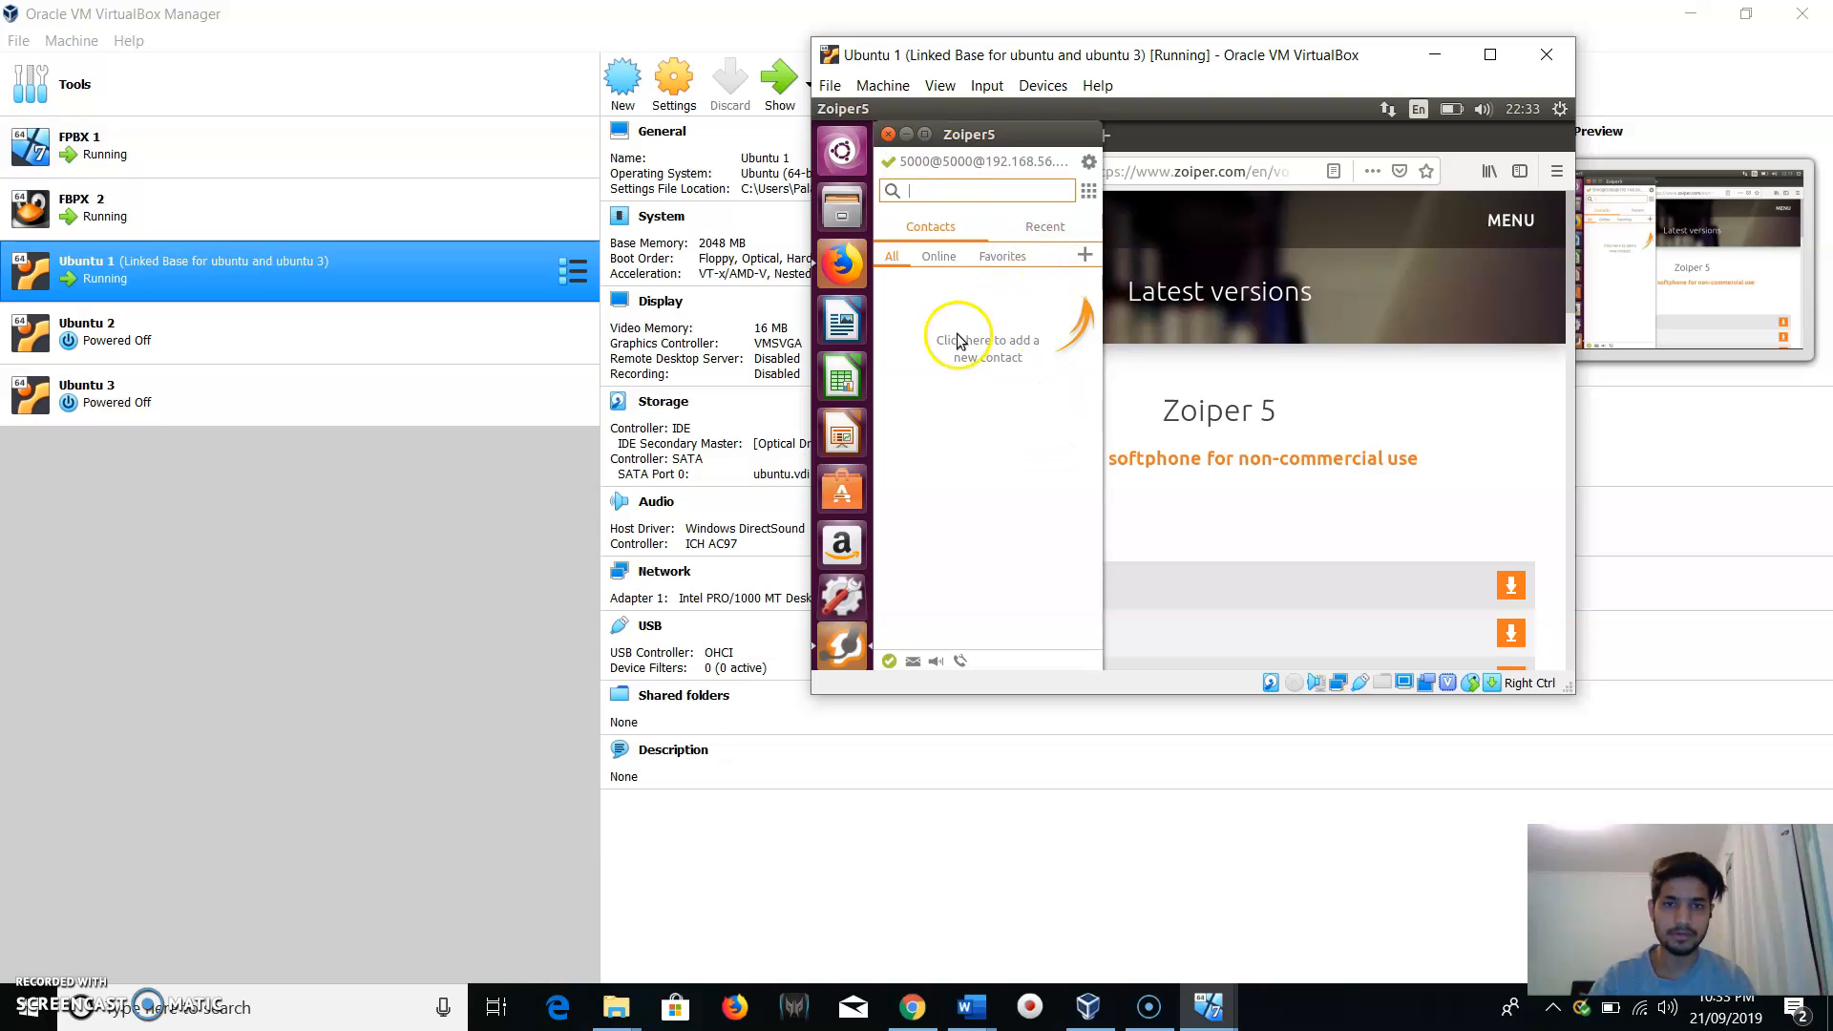
left_click(926, 133)
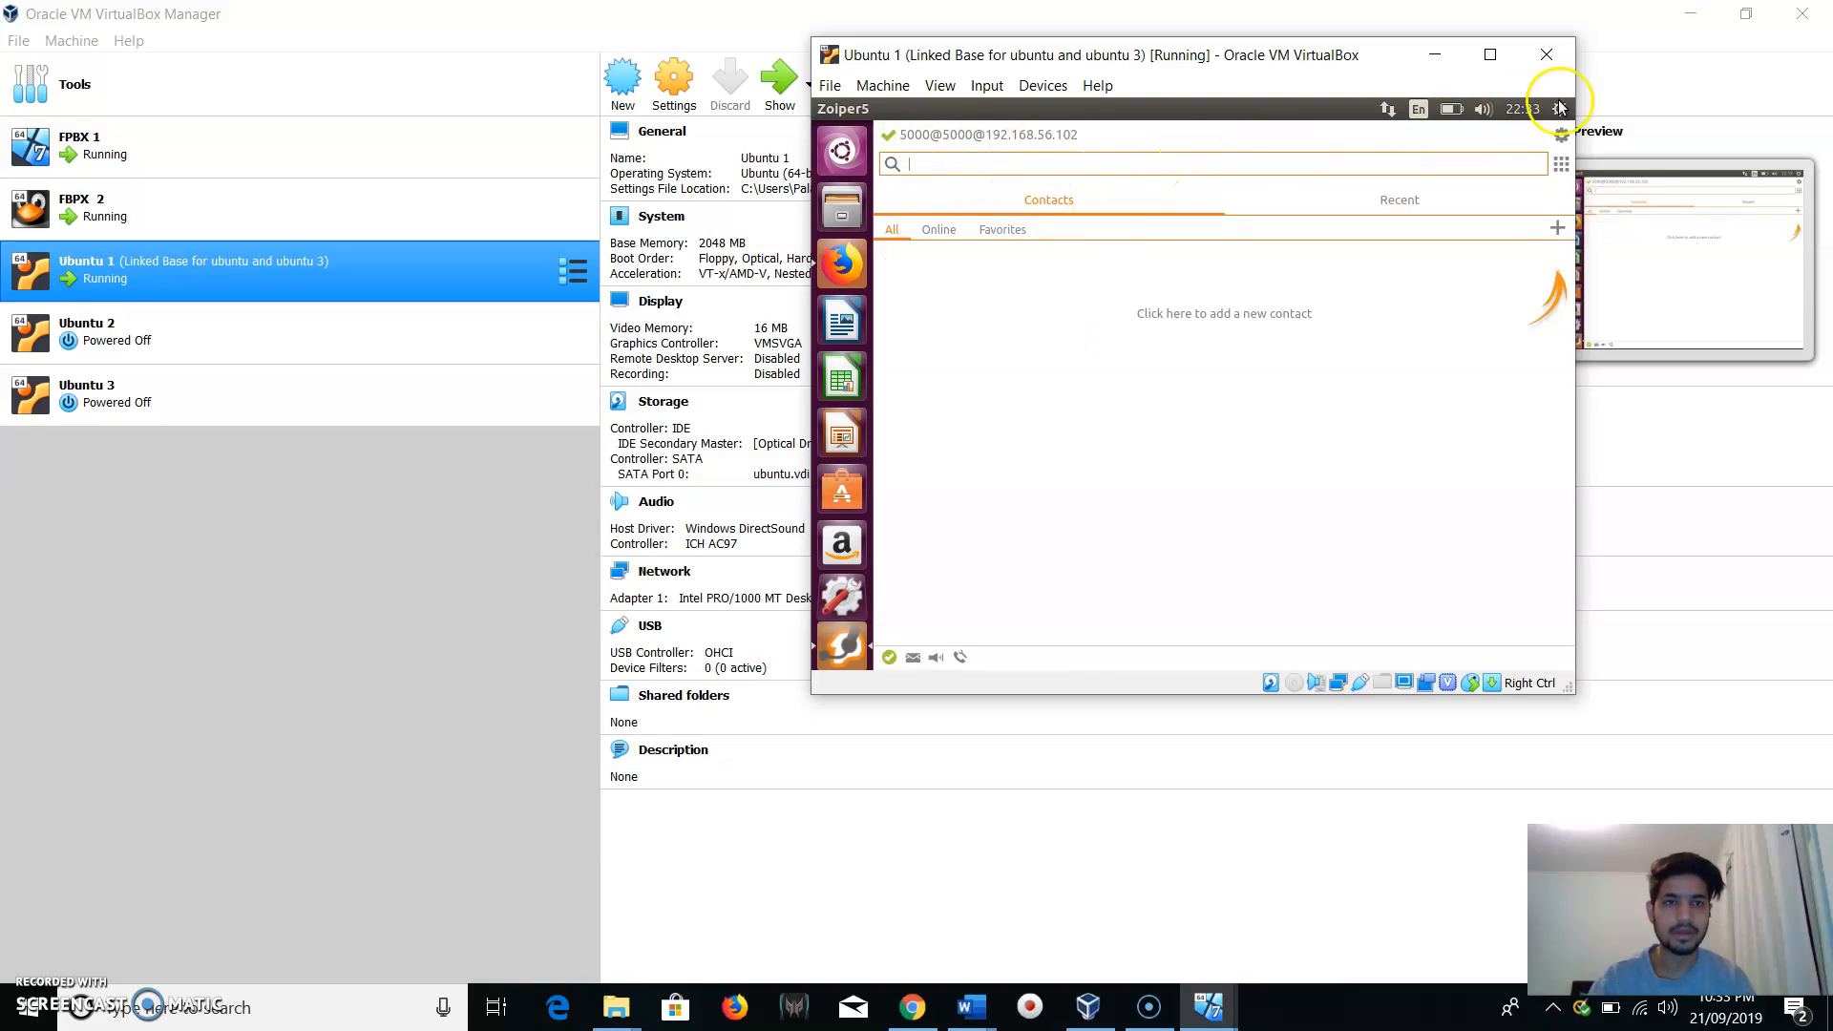
left_click(1439, 54)
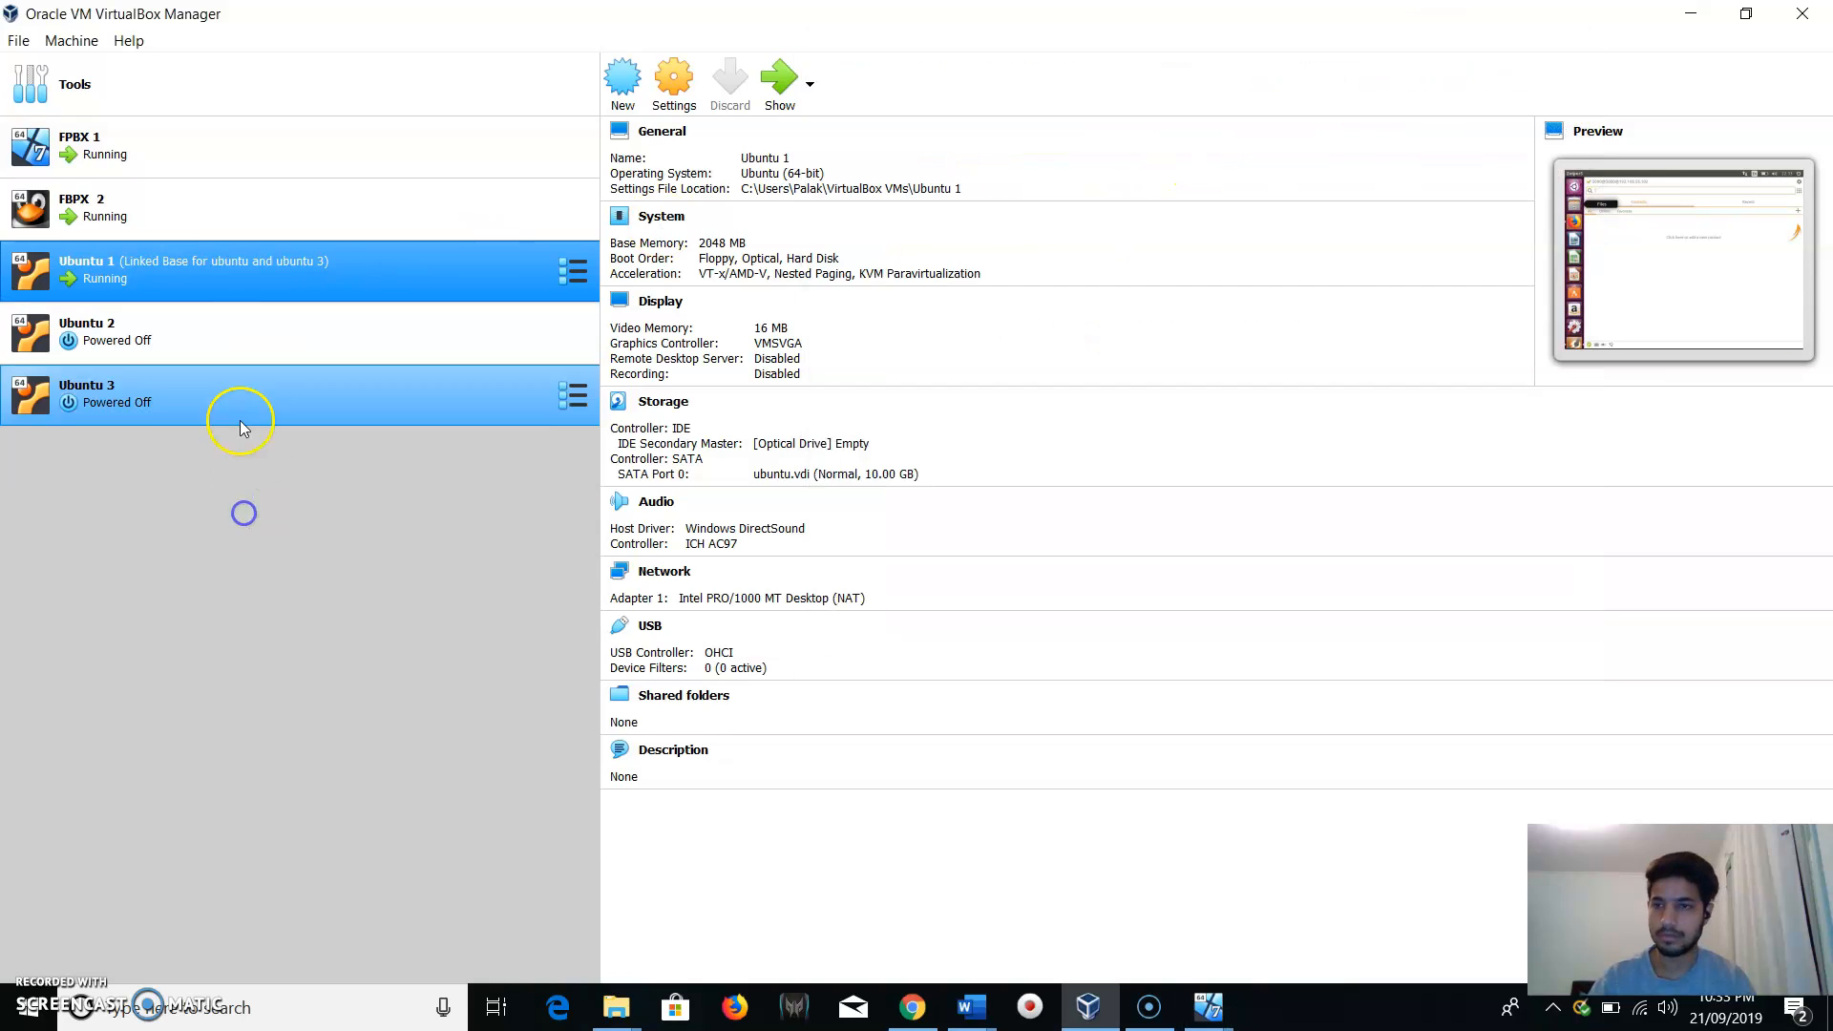
Start the Ubuntu 2 virtual machine in Scale mode and move its window fully into view.
left_click(180, 331)
left_click(966, 416)
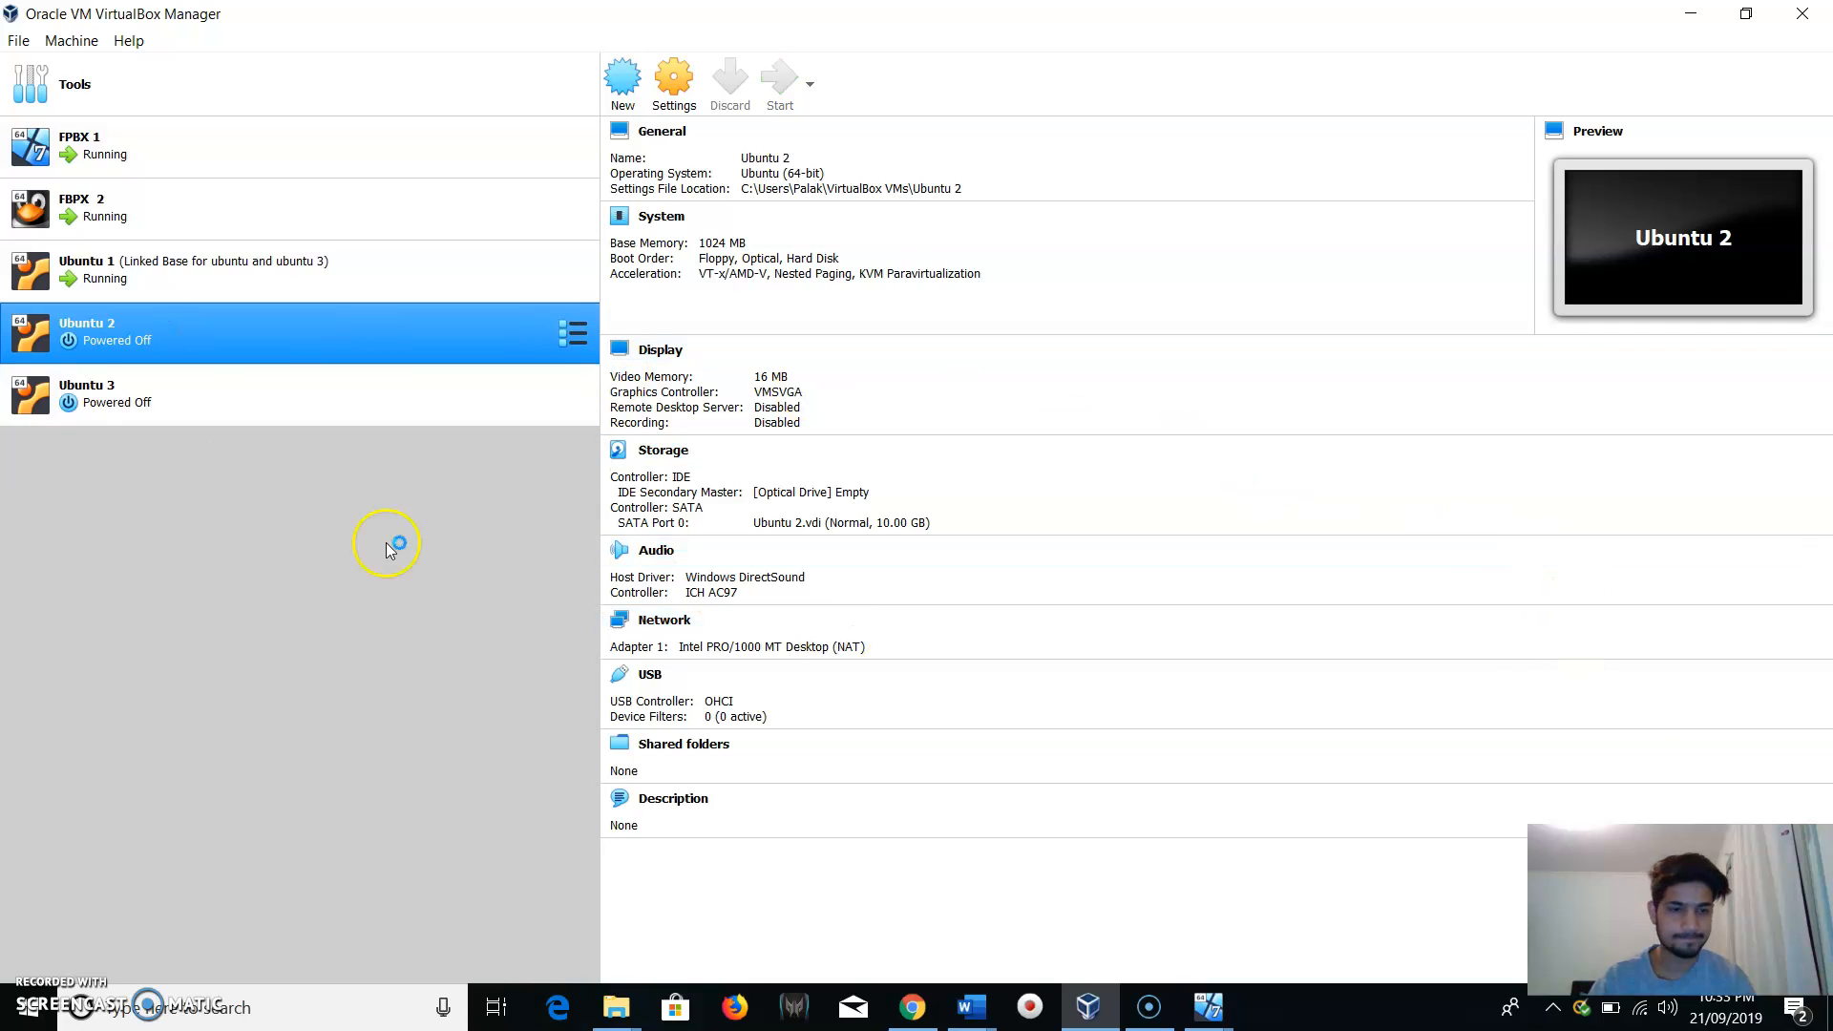
left_click(143, 344)
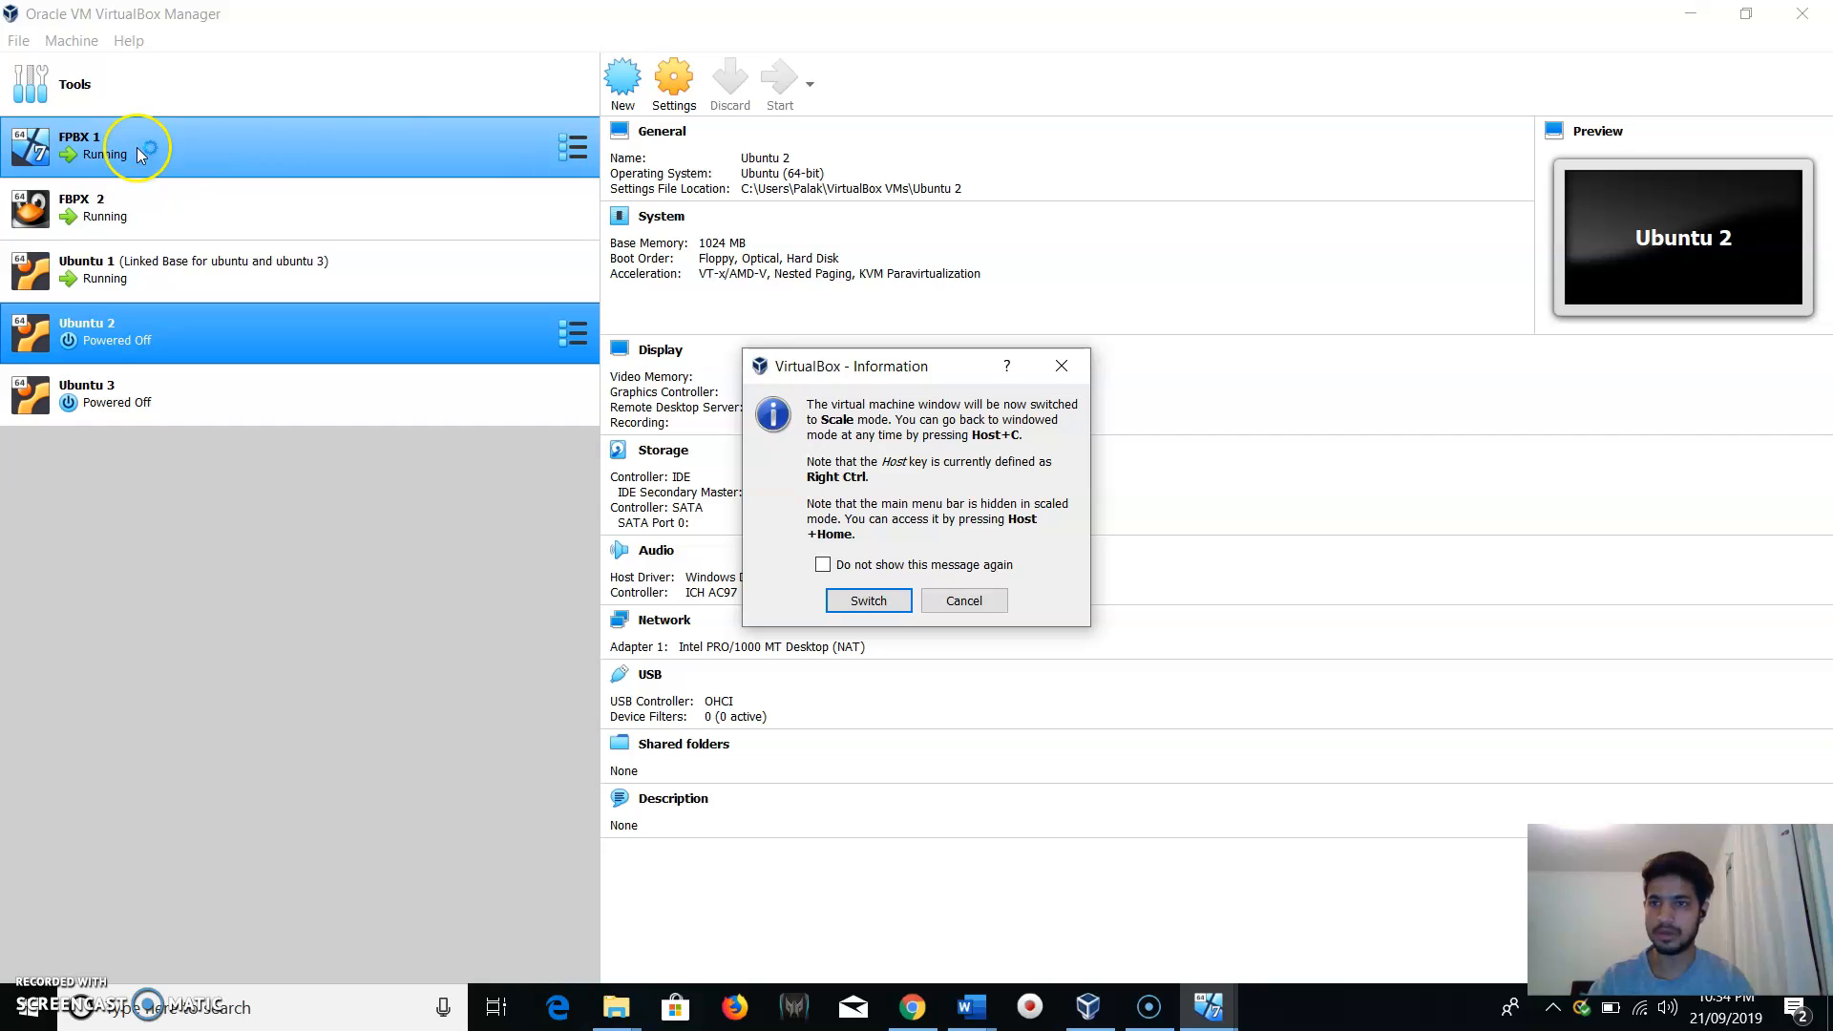
left_click(868, 601)
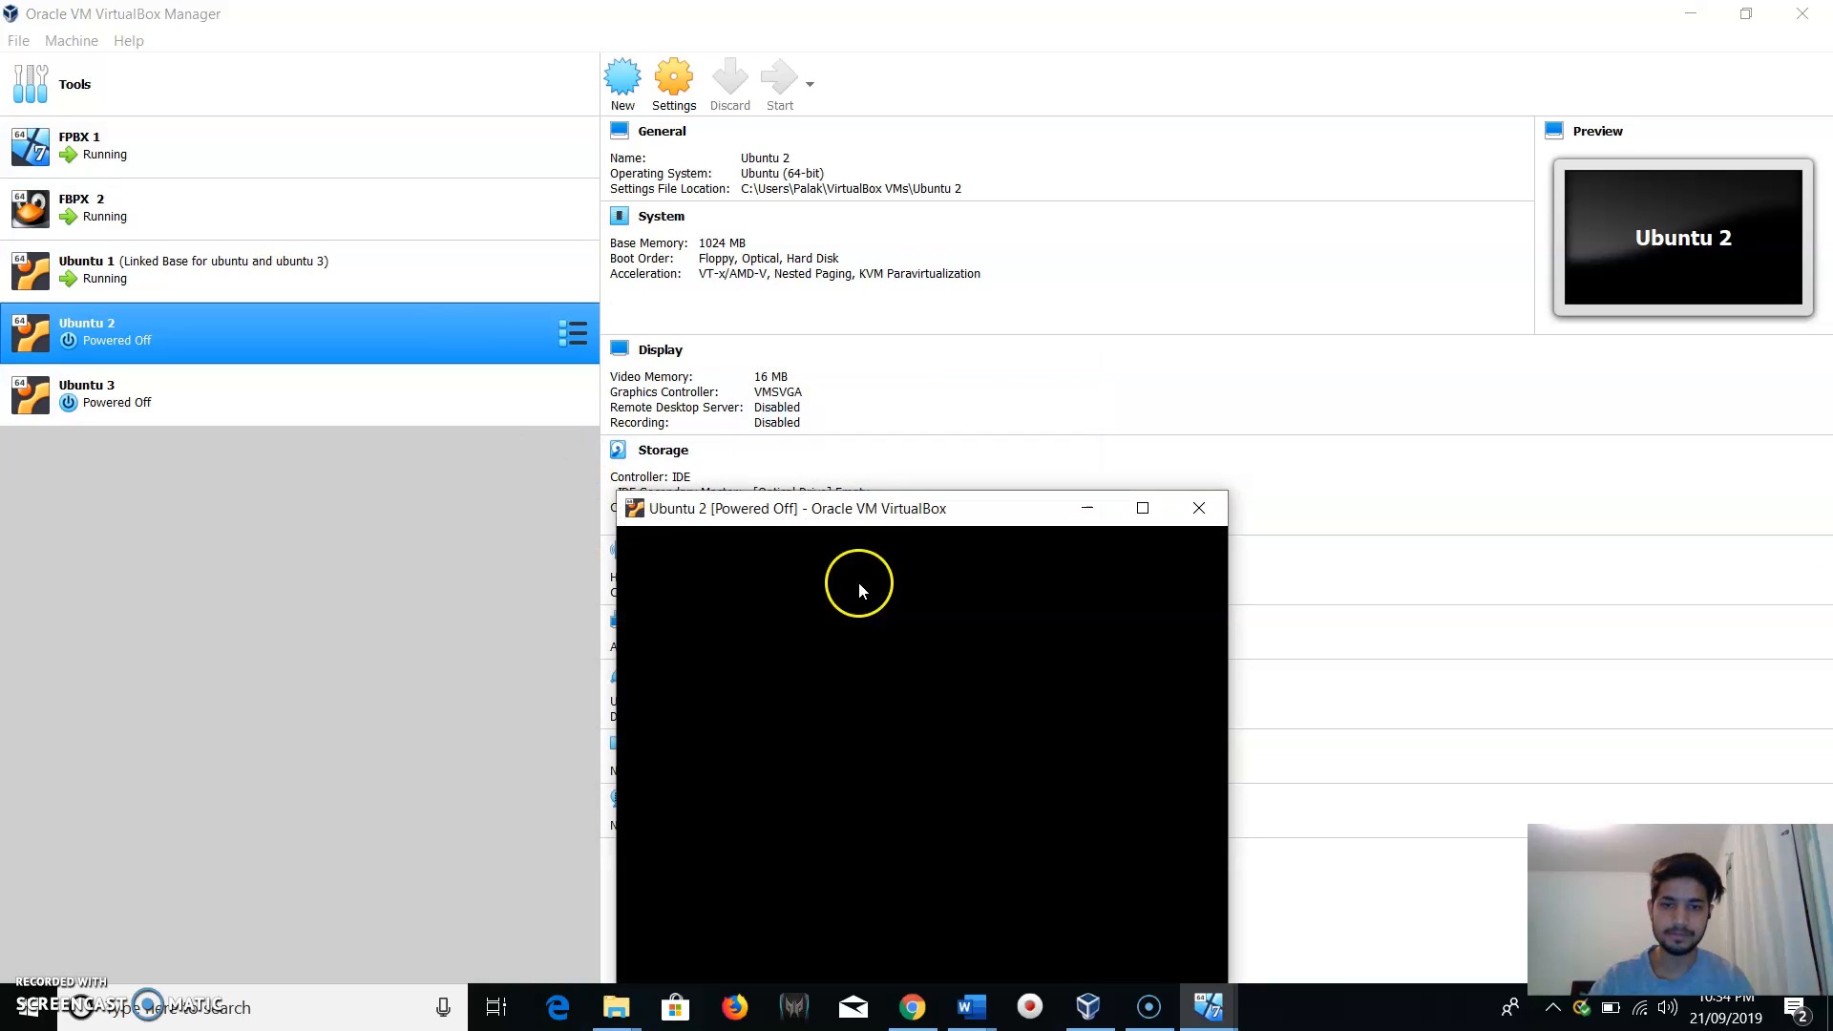
left_click_drag(980, 372, 958, 147)
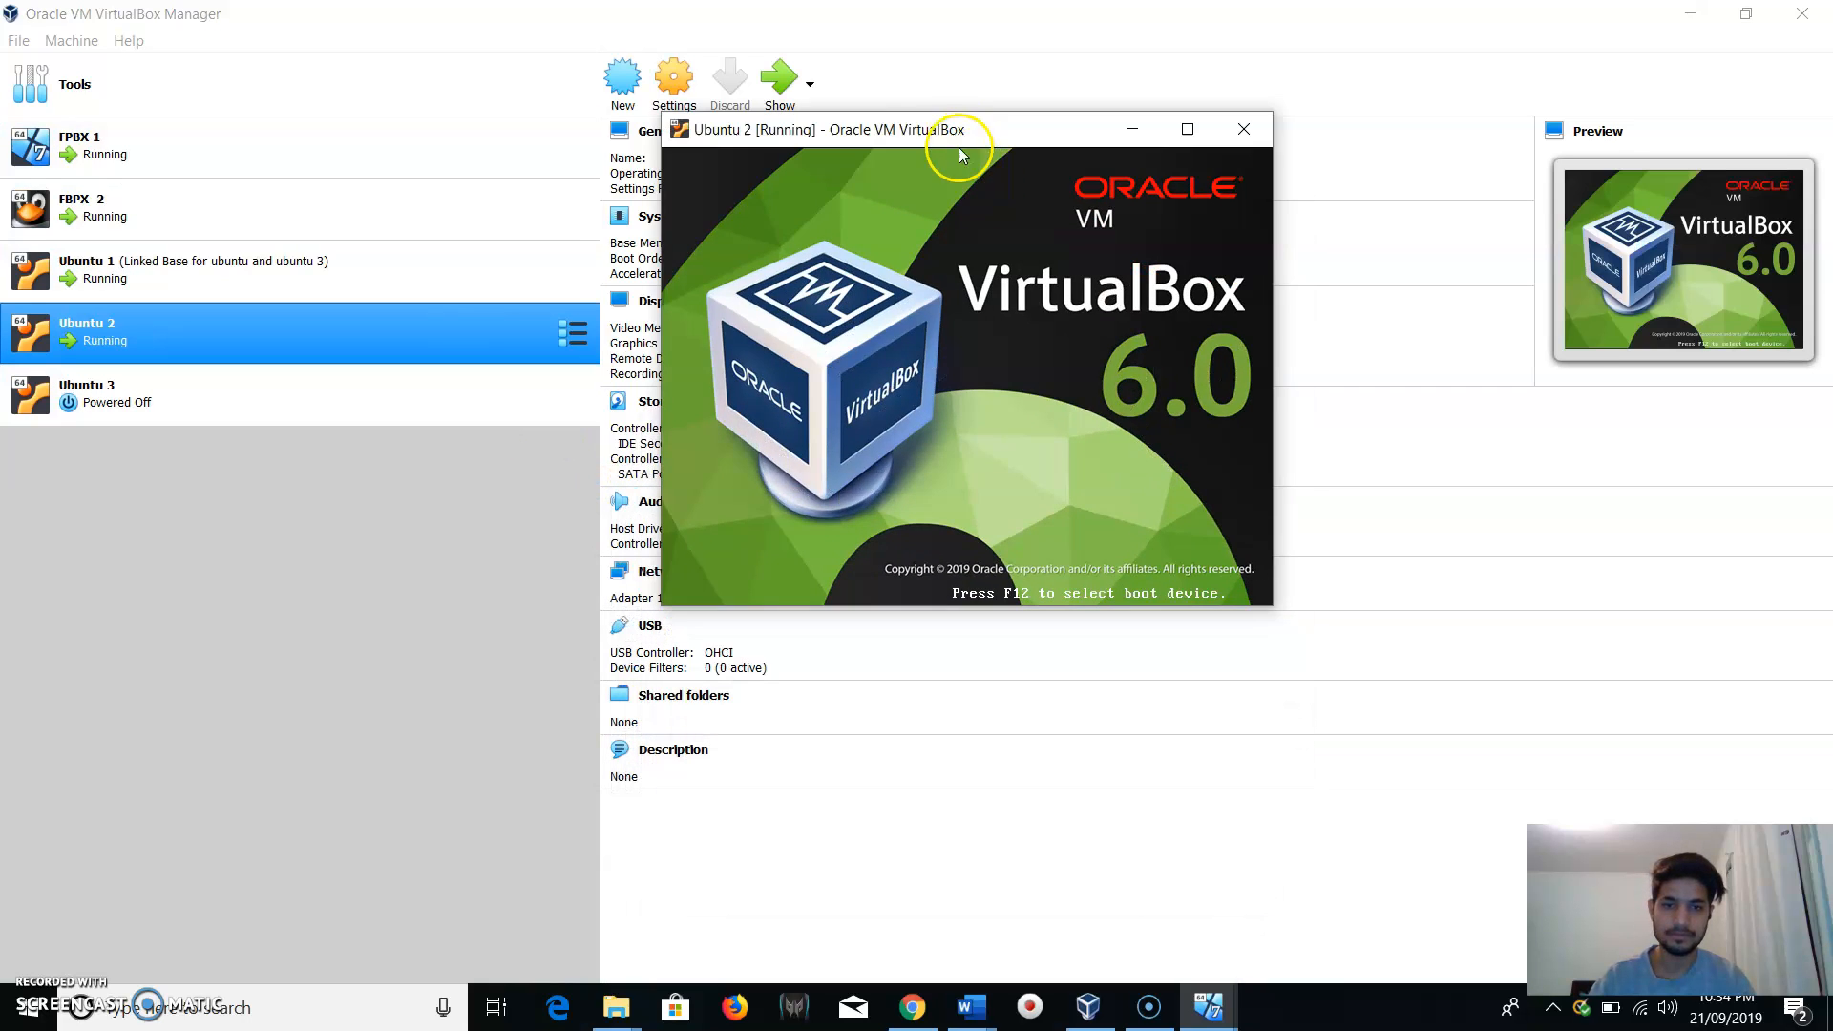
Start the Ubuntu 3 virtual machine in Scale mode and move its window fully into view.
left_click(157, 661)
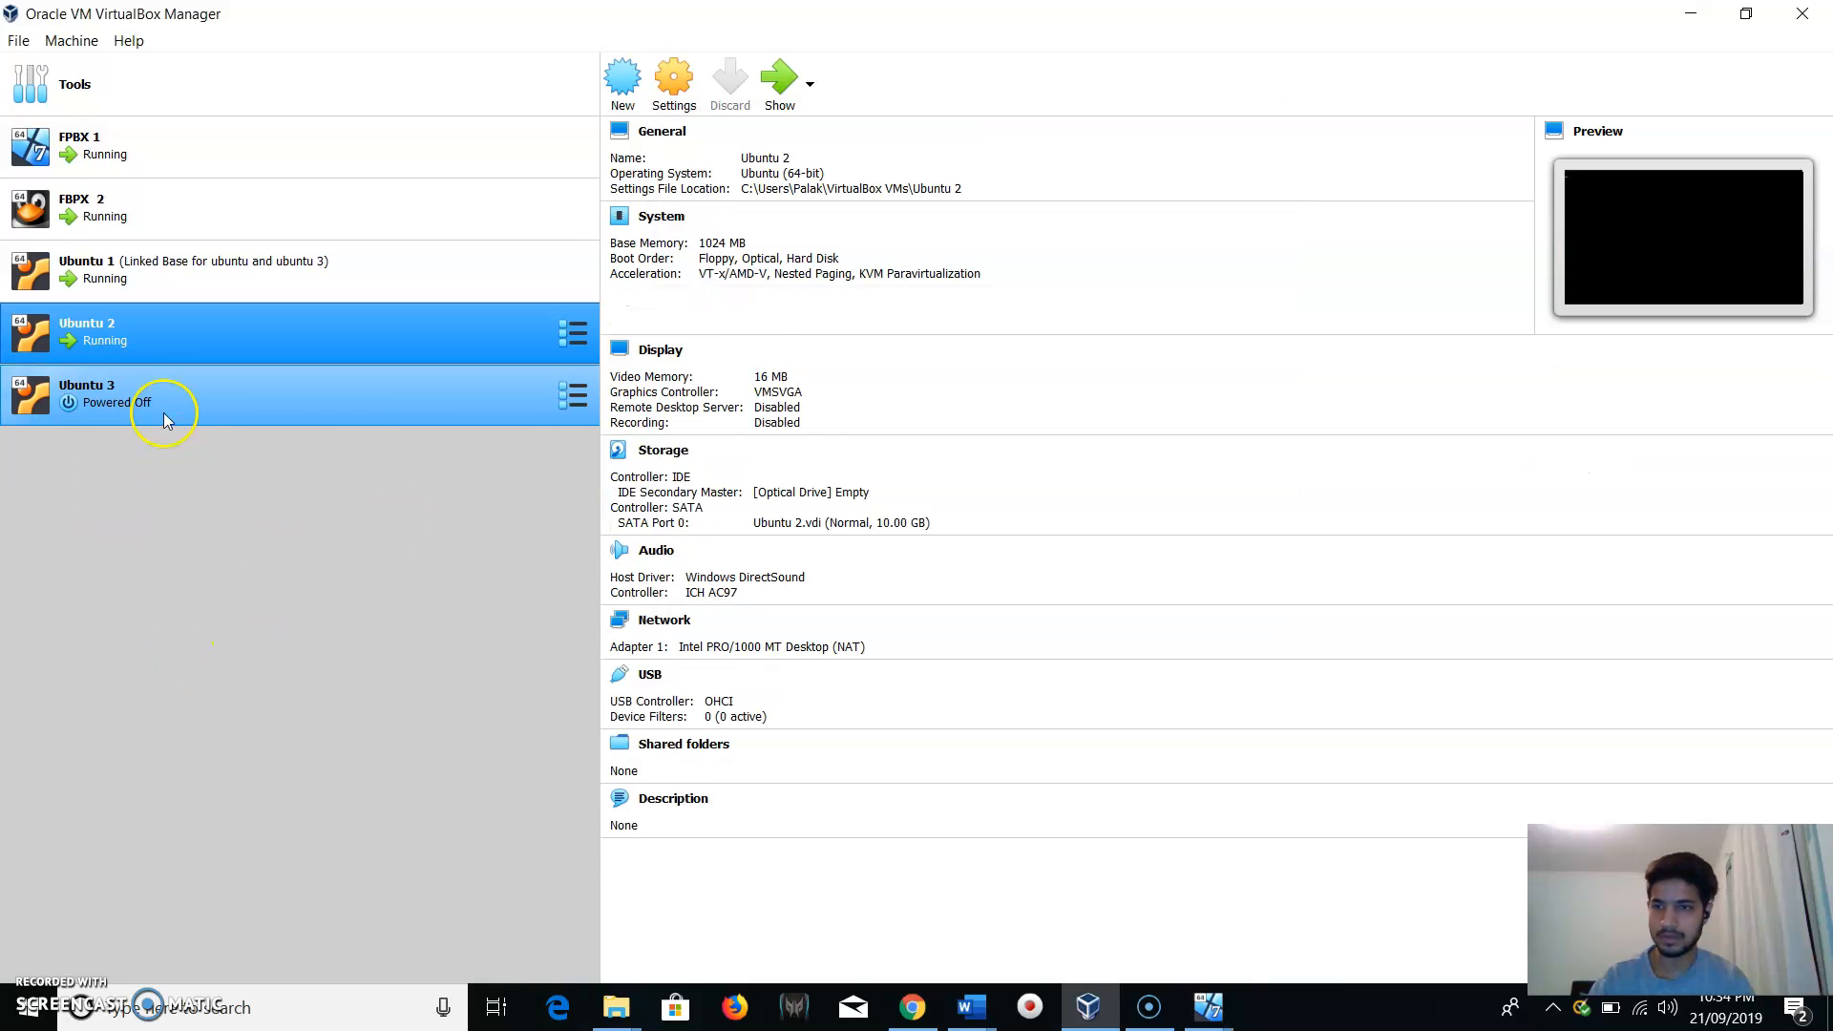
left_click(116, 393)
left_click(269, 423)
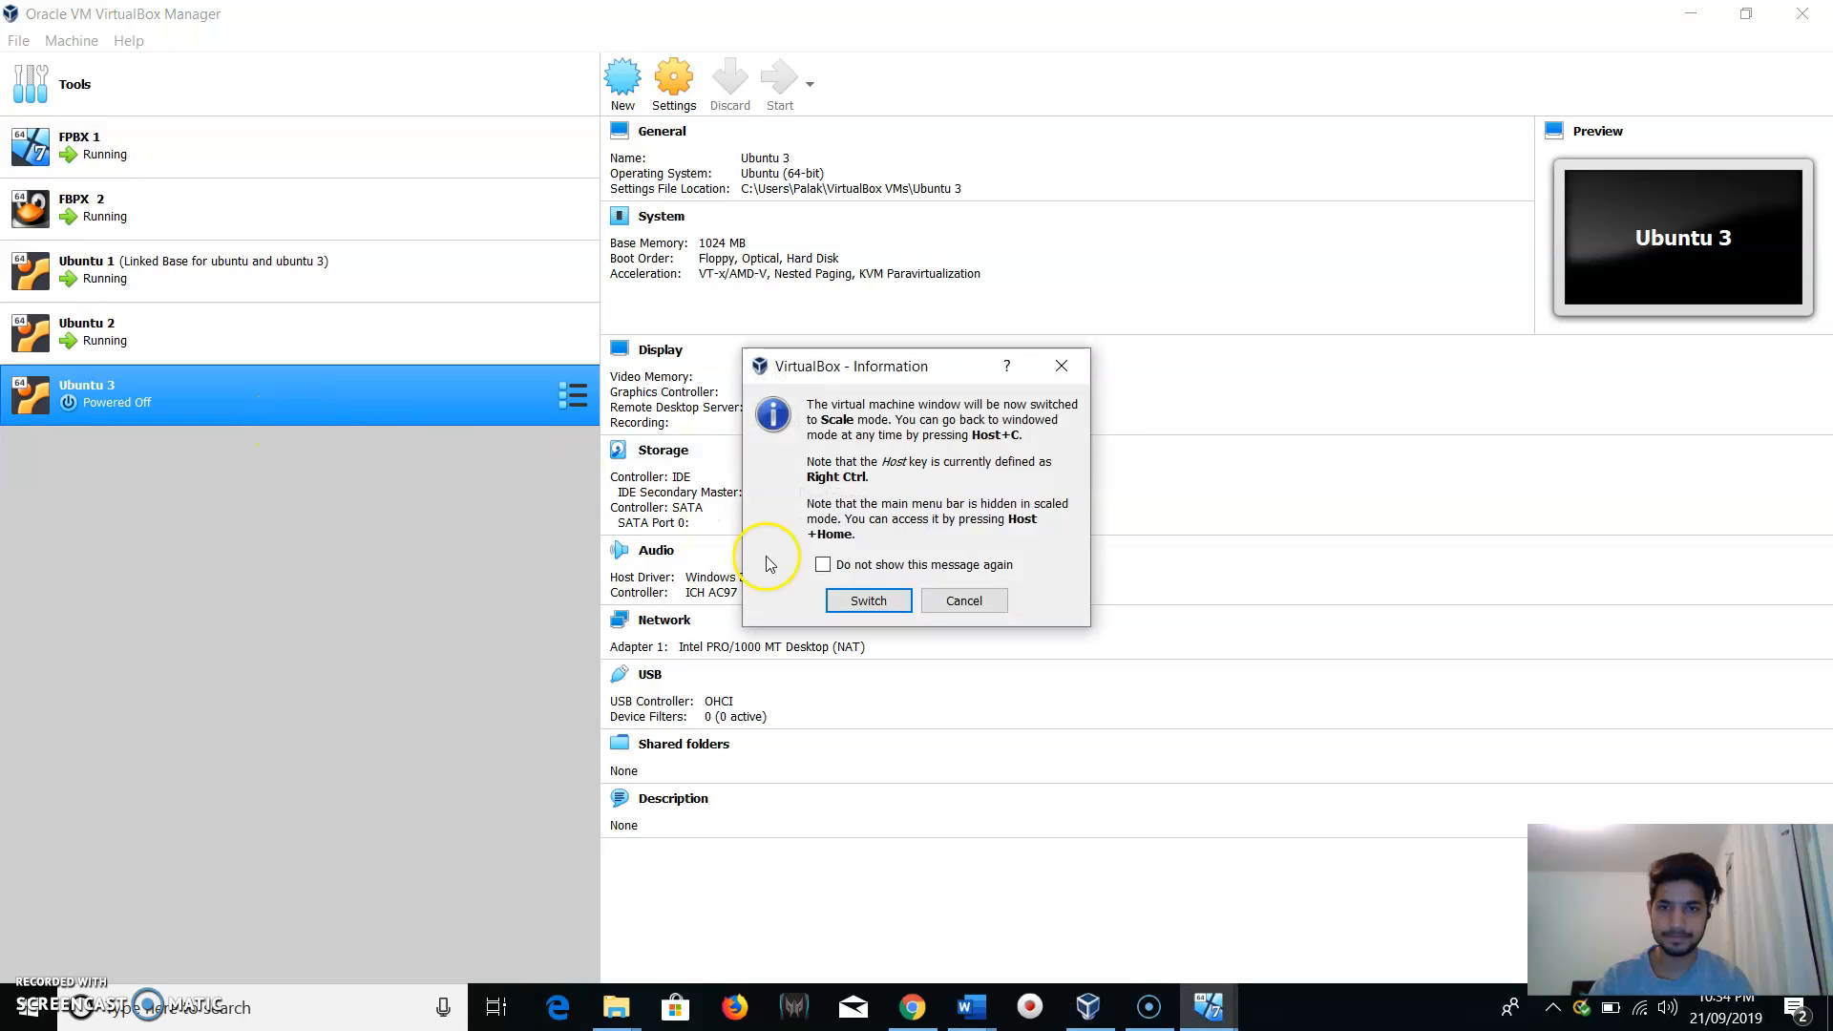
left_click(868, 600)
left_click_drag(420, 417, 709, 113)
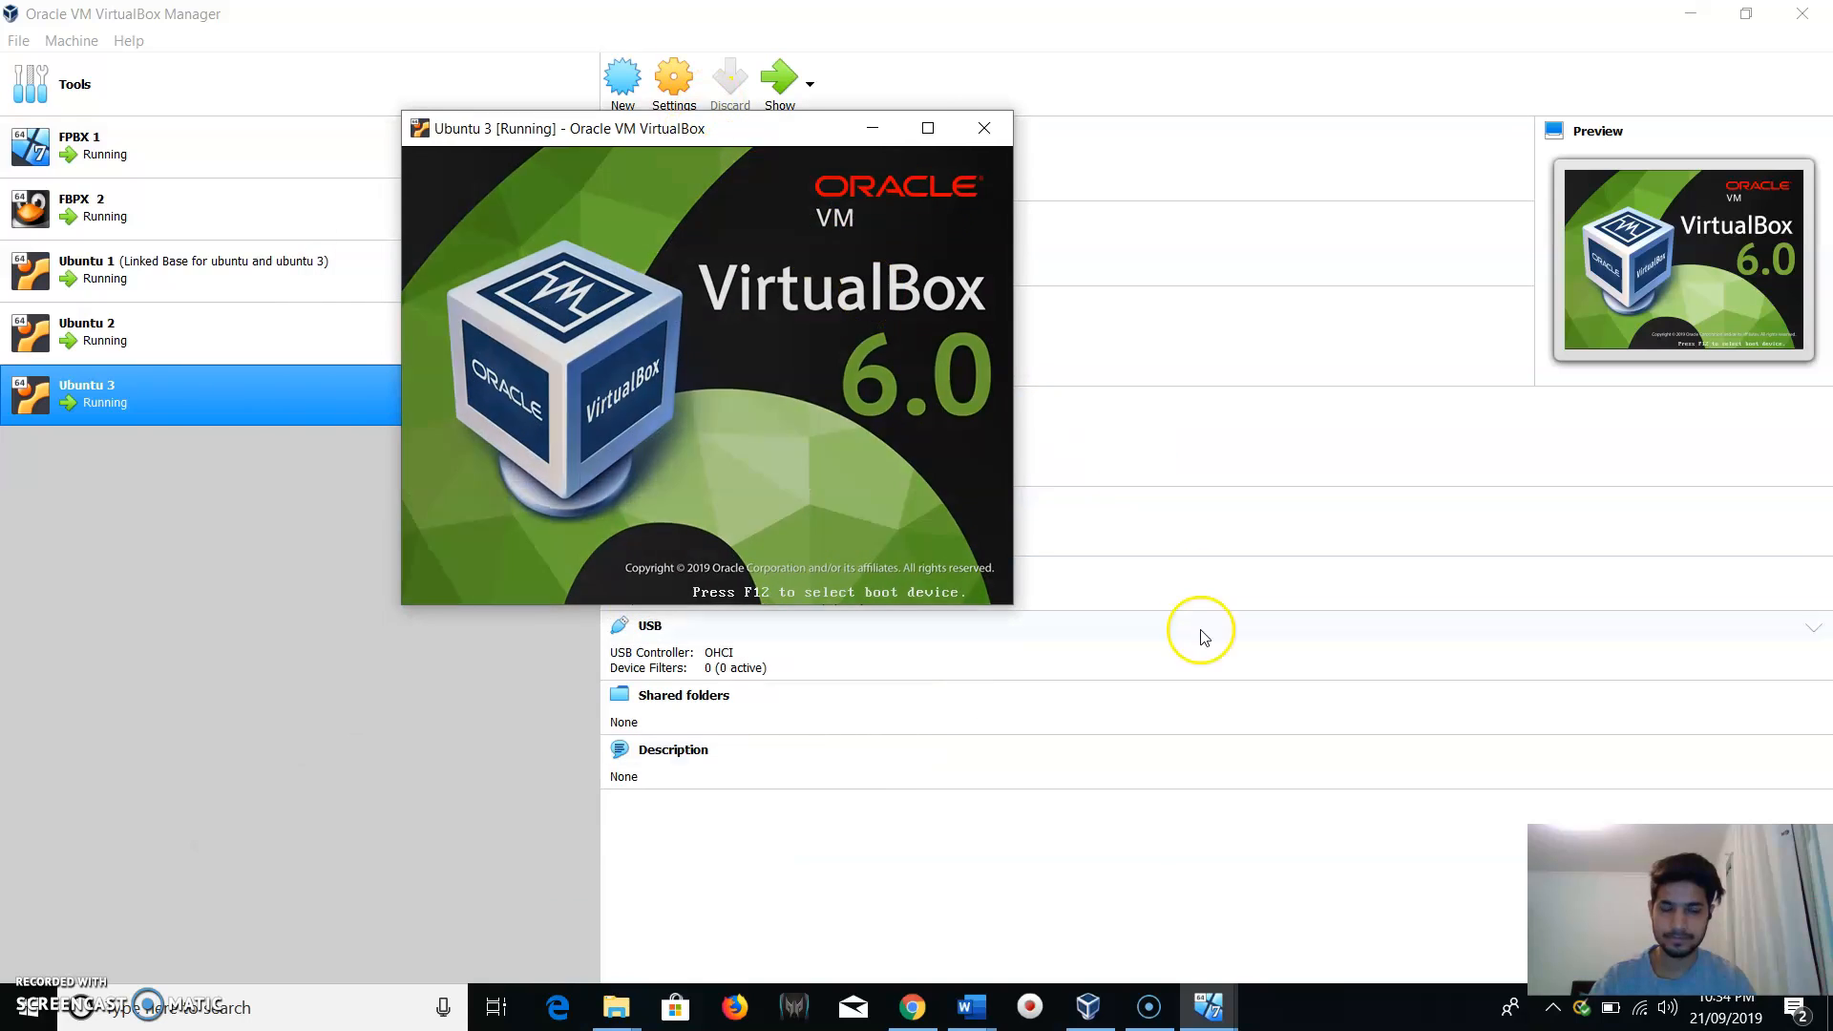
Bring the Ubuntu 2 window to the front and arrange the Ubuntu 3 and Ubuntu 2 windows side by side.
left_click(1201, 1004)
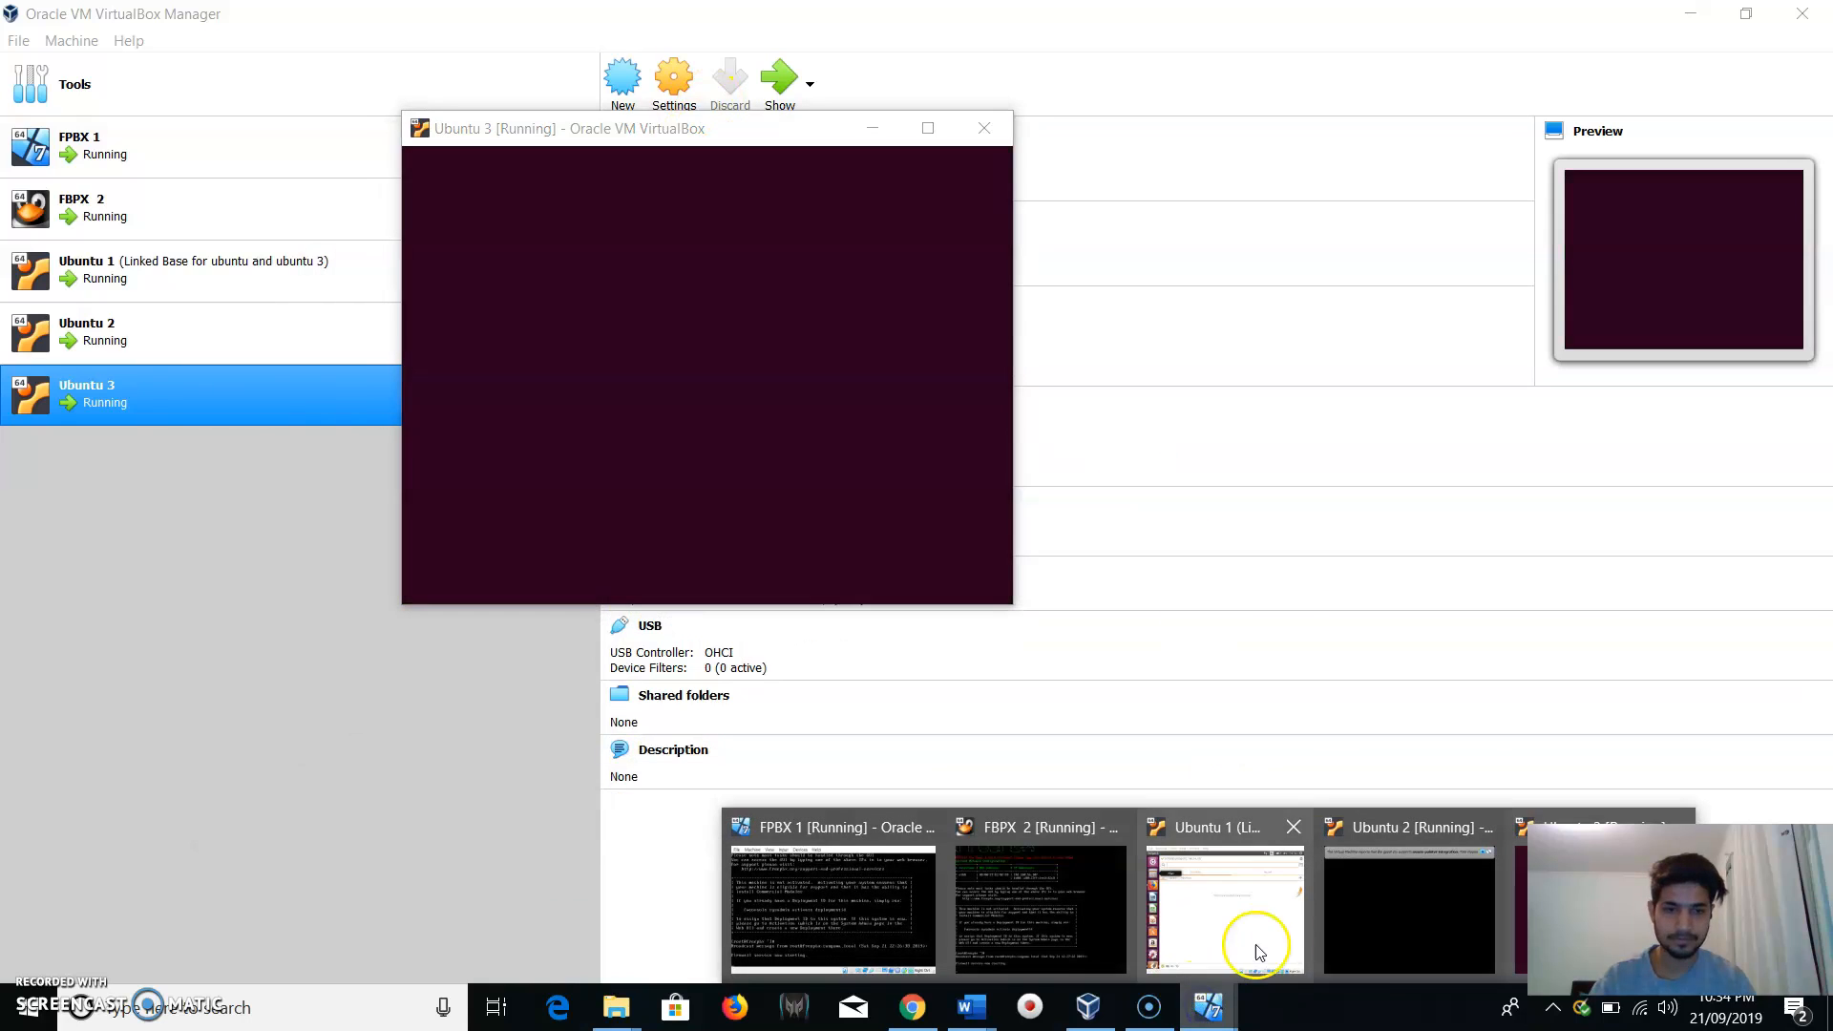
left_click(1411, 902)
left_click_drag(557, 128, 171, 89)
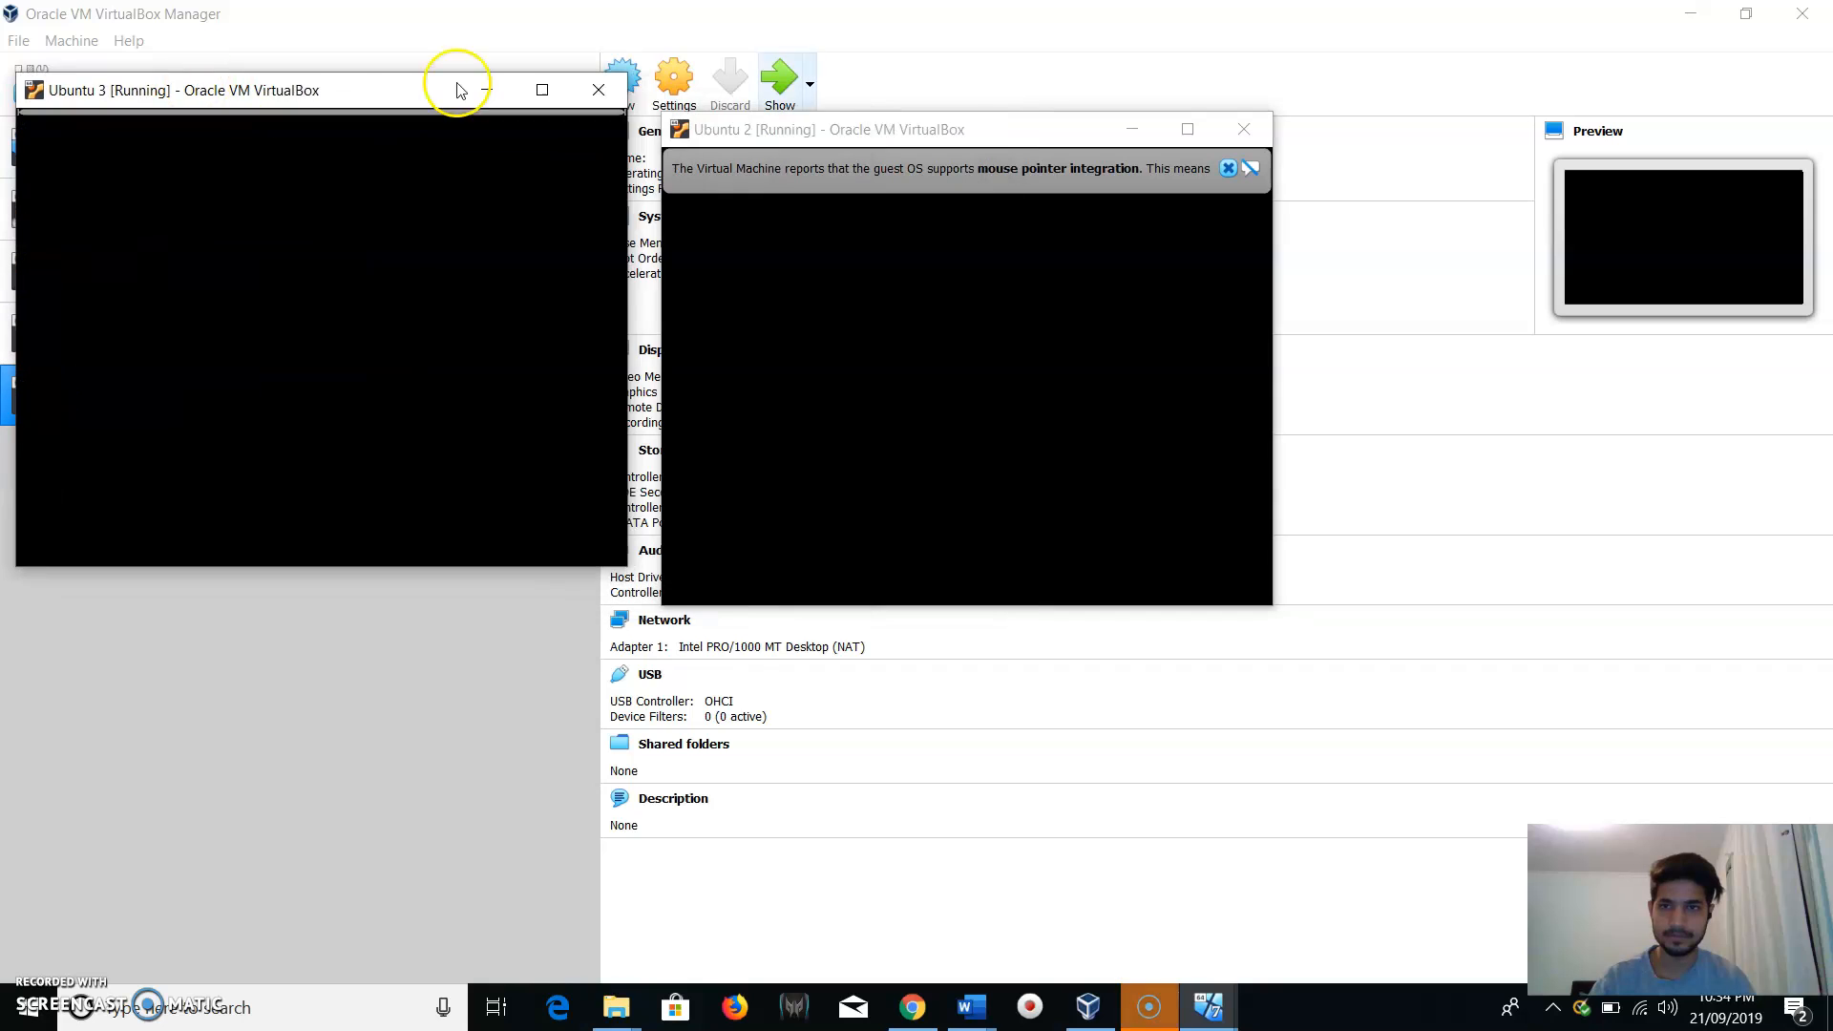
left_click_drag(831, 127, 1280, 69)
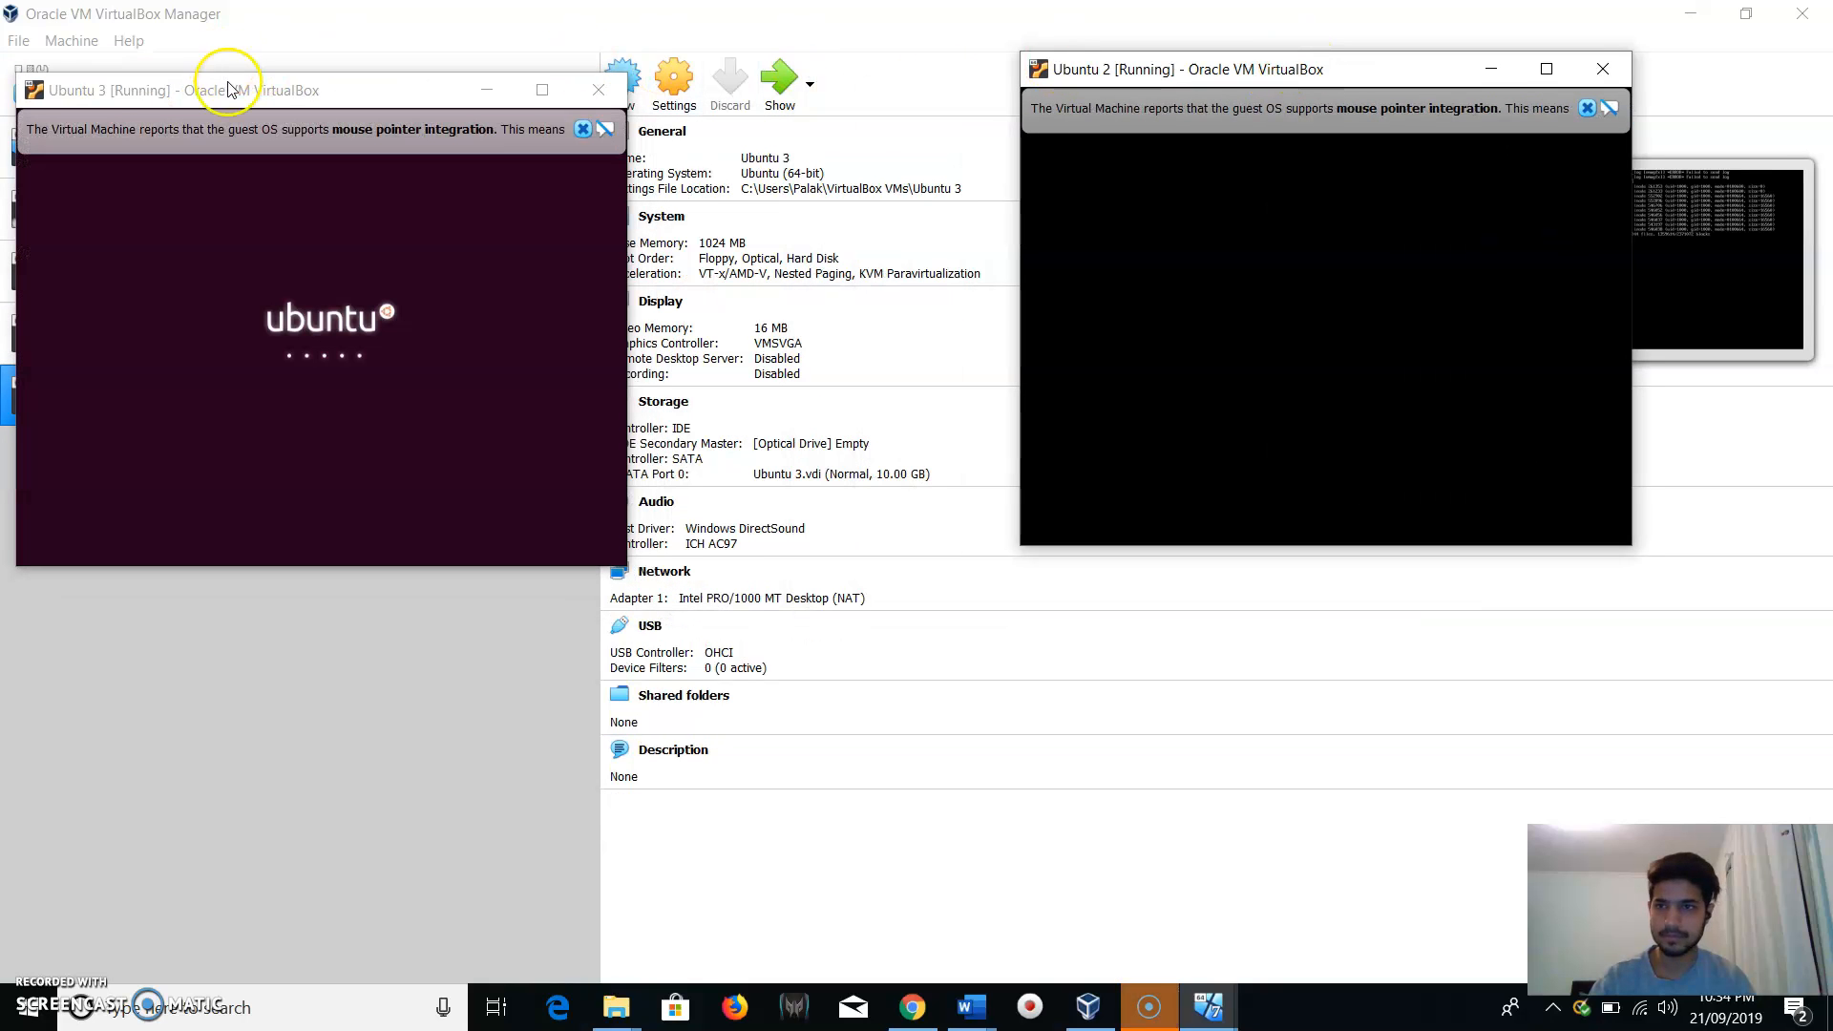
left_click_drag(227, 91, 247, 60)
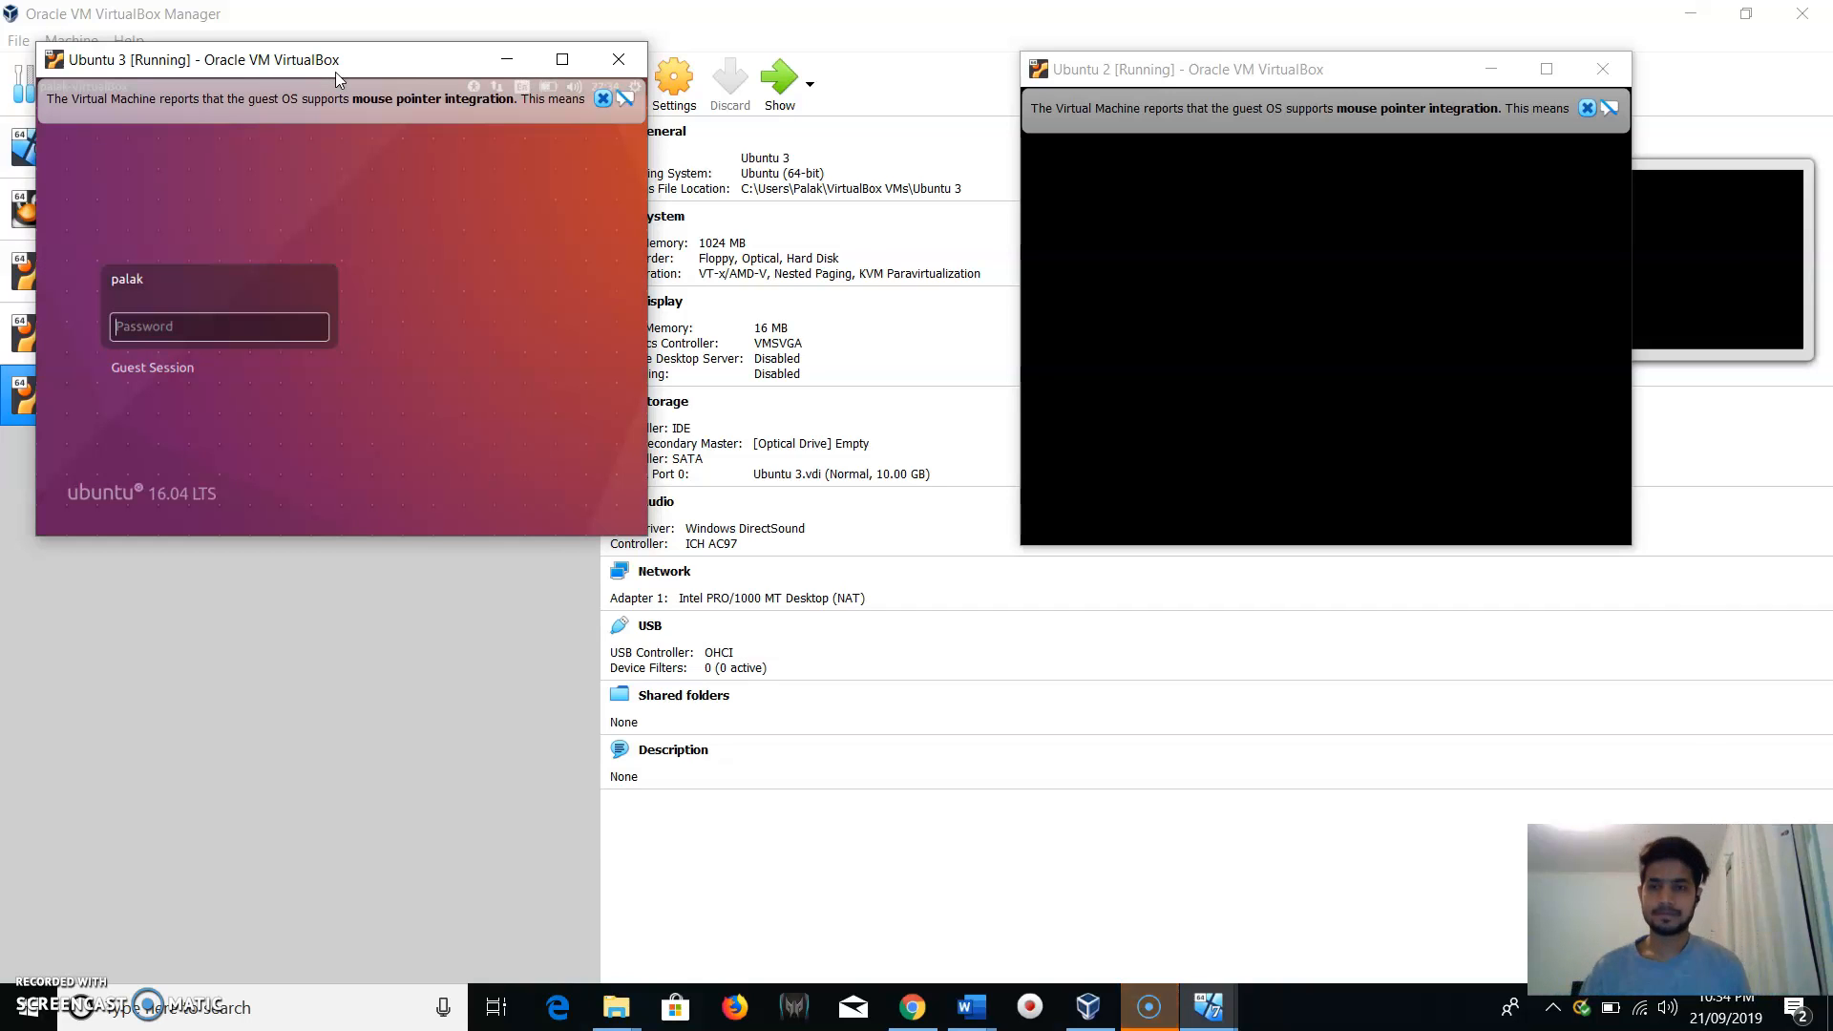
Log in to Ubuntu 3 and Ubuntu 2 with the account password.
type("••")
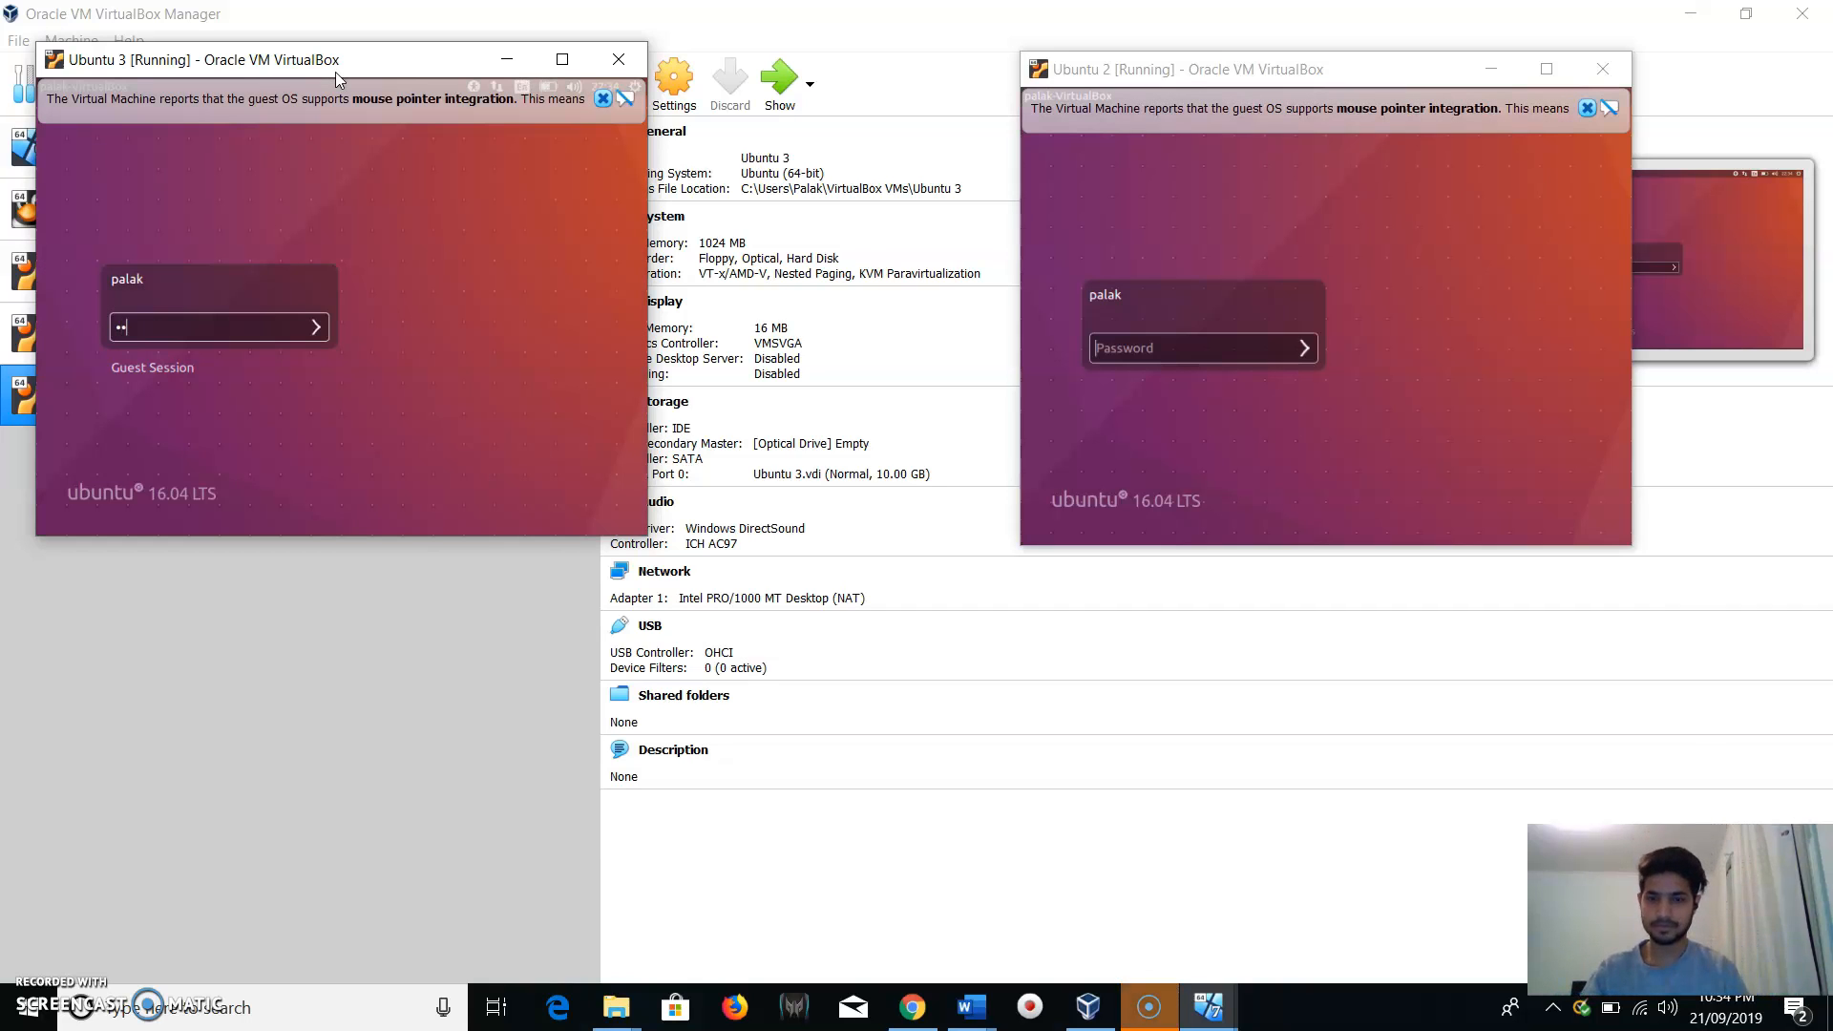
type("•••••••")
key("Return")
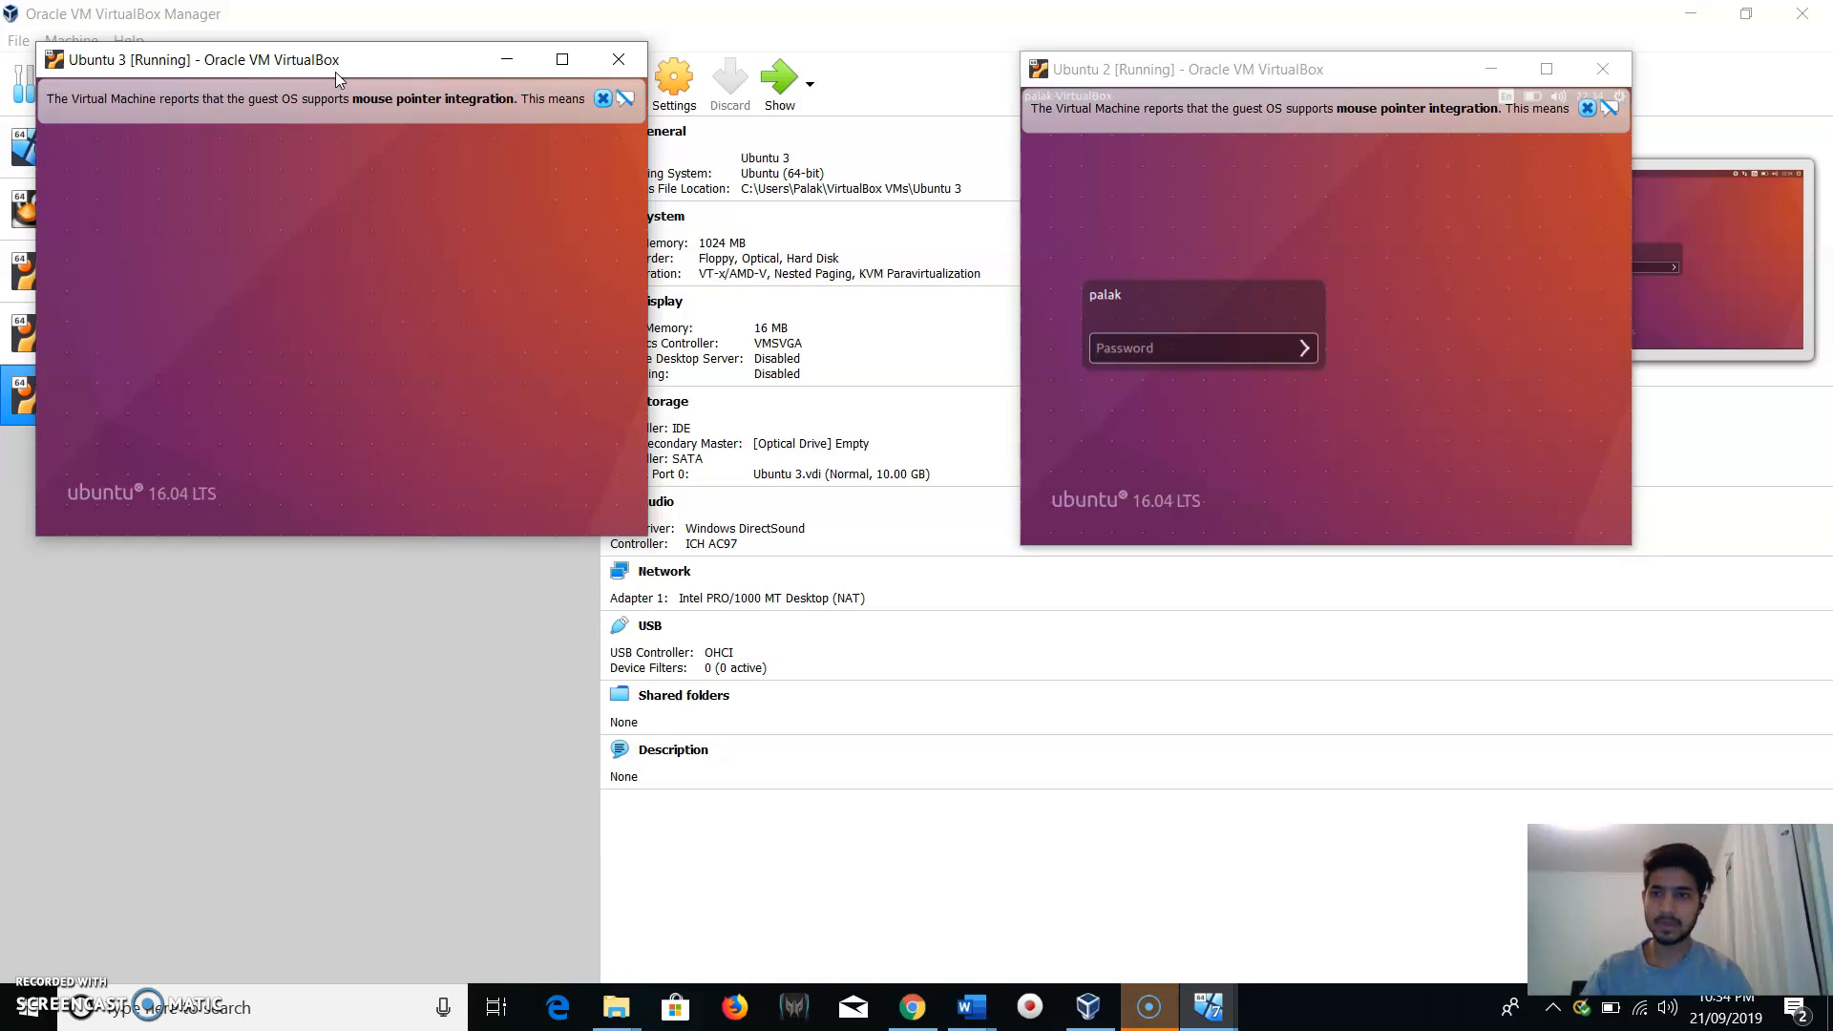
left_click(1154, 349)
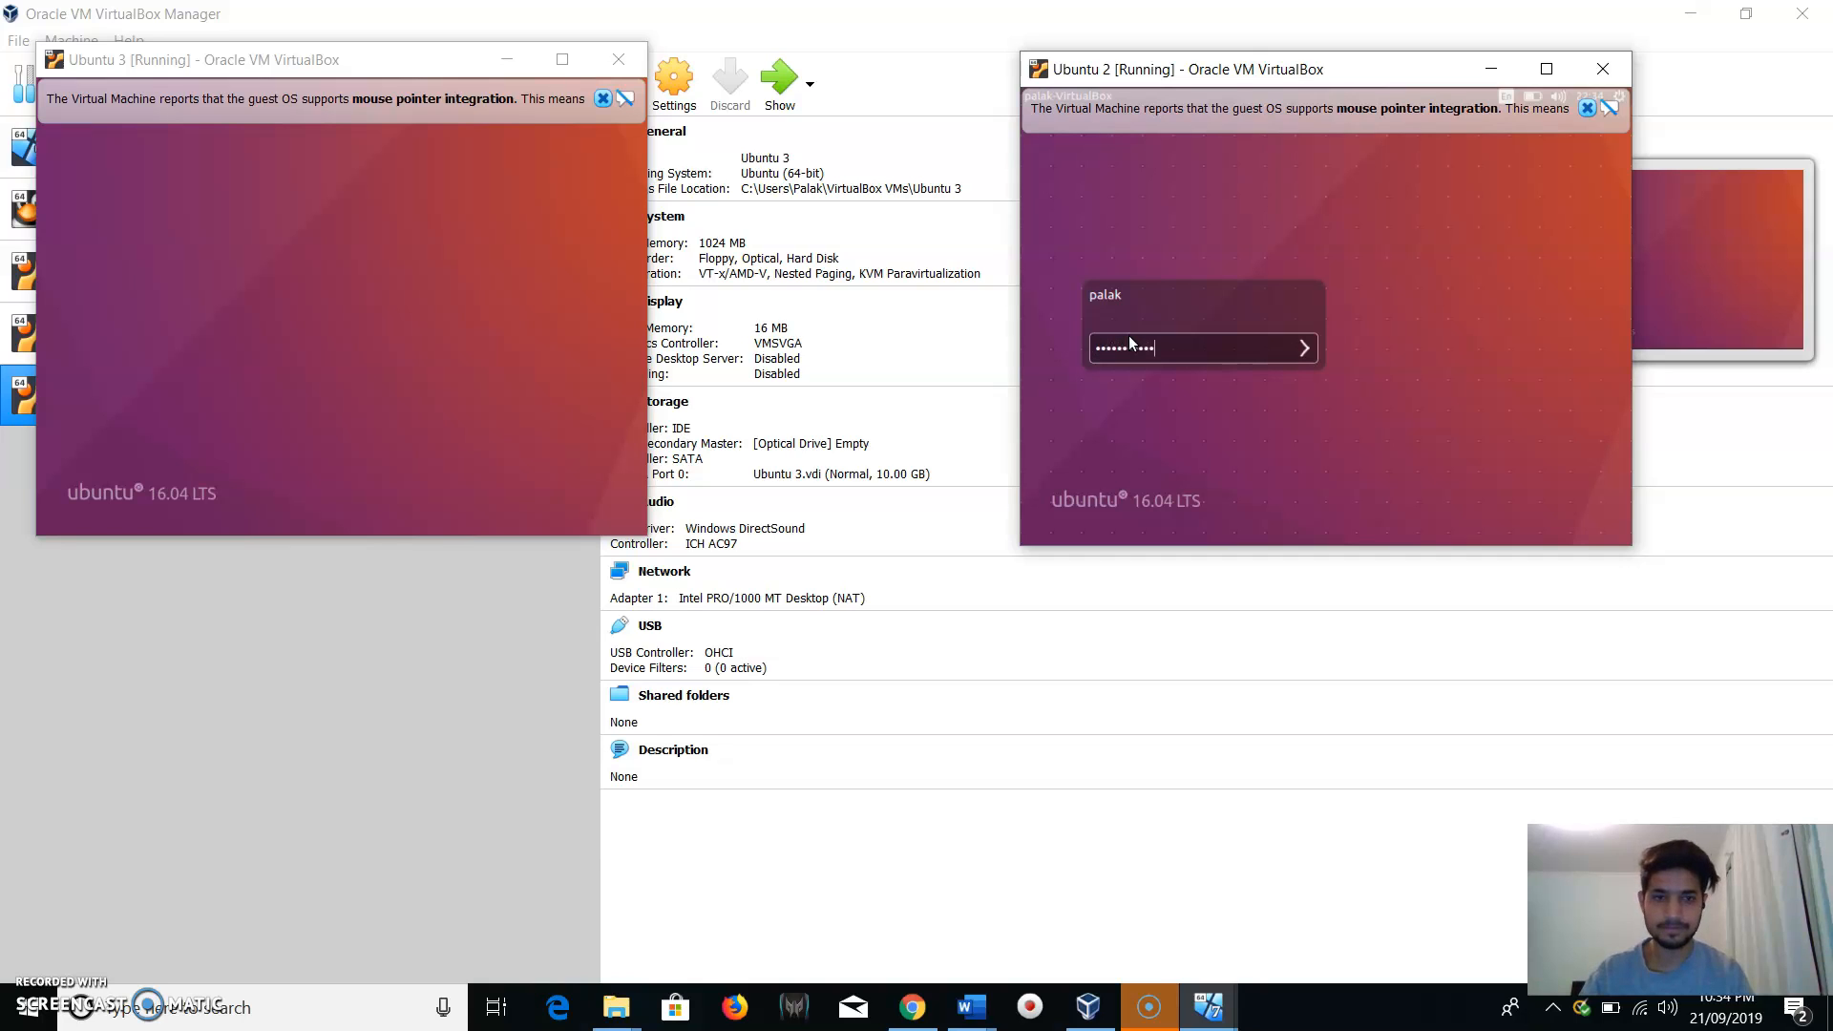
key("Return")
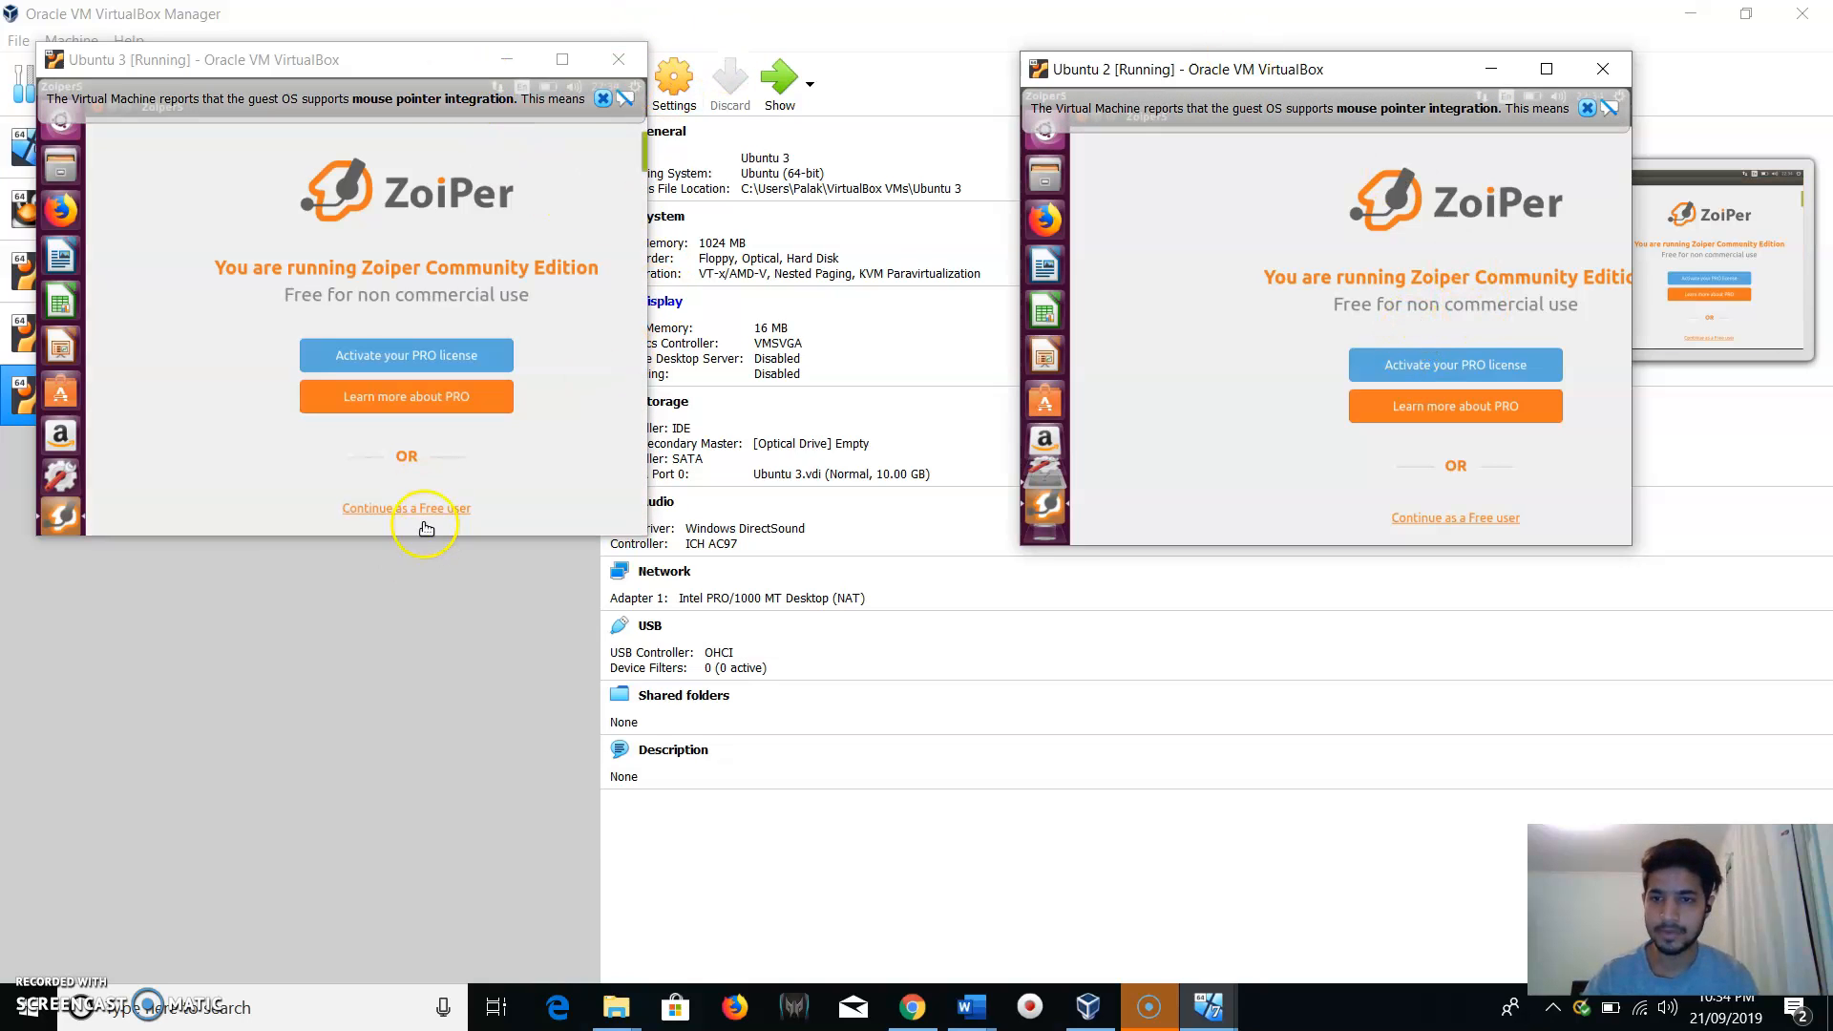
Continue in Zoiper5 as a free user on Ubuntu 3 and Ubuntu 2, and dismiss both mouse pointer integration messages.
left_click(411, 511)
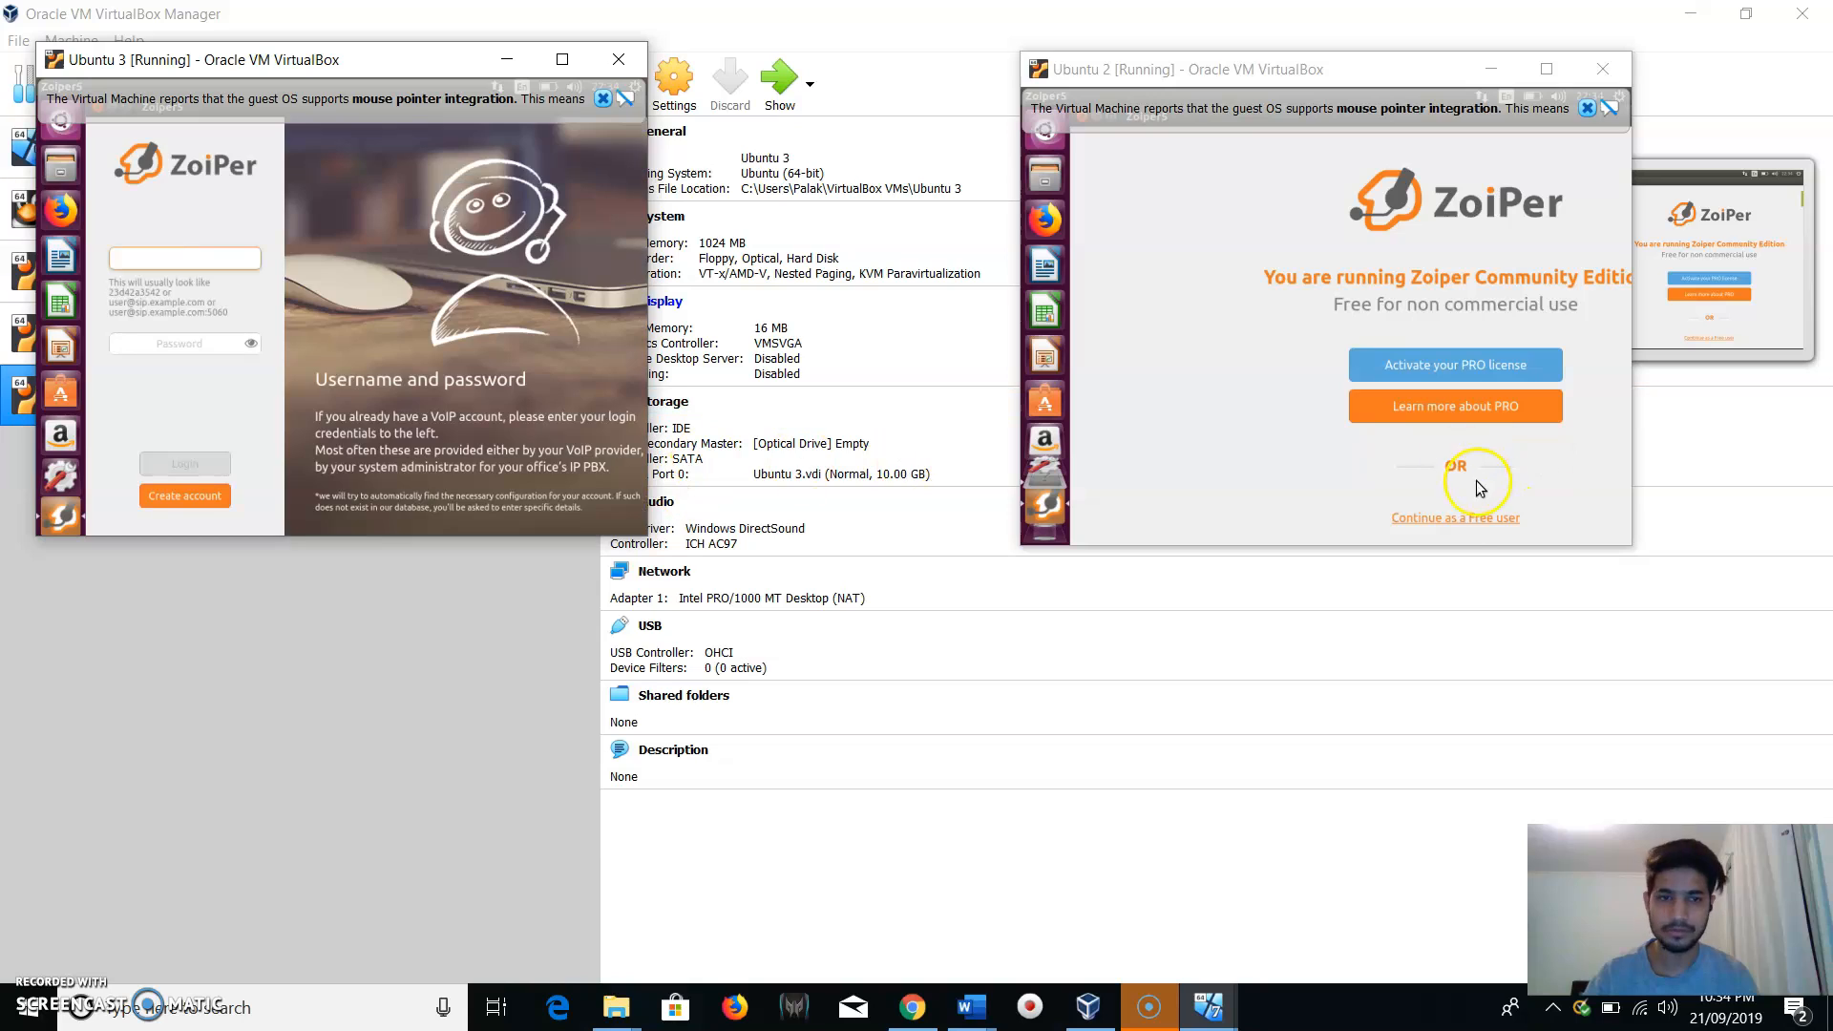
left_click(1445, 523)
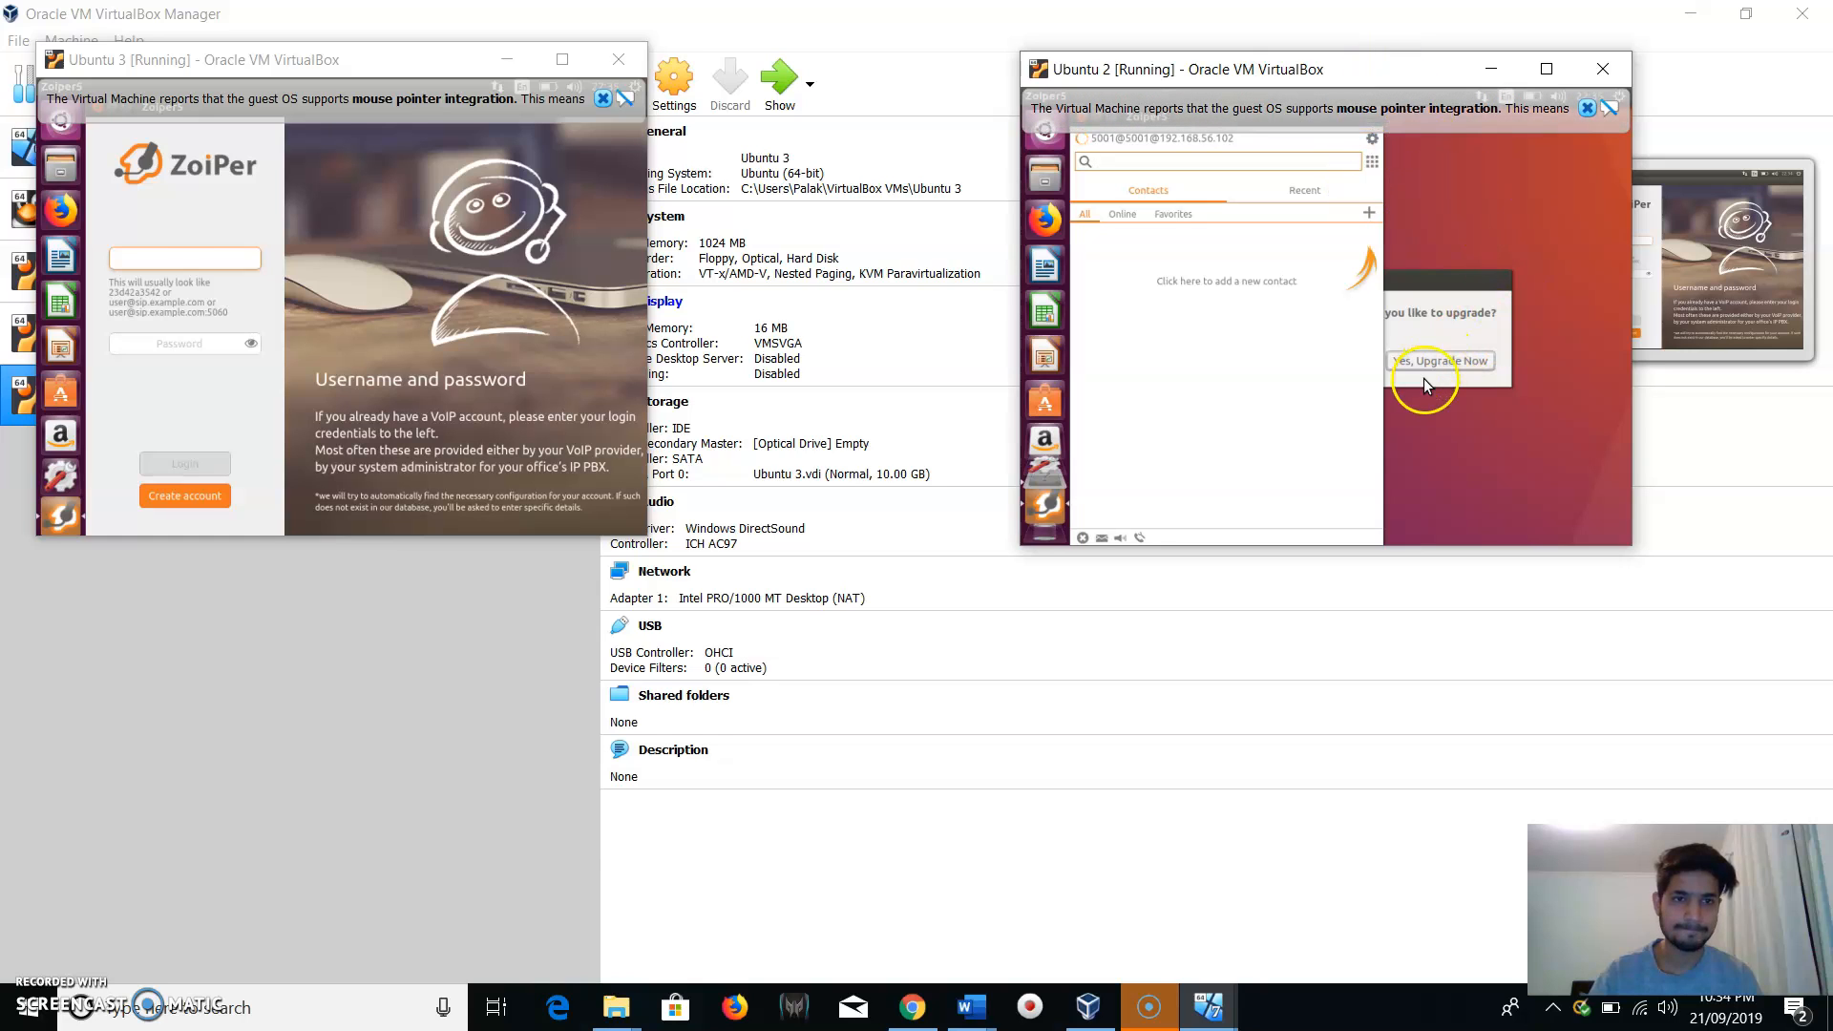
left_click(1587, 108)
left_click(598, 101)
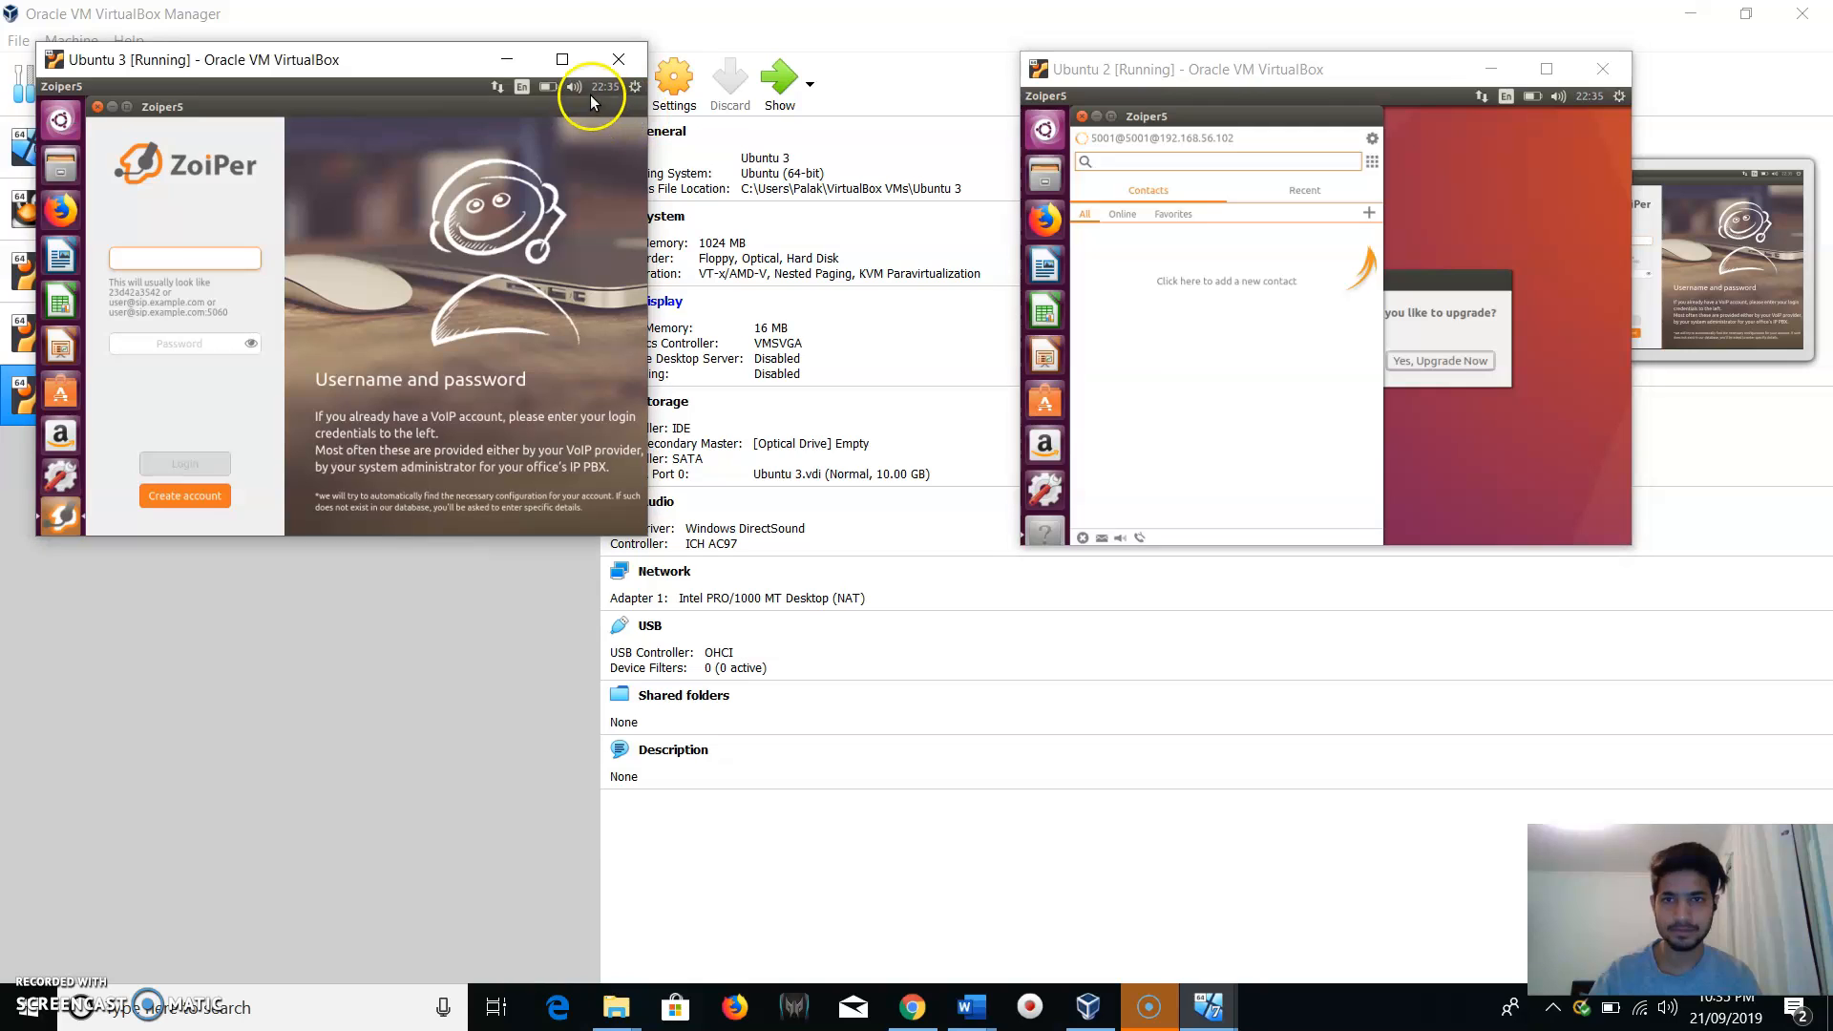
Postpone the Ubuntu 18.04.2 LTS upgrade on Ubuntu 2 and minimize the Ubuntu 3 window.
left_click(1443, 283)
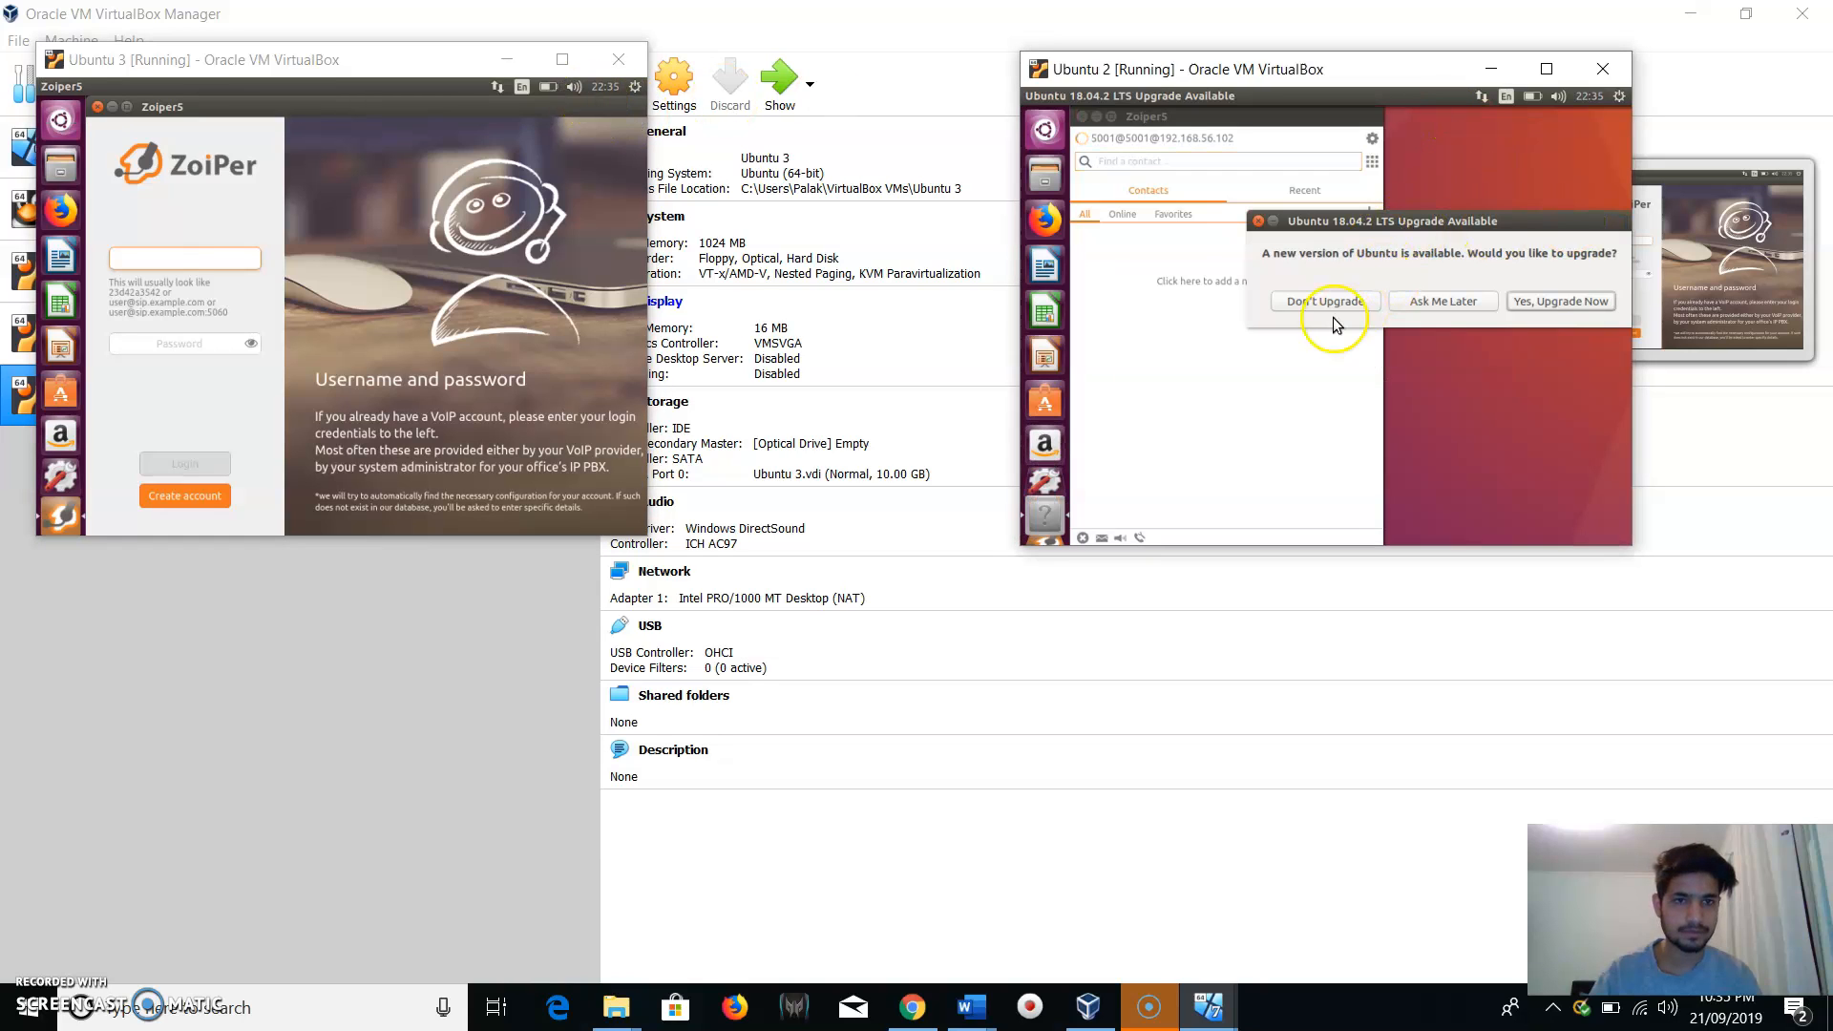
left_click(1452, 301)
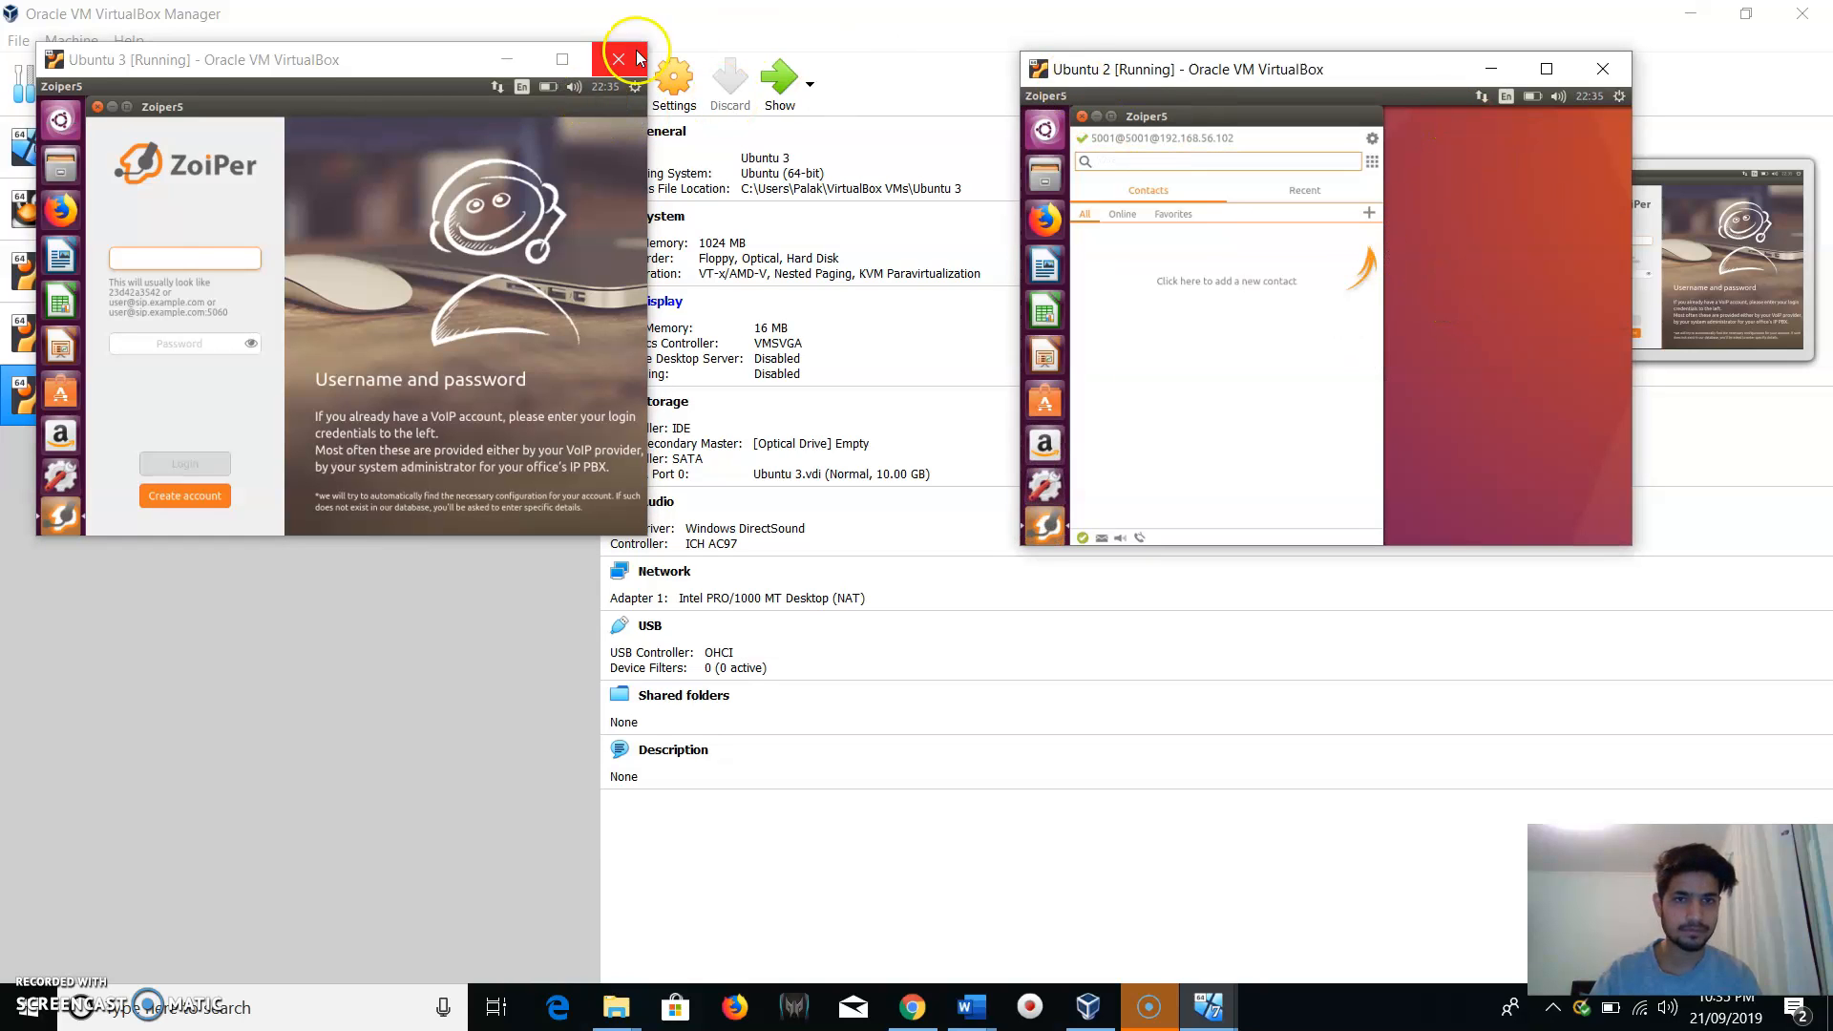
left_click(322, 69)
left_click_drag(321, 69, 339, 172)
left_click(496, 172)
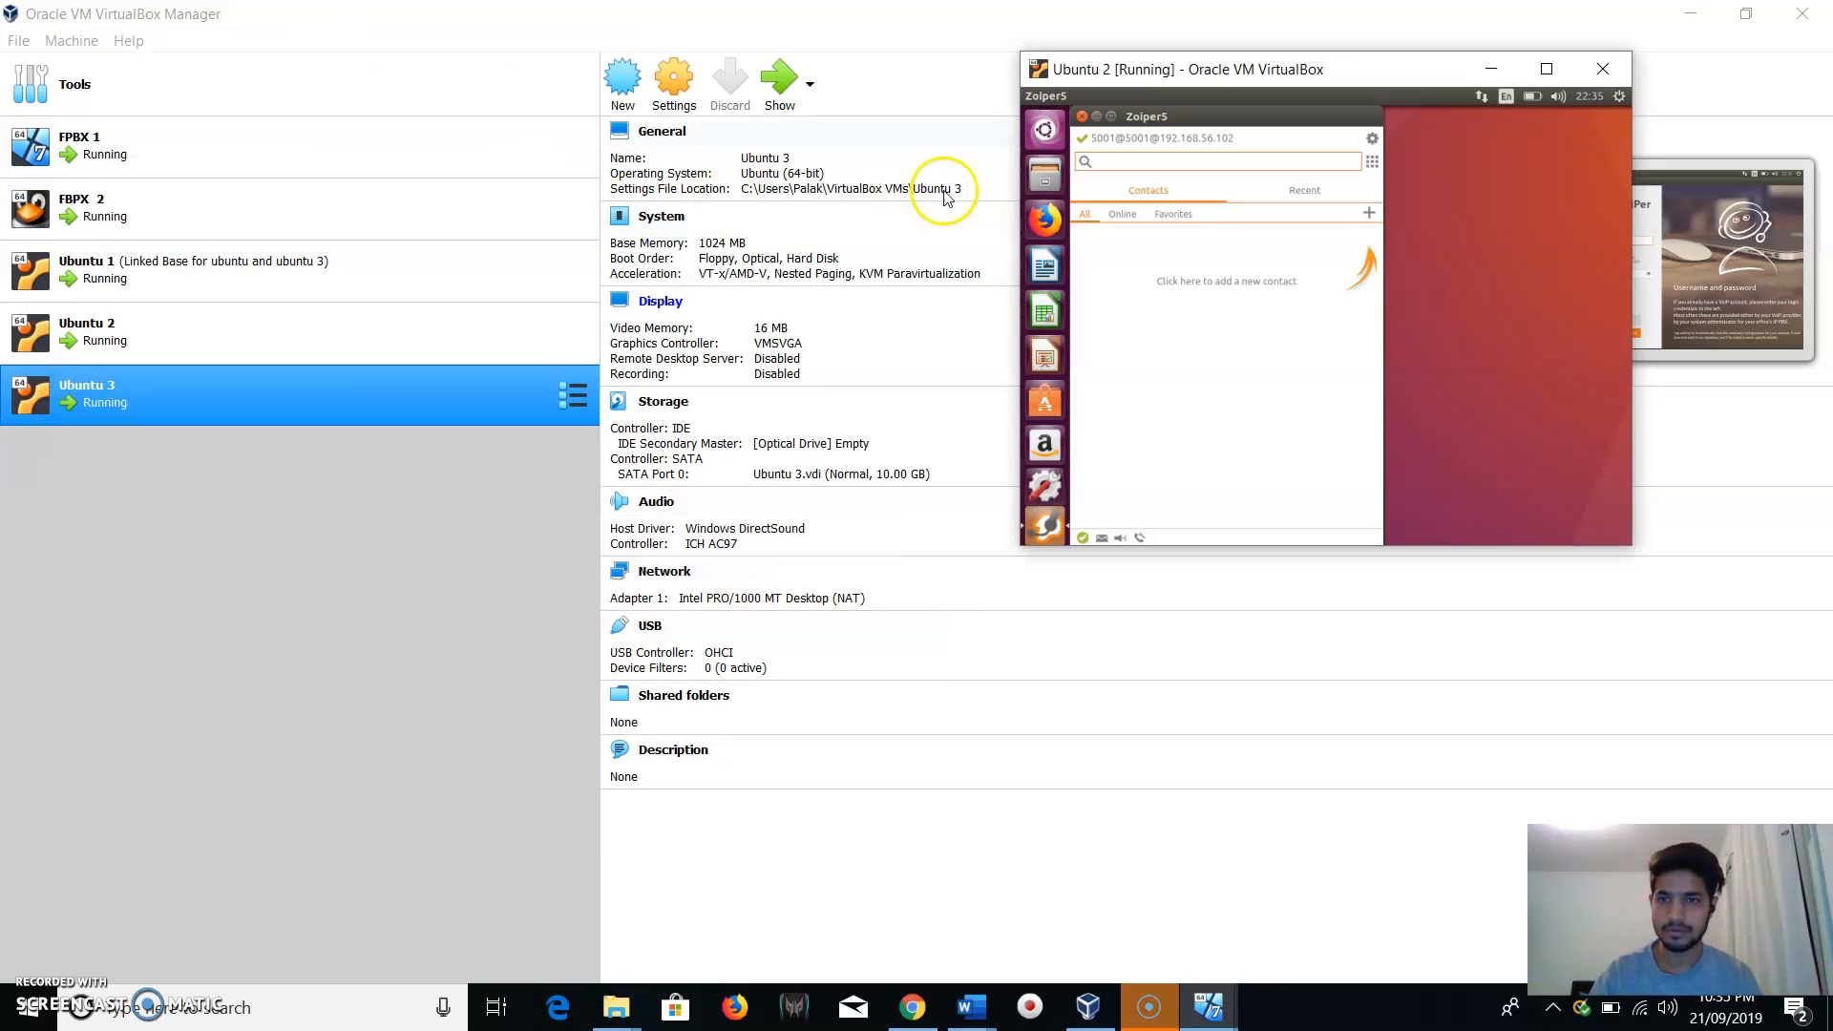
Bring back the Ubuntu 1 window and arrange it side by side with the Ubuntu 2 window.
left_click_drag(1360, 75, 1500, 67)
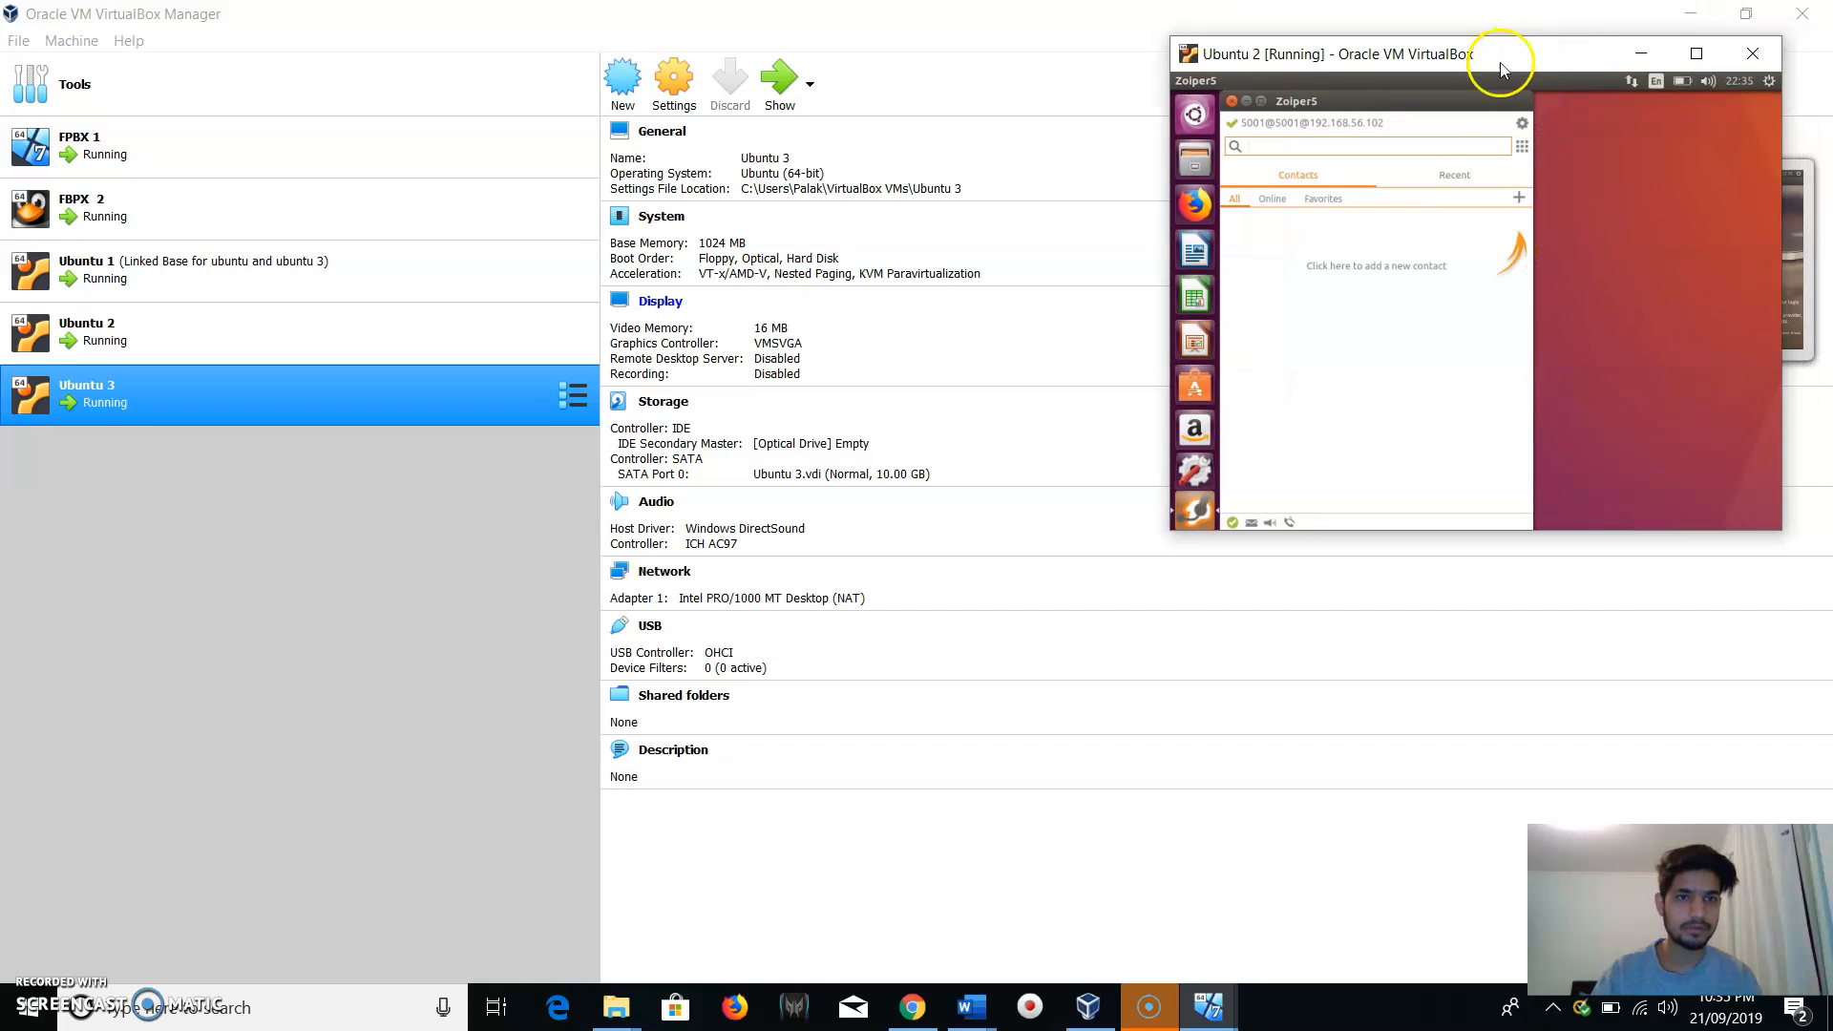
left_click(1208, 1012)
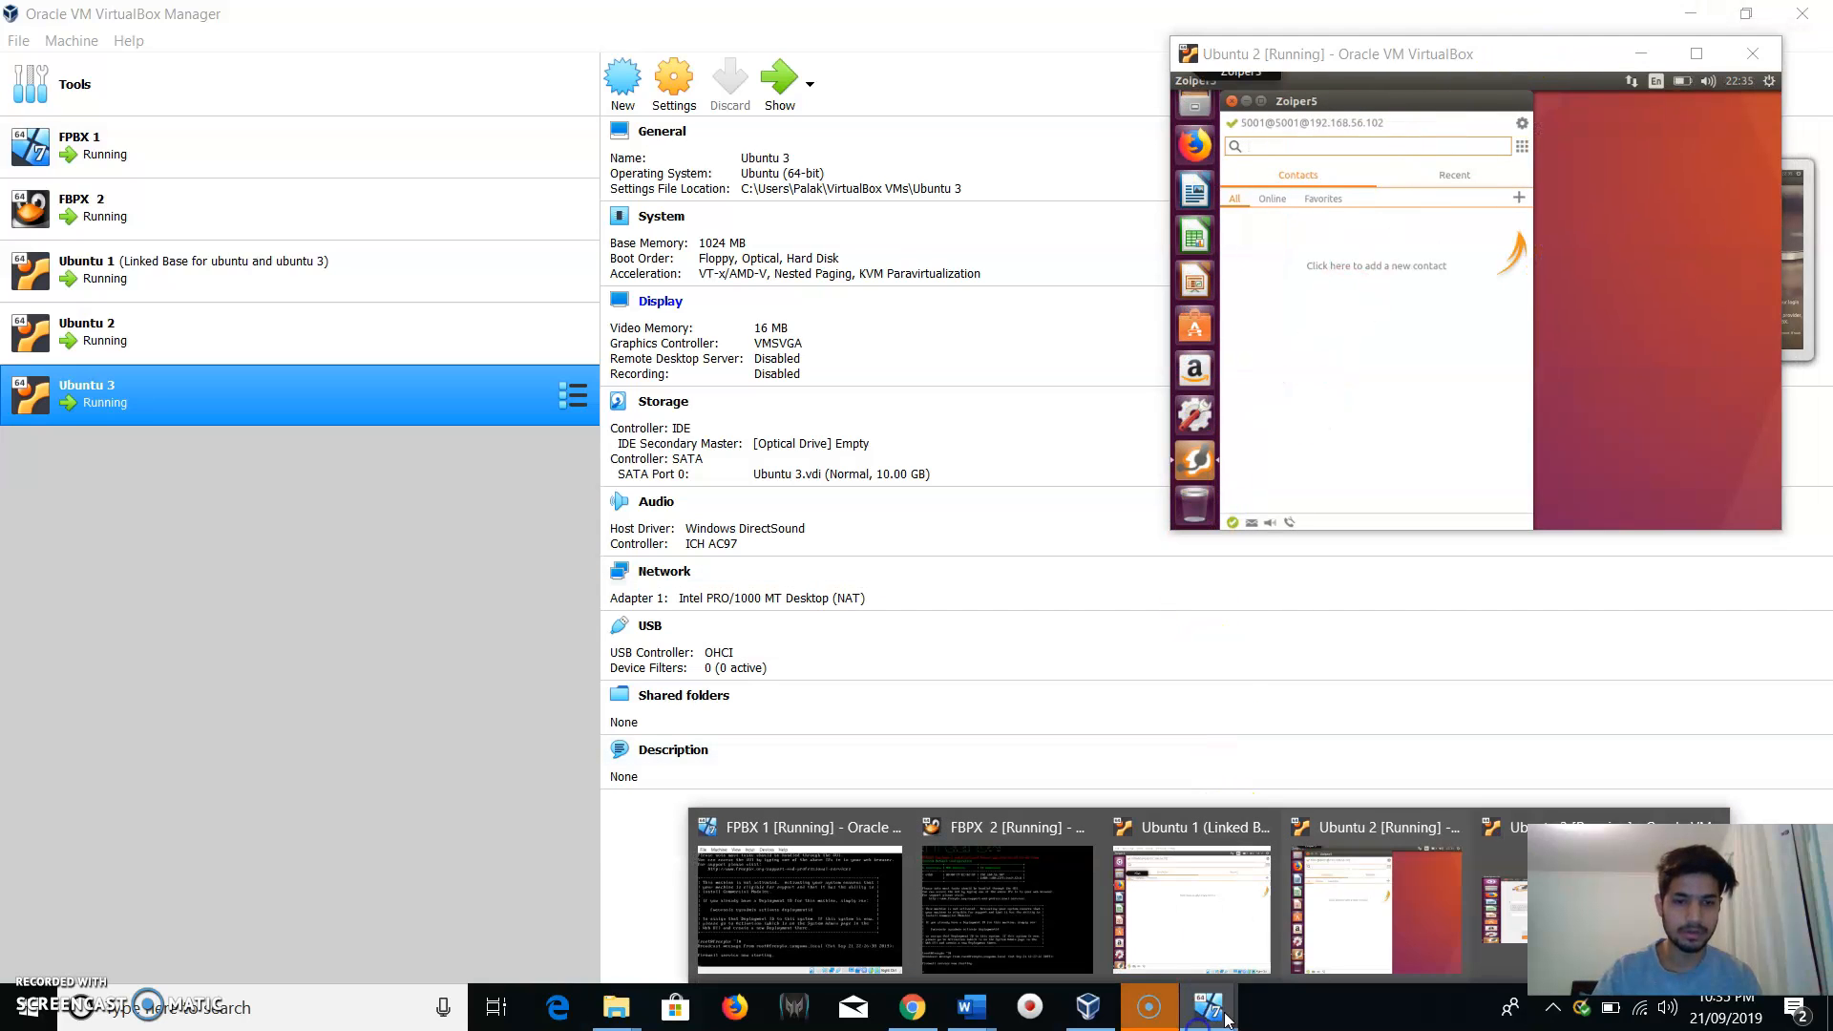
left_click(1215, 914)
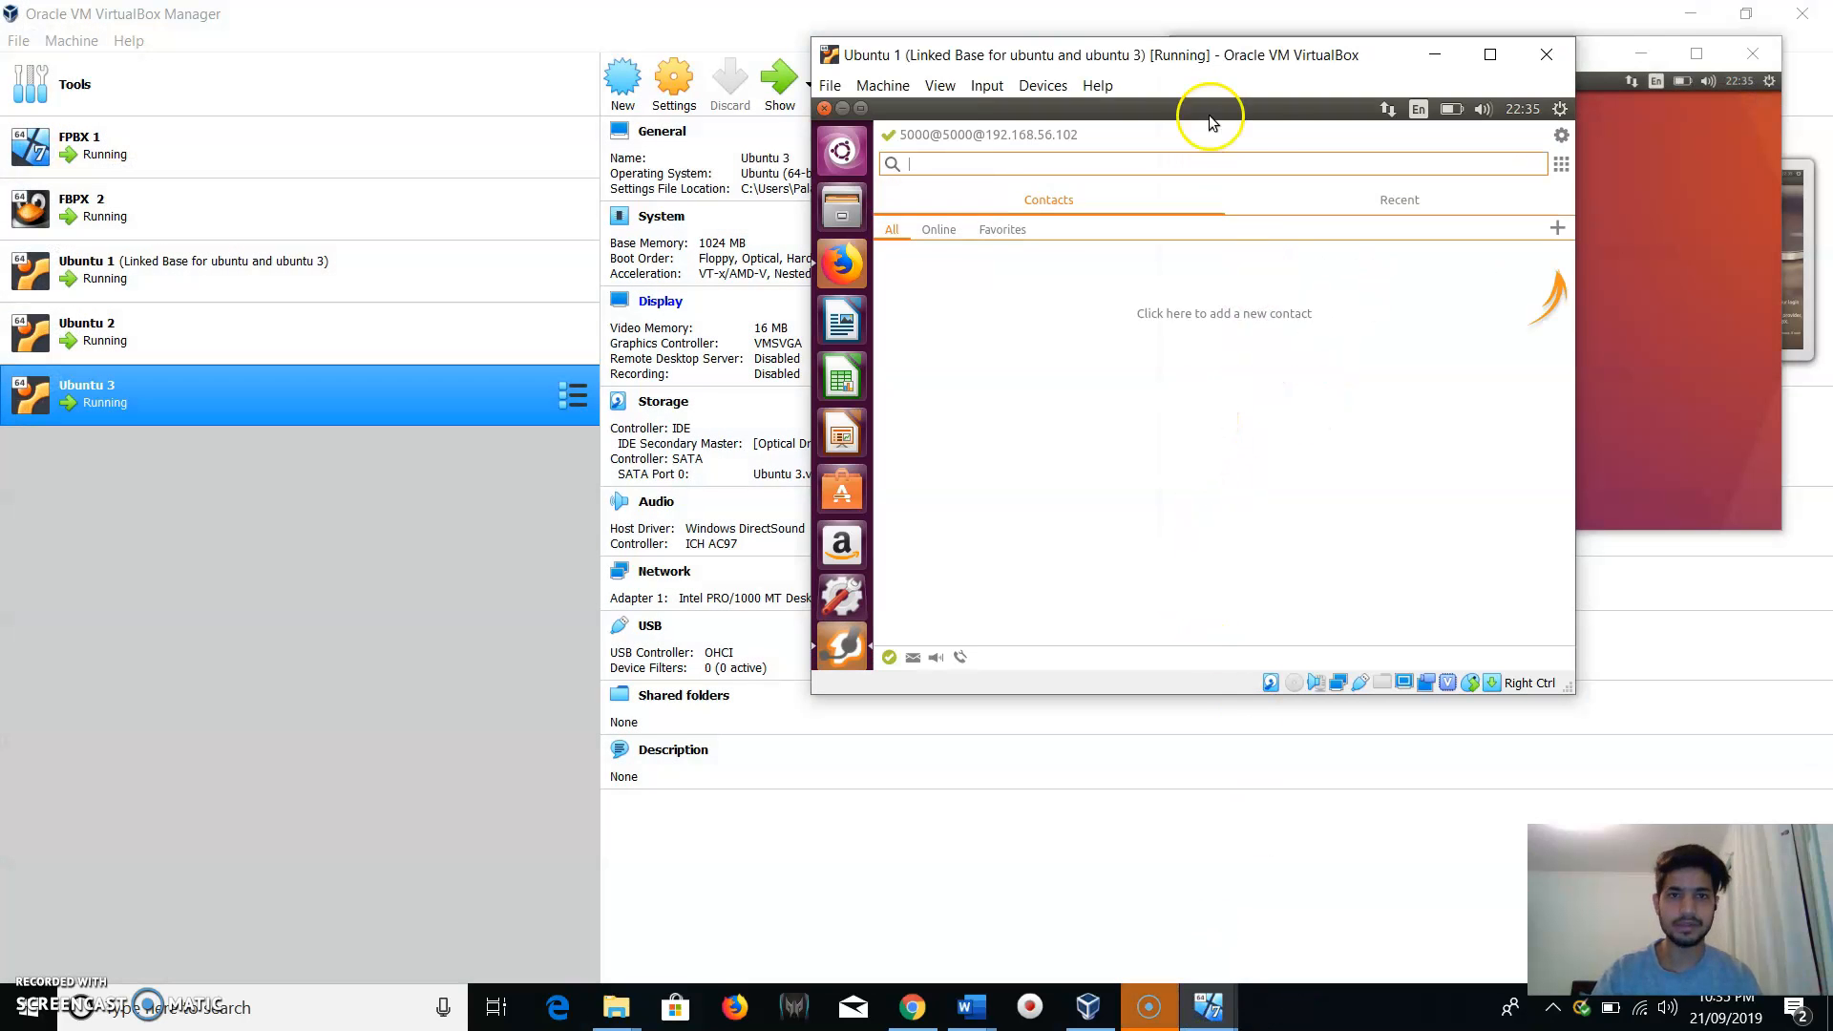
left_click_drag(1332, 64, 570, 67)
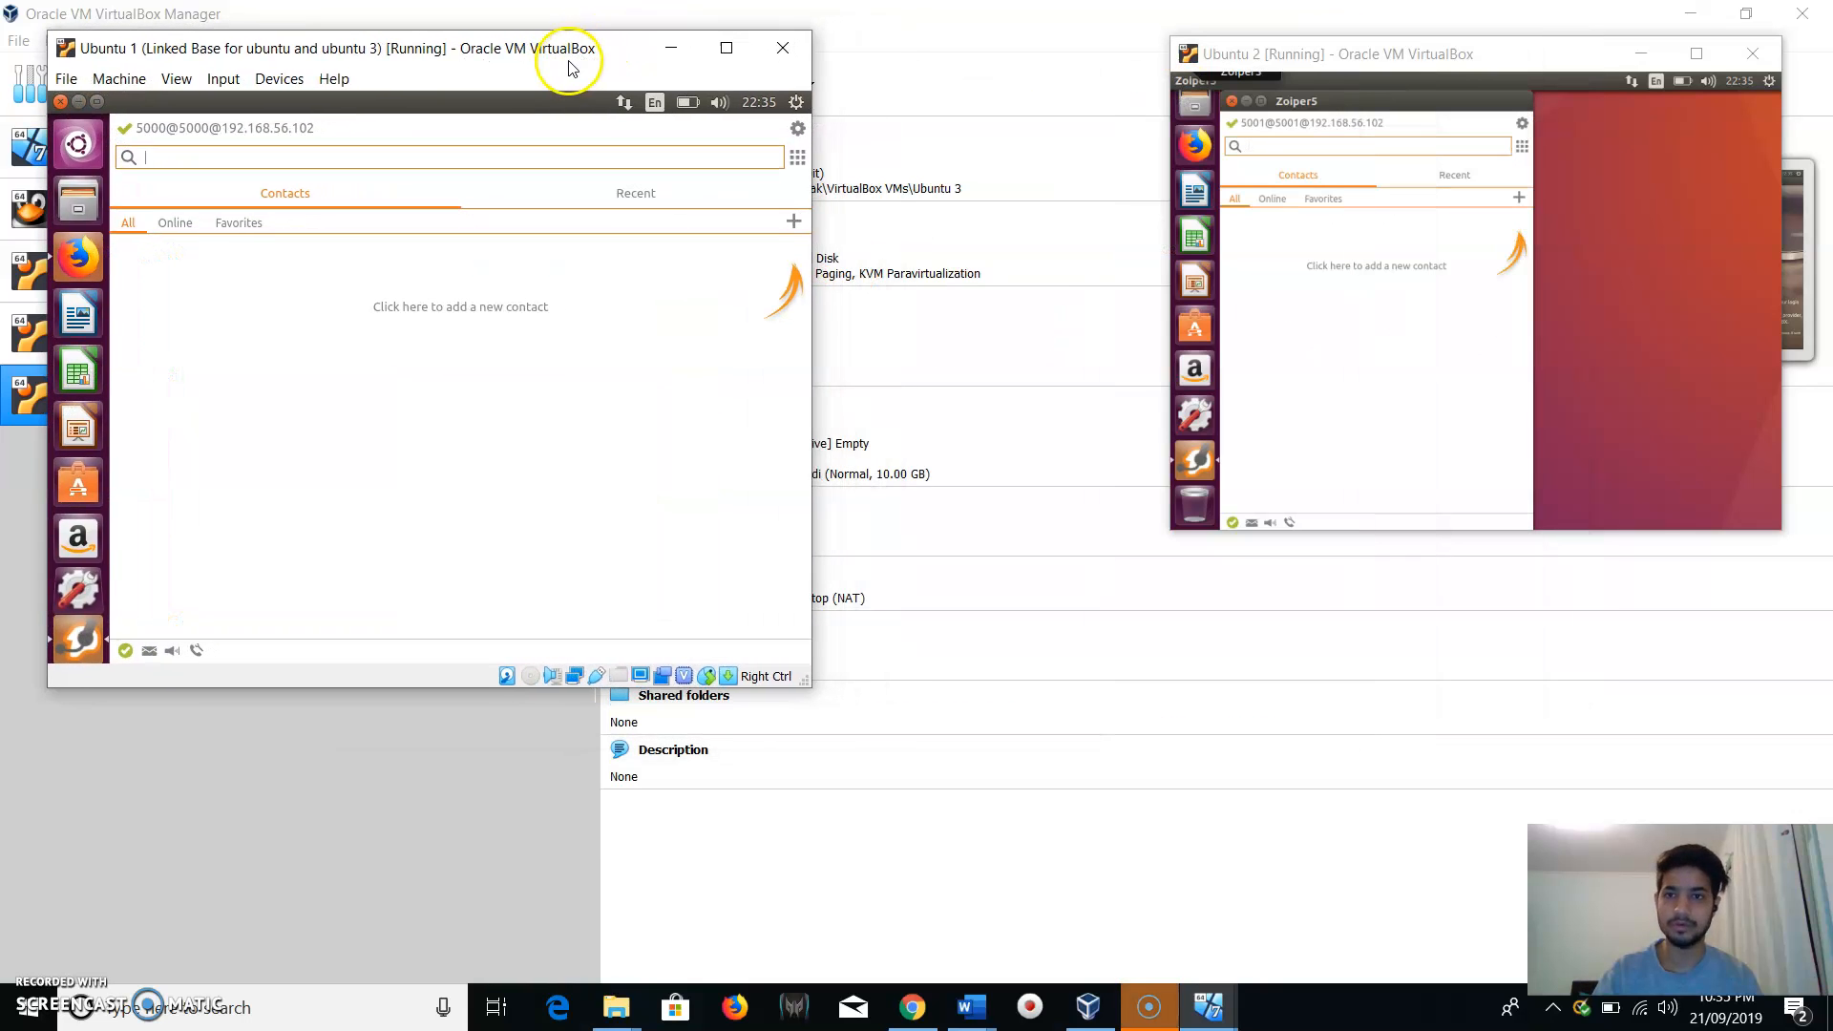
Reposition the Ubuntu 2 window farther from the Ubuntu 1 window, keeping both Zoiper5 accounts in view.
mouse_move(1514, 50)
left_mouse_down()
mouse_move(1551, 86)
mouse_move(1495, 54)
left_mouse_up()
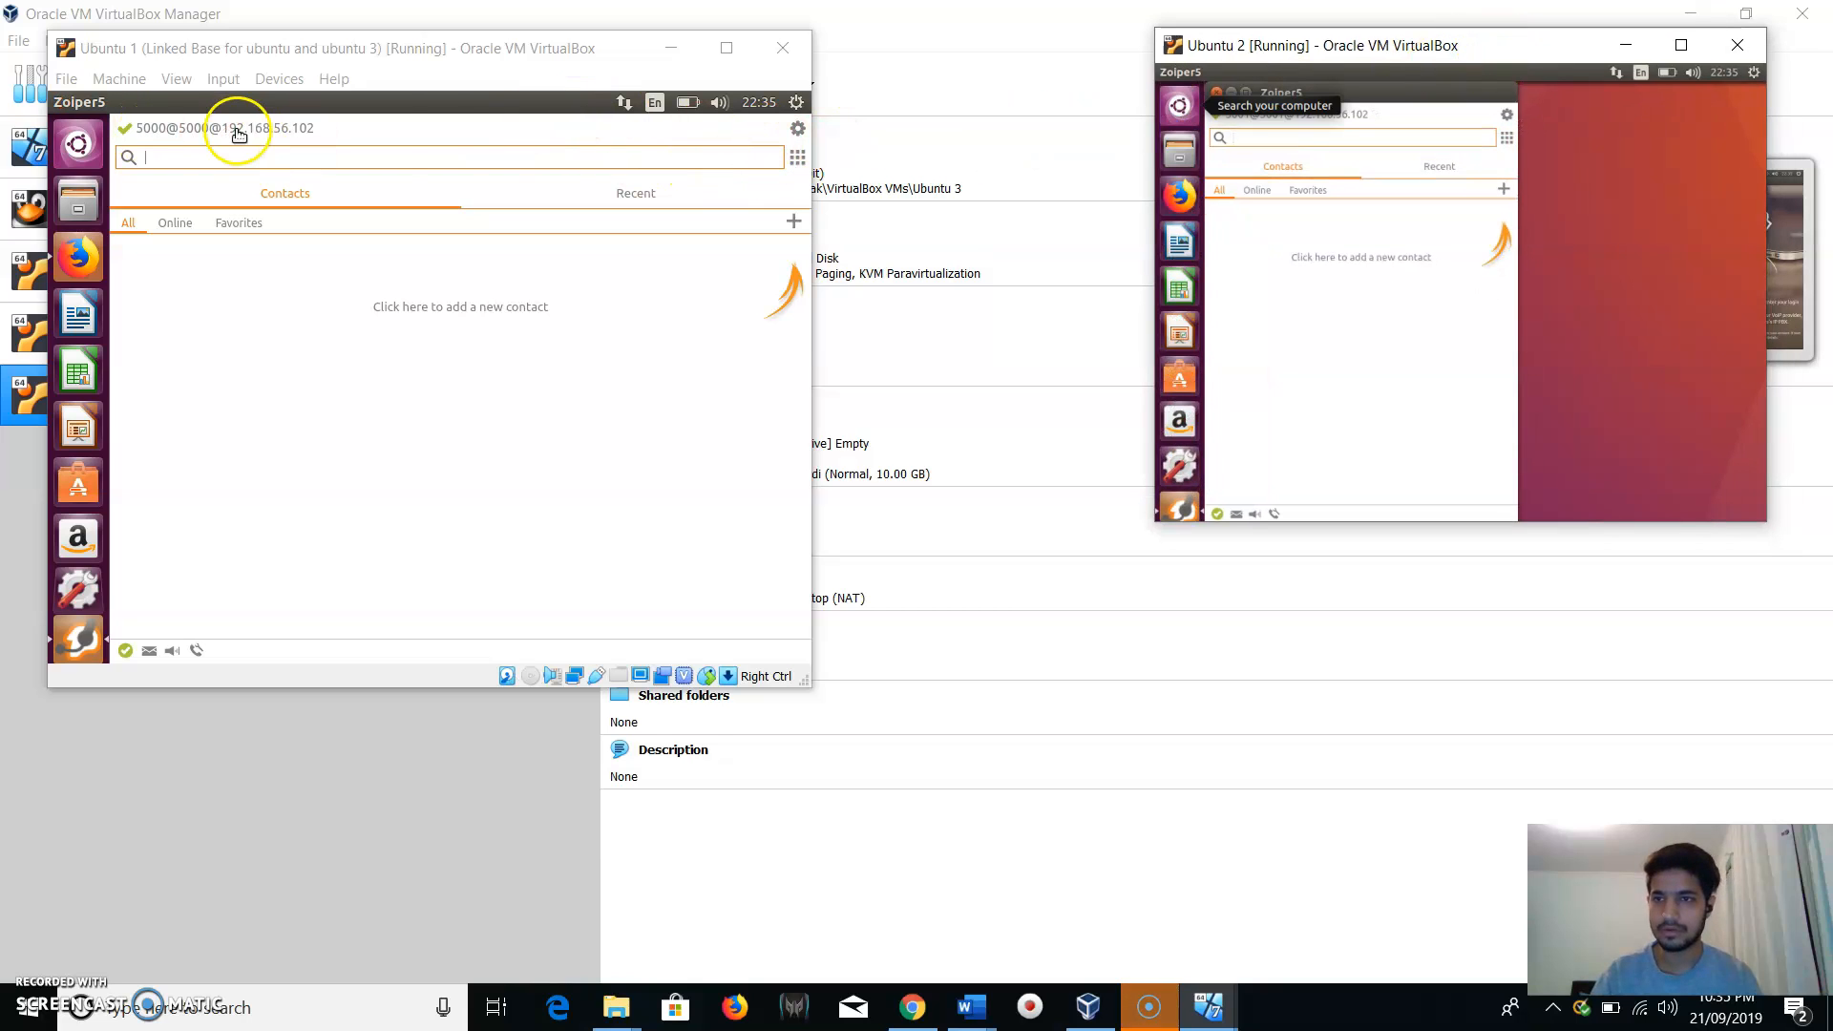
left_click_drag(1465, 48, 1502, 41)
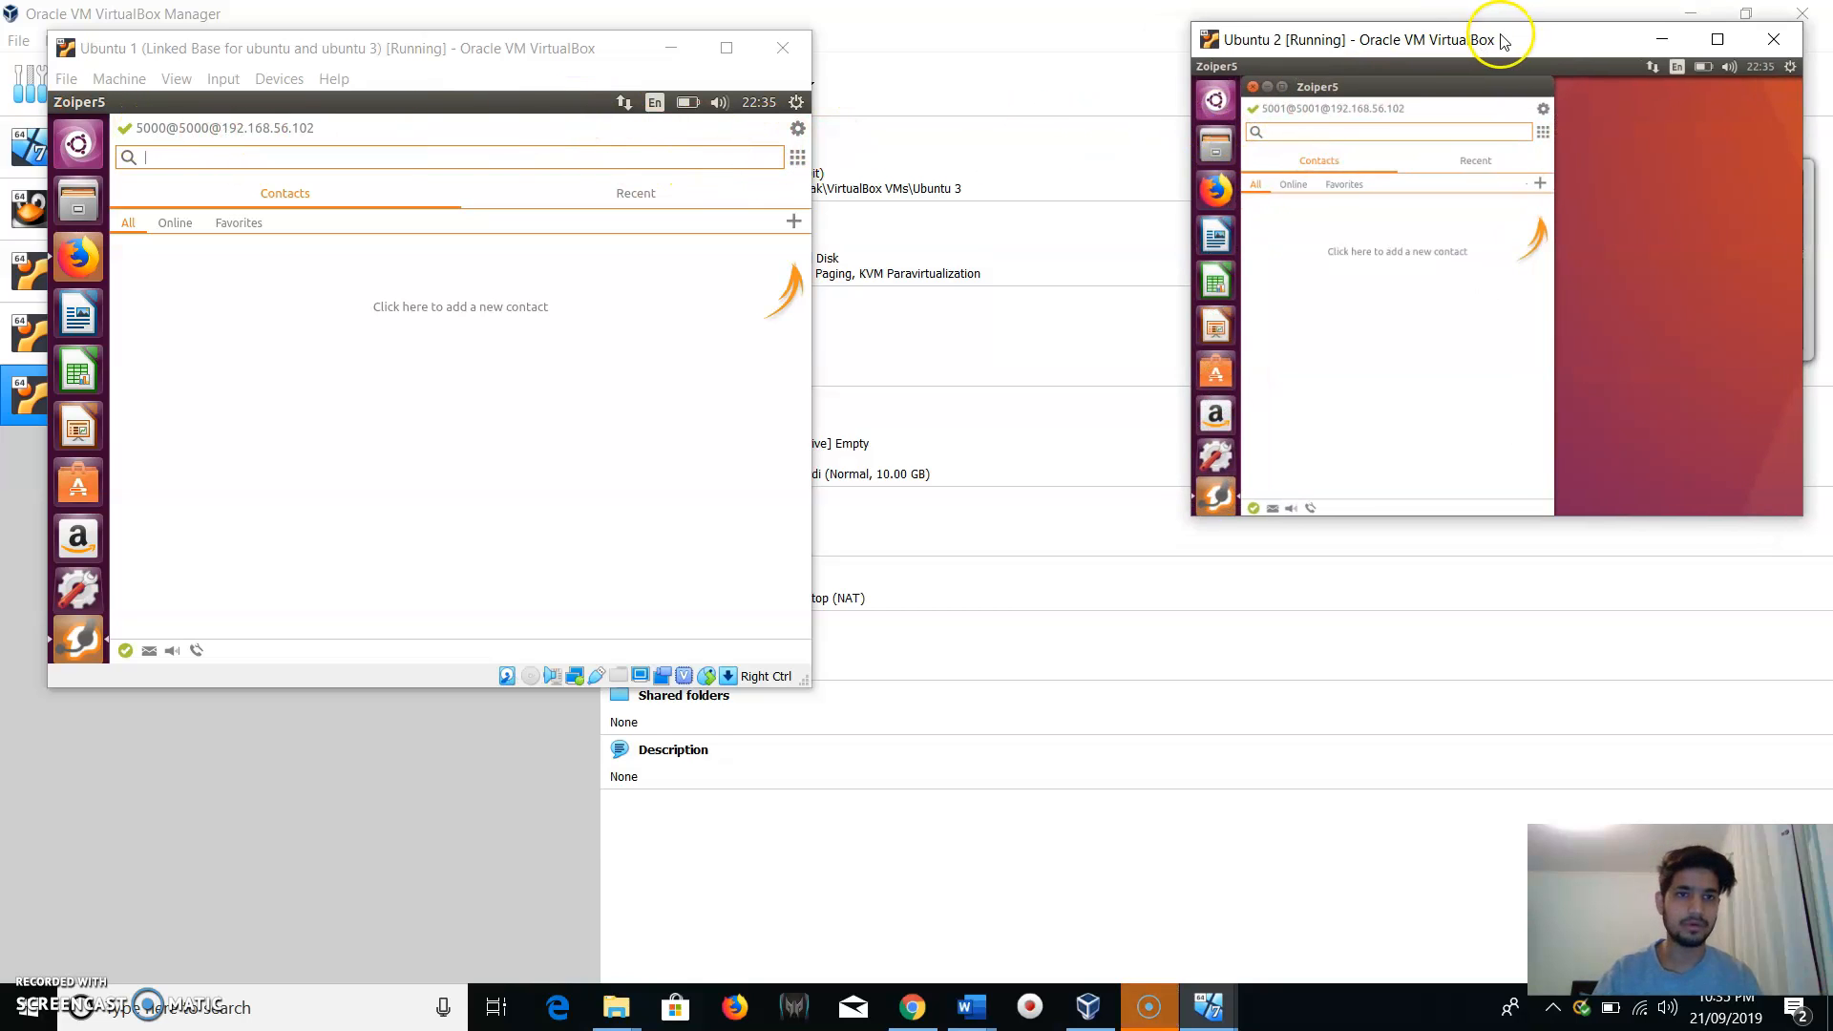
left_click(133, 59)
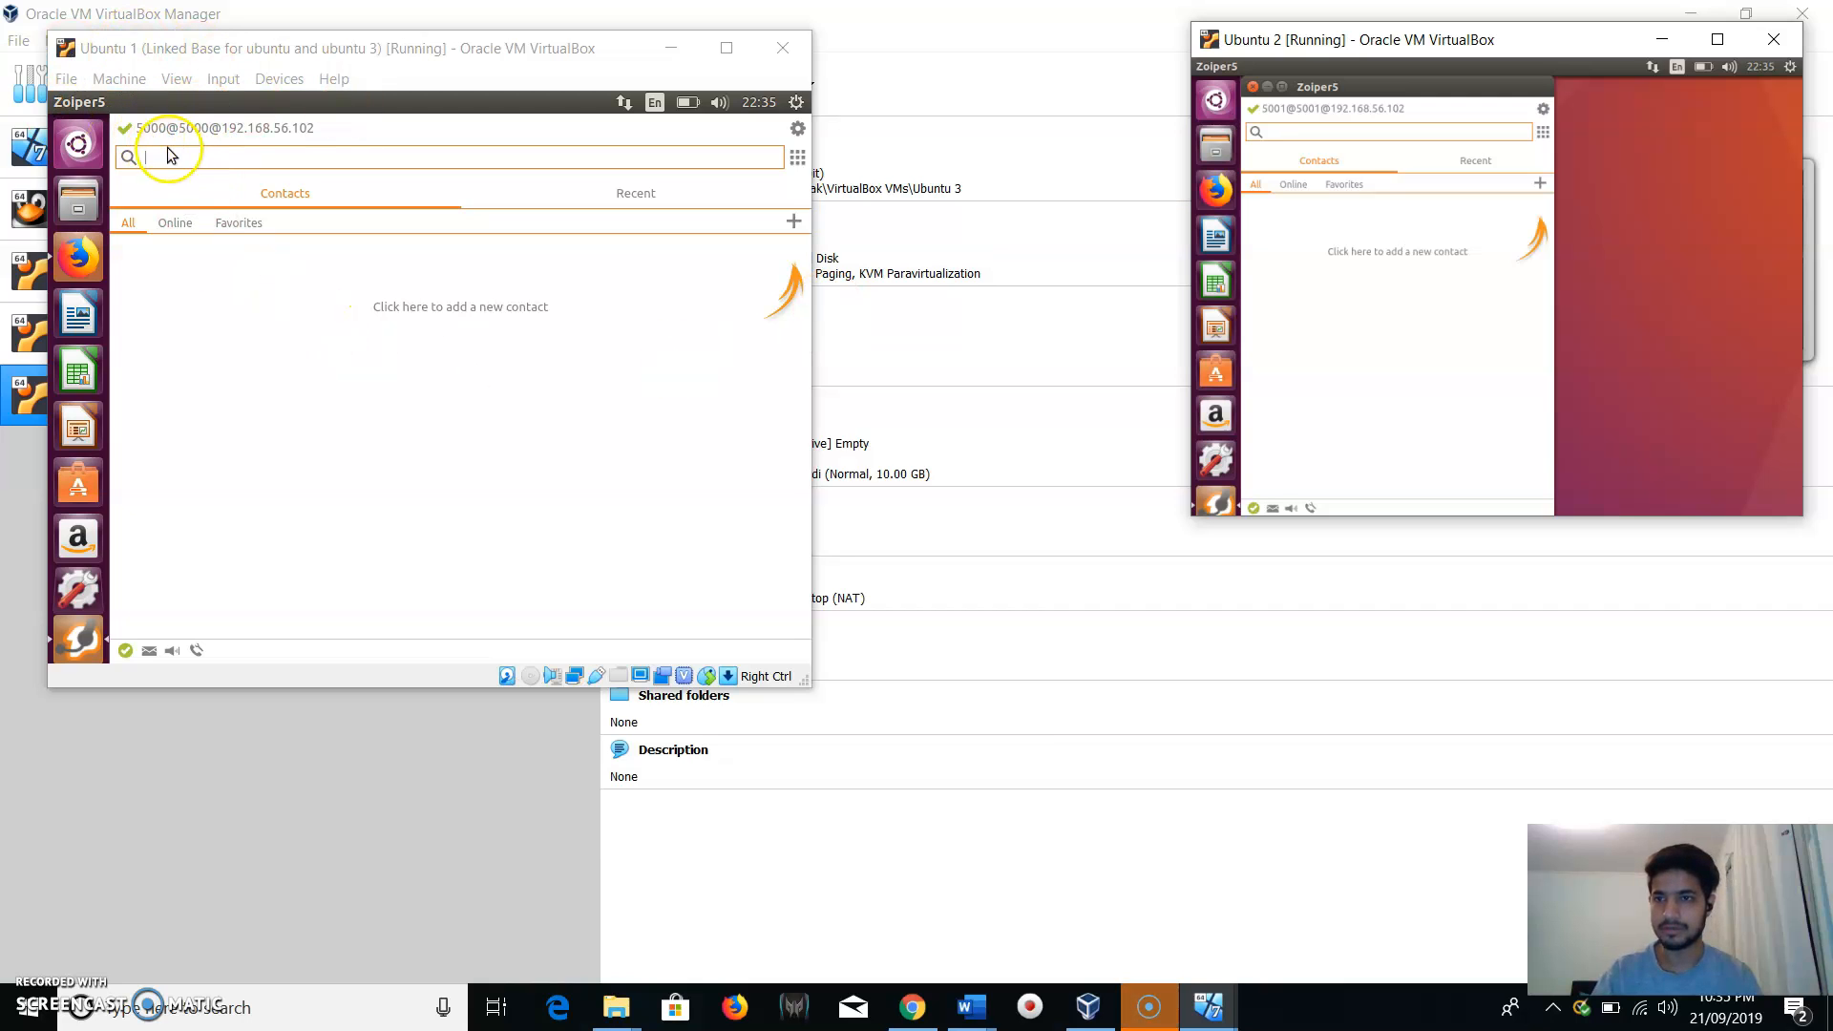
left_click(1317, 62)
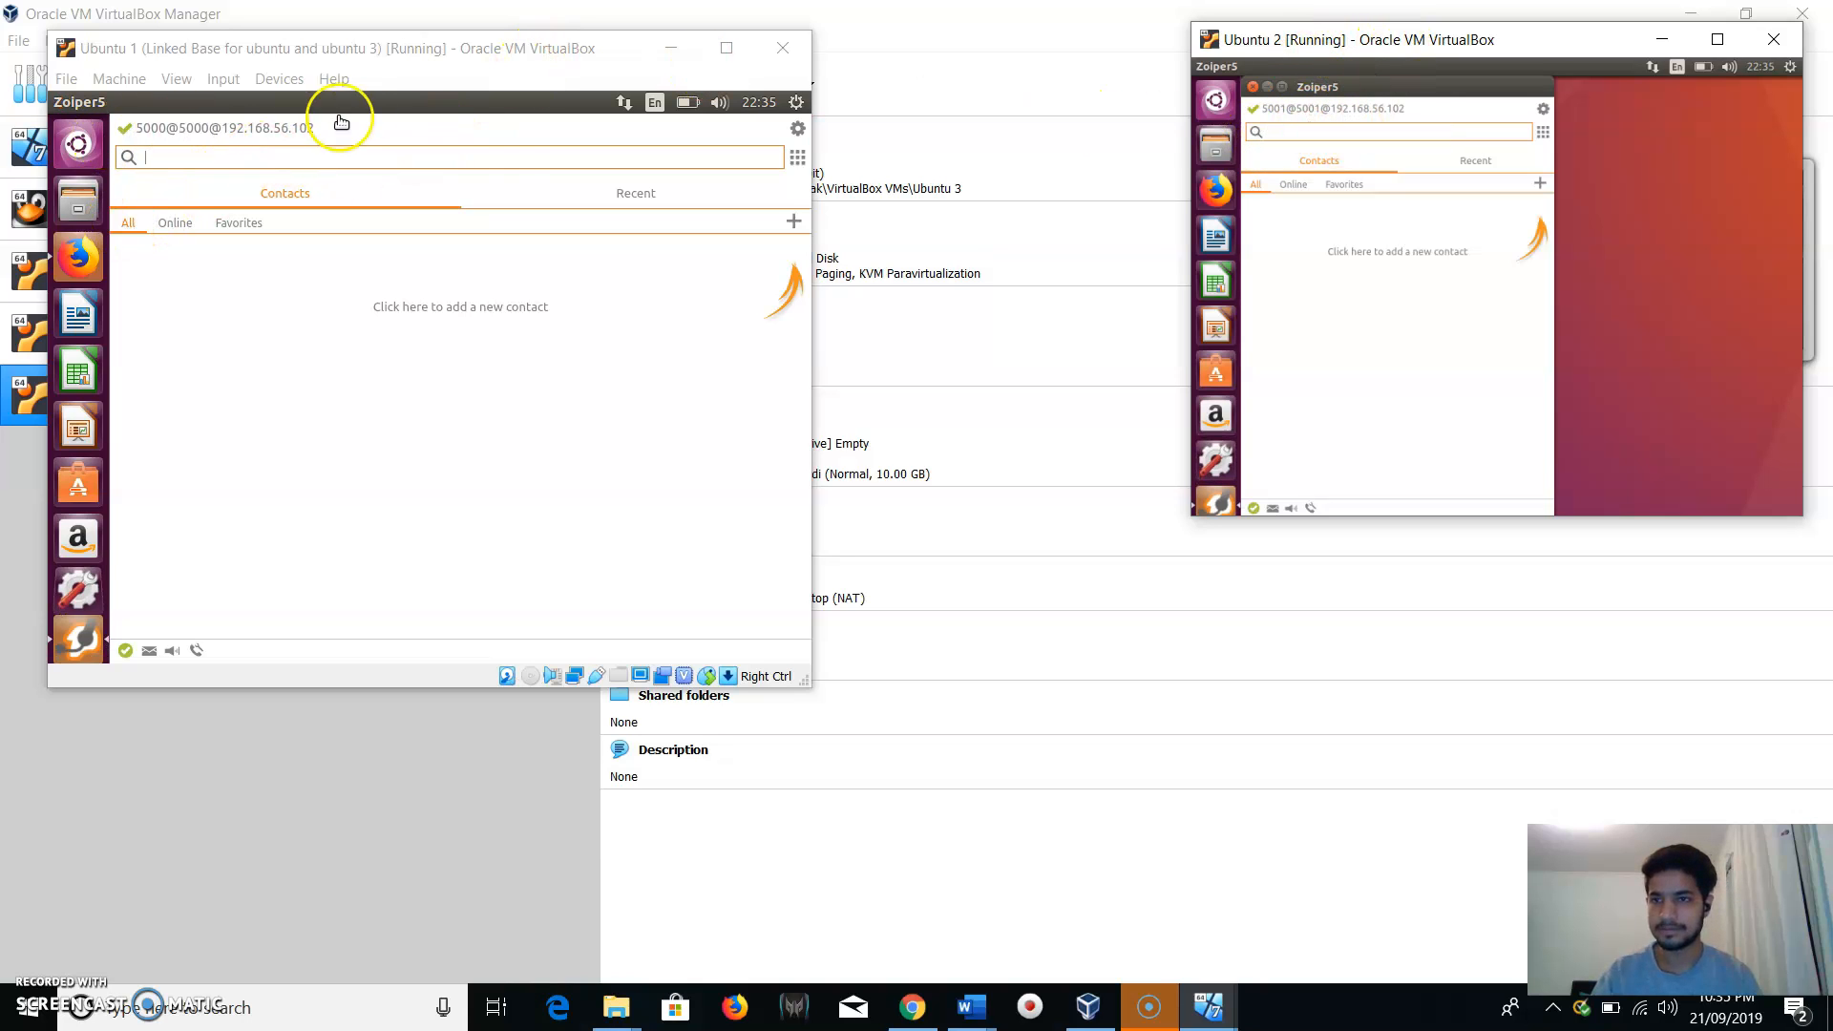
Call extension 5001 from Zoiper5 on Ubuntu 1 using the dial pad.
left_click(794, 162)
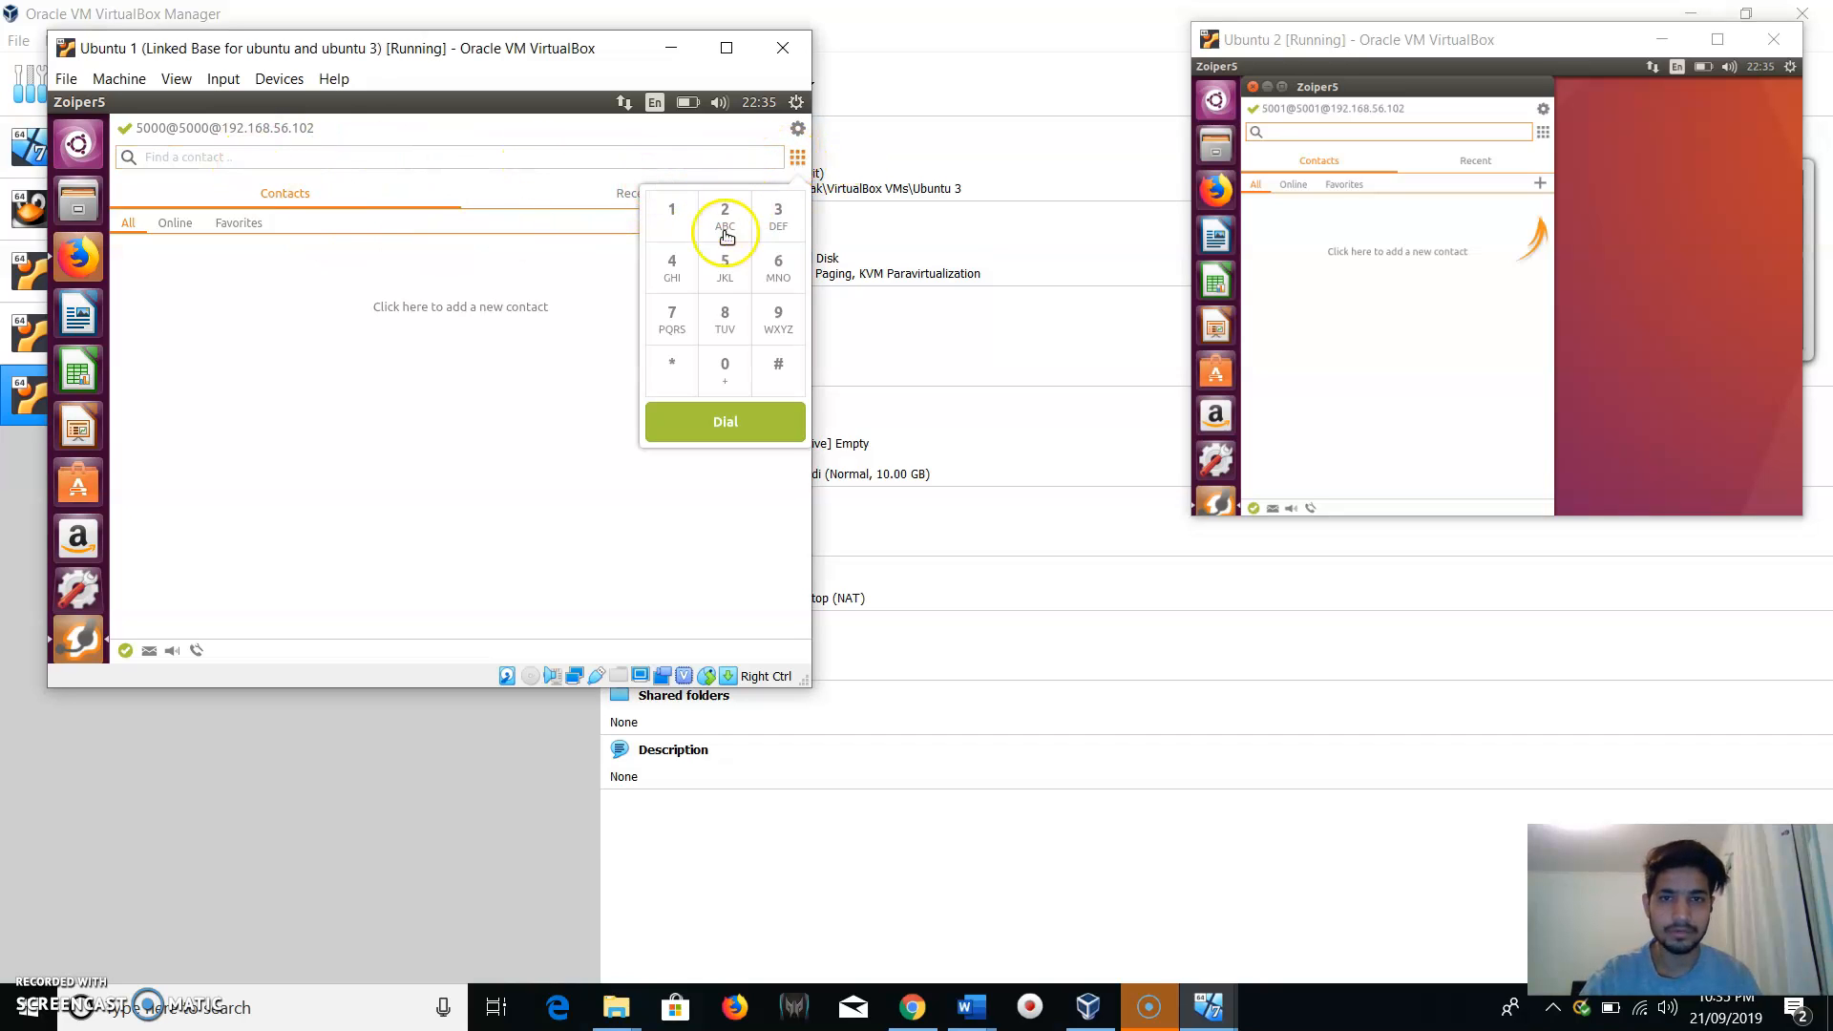
left_click(735, 278)
left_click(730, 381)
left_click(672, 215)
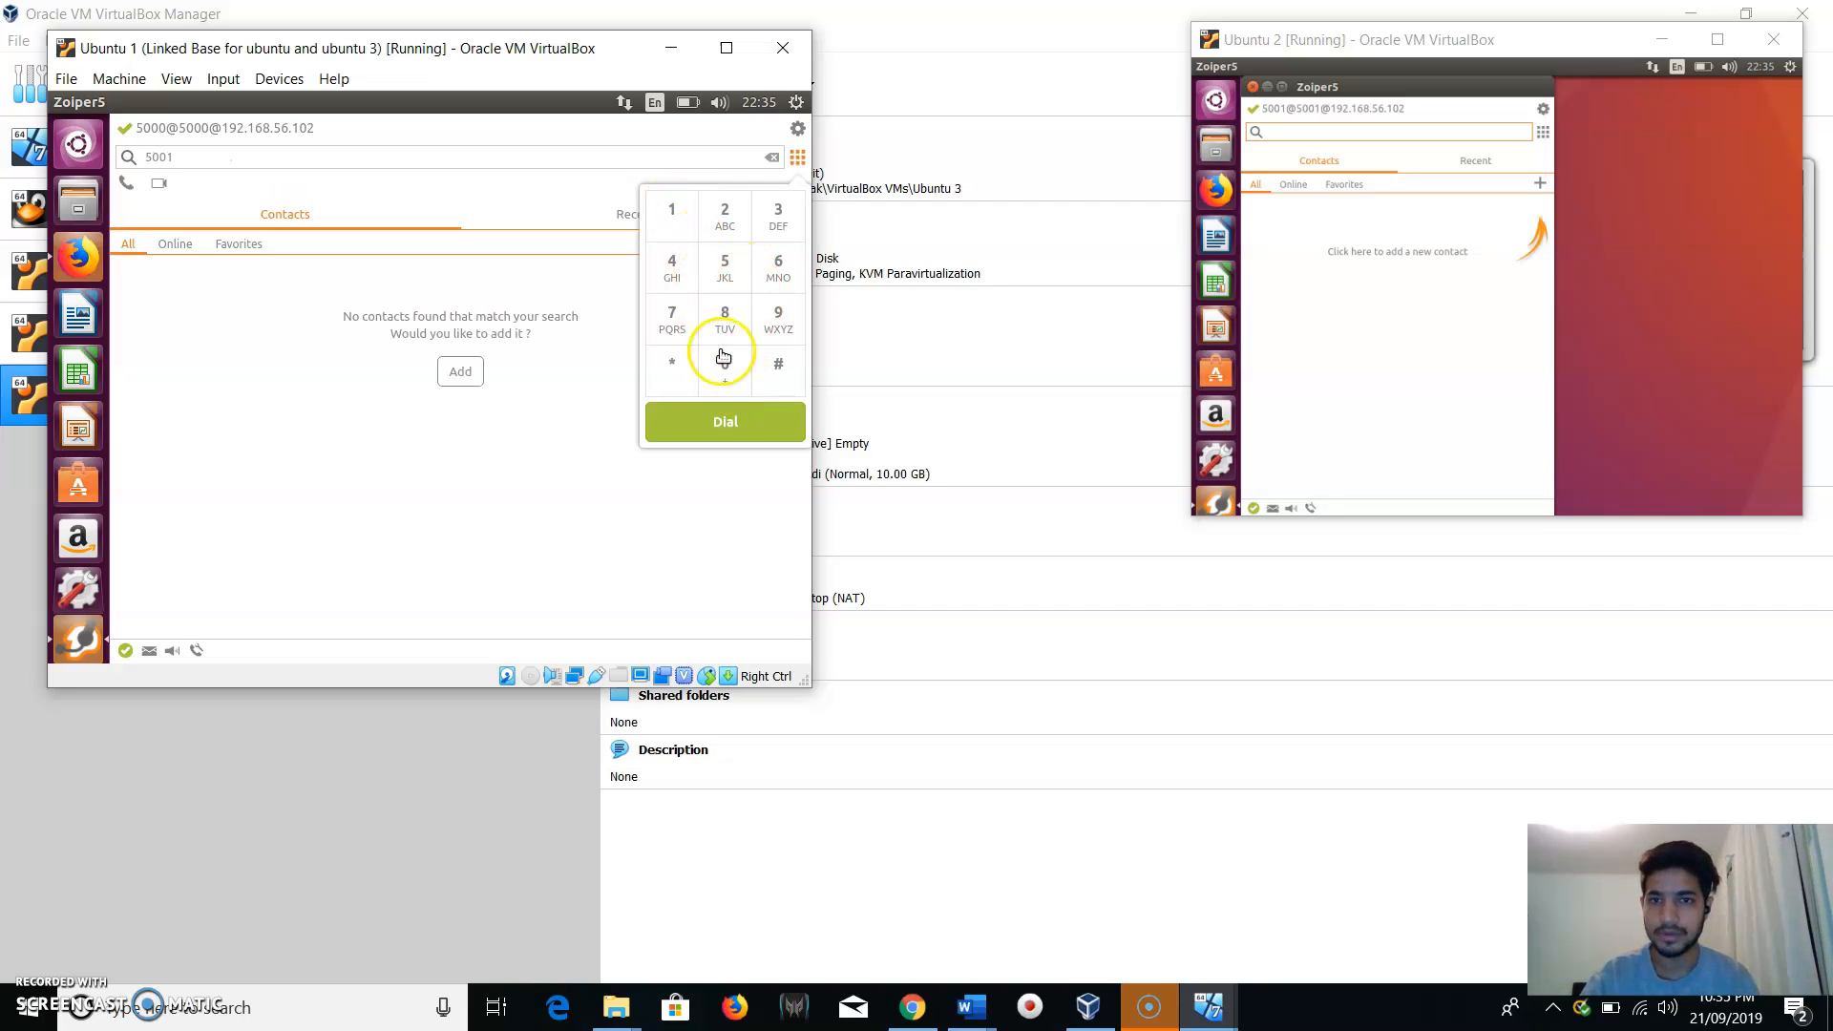
left_click(724, 422)
left_click(723, 427)
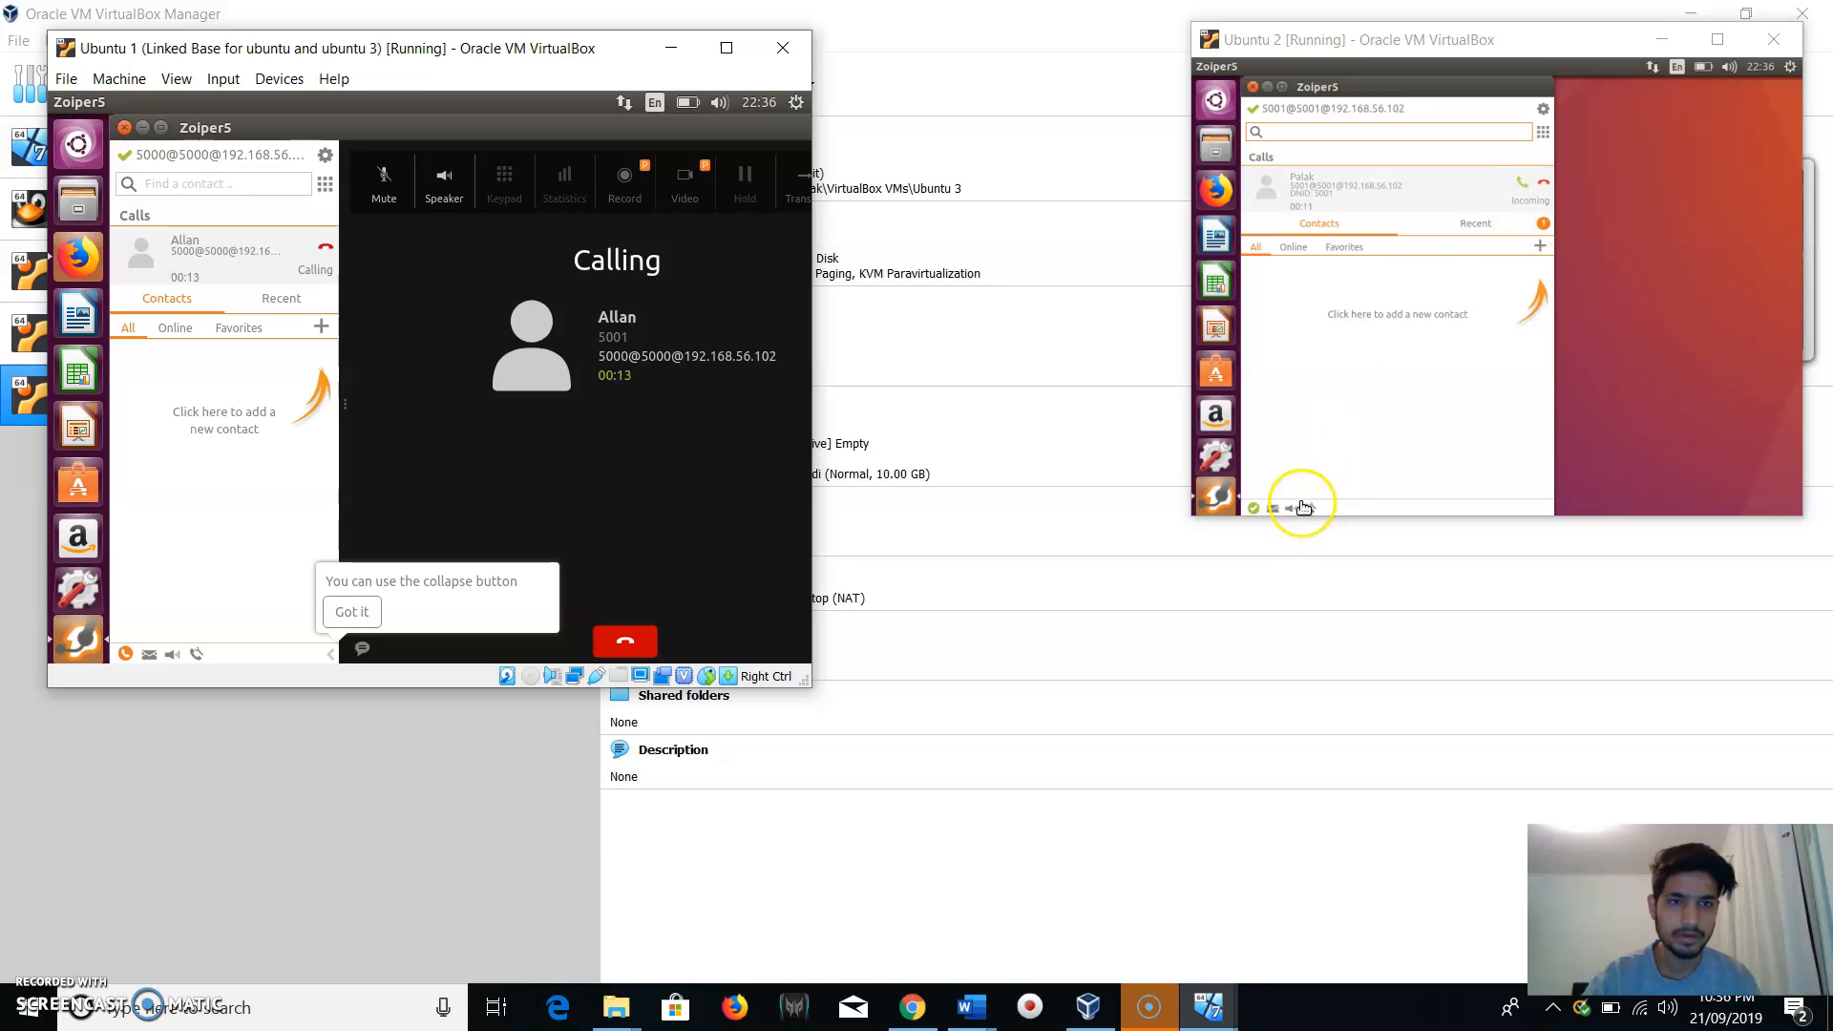
Check the speaker and microphone volume levels on Ubuntu 2 and Ubuntu 1 while the call rings.
left_click(1726, 67)
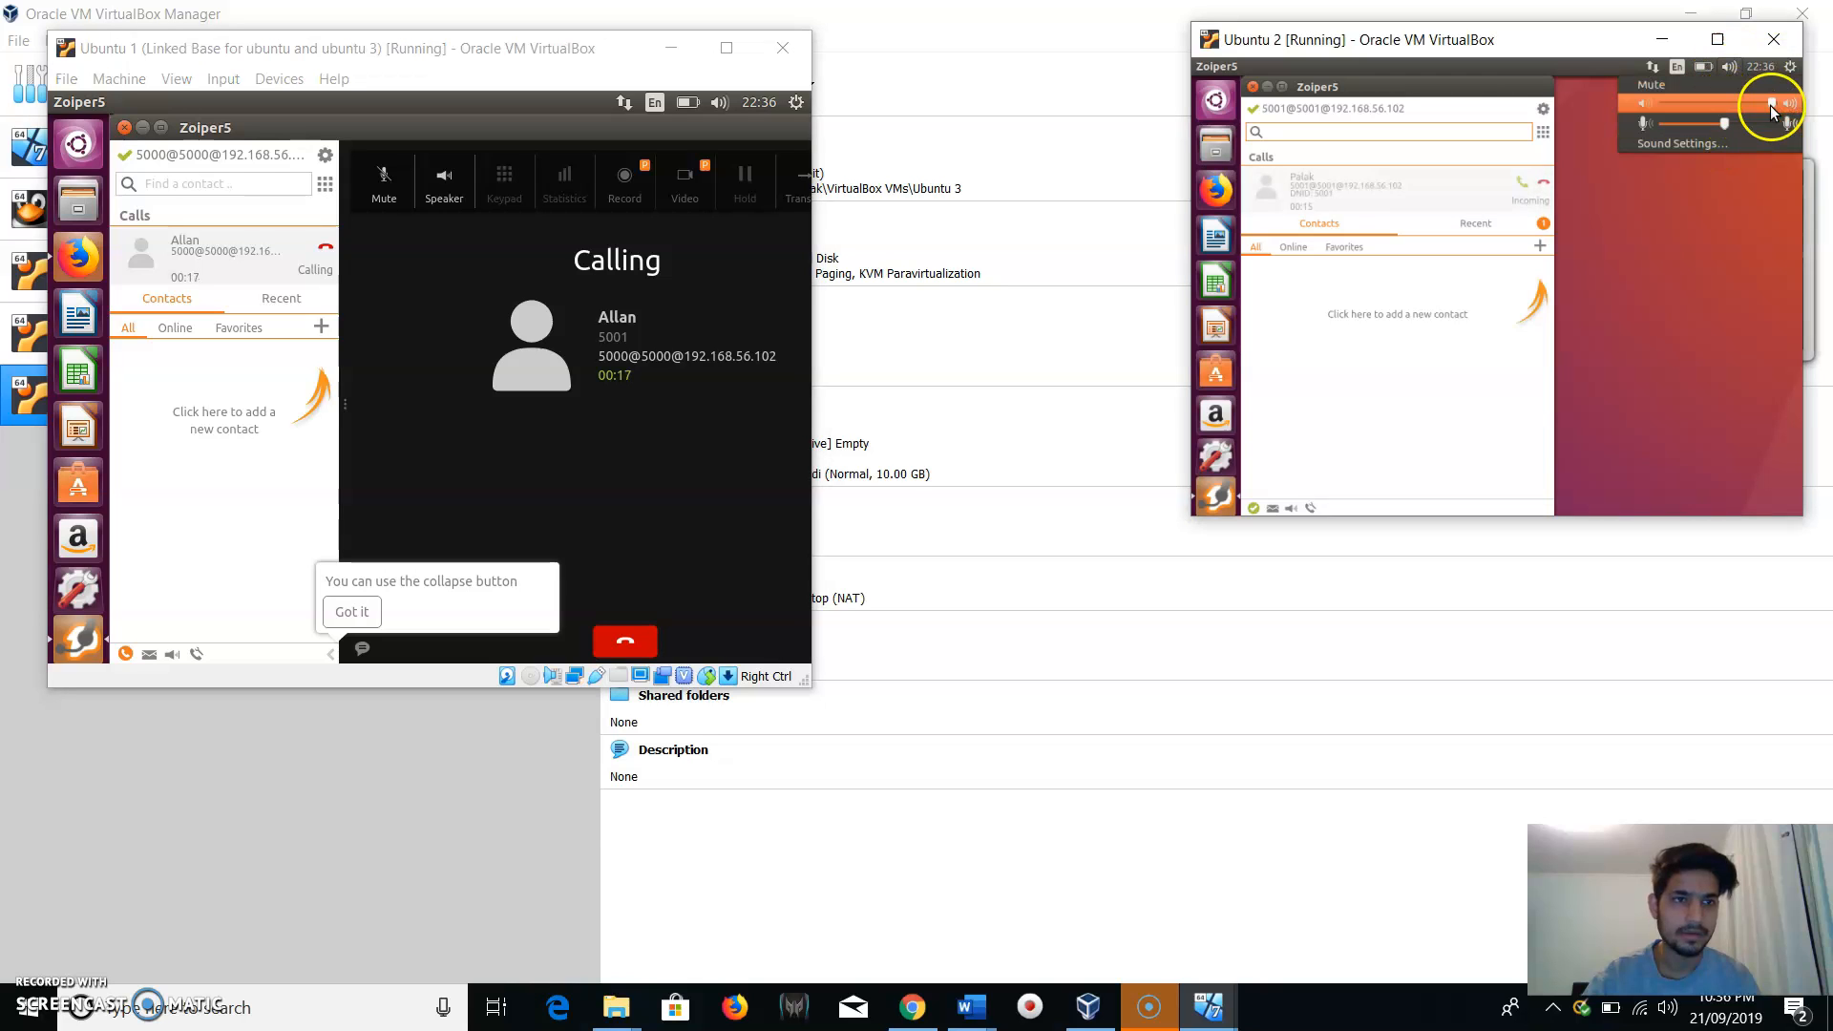
left_click(727, 100)
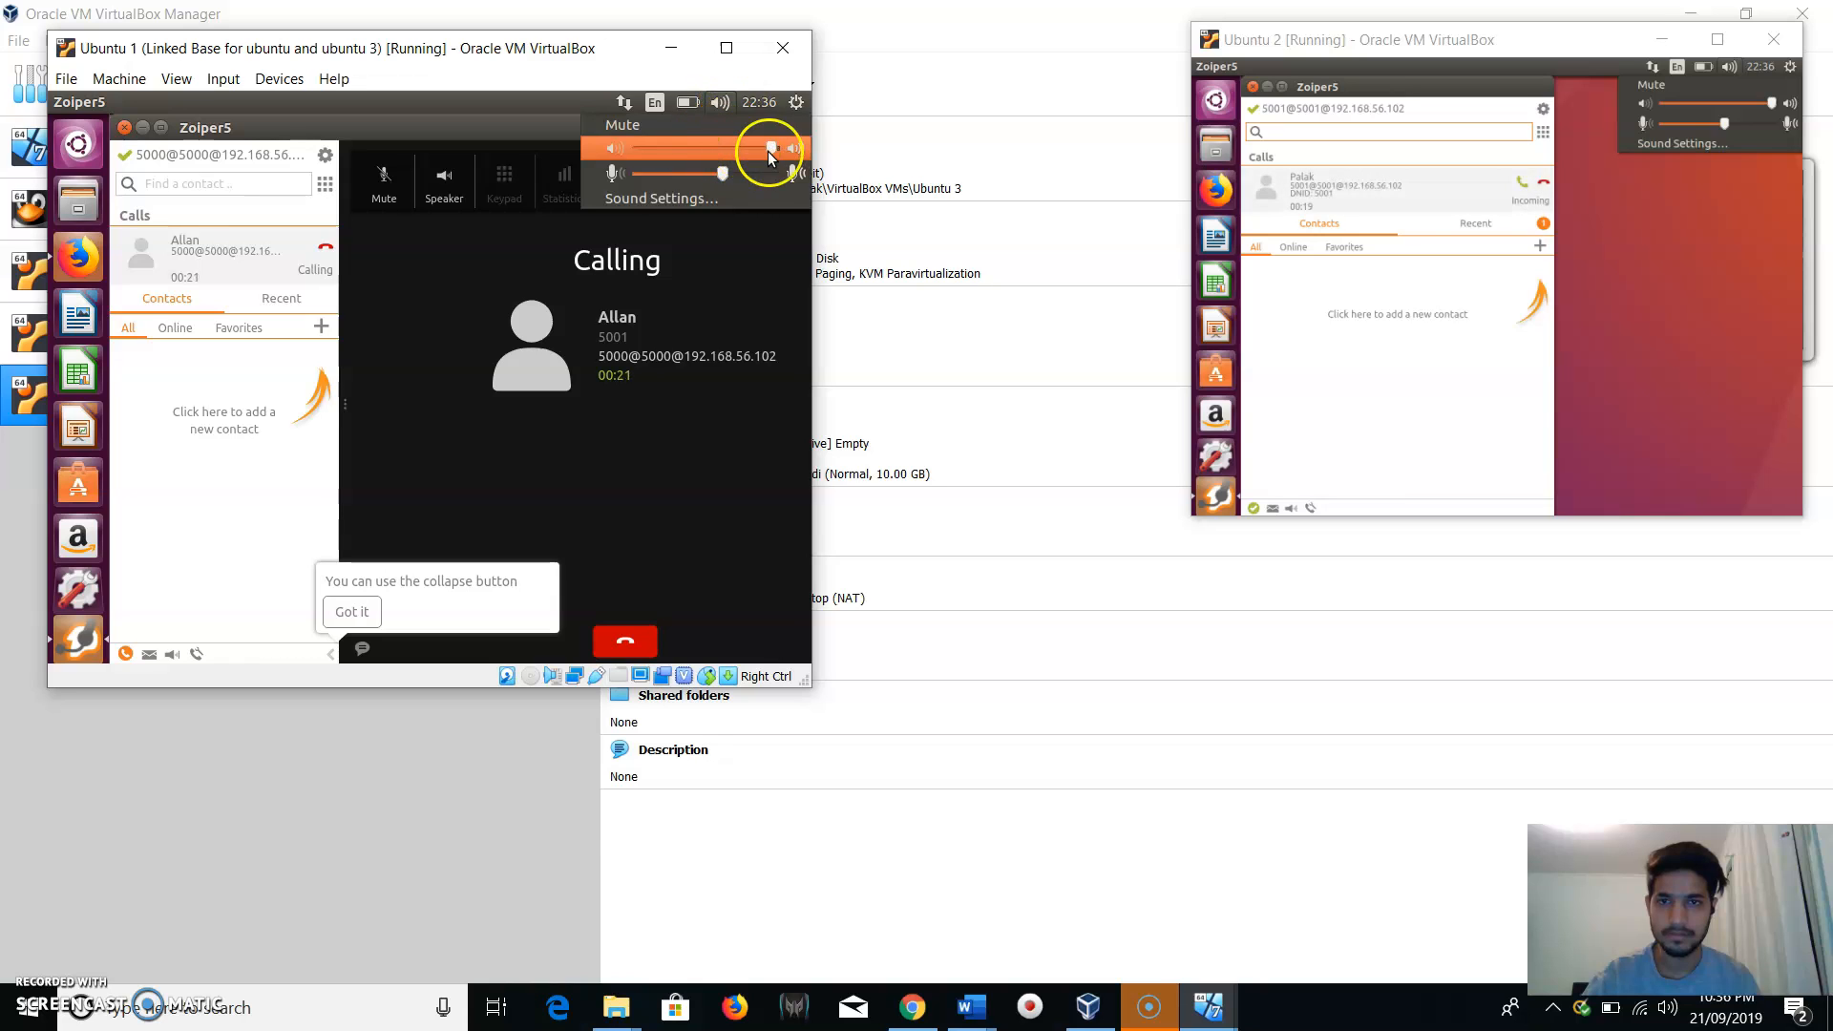
left_click(684, 448)
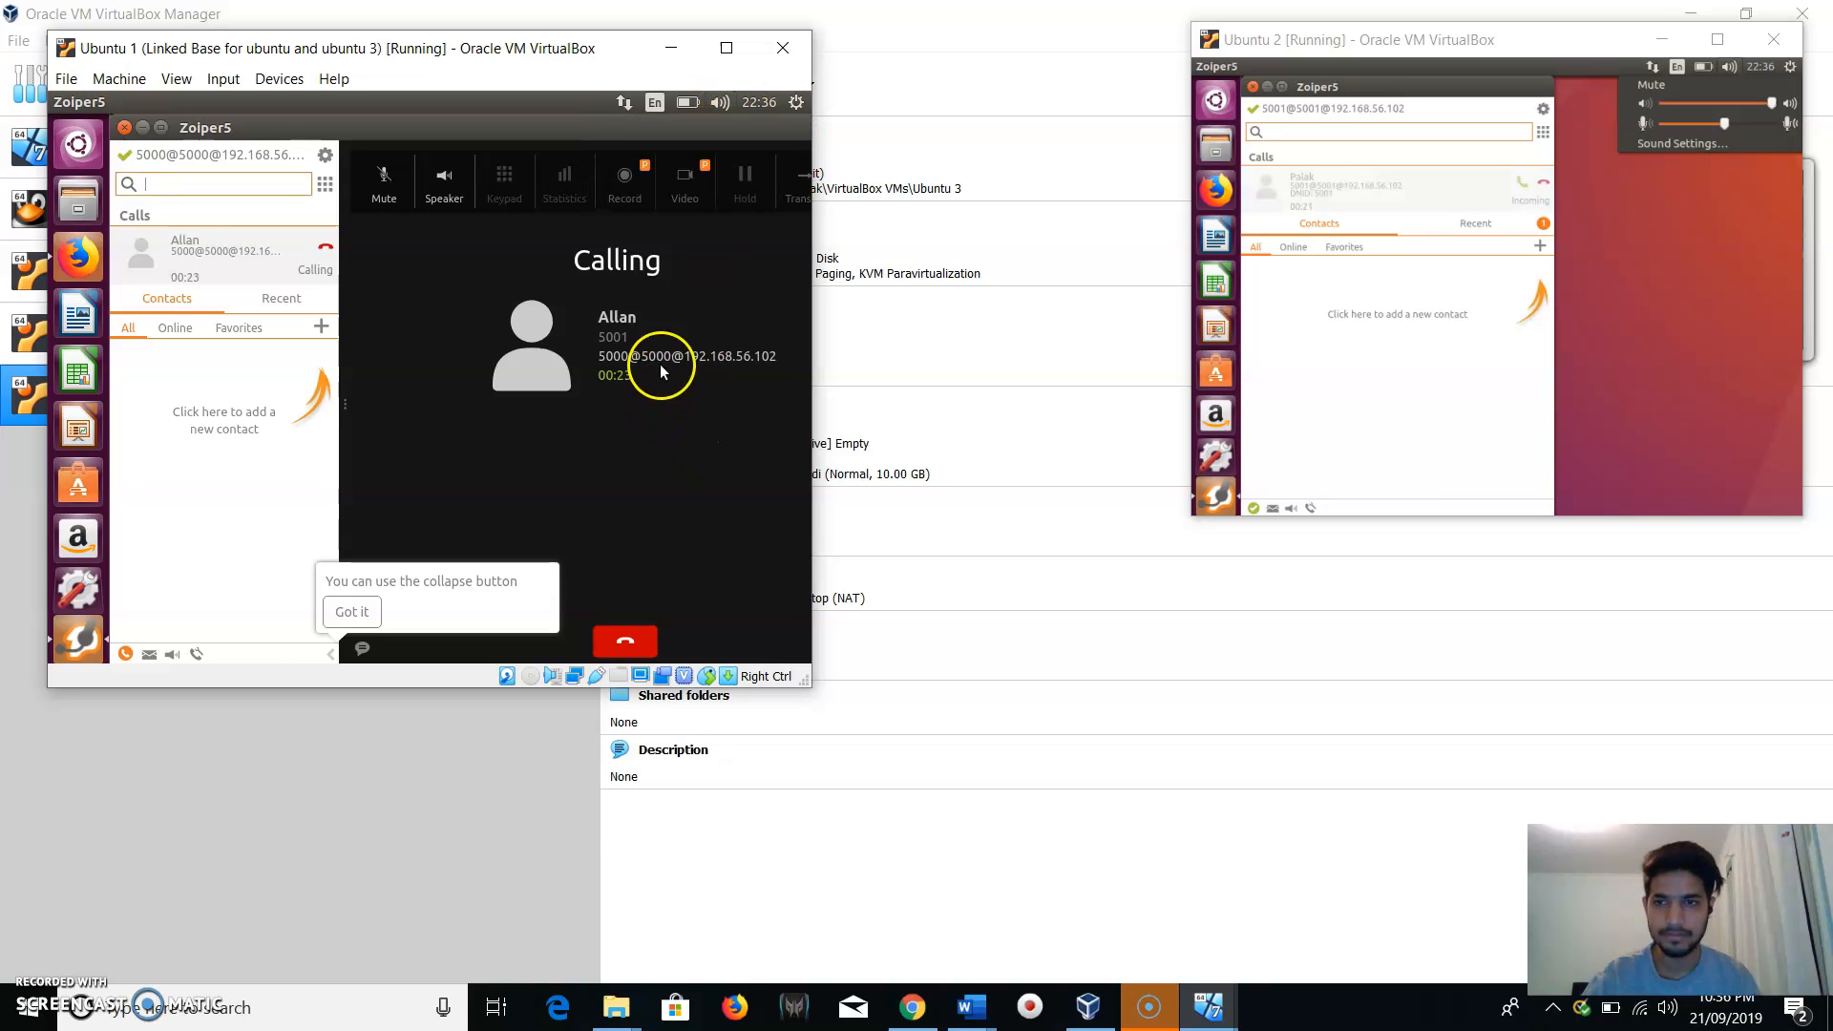
Reject the incoming call on Ubuntu 2 and dismiss the collapse button tip in Zoiper5 on Ubuntu 1.
left_click(1548, 183)
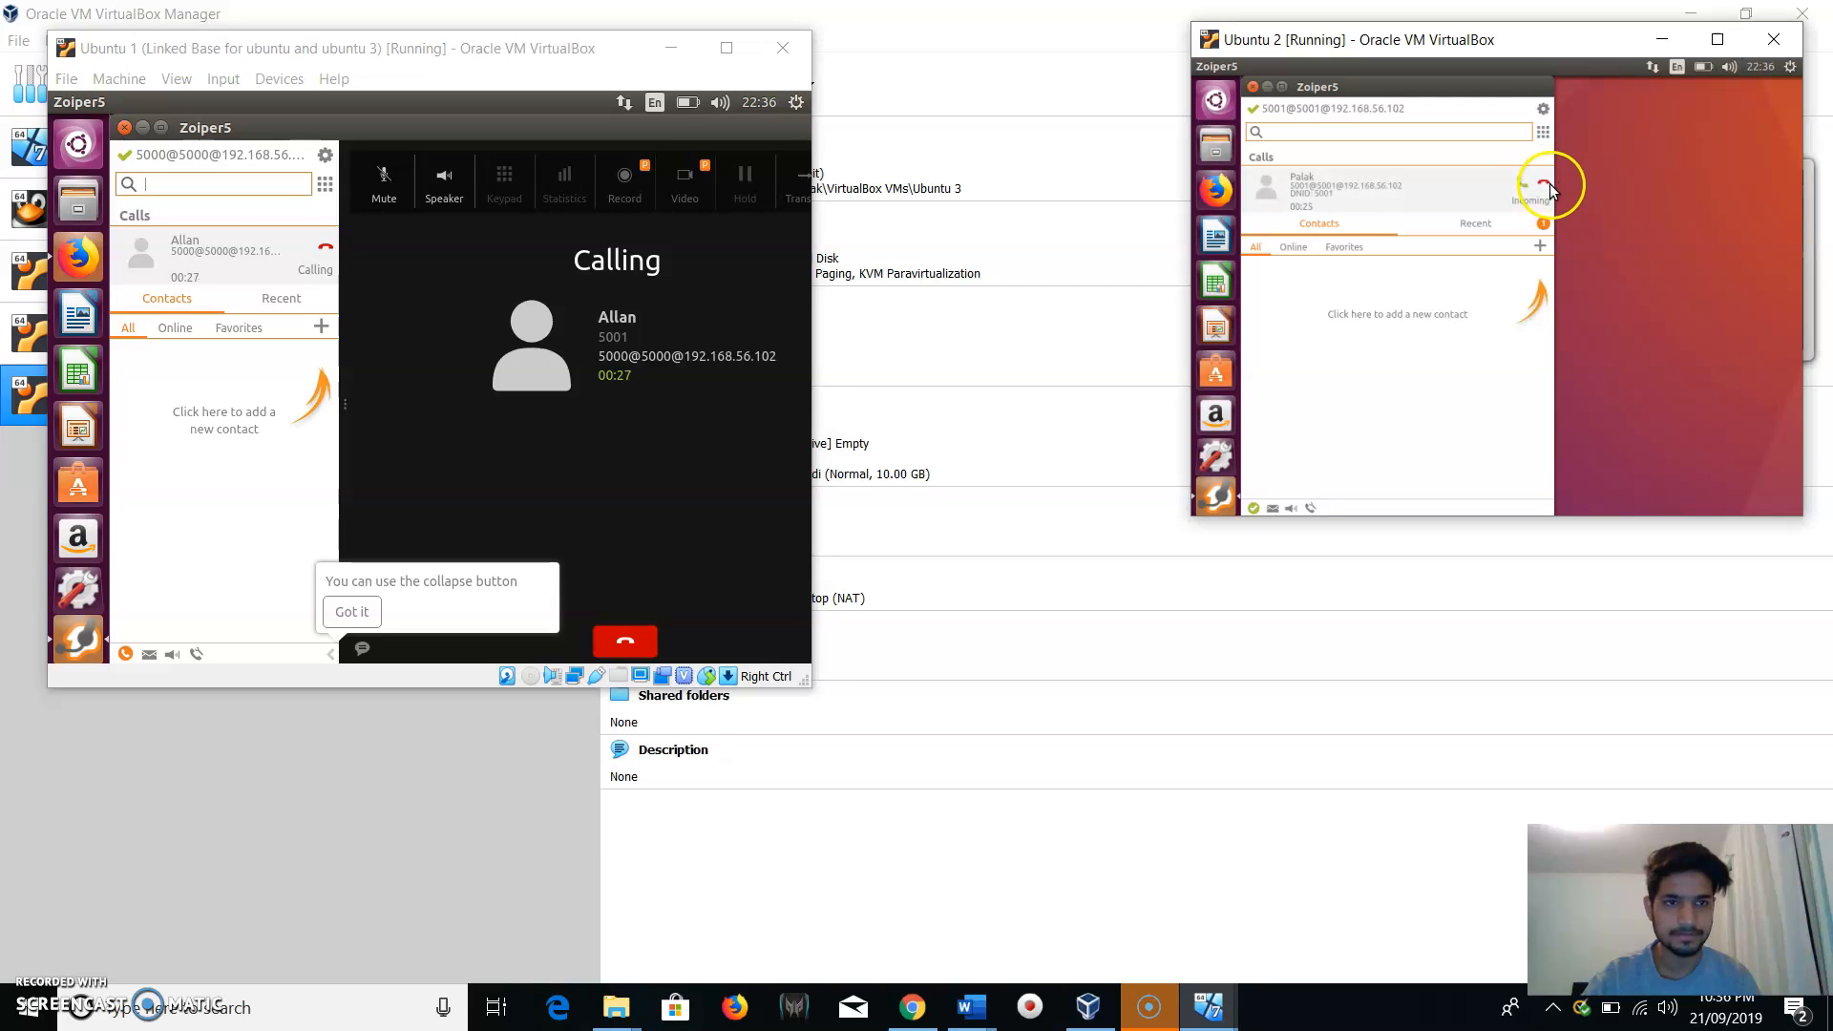
left_click(1540, 191)
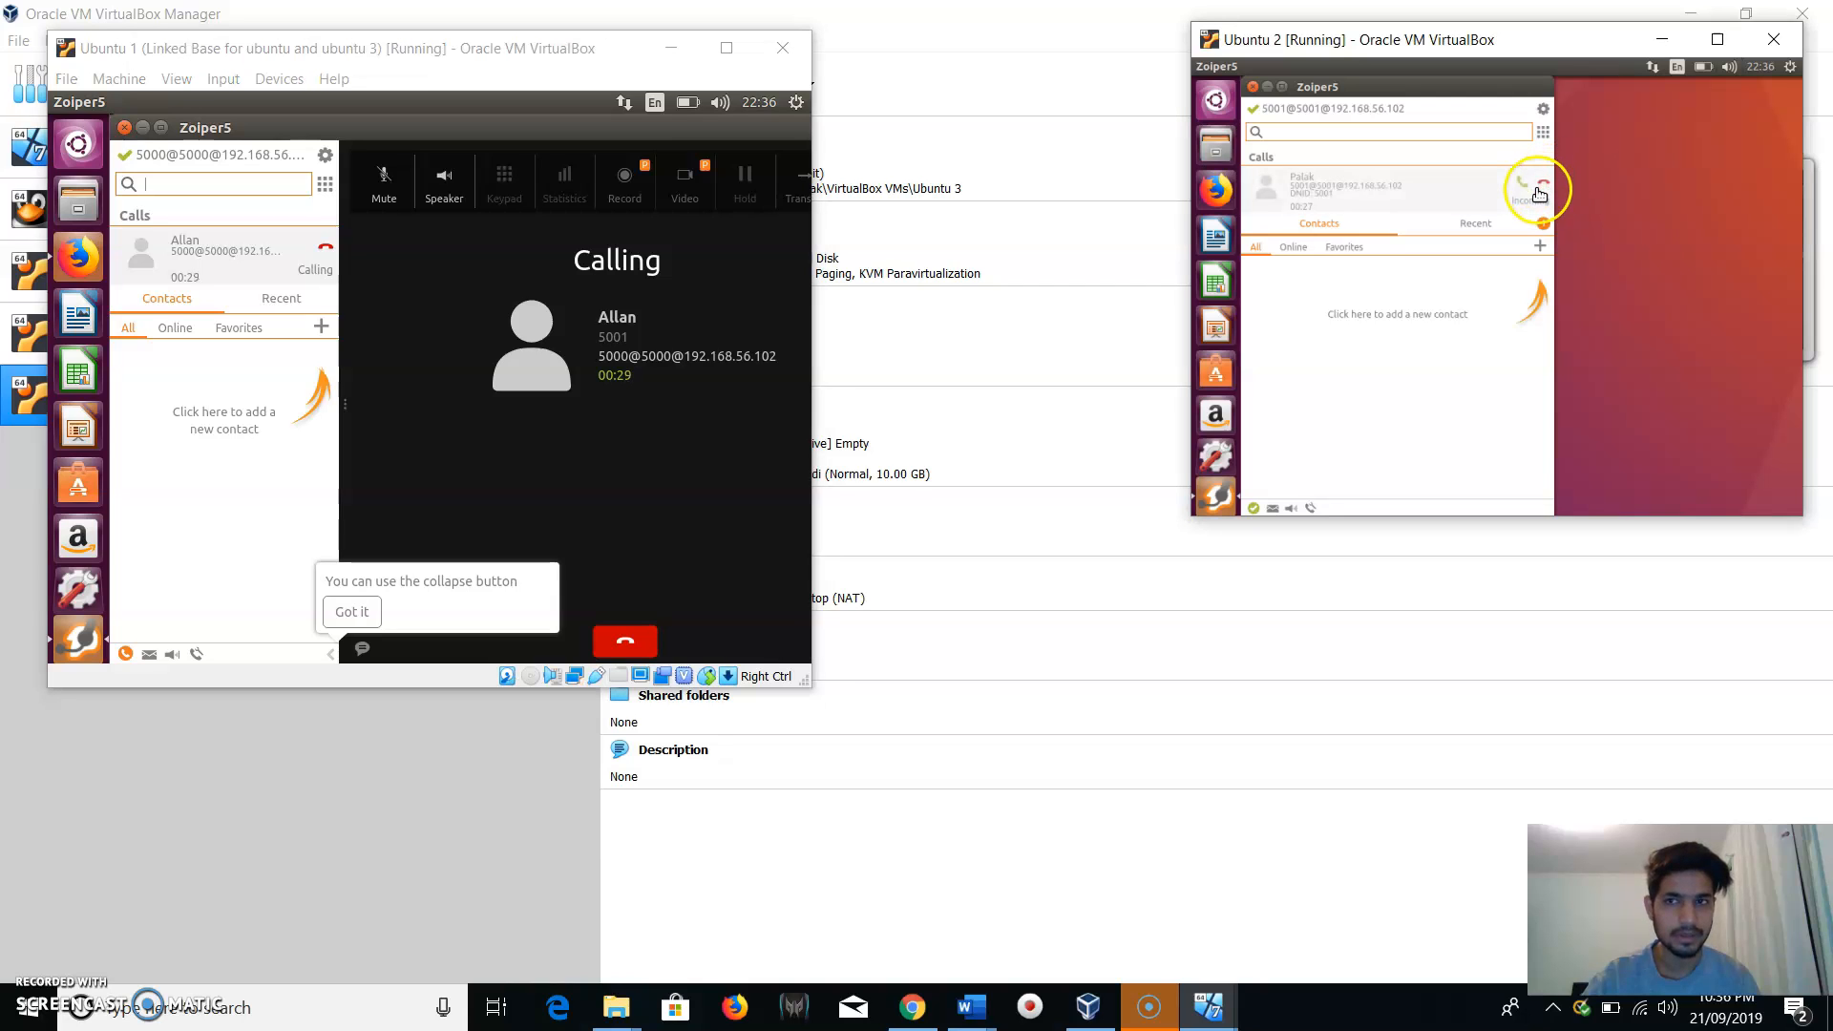
left_click(1544, 183)
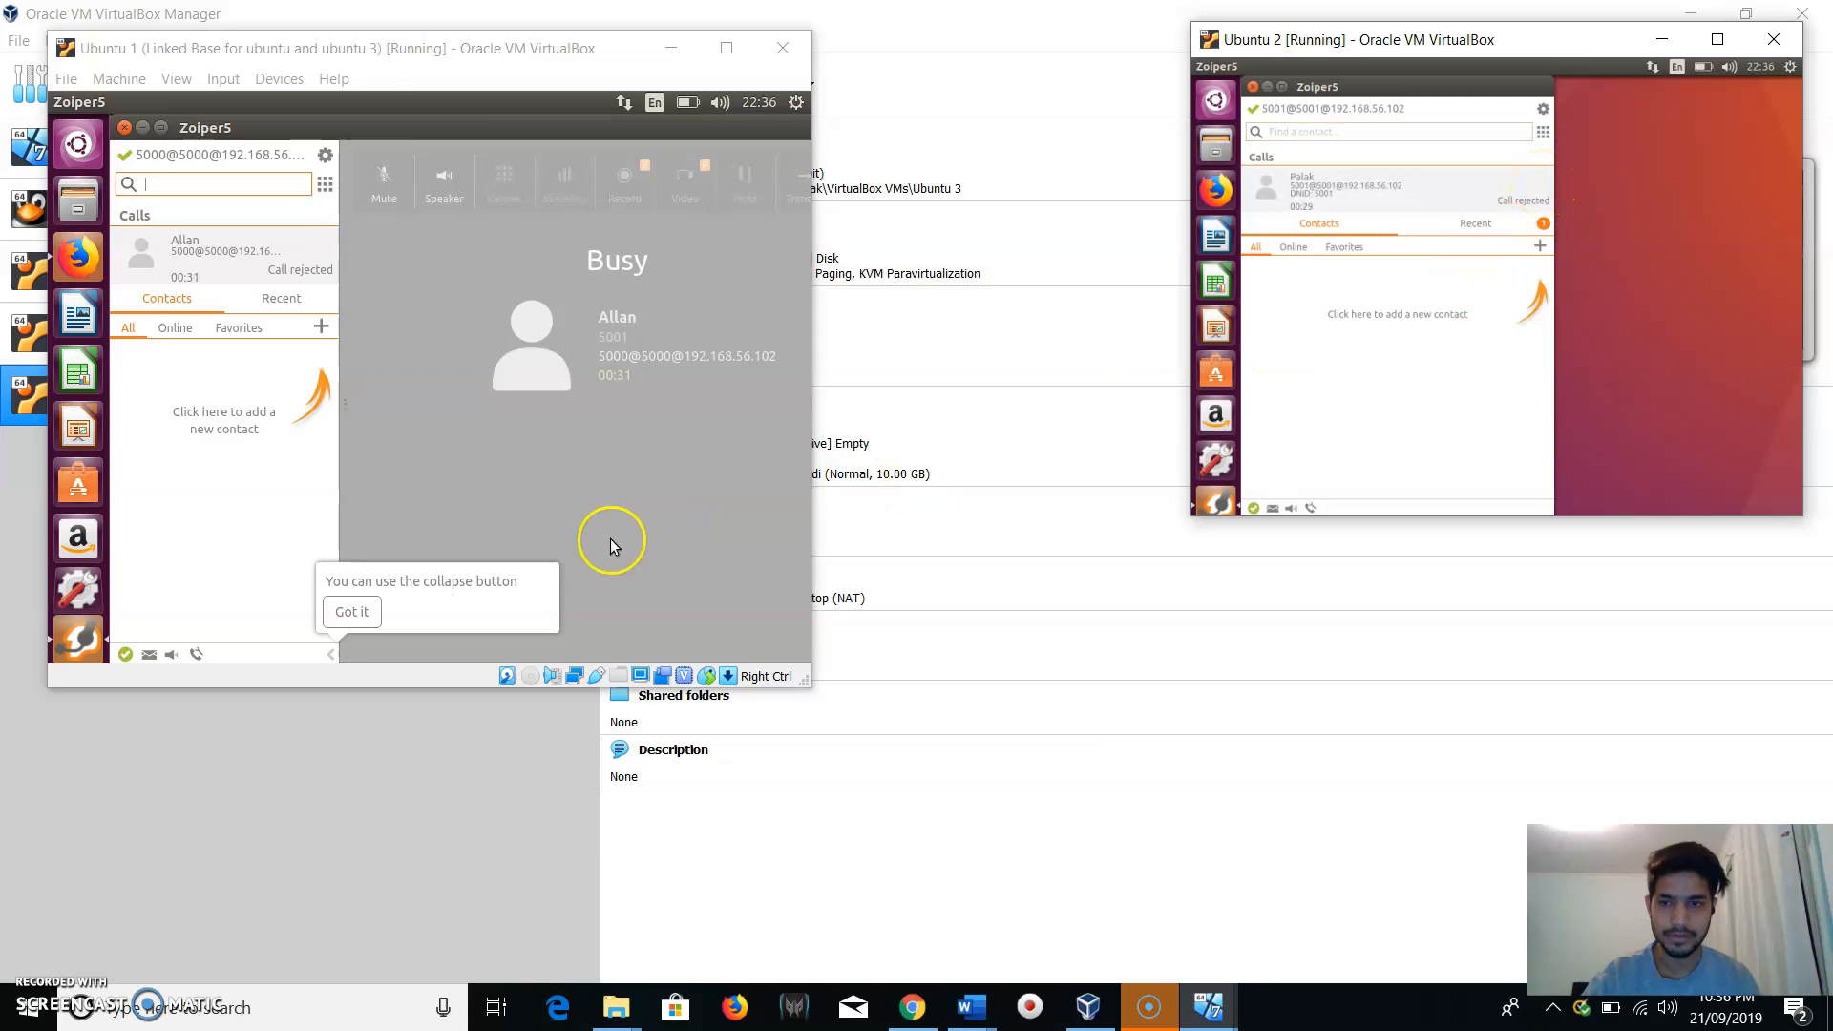
left_click(351, 612)
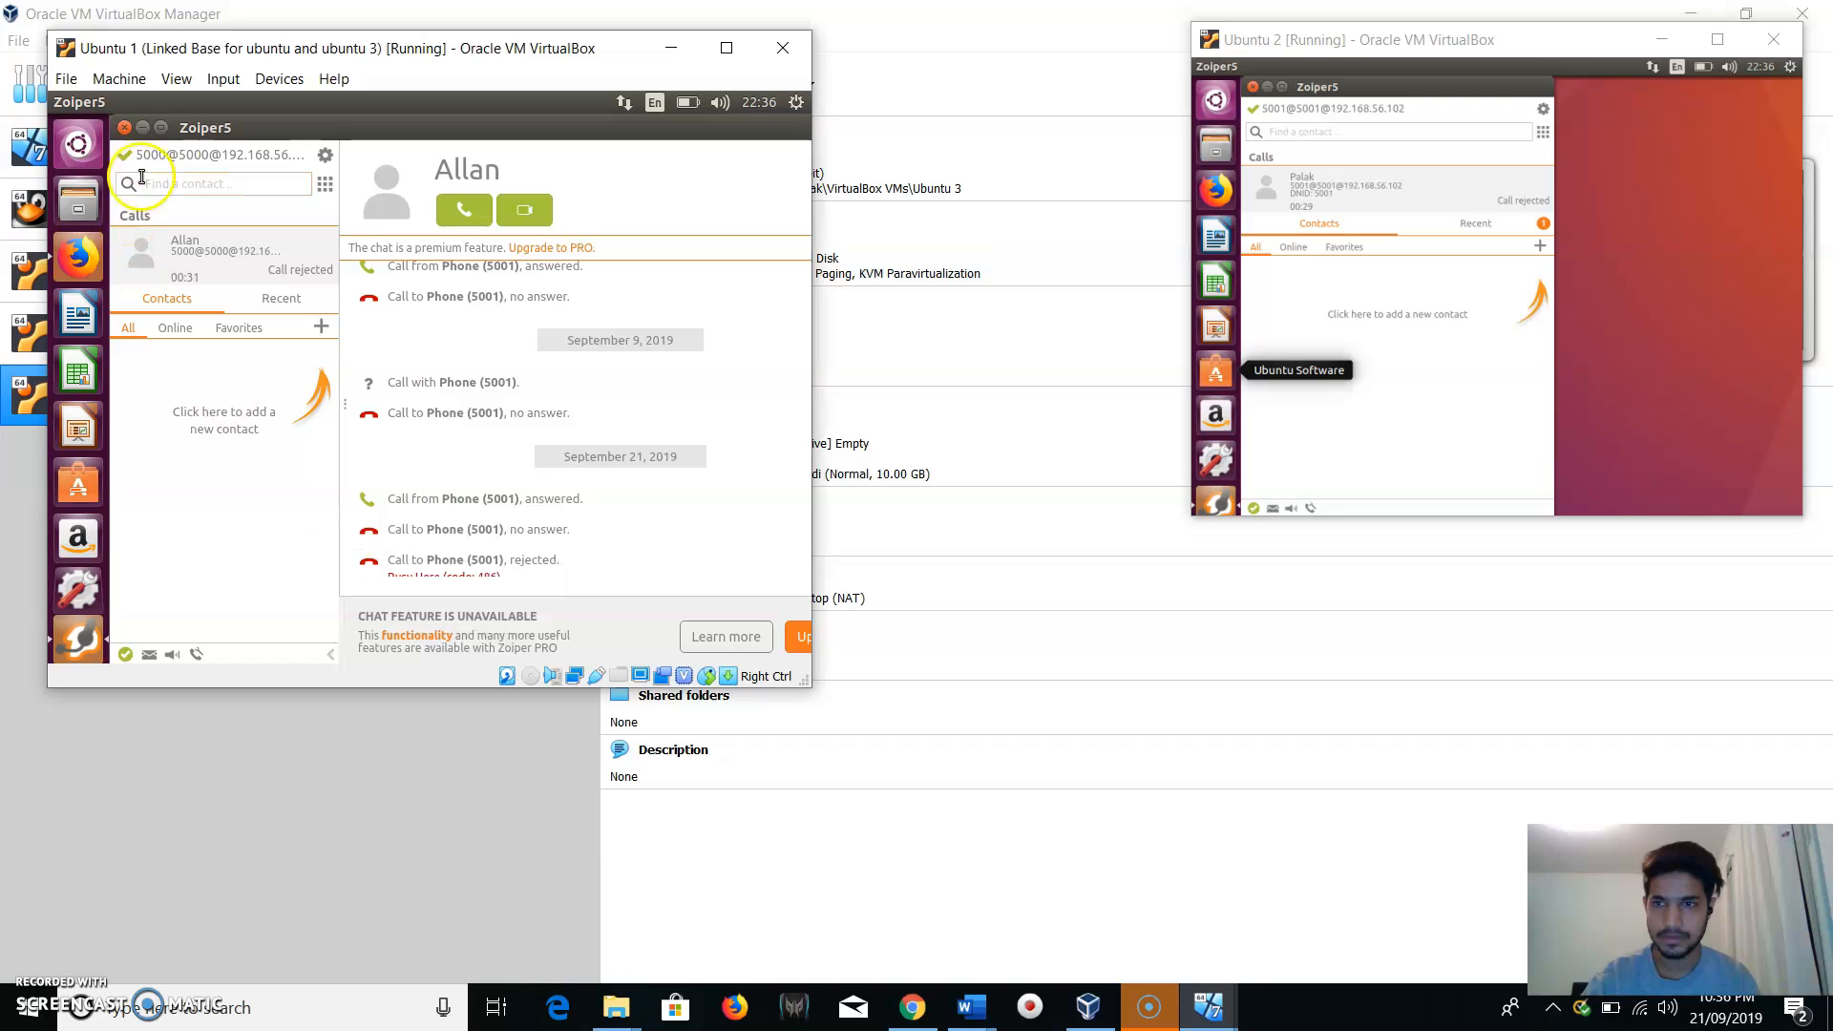
left_click(143, 128)
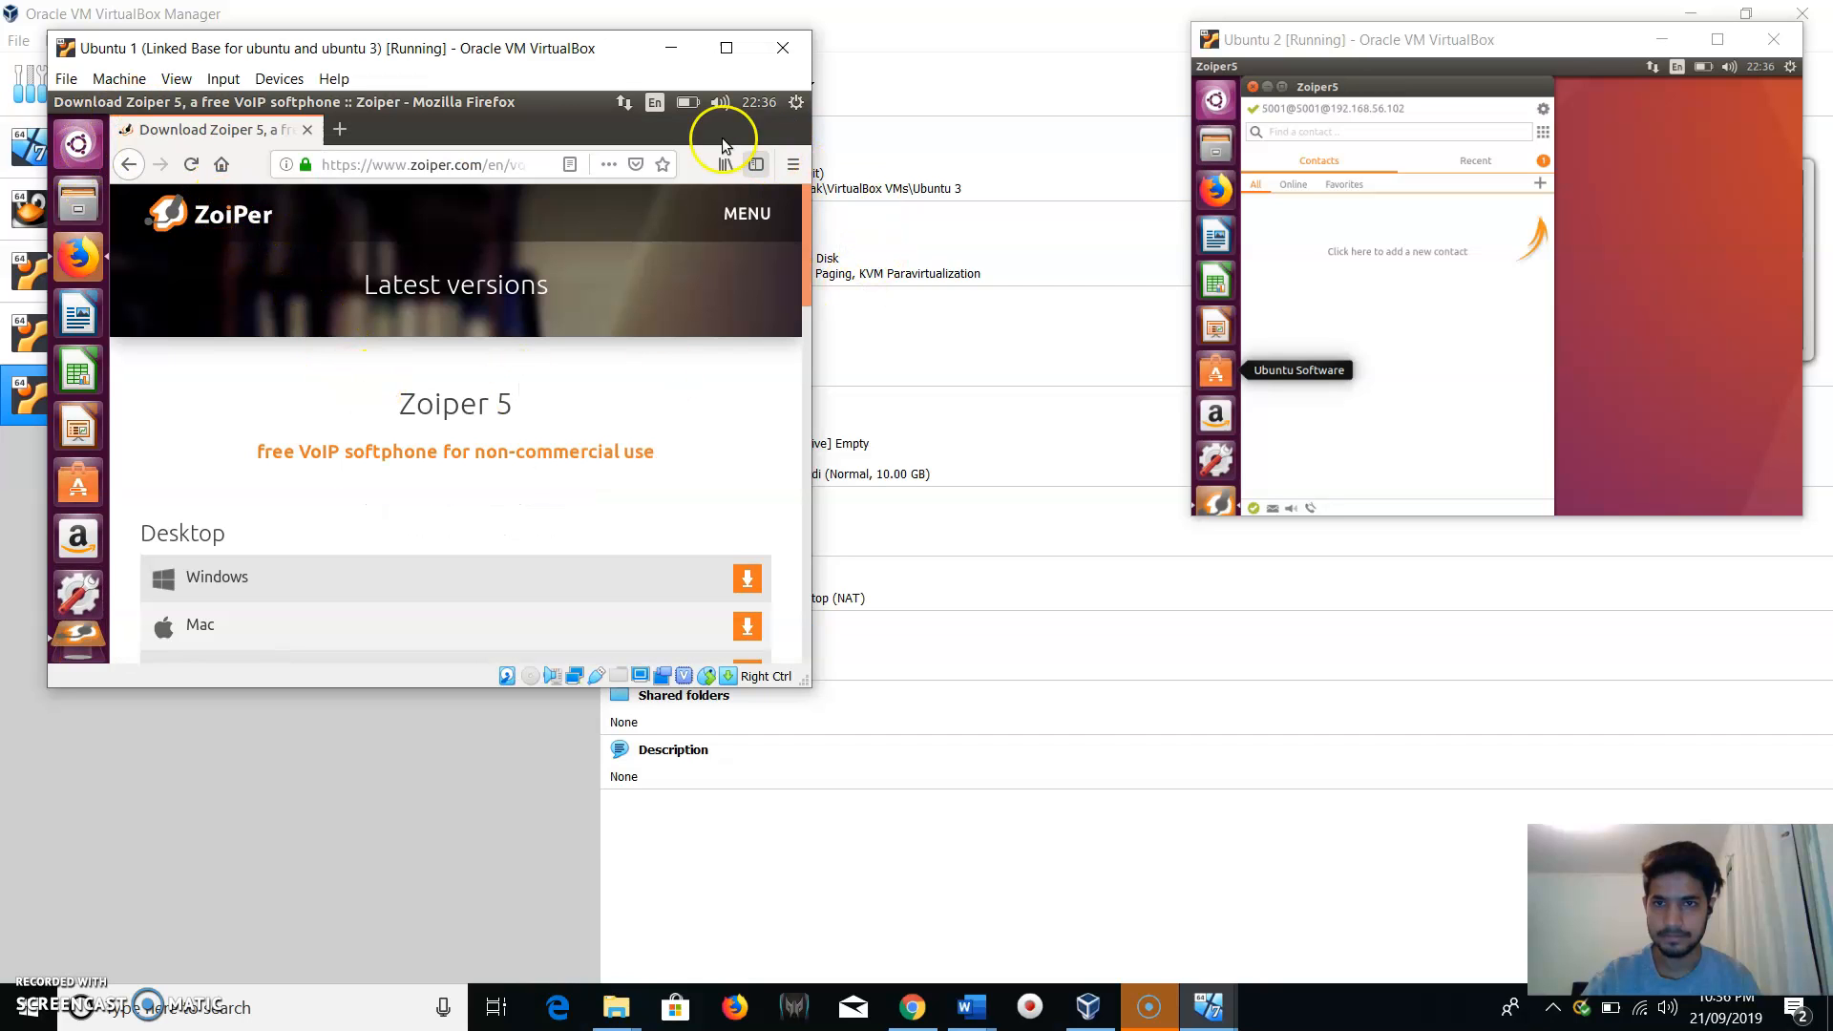
mouse_move(72, 656)
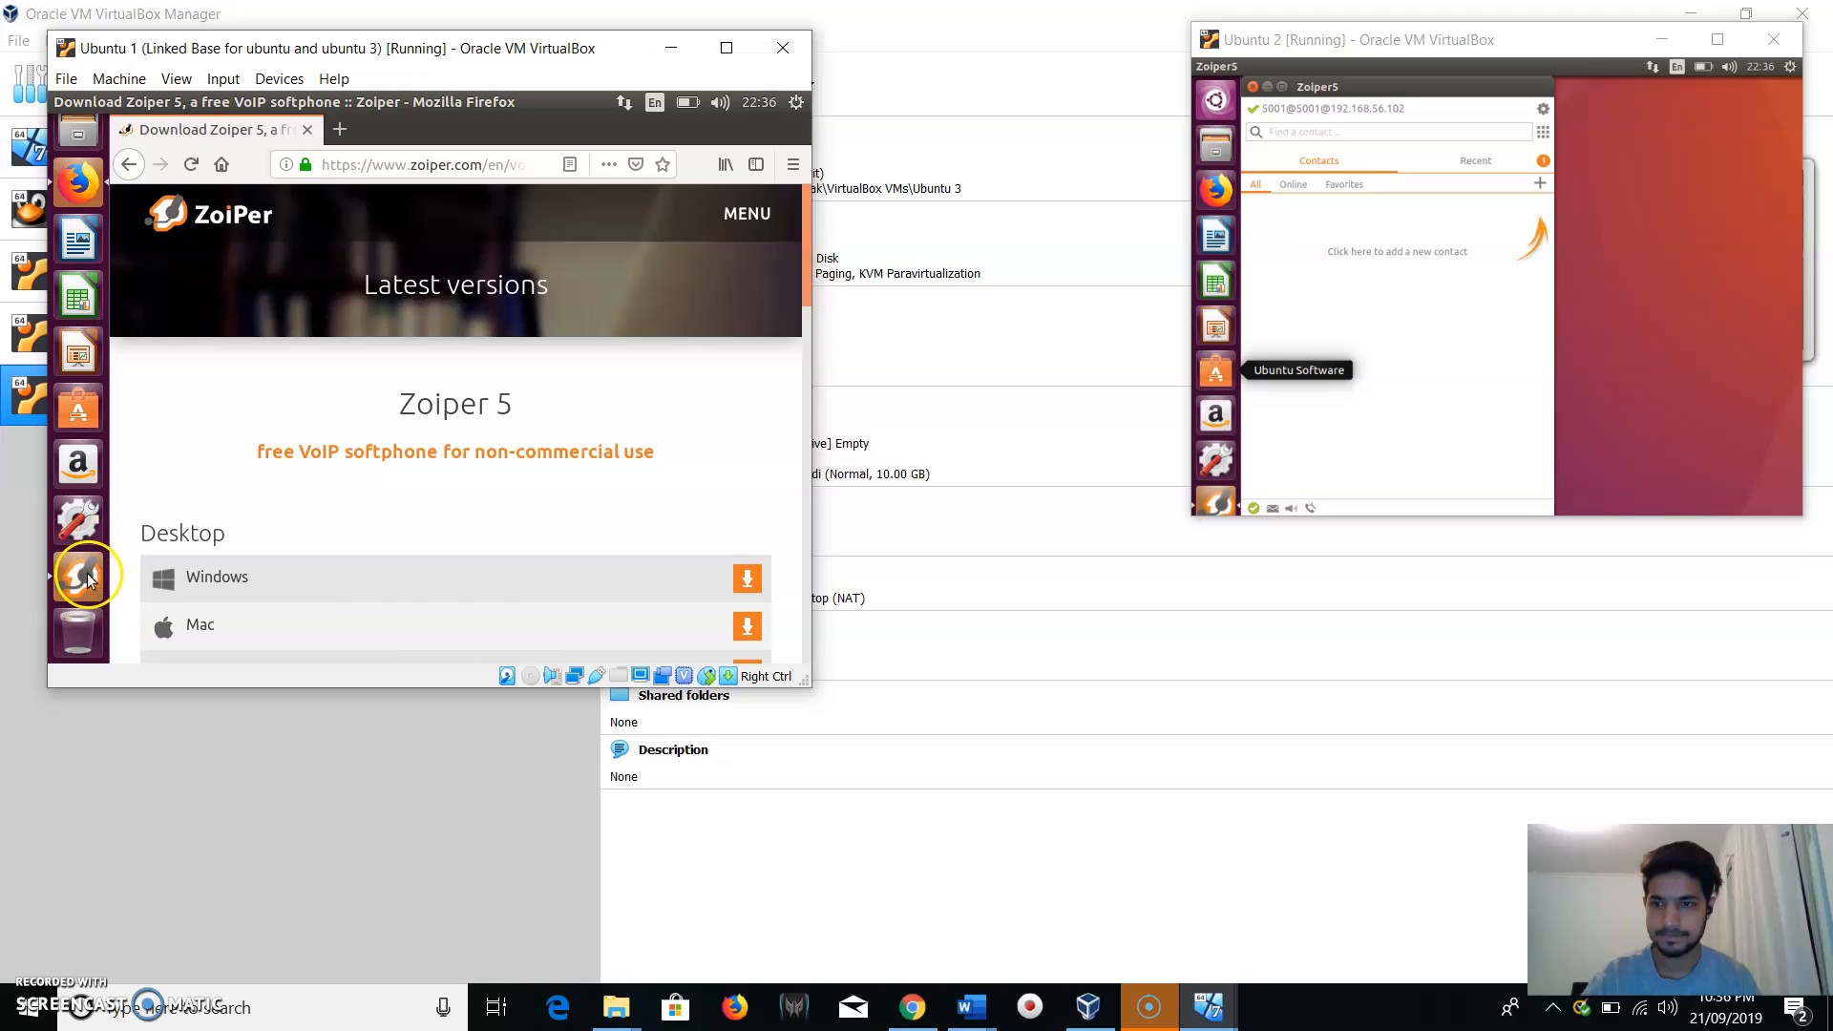
left_click(80, 575)
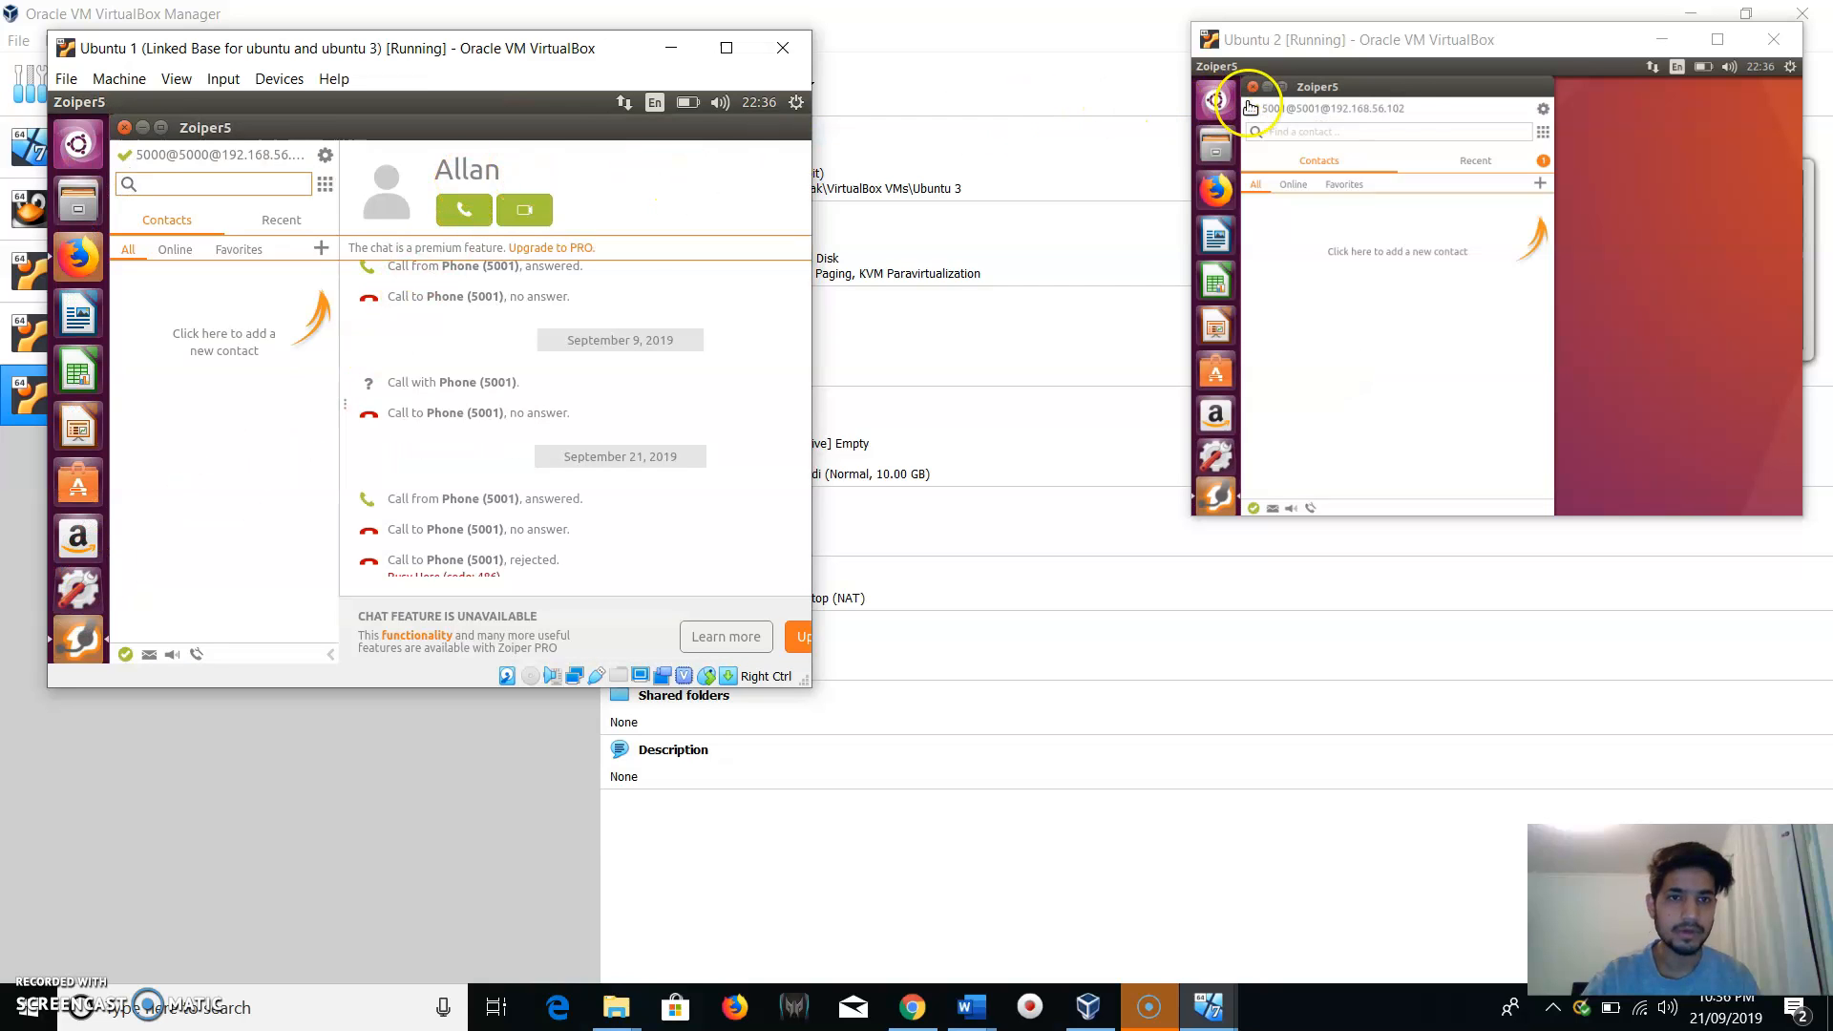
Call extension 5000 from Zoiper5 on Ubuntu 2 using the dial pad.
left_click(1323, 130)
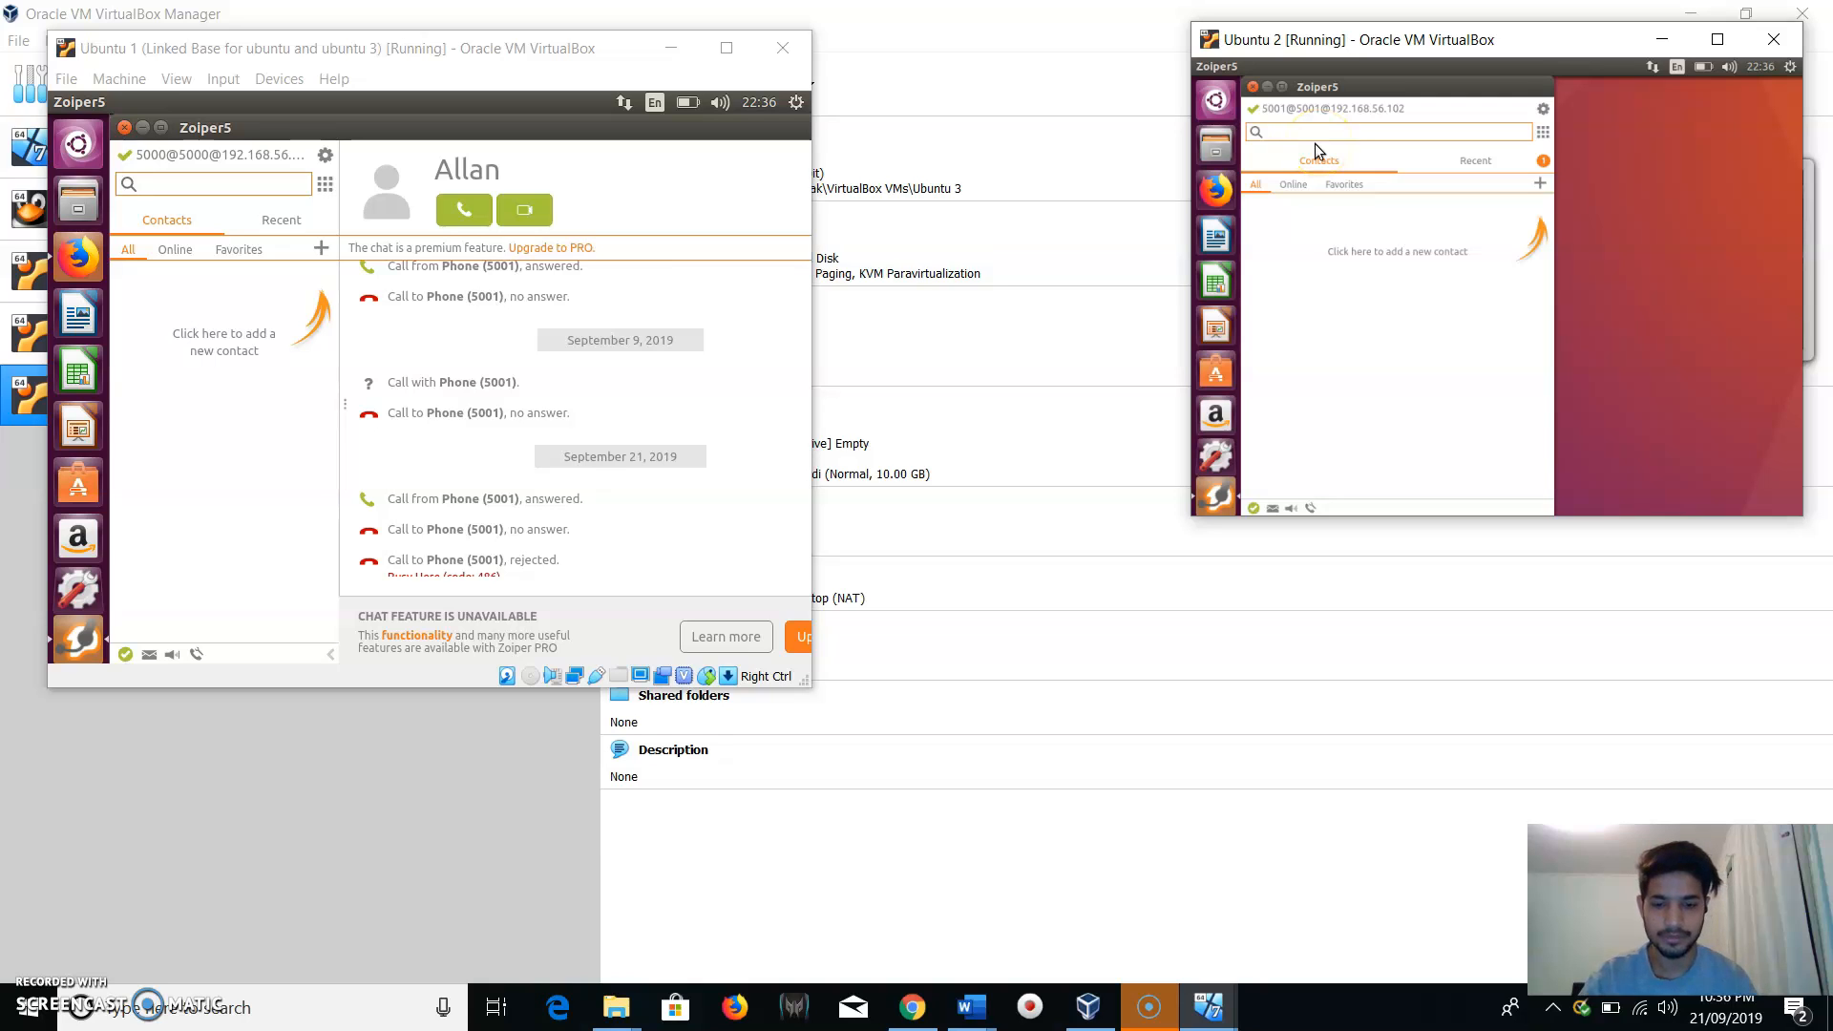
left_click(1542, 132)
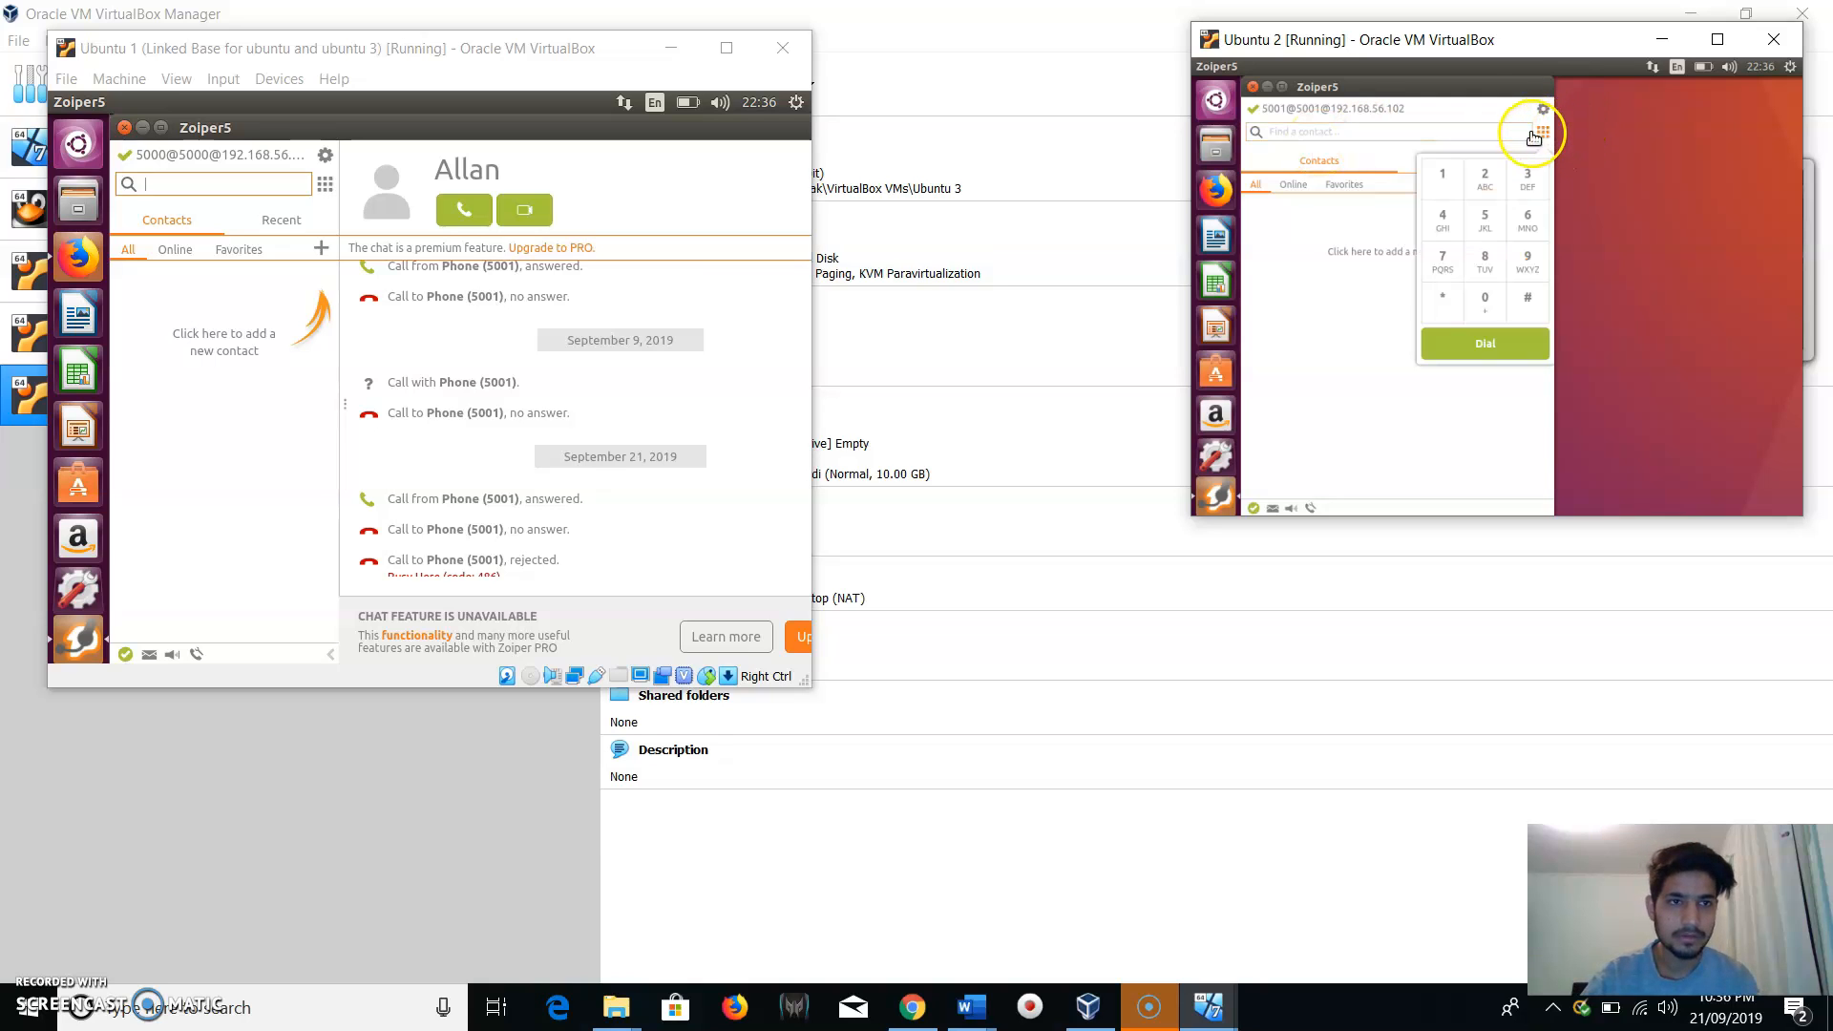
left_click(1506, 231)
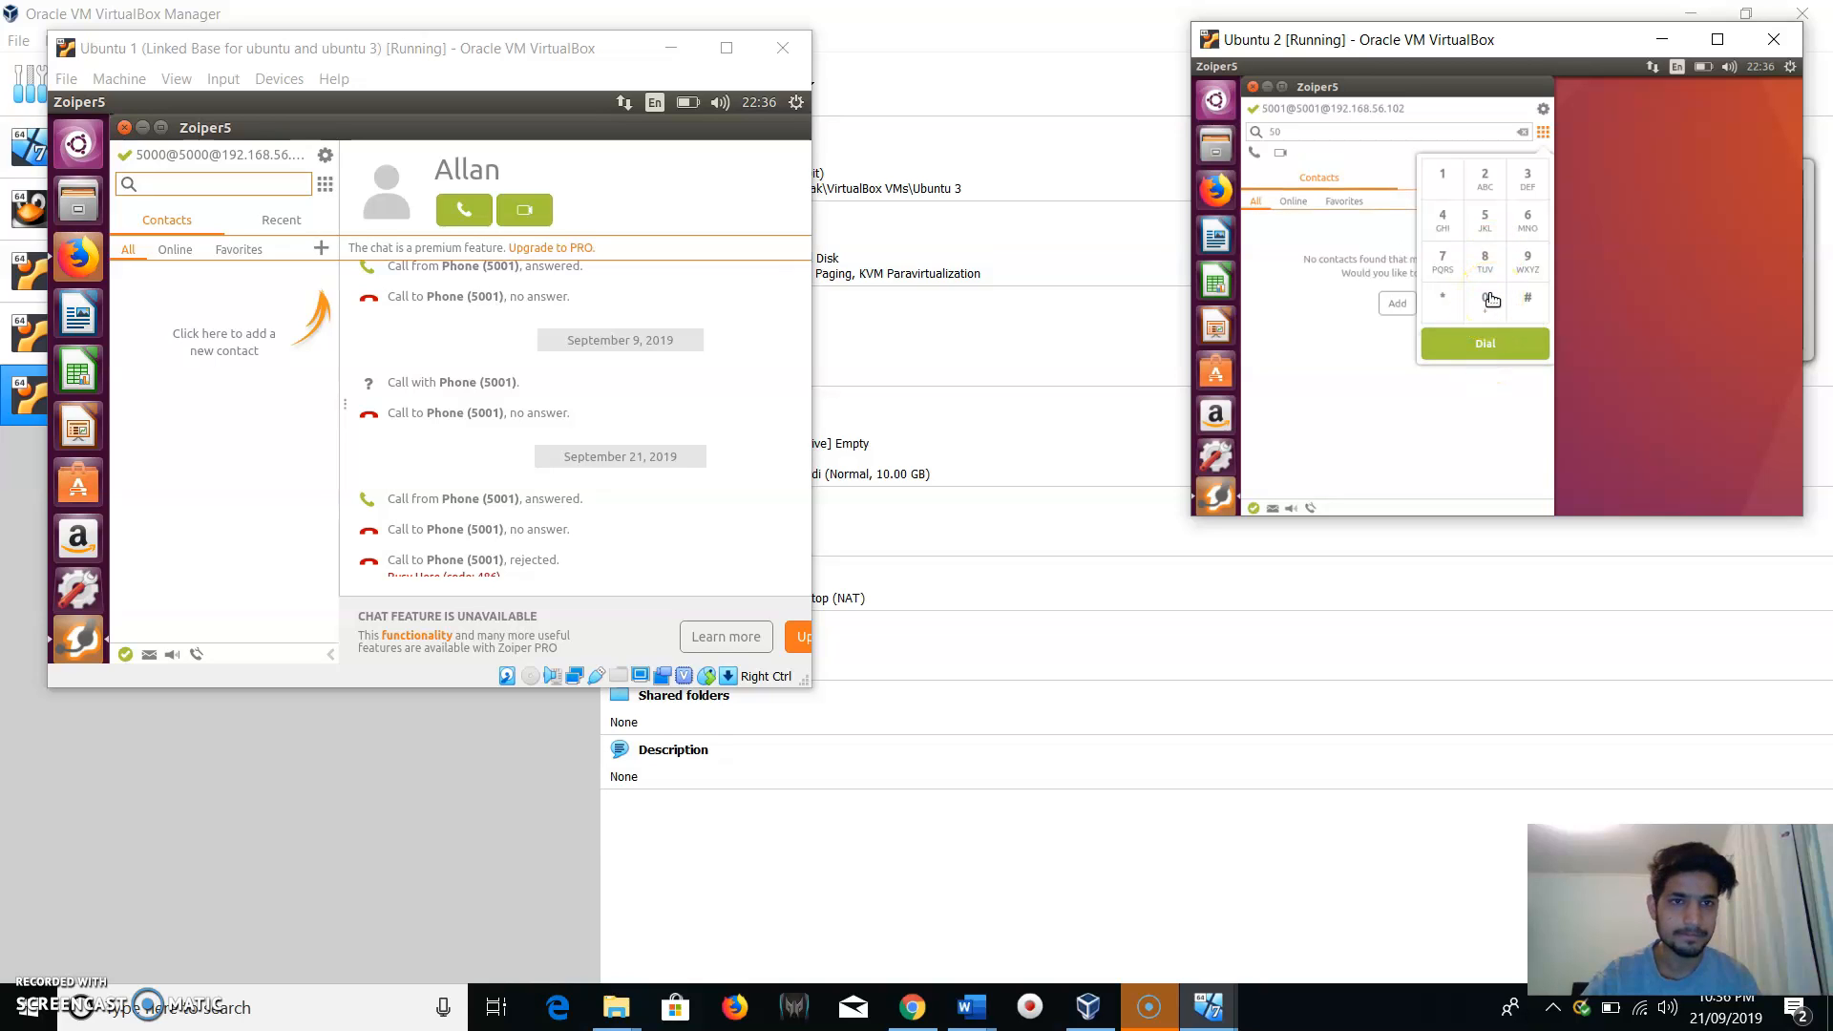
left_click(1496, 342)
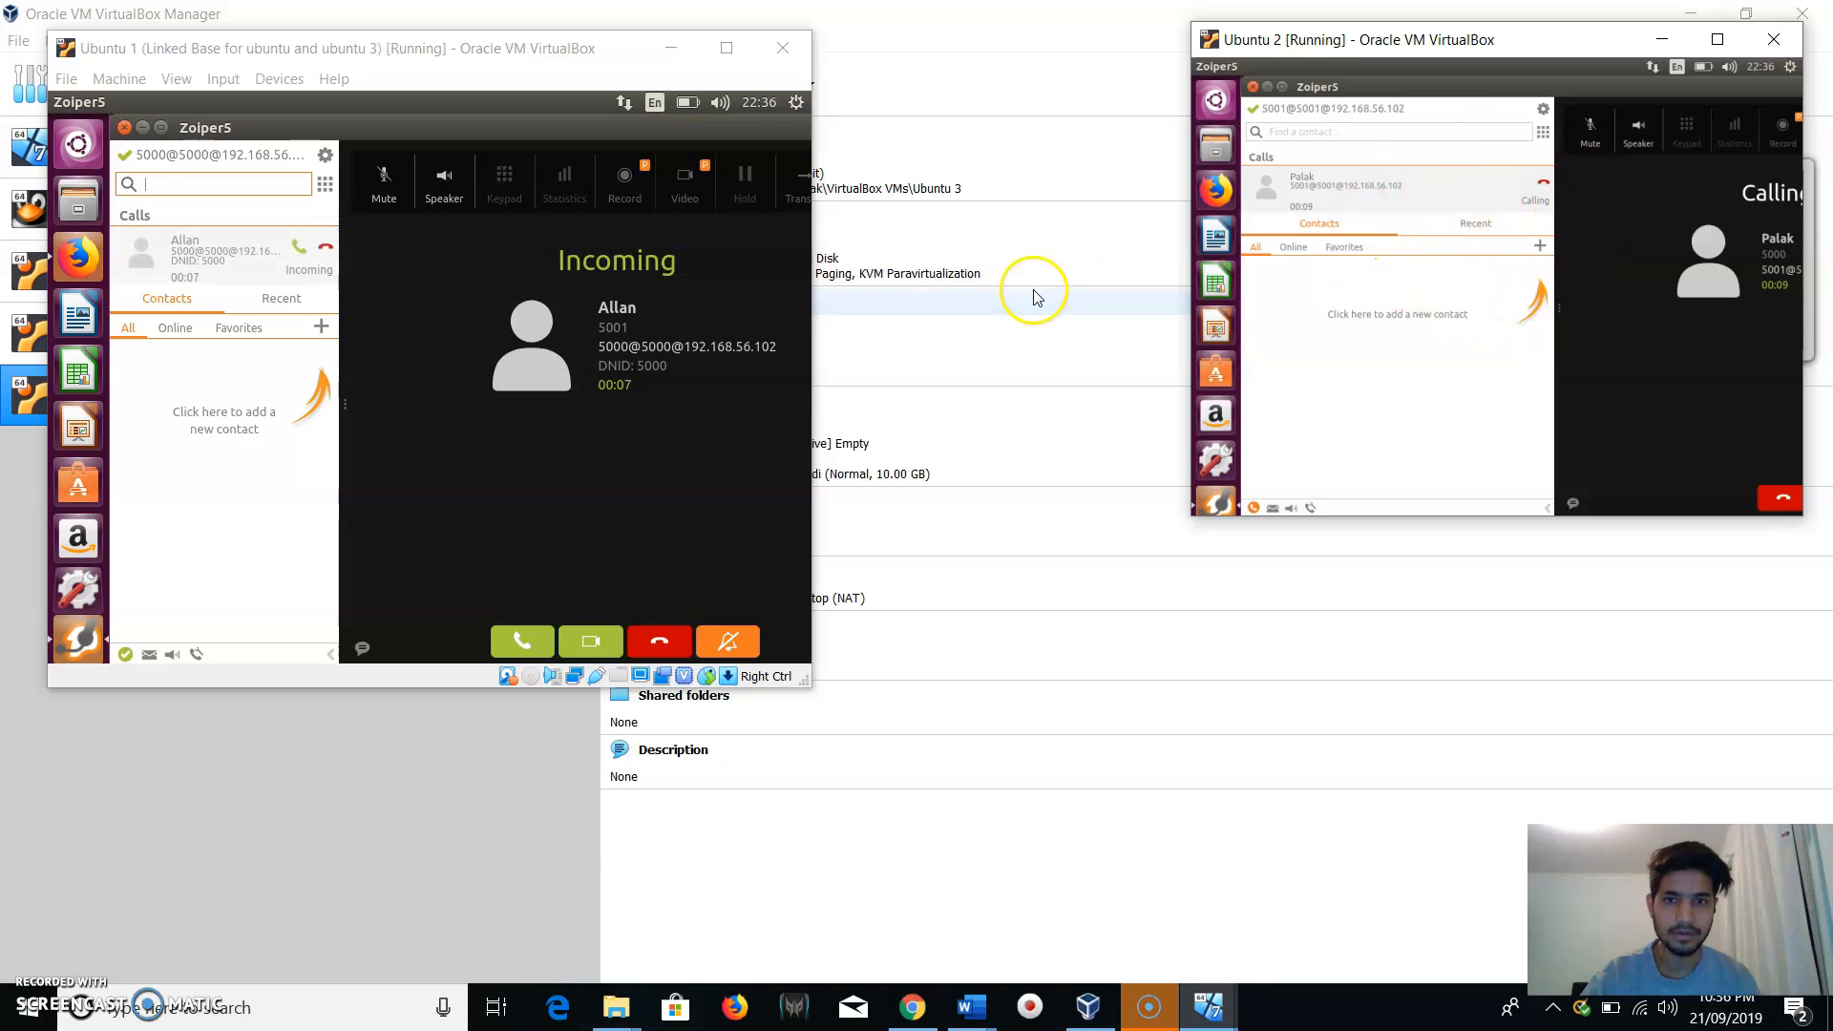
Reject the incoming call from extension 5001 in Zoiper5 on Ubuntu 1.
left_click(636, 304)
left_click(722, 643)
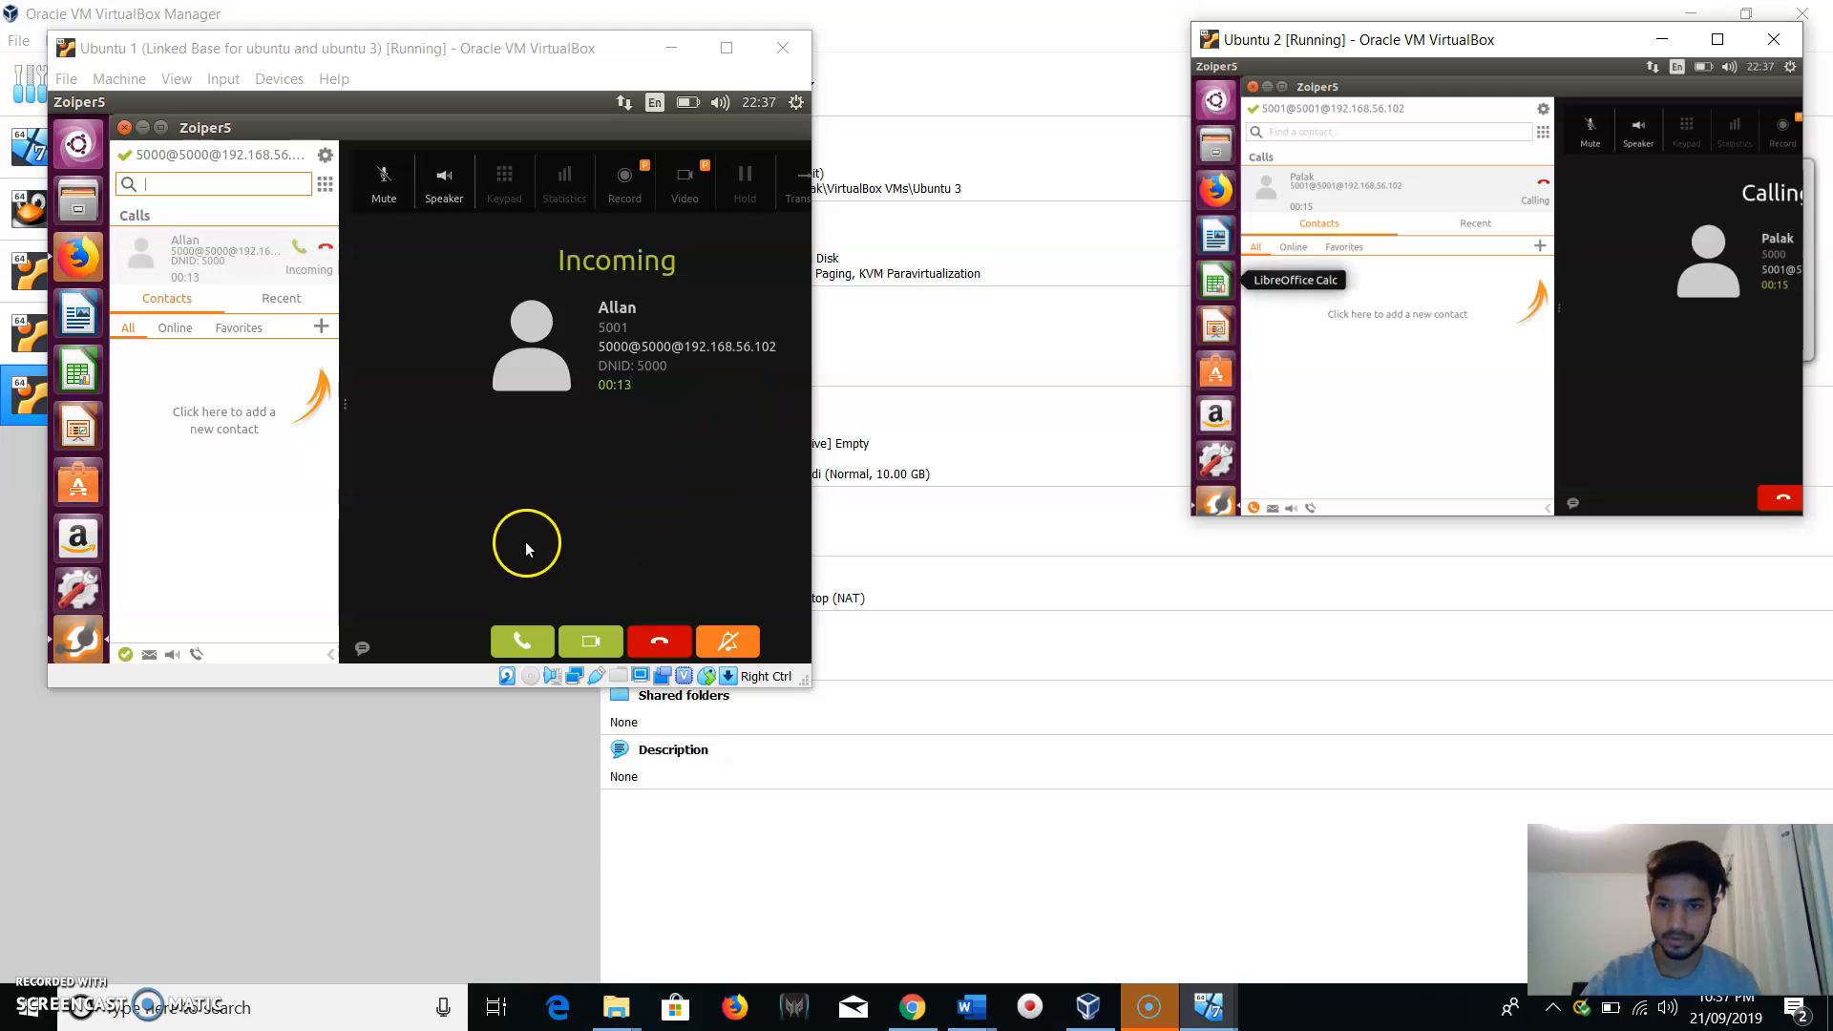
left_click(637, 630)
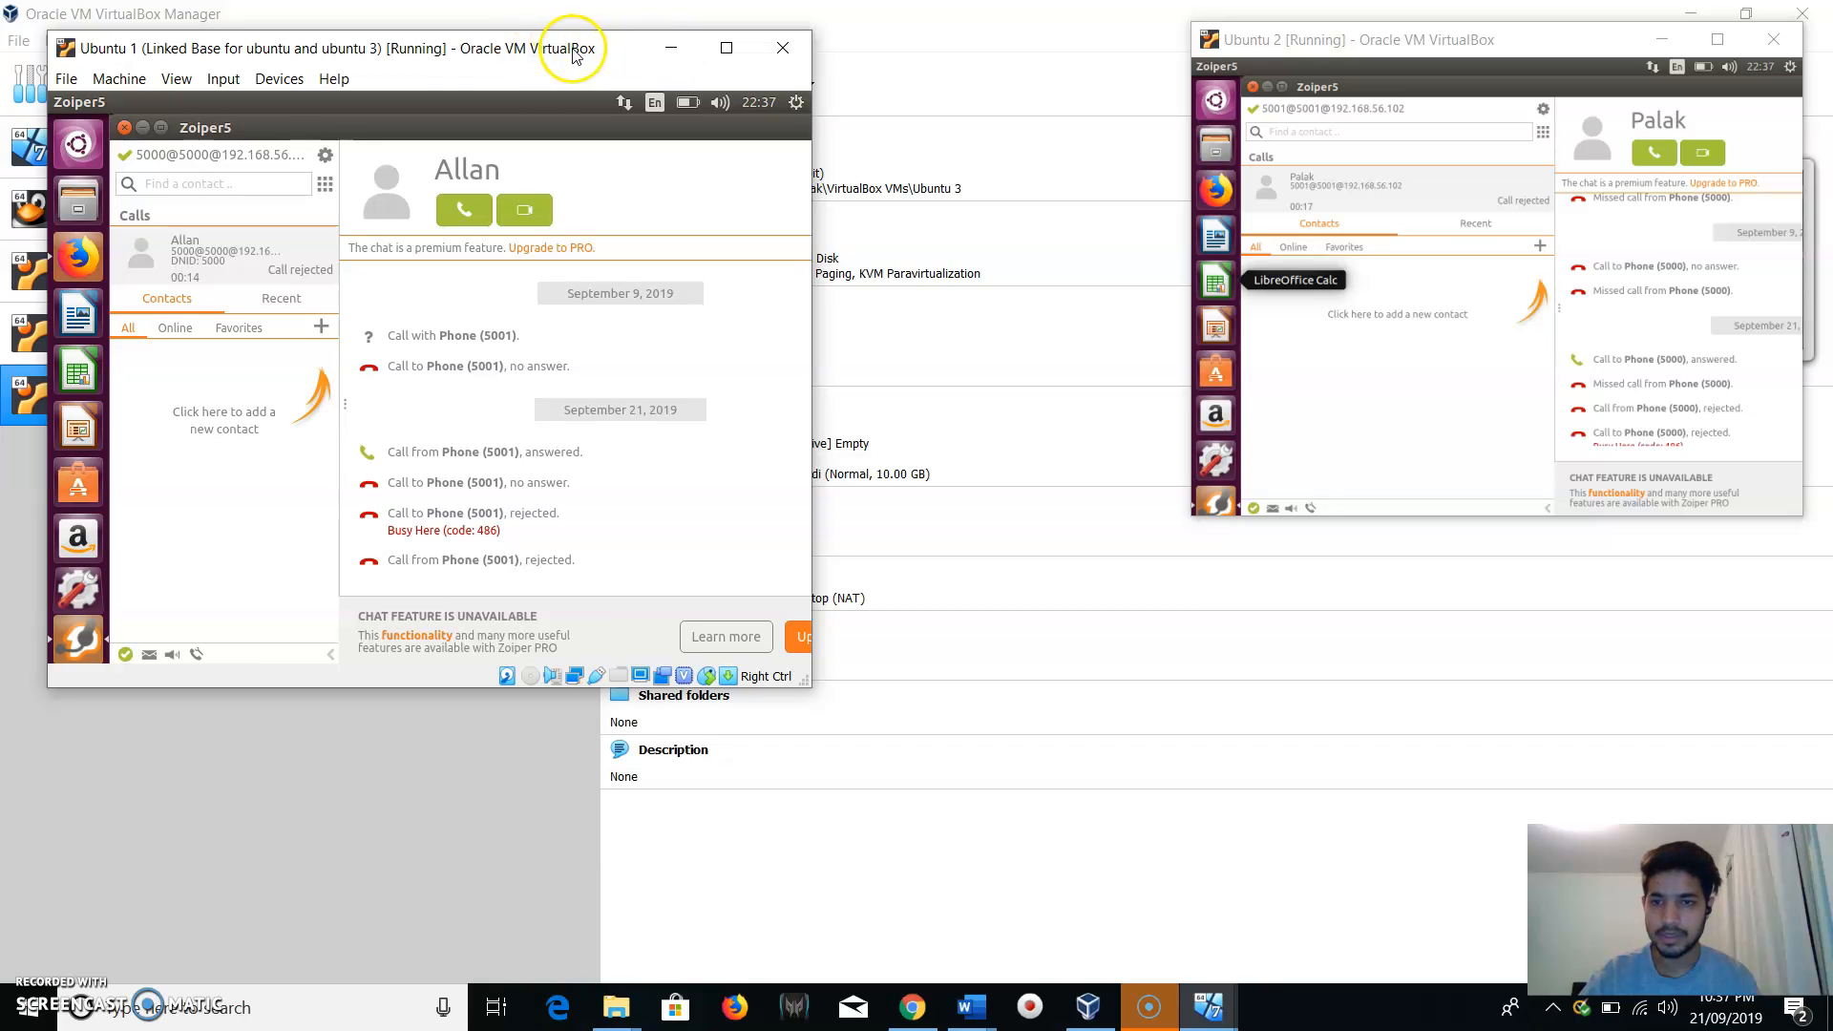
Move the Ubuntu 1 and Ubuntu 2 windows lower on the desktop and minimize the Ubuntu 1 window.
left_click_drag(547, 48, 603, 276)
left_click_drag(1537, 38, 1537, 262)
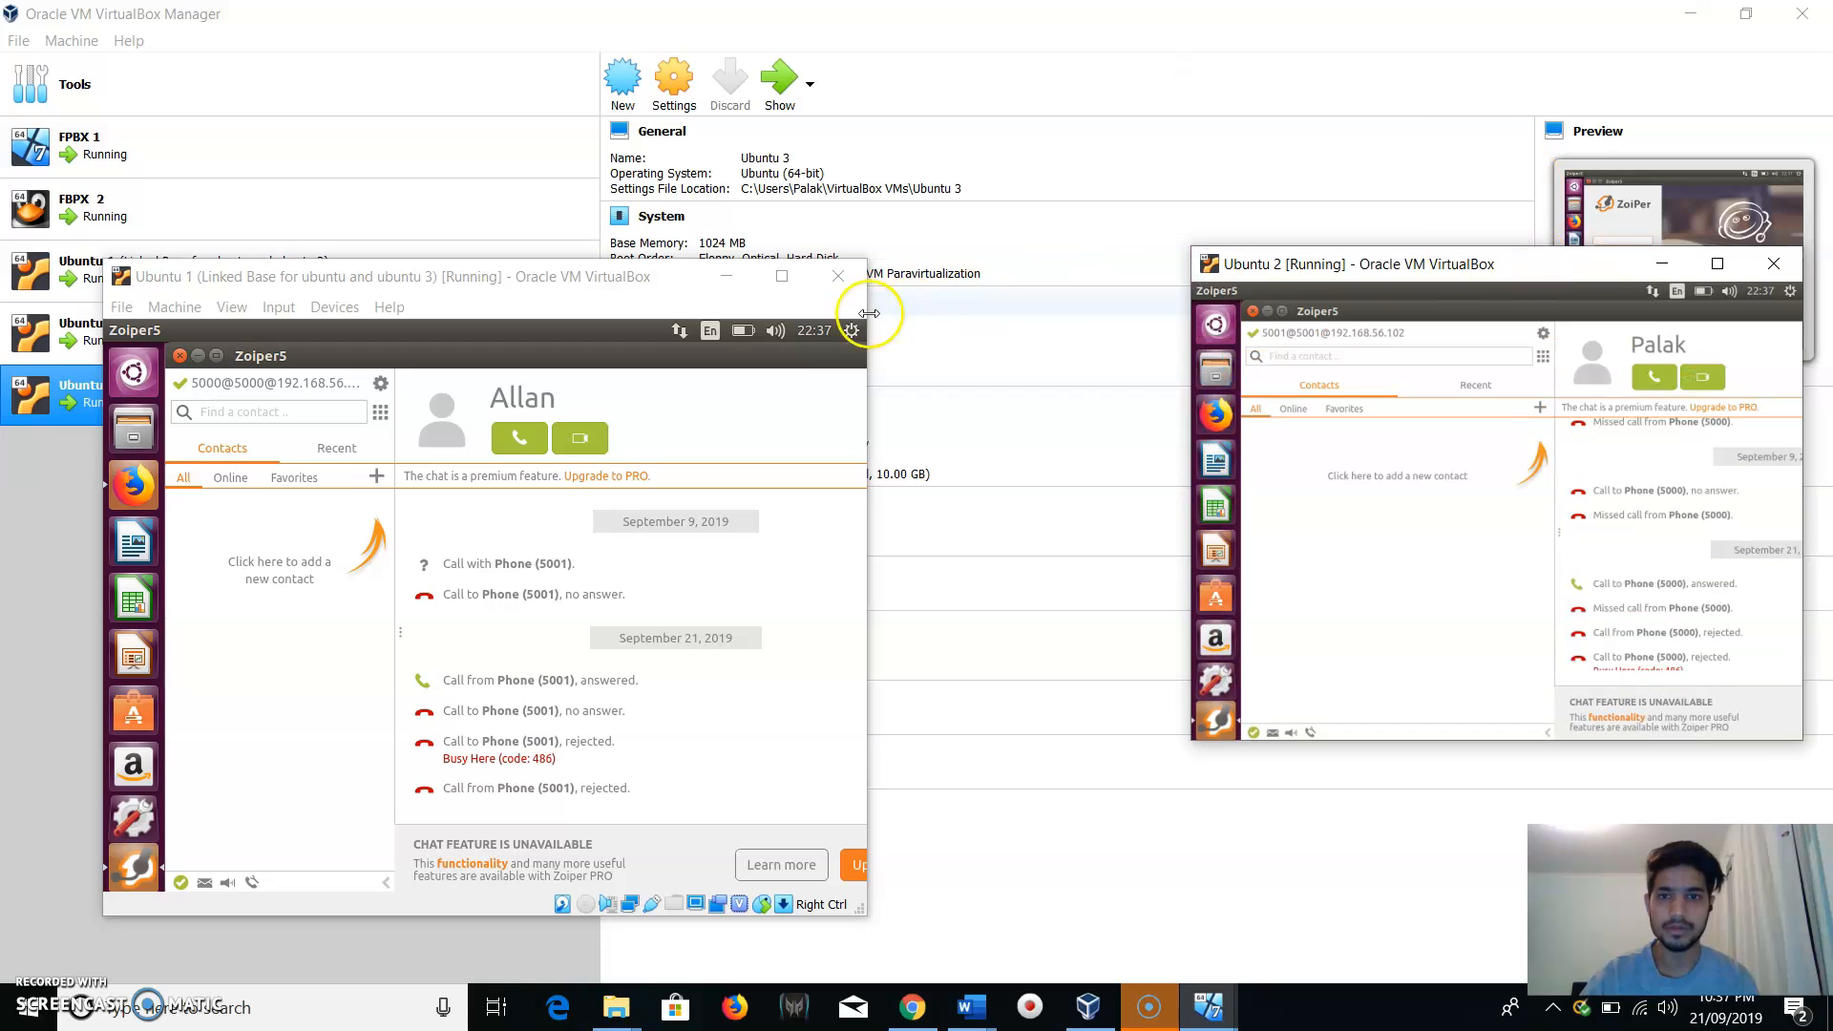
left_click(732, 279)
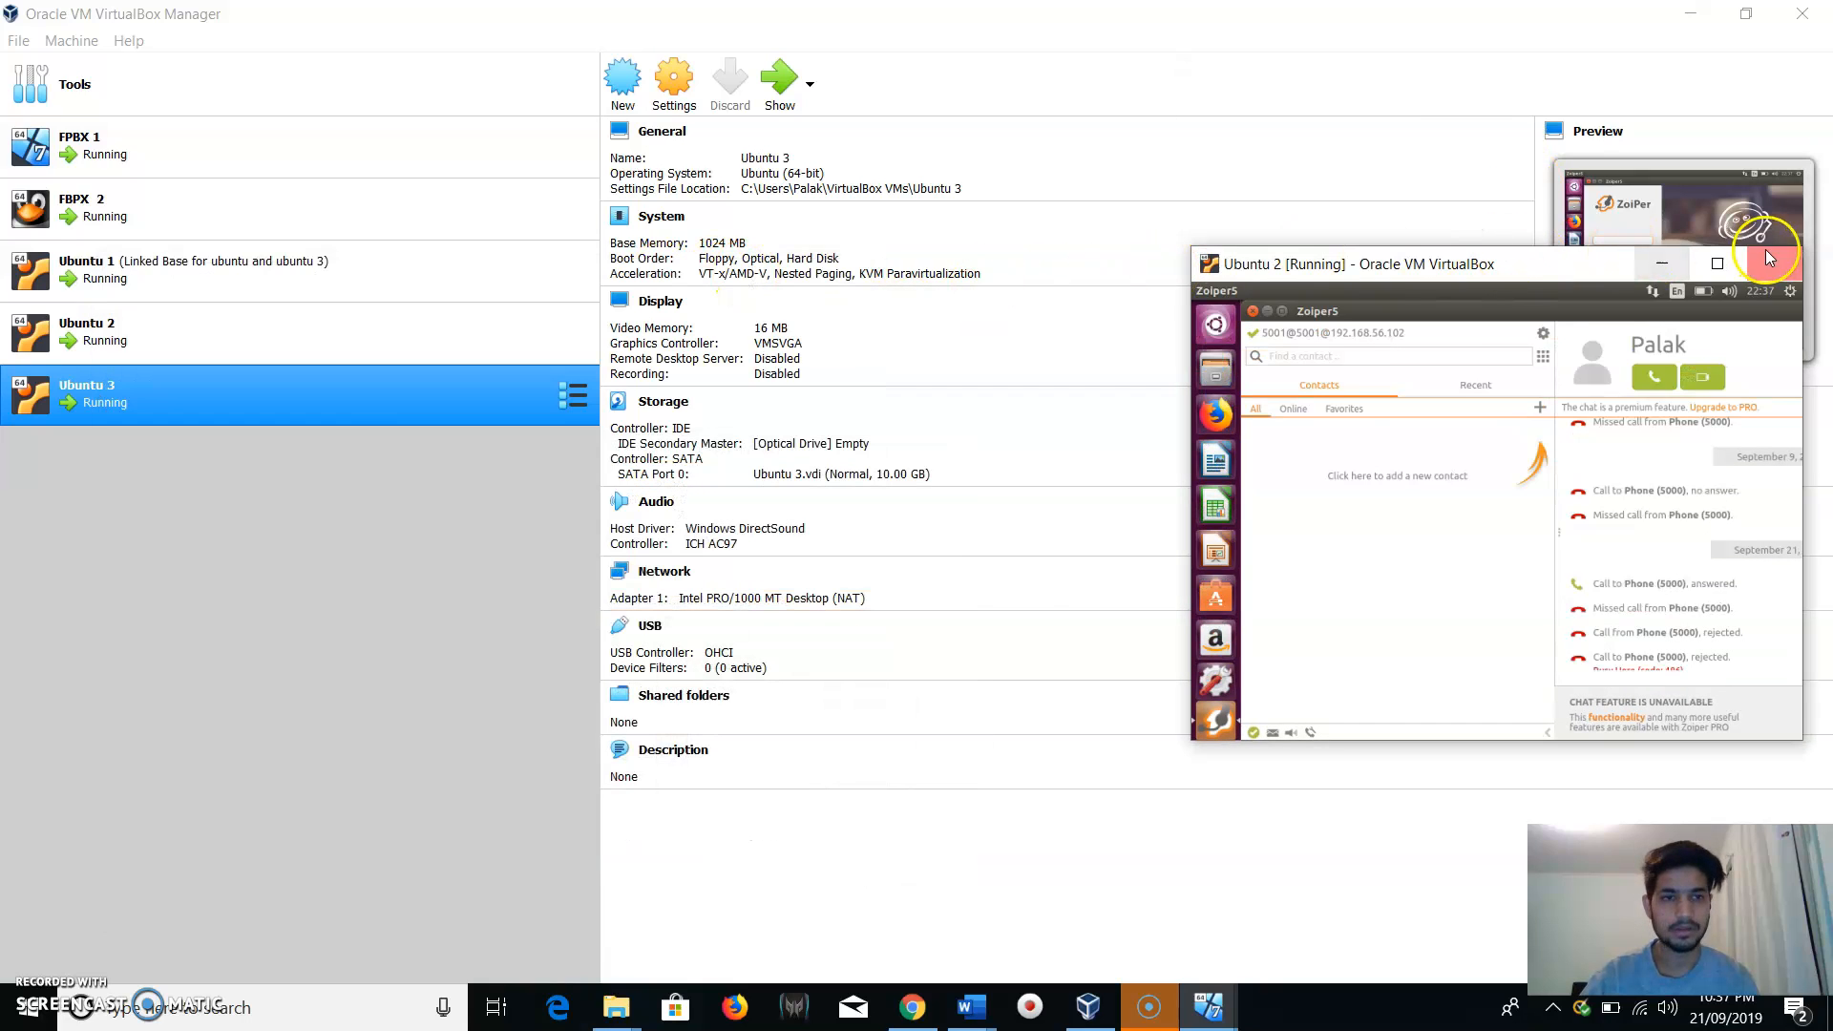